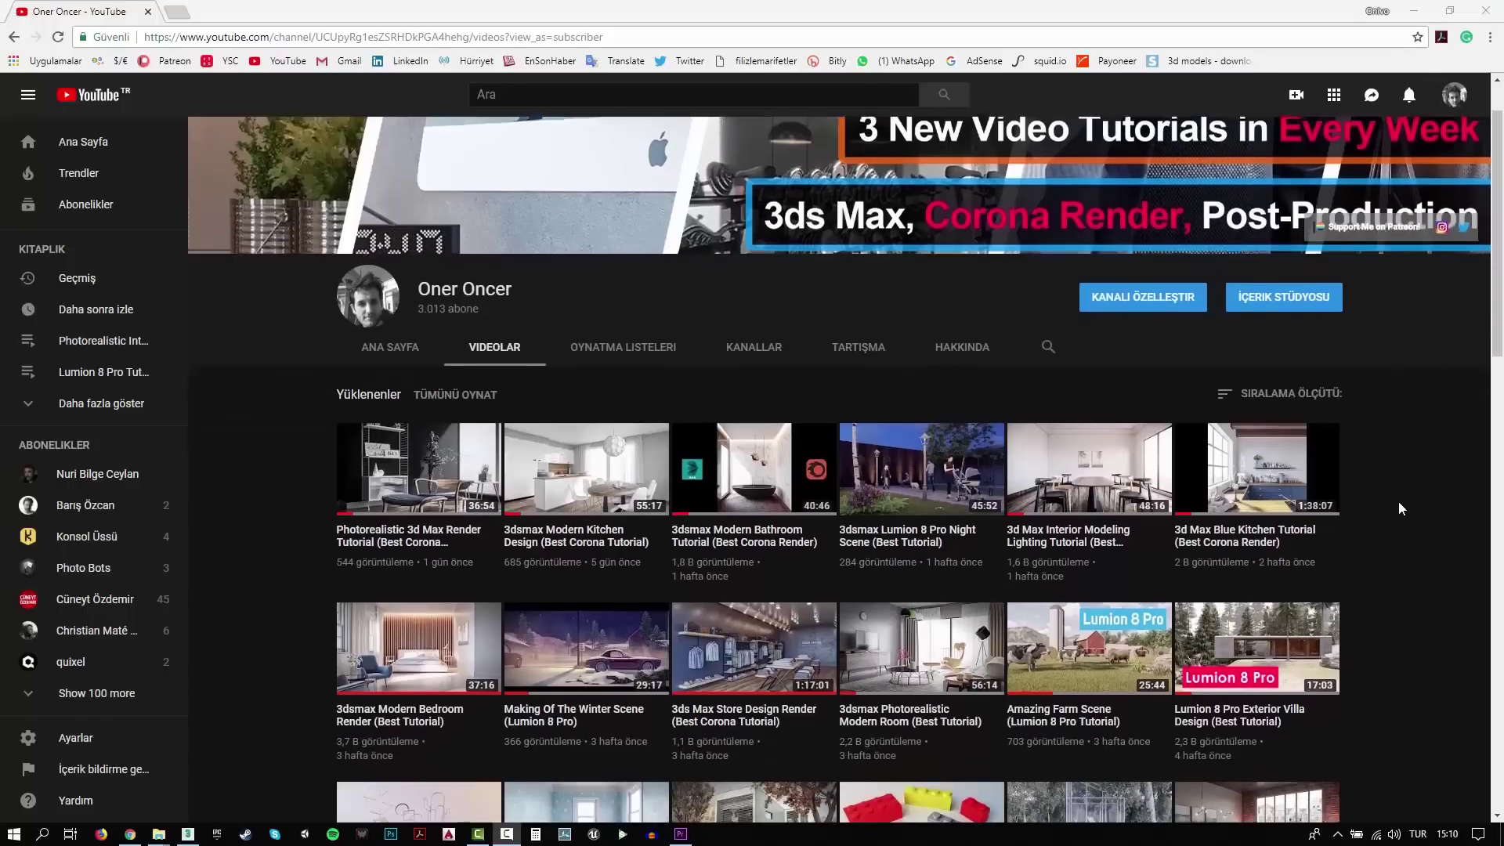
Scroll the view and make the Front viewport active
scroll(1398, 500, down, 3)
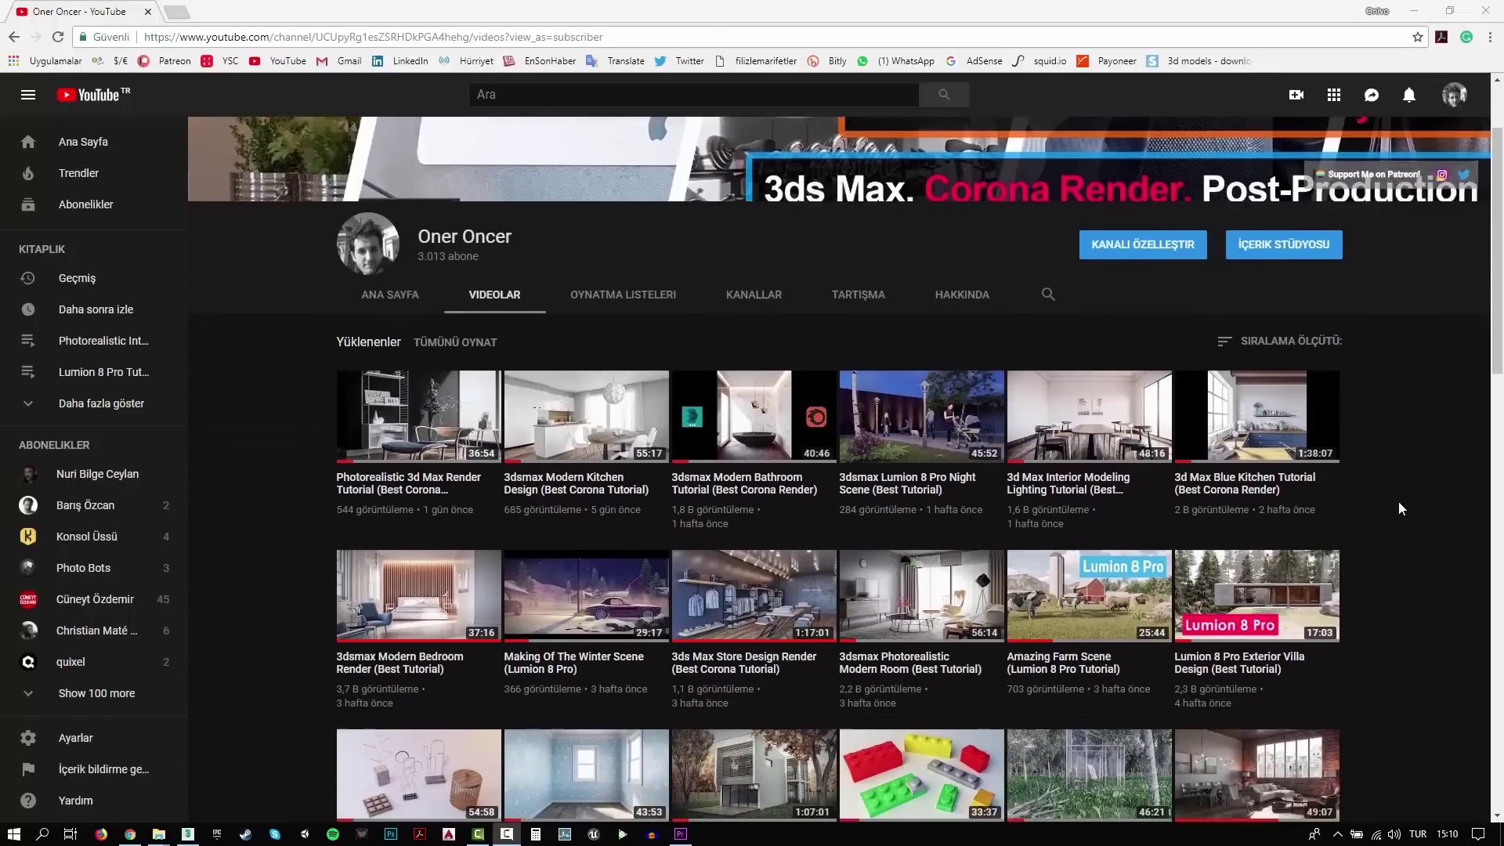
scroll(1399, 508, down, 1)
scroll(1399, 507, down, 1)
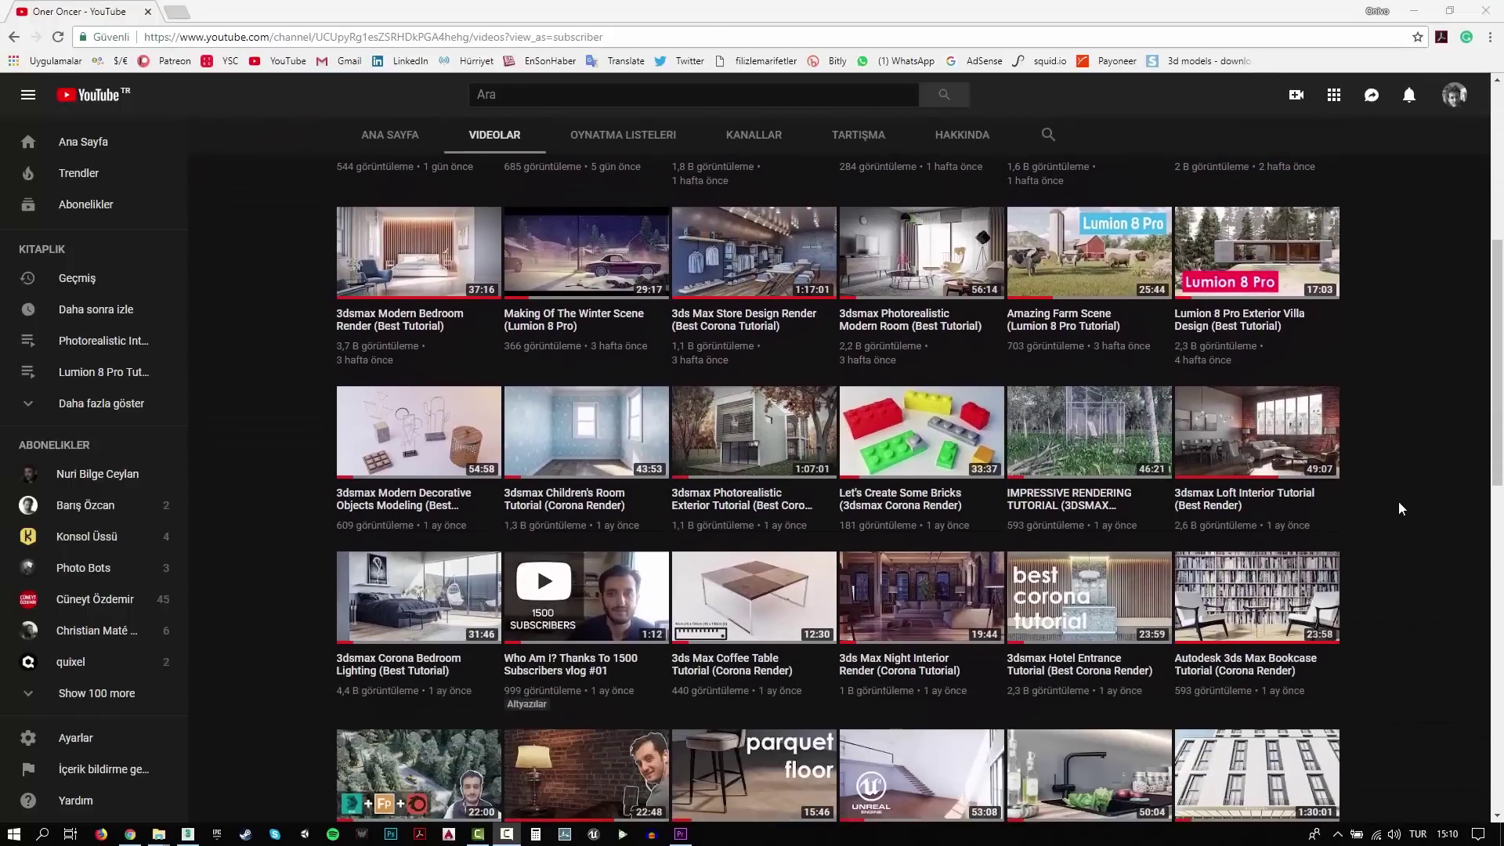
scroll(1399, 508, down, 1)
scroll(1398, 508, down, 1)
scroll(1399, 502, down, 2)
scroll(1399, 502, down, 2)
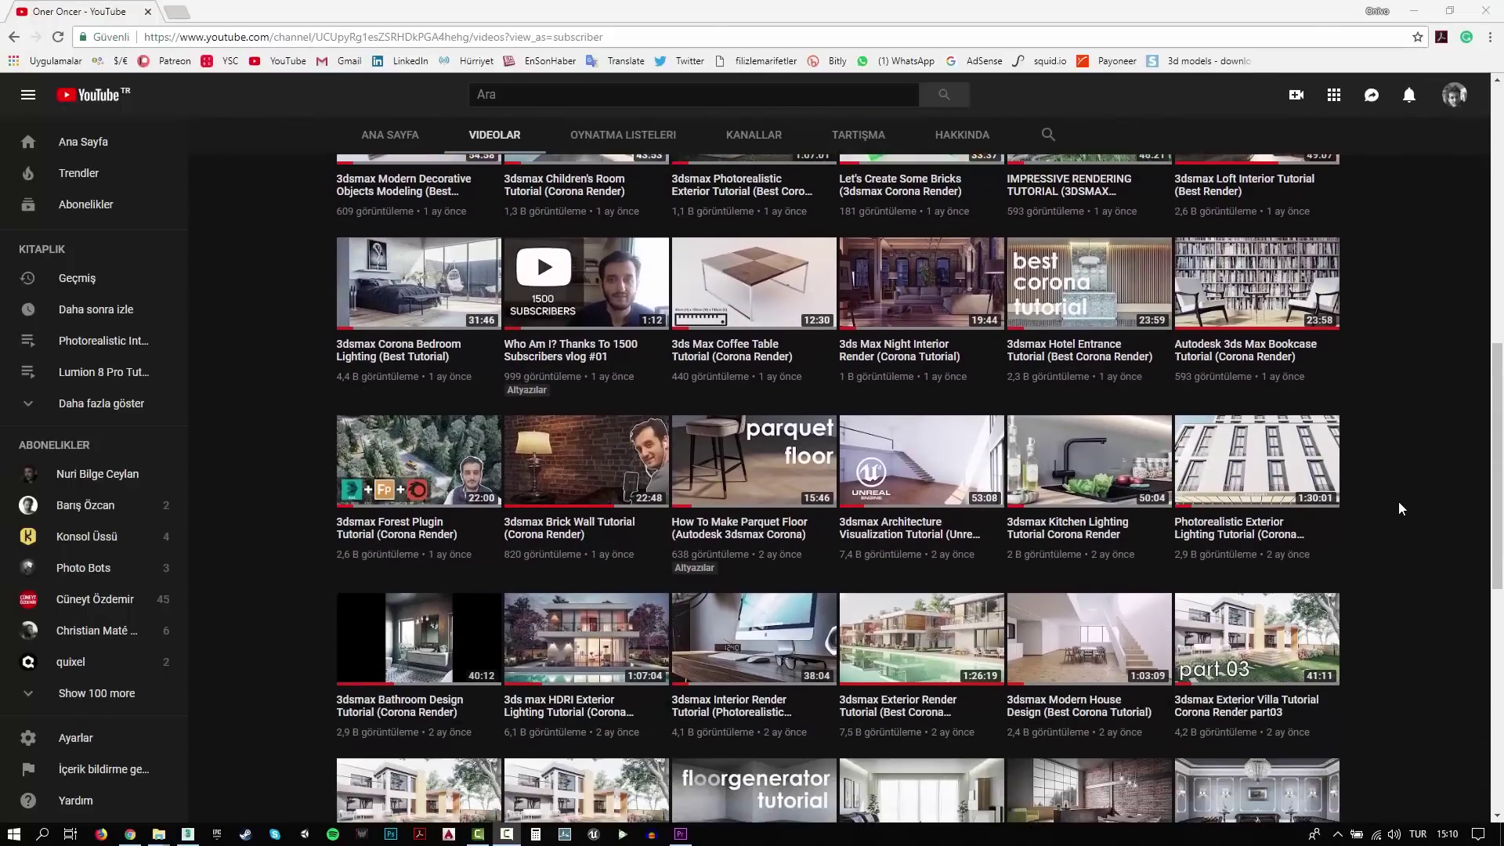
scroll(1399, 502, down, 2)
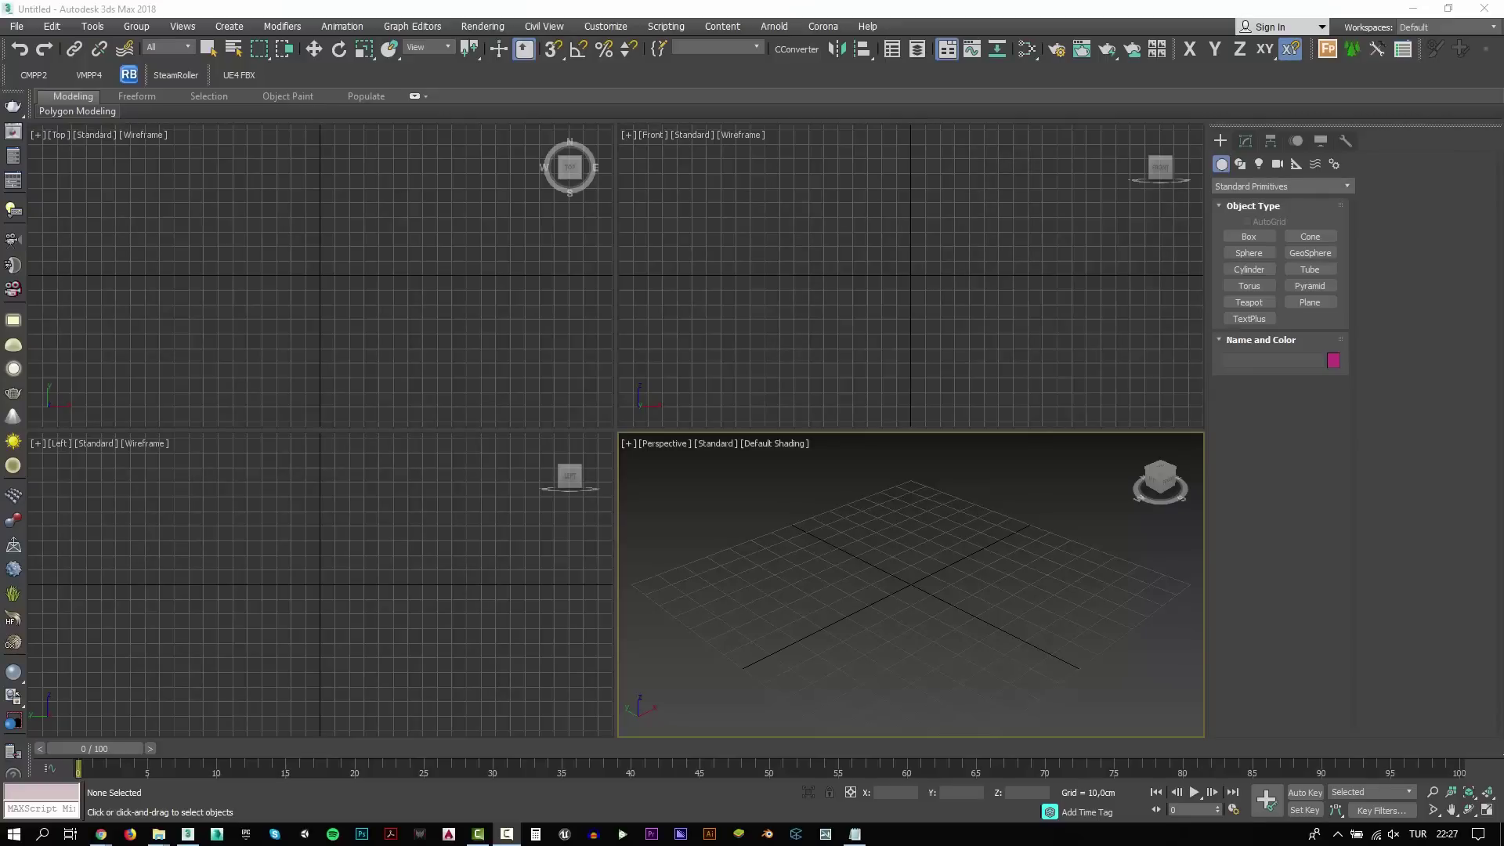
click(1050, 311)
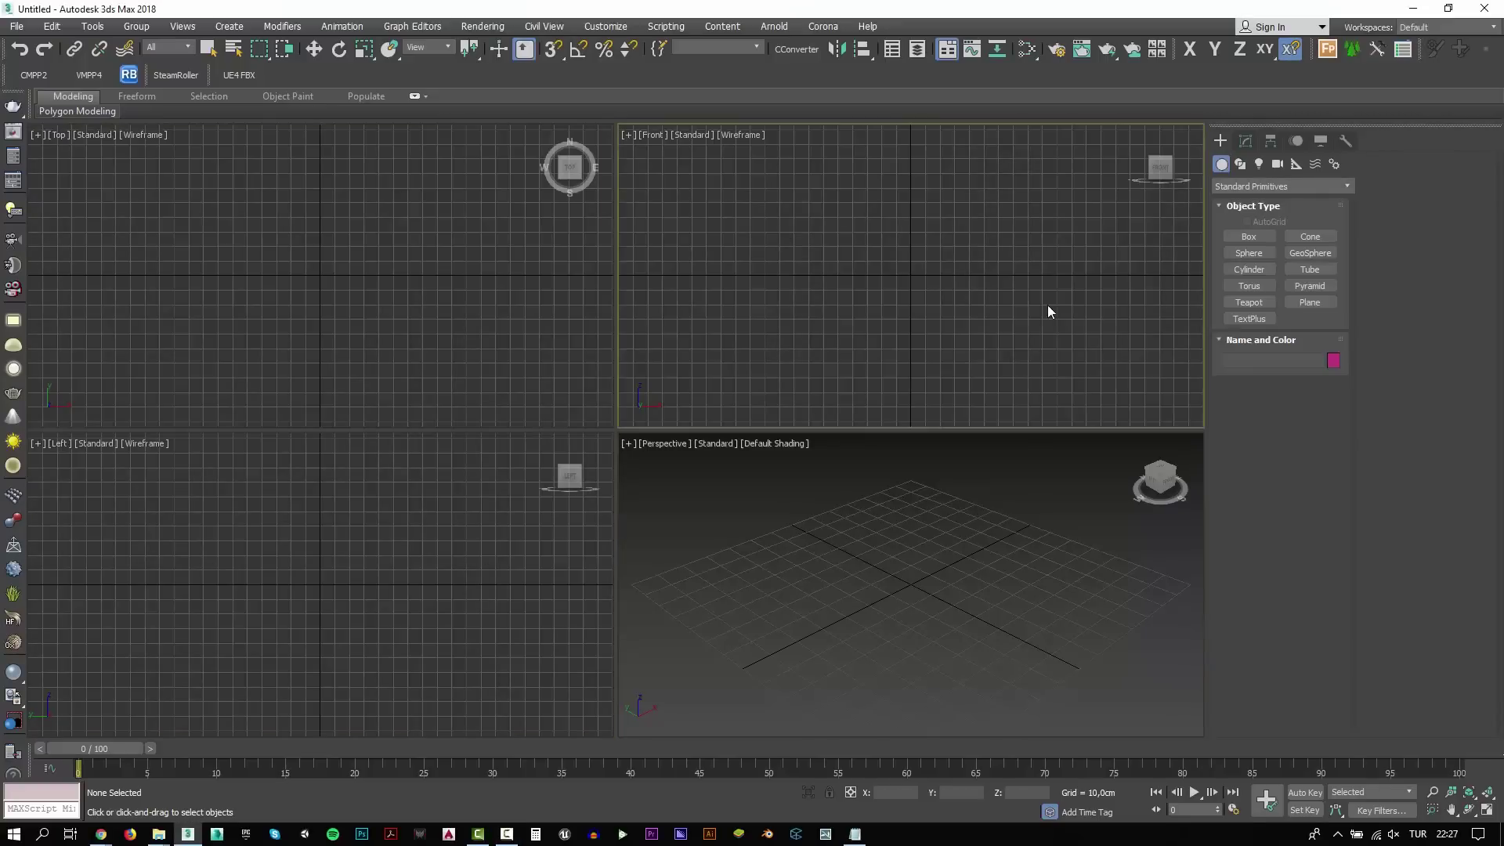
Open ArchInt_V28_04.max and dismiss the Missing Dlls and V-Ray warnings
click(16, 26)
click(467, 349)
key(Return)
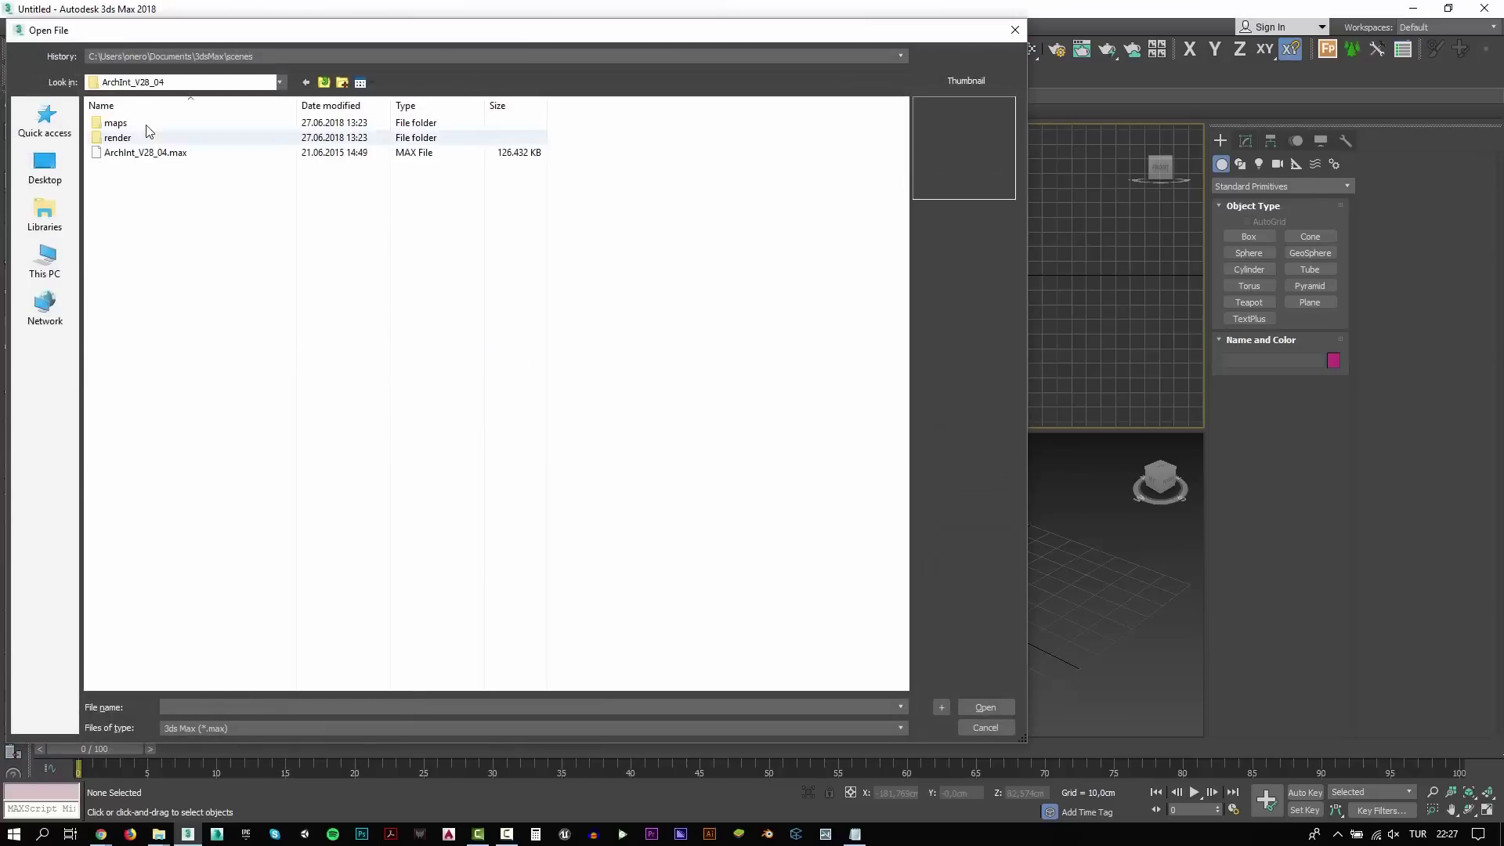
click(159, 154)
click(1007, 711)
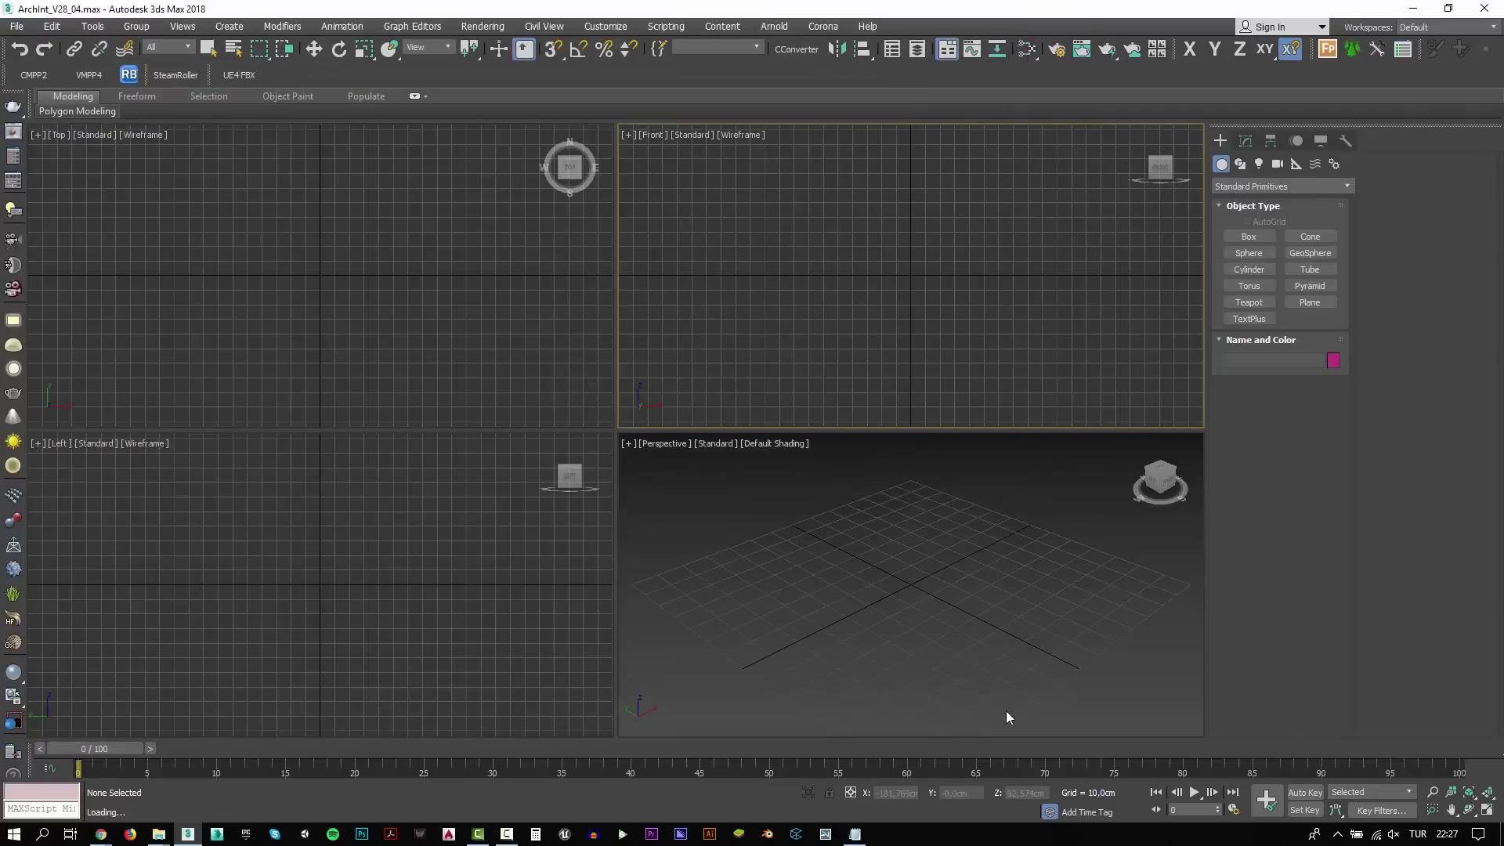
click(838, 544)
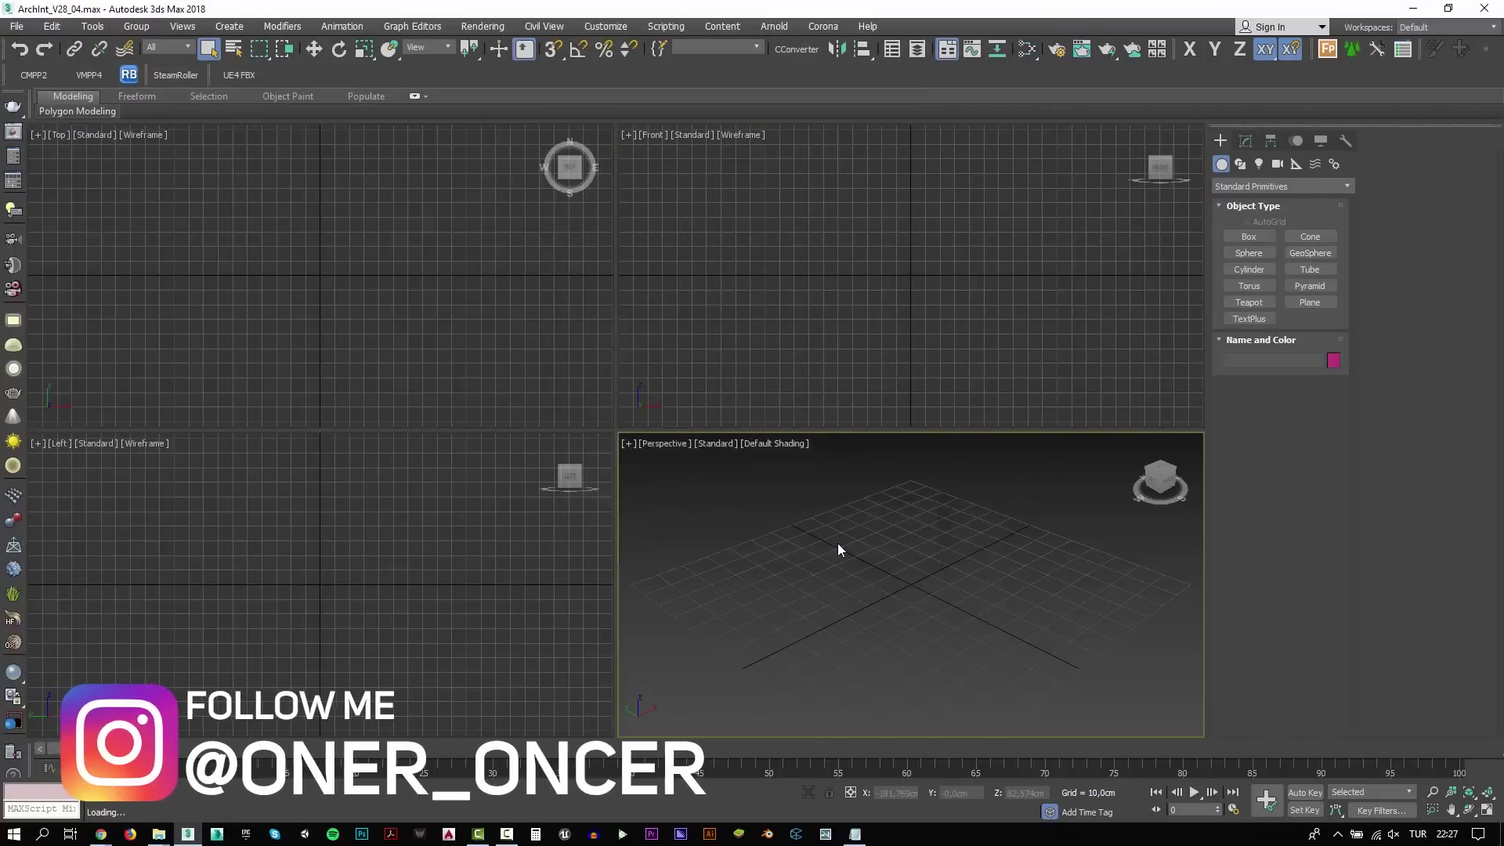
click(815, 552)
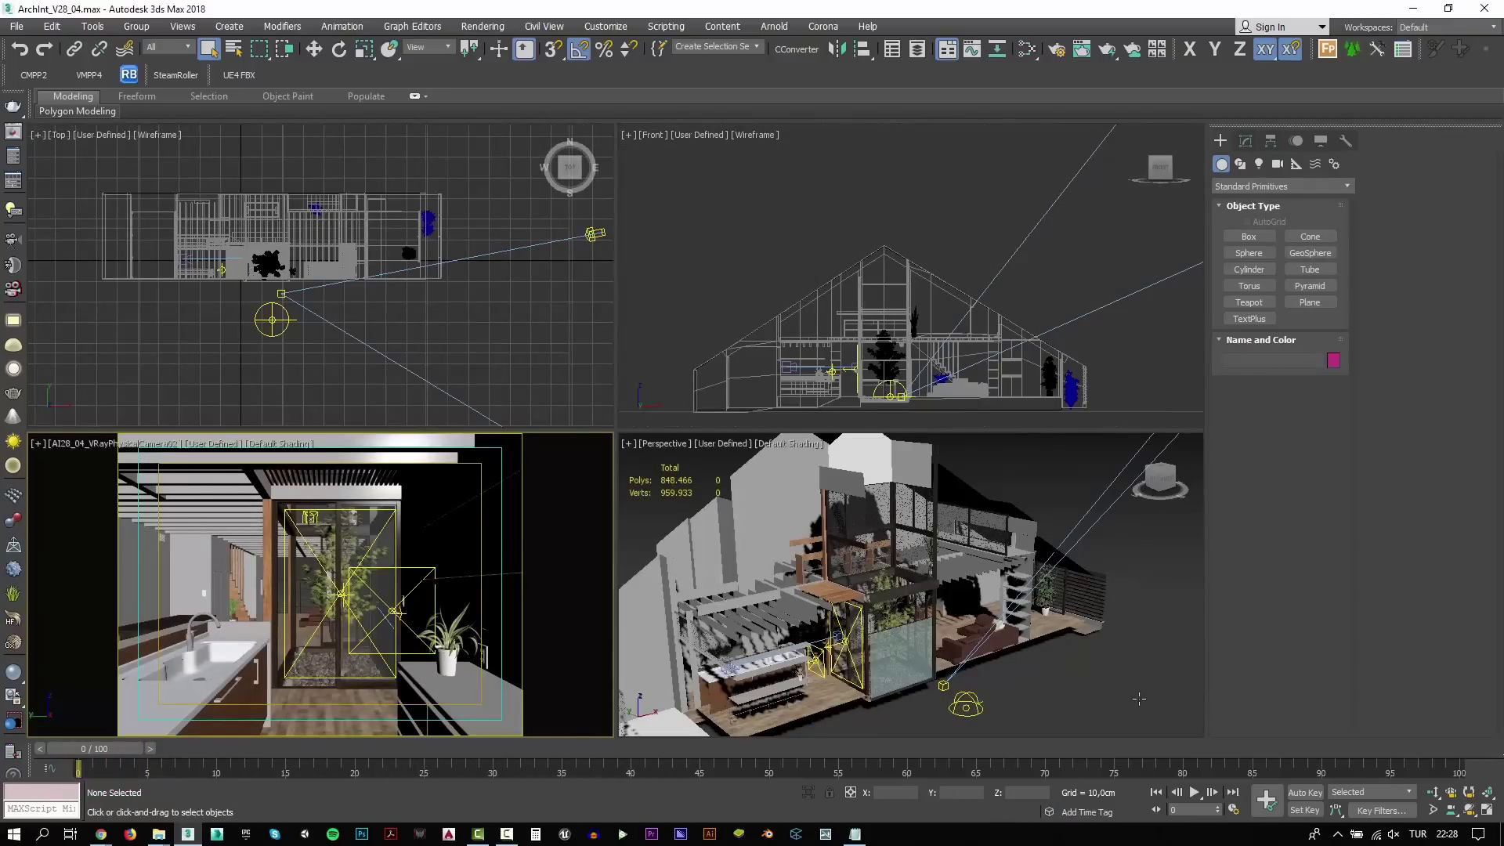
Maximize the Perspective viewport and switch it to Standard lighting
click(1139, 698)
key(alt+w)
alt+middle_drag(588, 401, 605, 433)
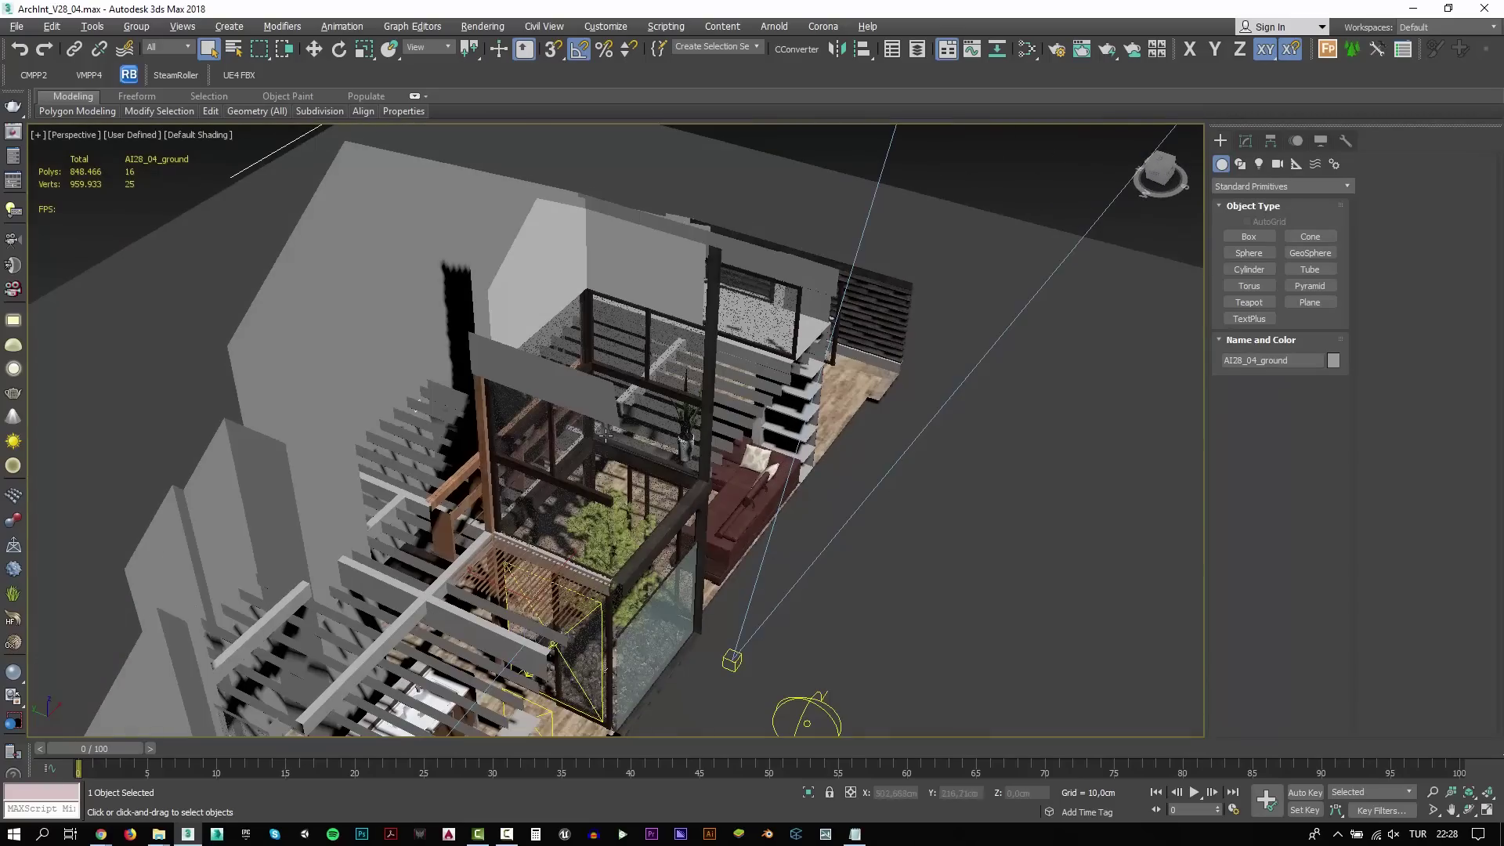
click(152, 134)
click(184, 164)
alt+middle_drag(188, 168, 470, 313)
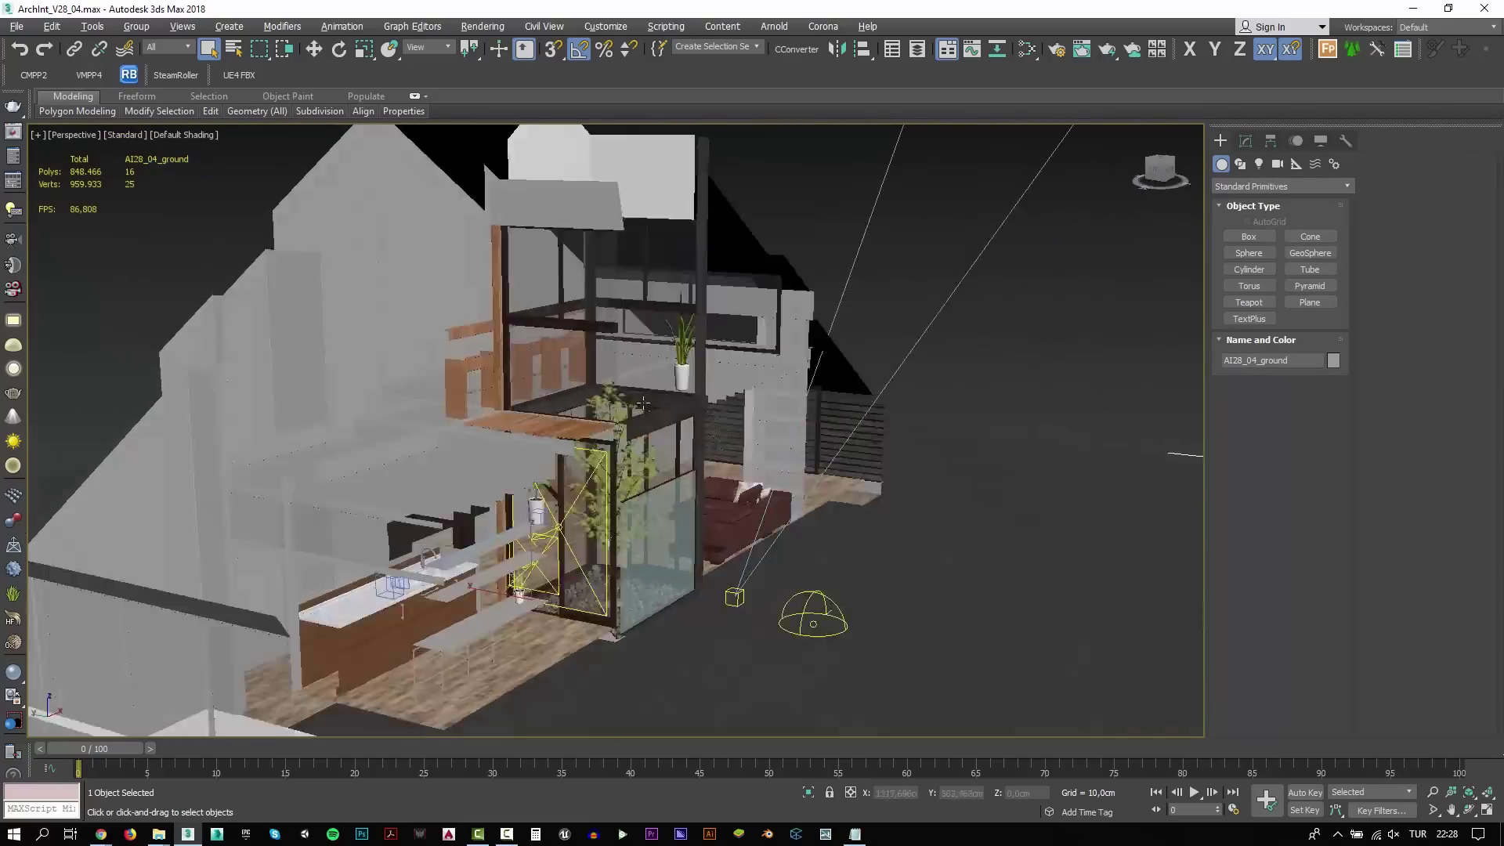
alt+middle_drag(685, 366, 417, 248)
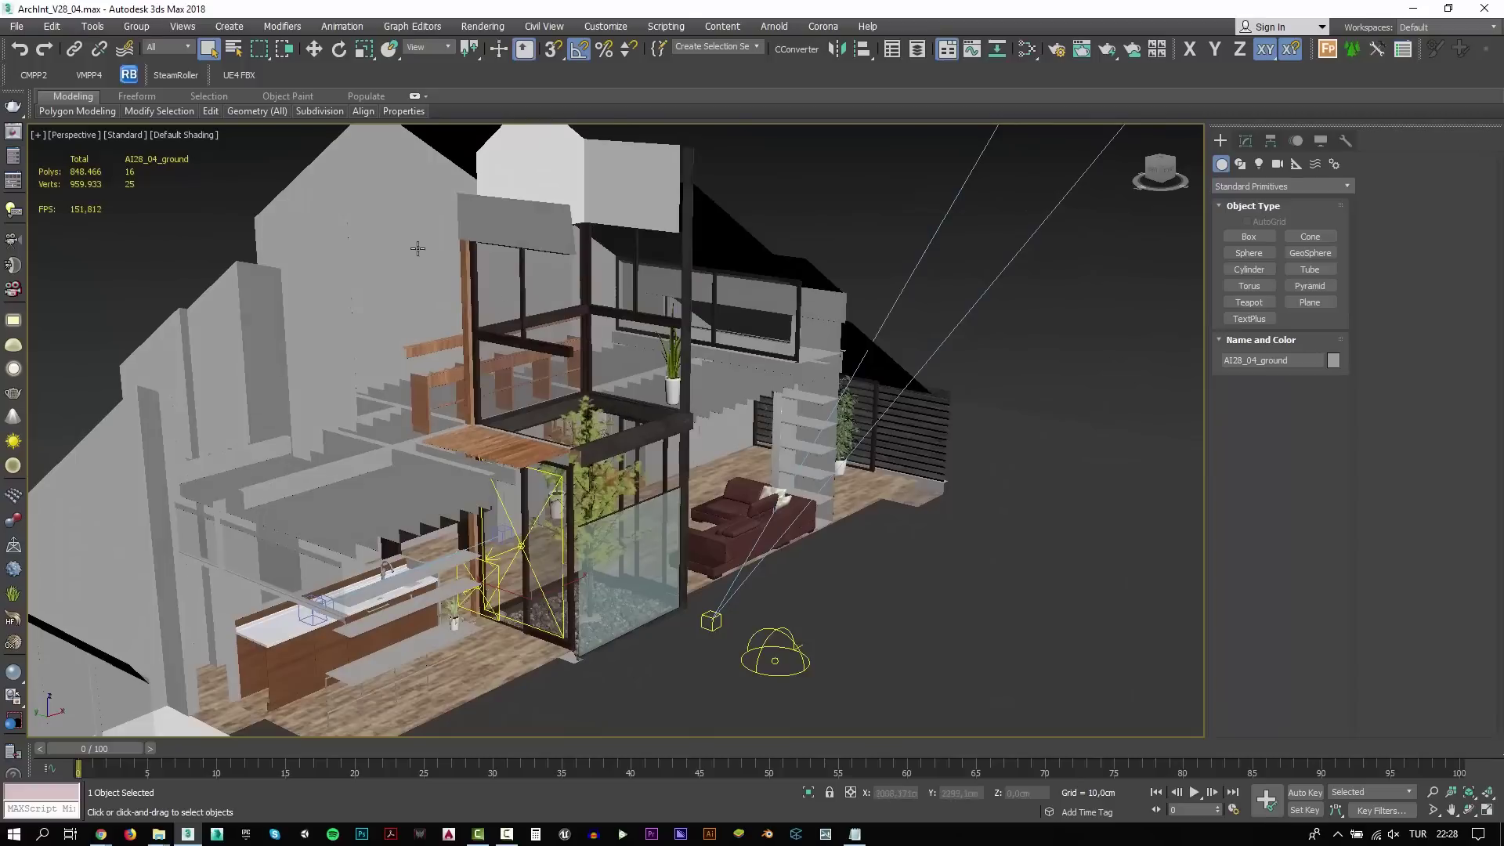
Set the selection filter to Lights, then Cameras, then back to All
click(176, 47)
click(160, 87)
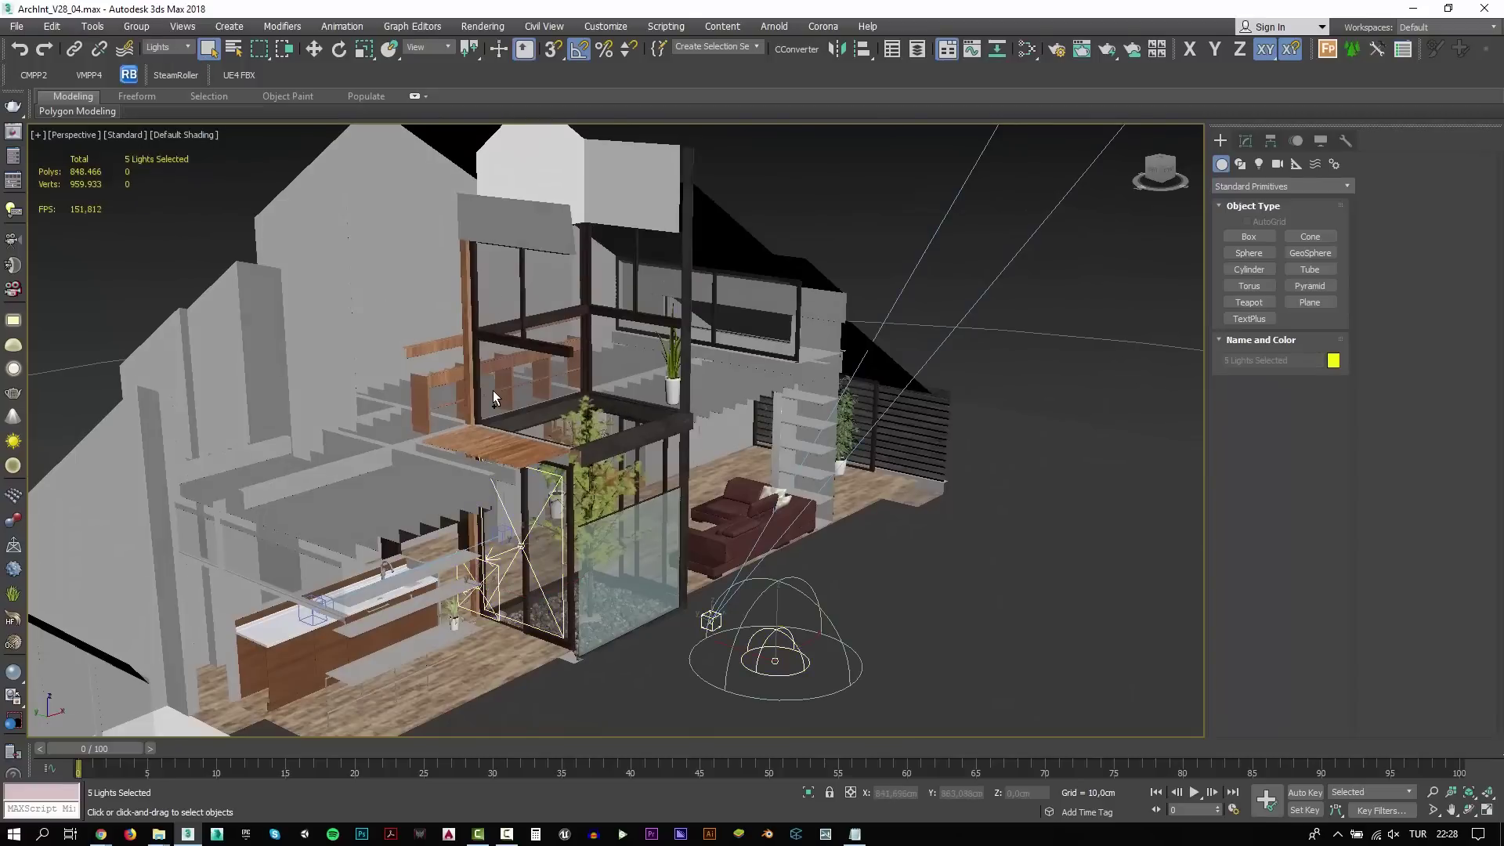
click(168, 47)
click(164, 99)
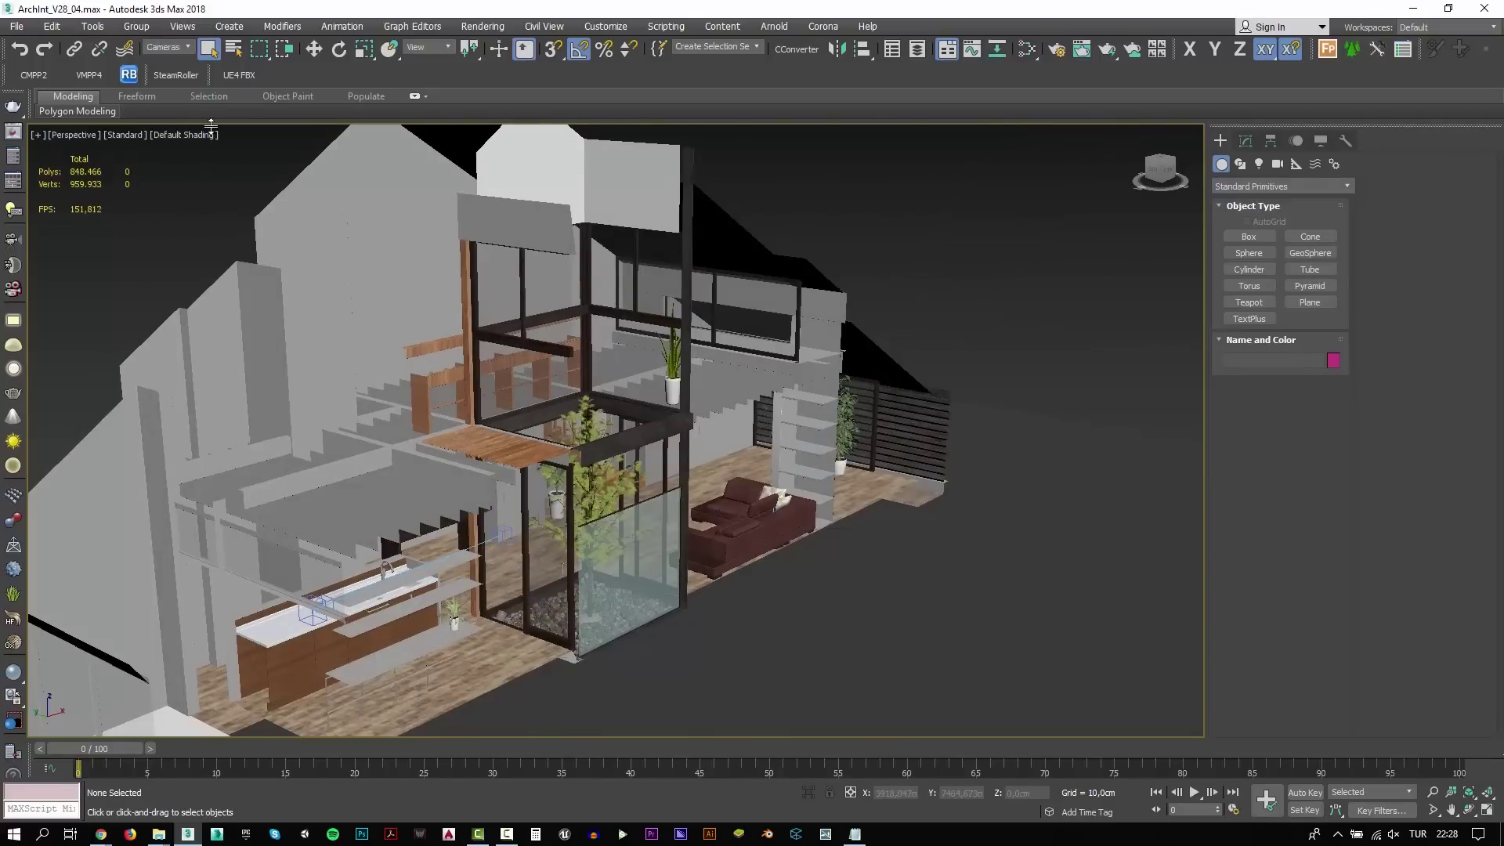
click(313, 604)
click(481, 335)
mouse_move(481, 335)
alt+middle_down()
mouse_move(586, 467)
mouse_move(647, 410)
alt+middle_up()
scroll(624, 465, down, 5)
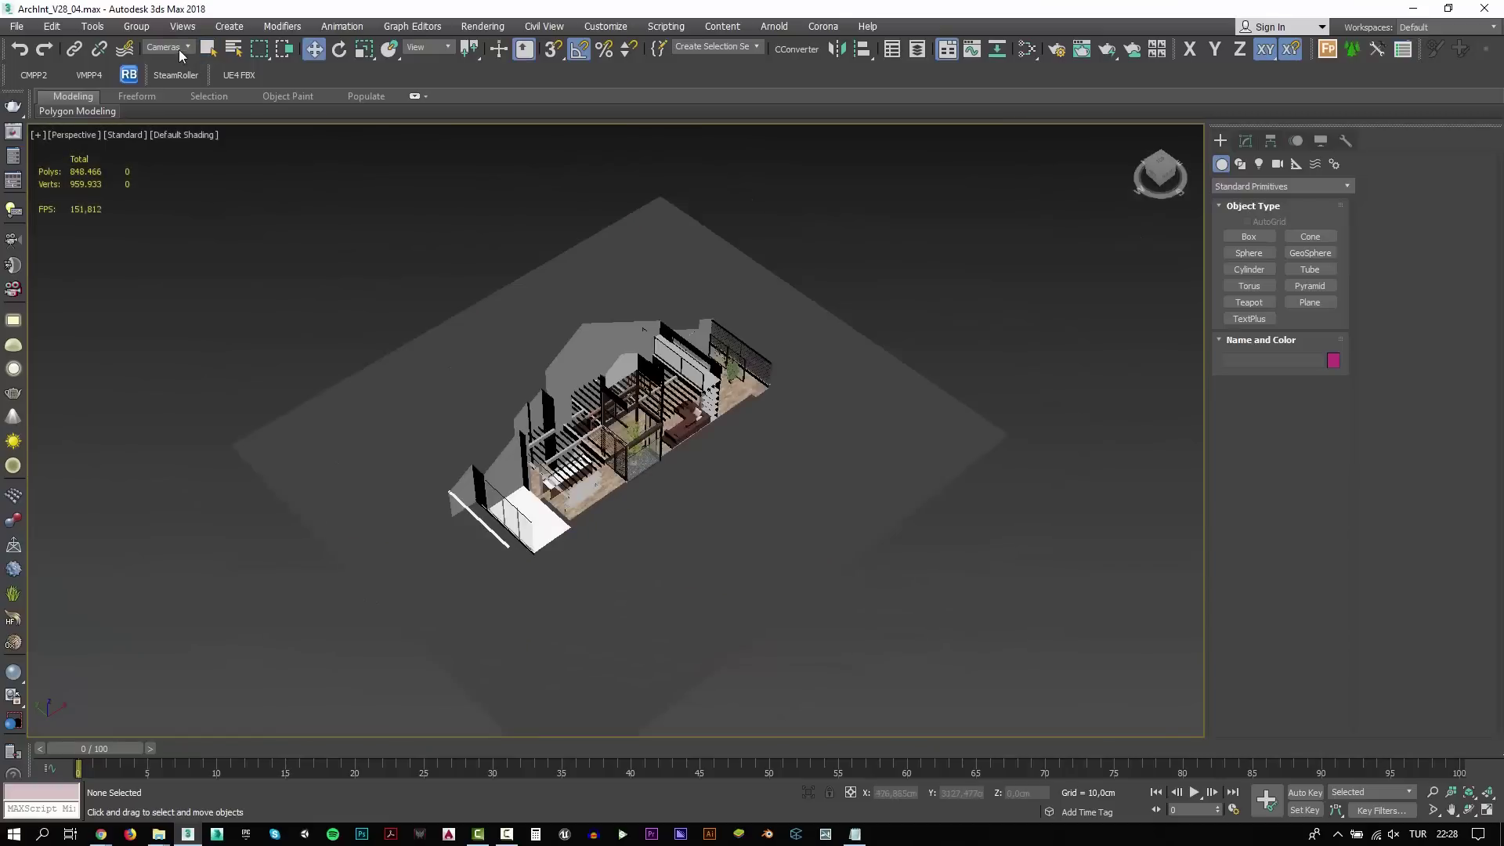
click(178, 49)
click(164, 62)
Enable Backface Cull on all scene objects through Object Properties
key(ctrl+a)
right_click(667, 503)
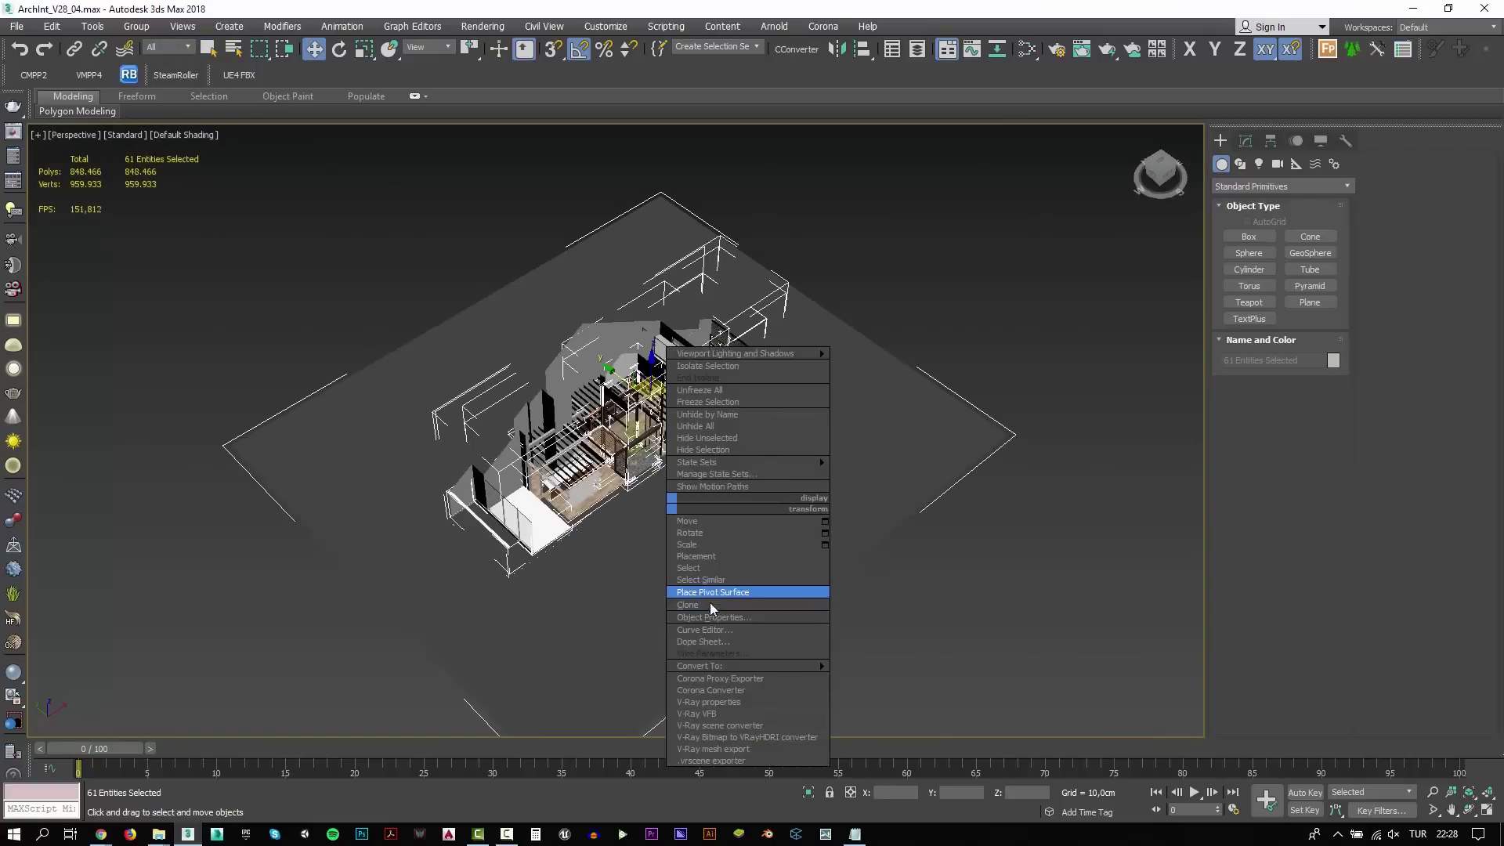
click(713, 619)
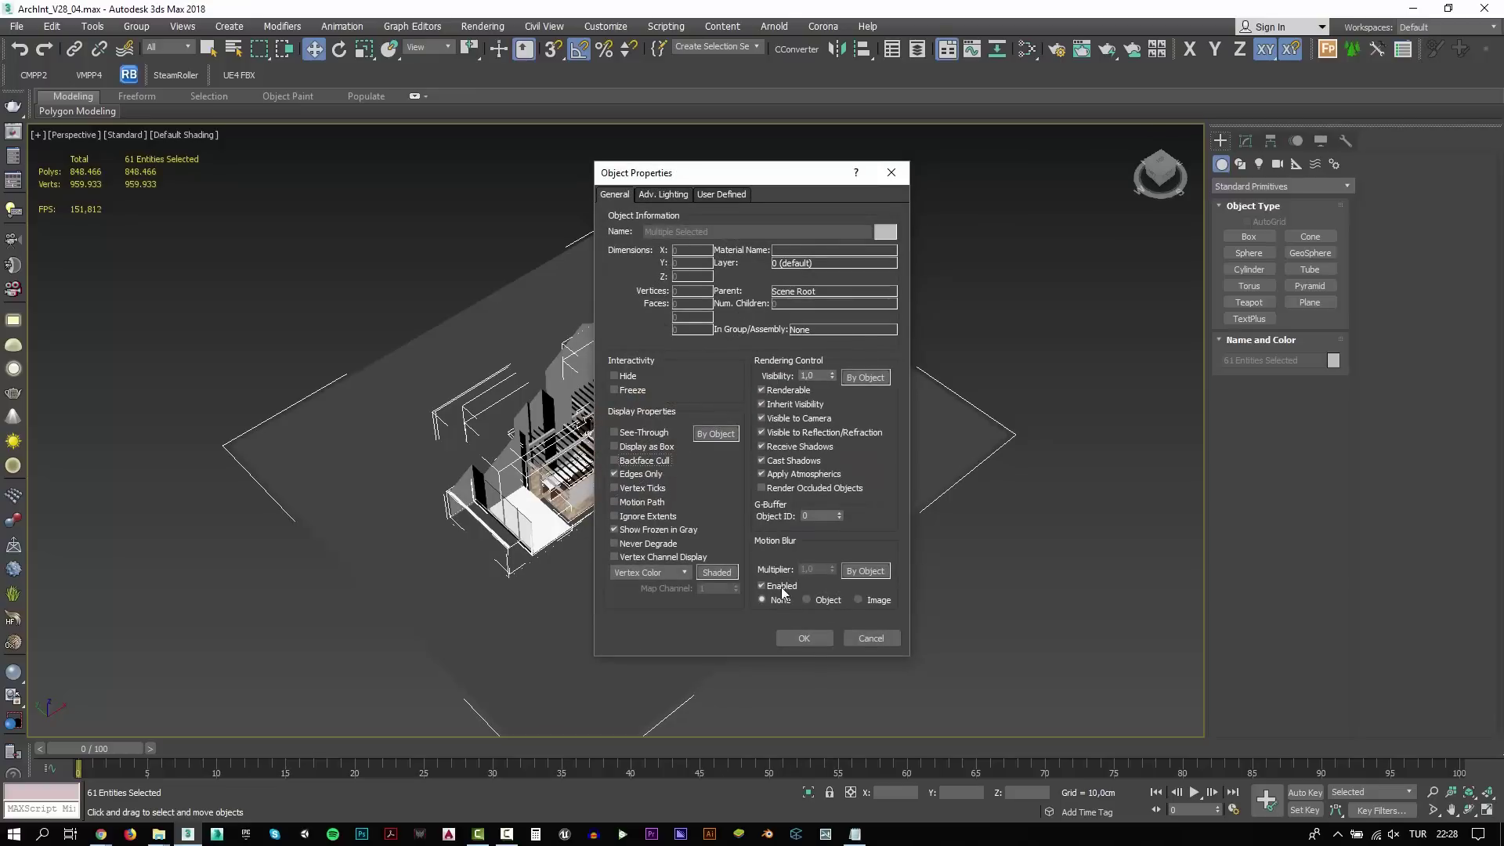
click(616, 461)
click(829, 641)
click(766, 570)
Turn See-Through display on for all objects
scroll(677, 433, up, 8)
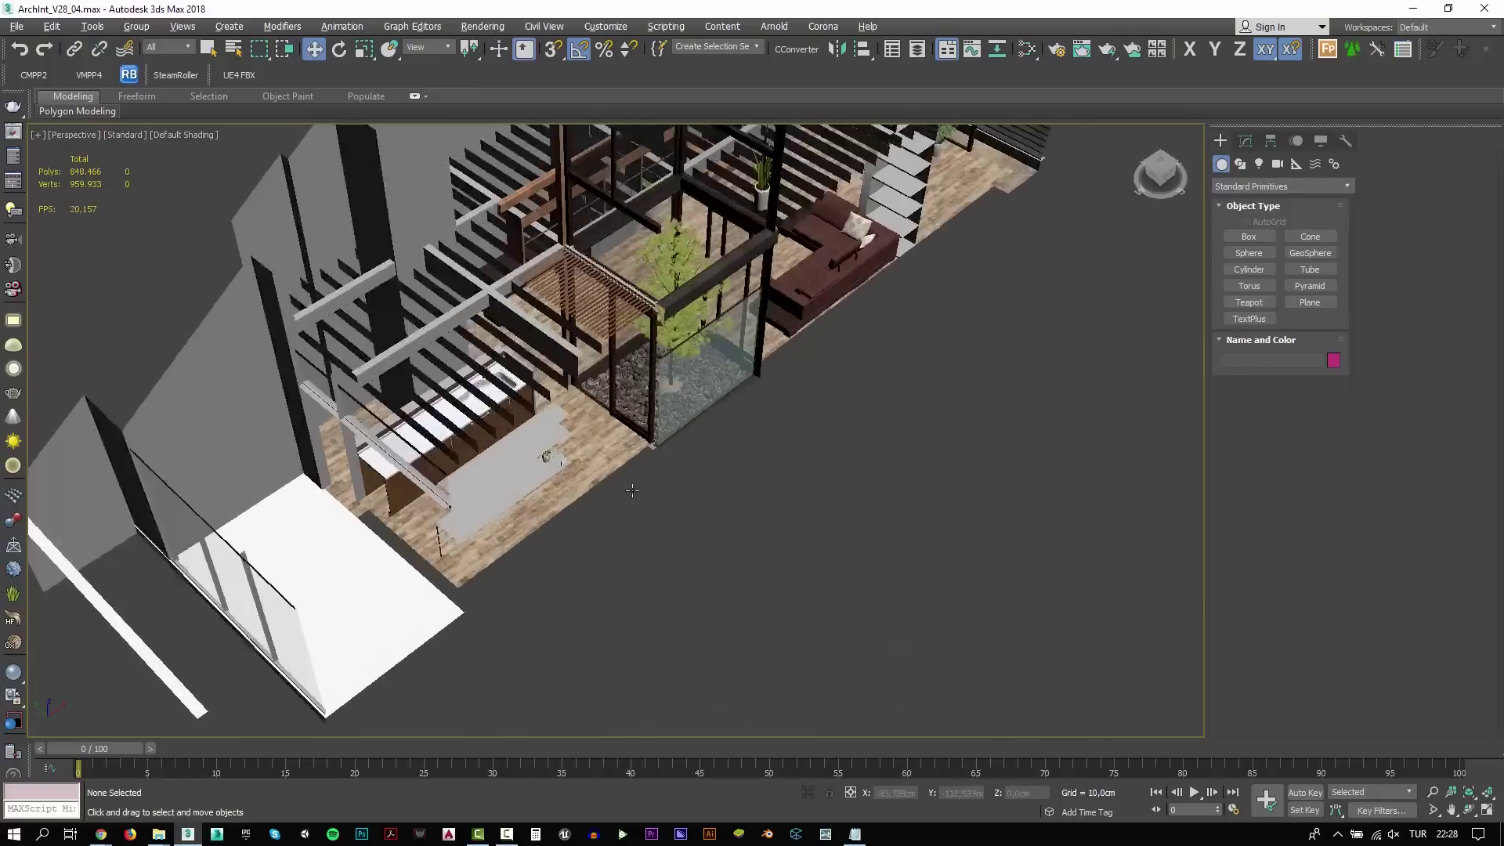
scroll(676, 433, up, 3)
scroll(665, 429, up, 3)
scroll(650, 423, up, 3)
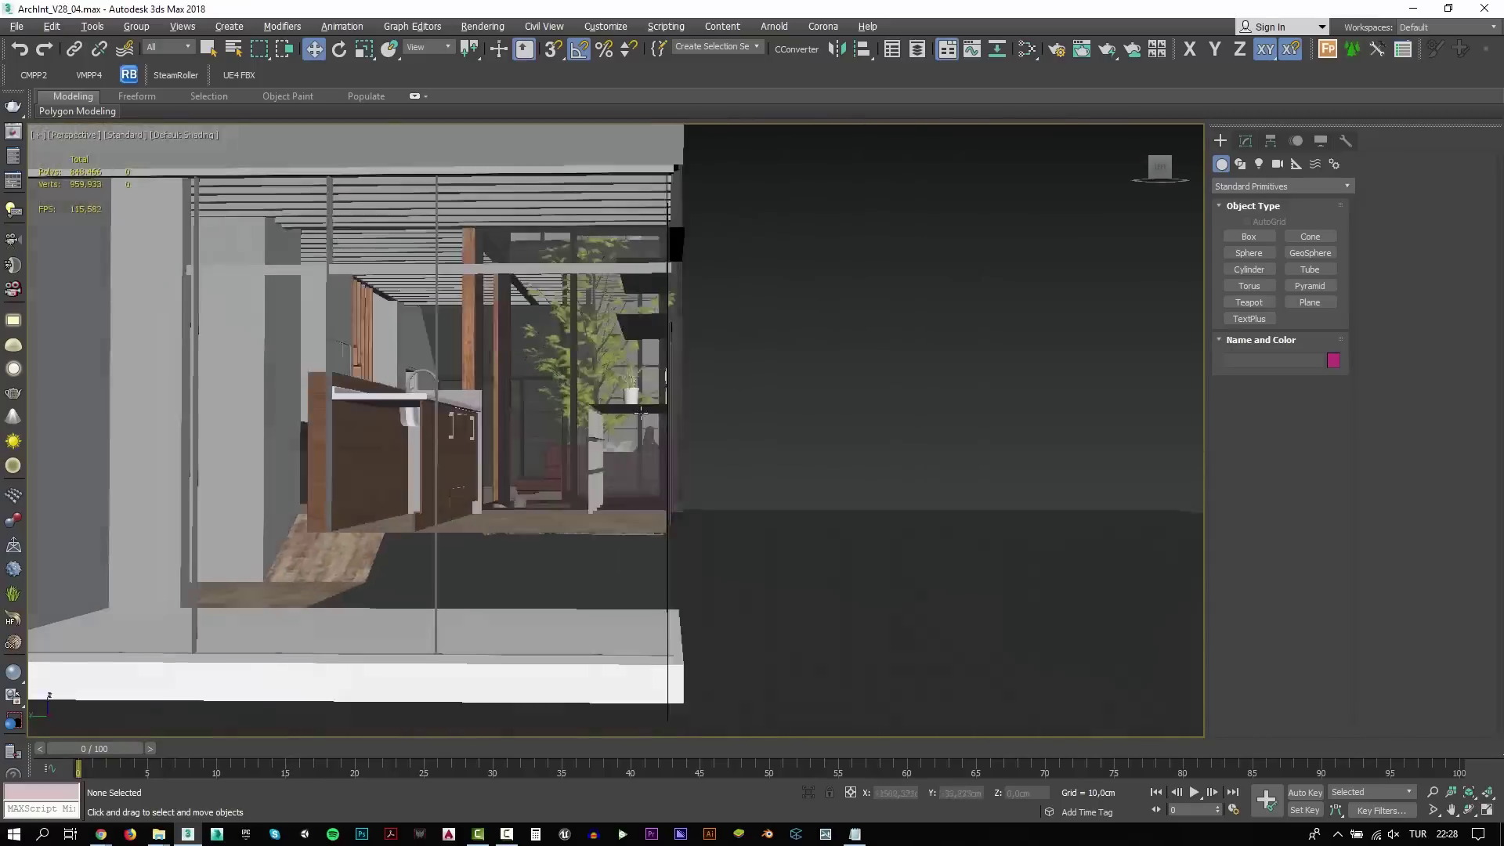
scroll(634, 418, up, 2)
key(ctrl+a)
right_click(634, 418)
click(704, 520)
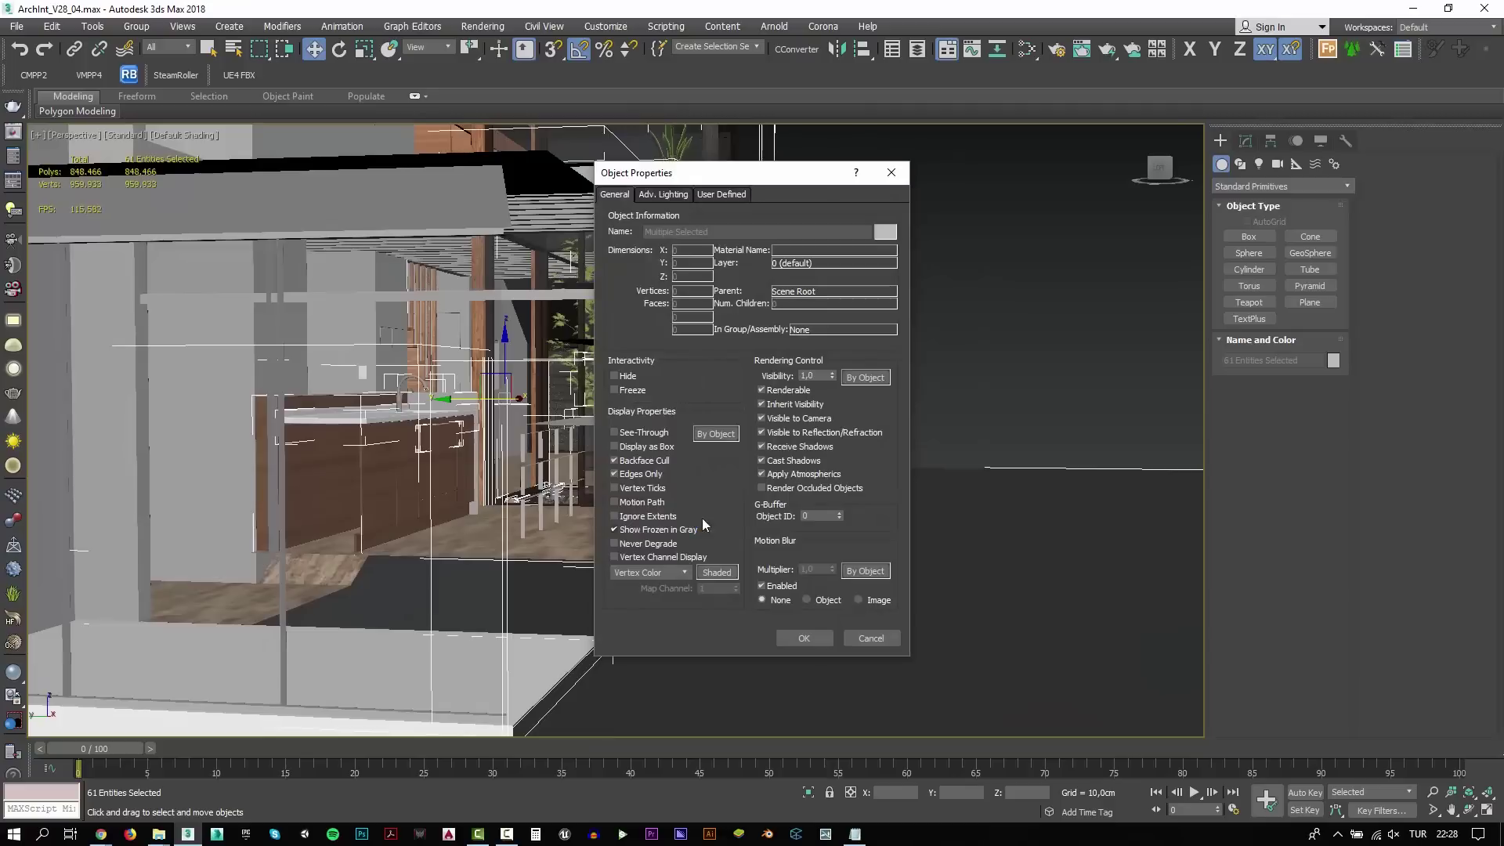
click(805, 639)
Turn See-Through display back off for all objects
scroll(807, 434, up, 3)
right_click(634, 368)
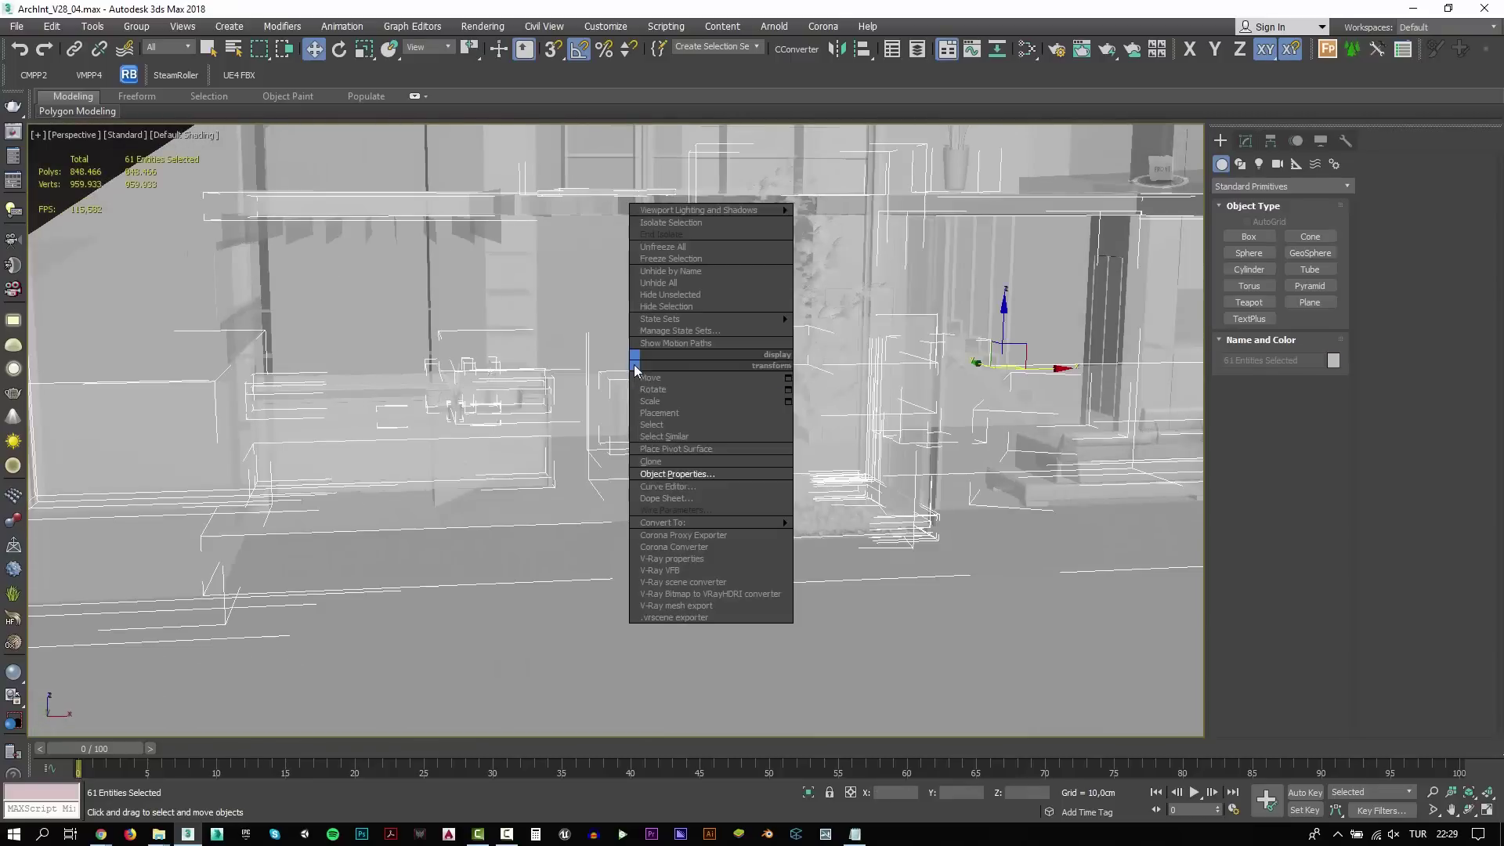
click(689, 474)
click(802, 637)
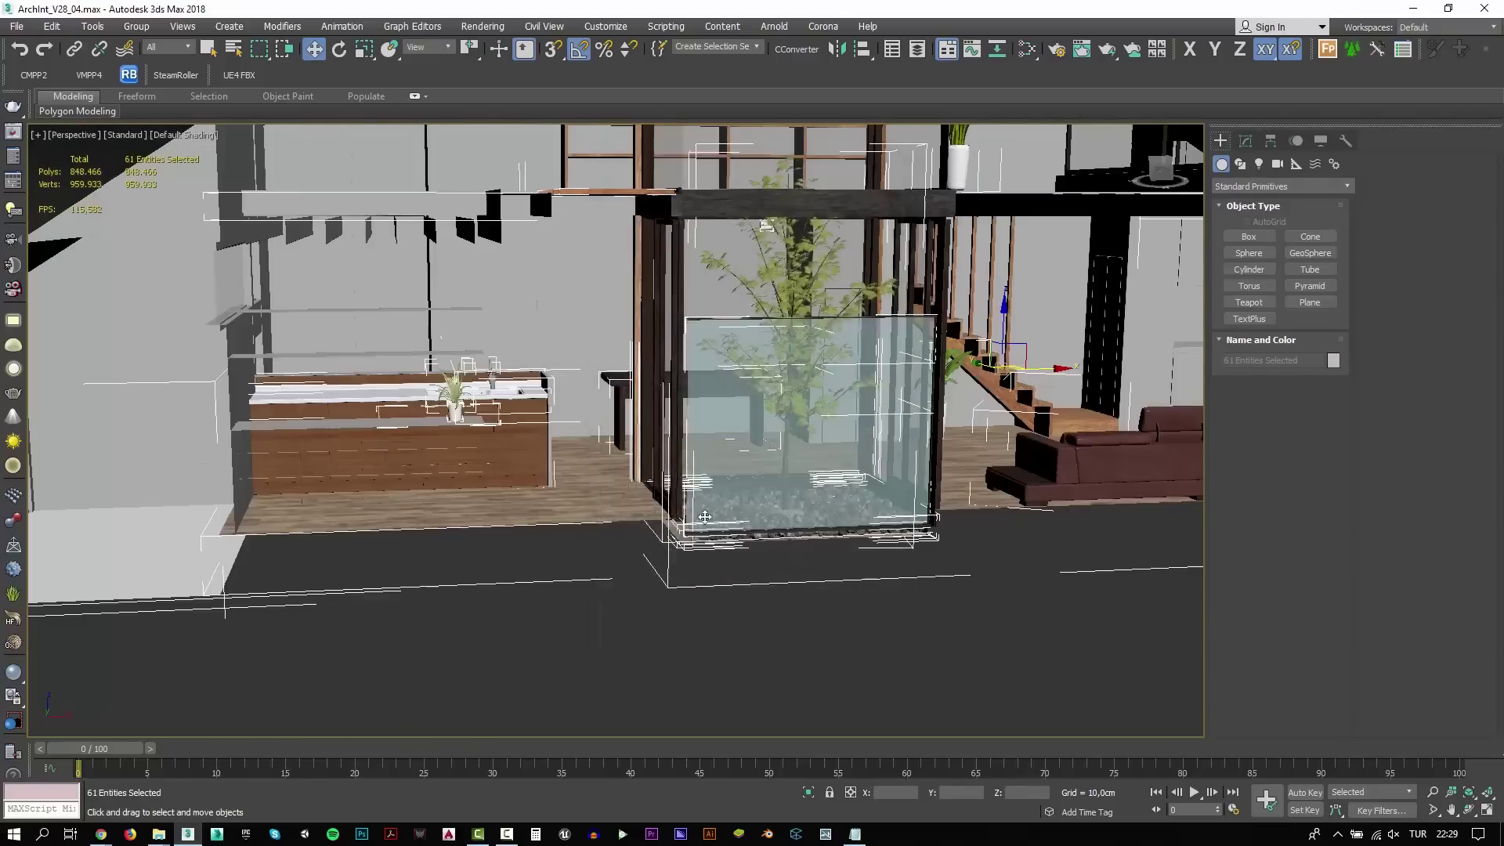
Select the AI28_04_tree group in the glass atrium and delete it
scroll(644, 413, up, 3)
scroll(611, 430, down, 3)
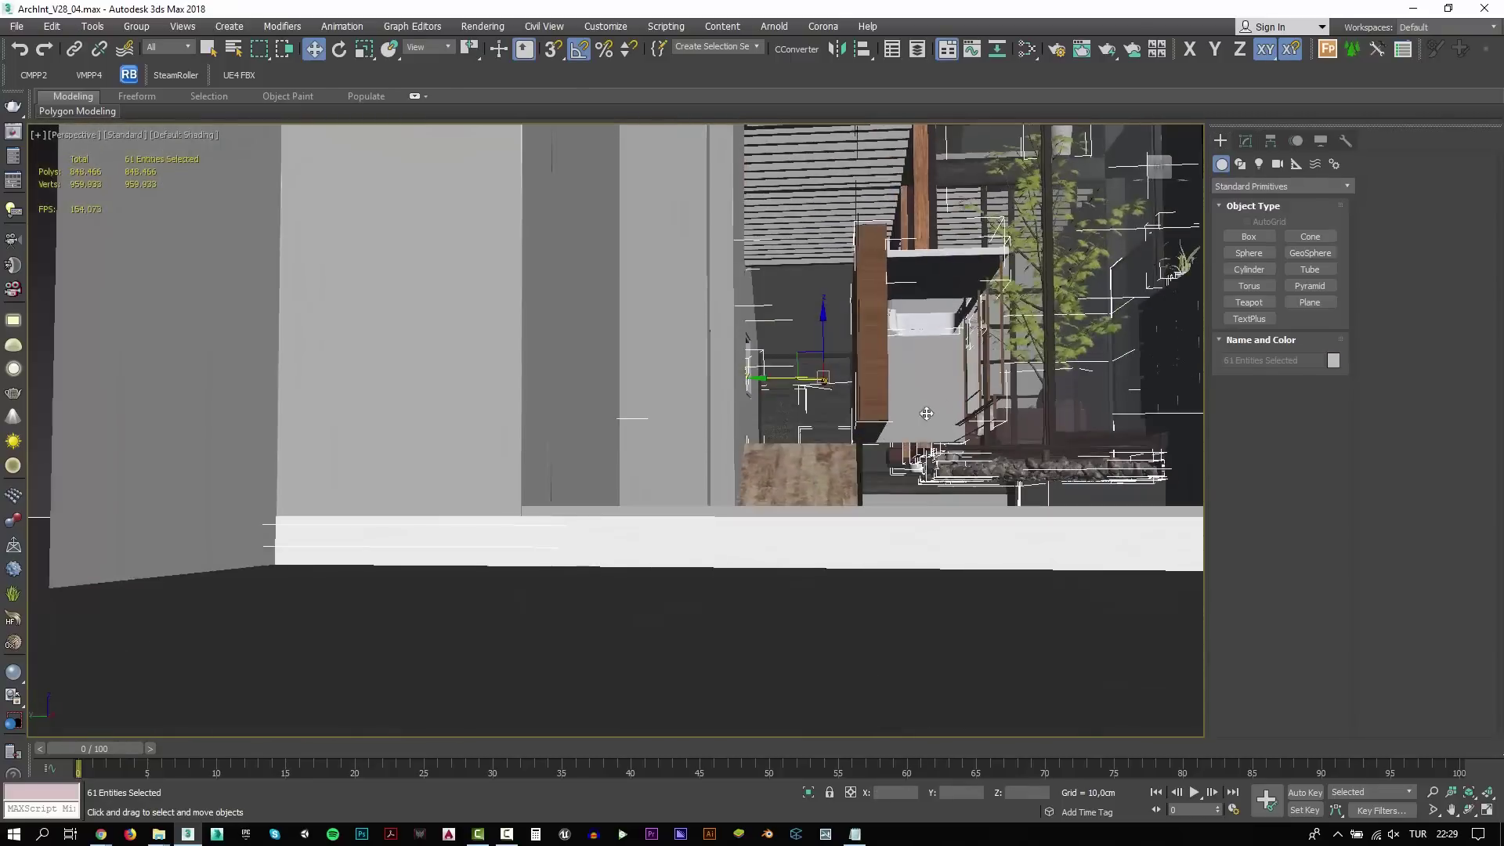
scroll(595, 431, down, 3)
scroll(564, 434, down, 3)
click(546, 437)
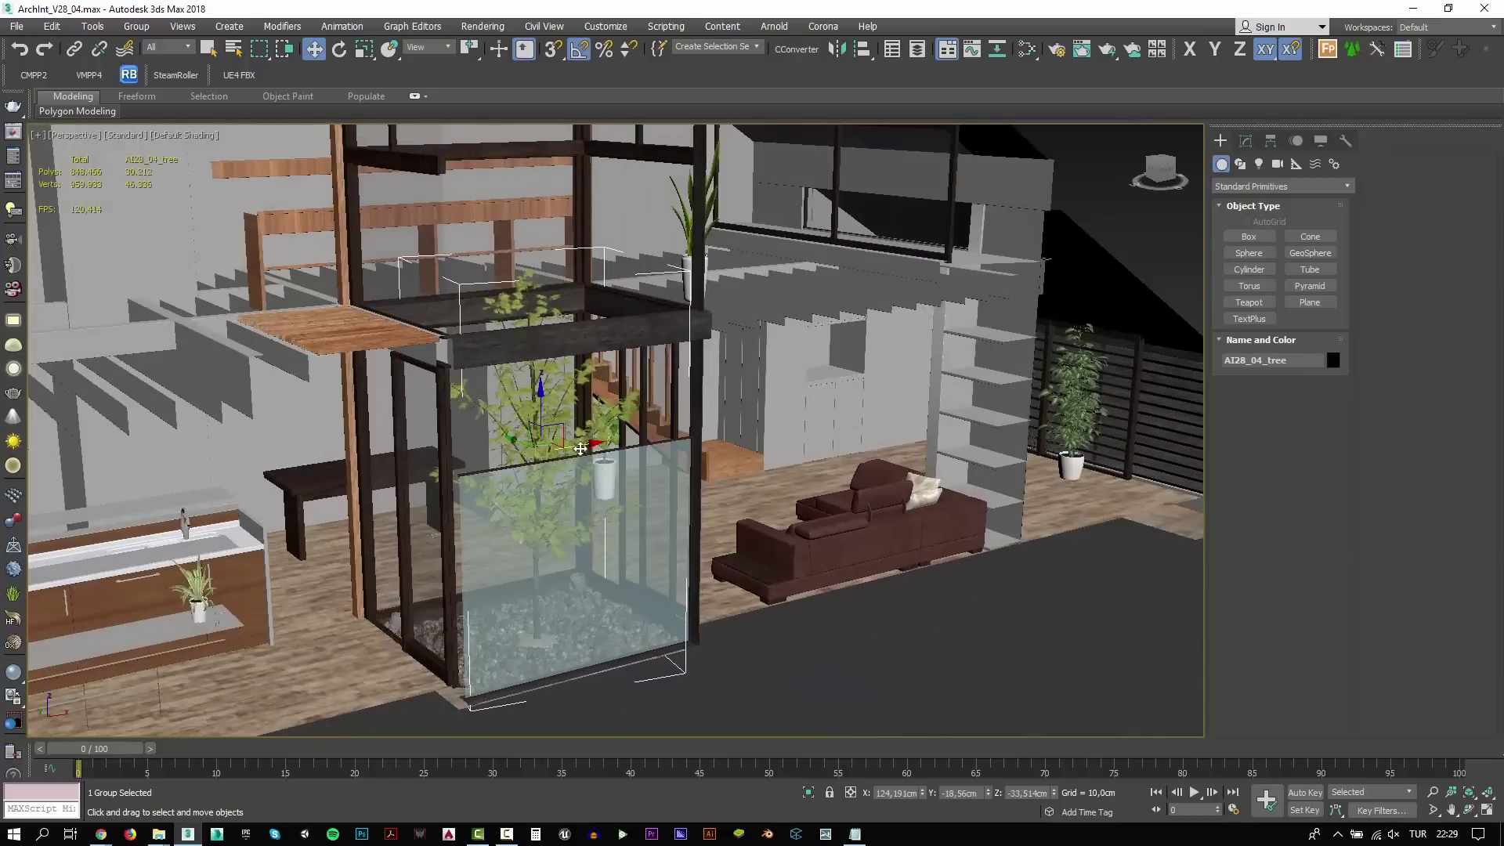
click(580, 448)
key(Delete)
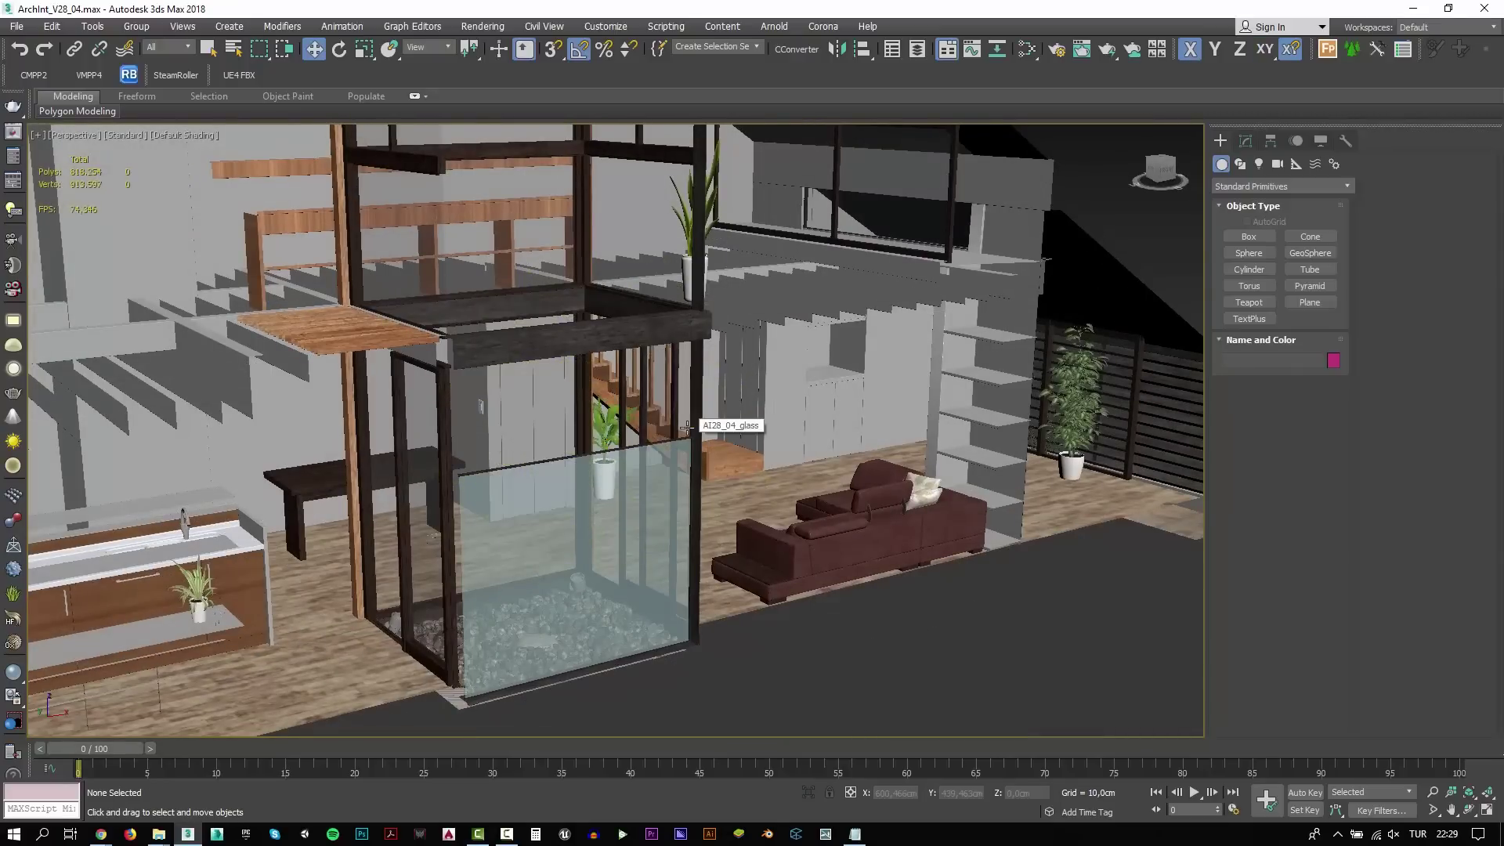
Select the AI28_04_plant4 group and step back through earlier views
click(1065, 423)
alt+middle_drag(805, 410, 696, 410)
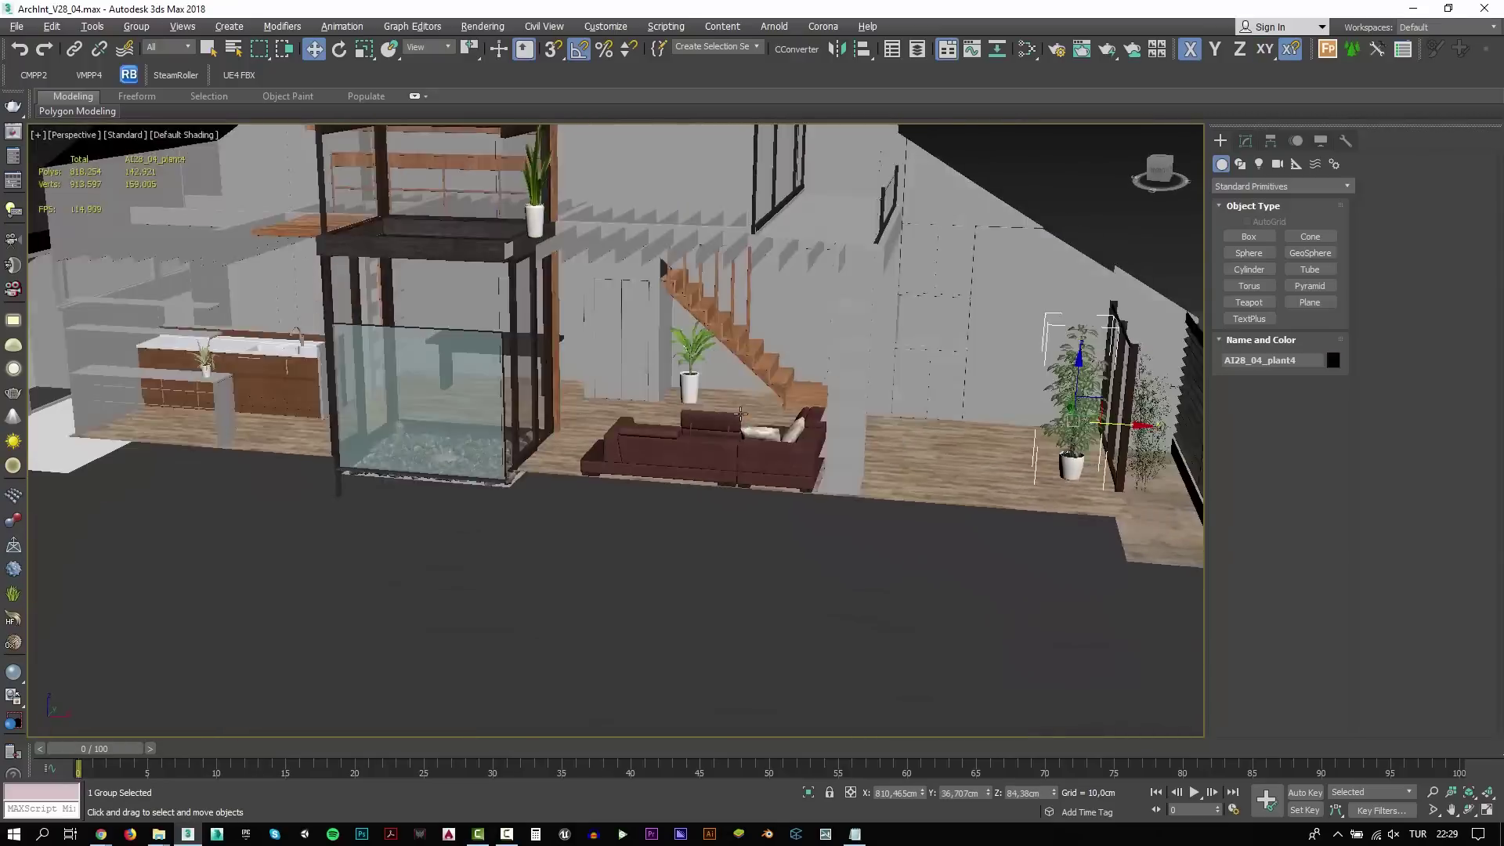
scroll(677, 342, up, 3)
key(shift+z)
key(shift+z)
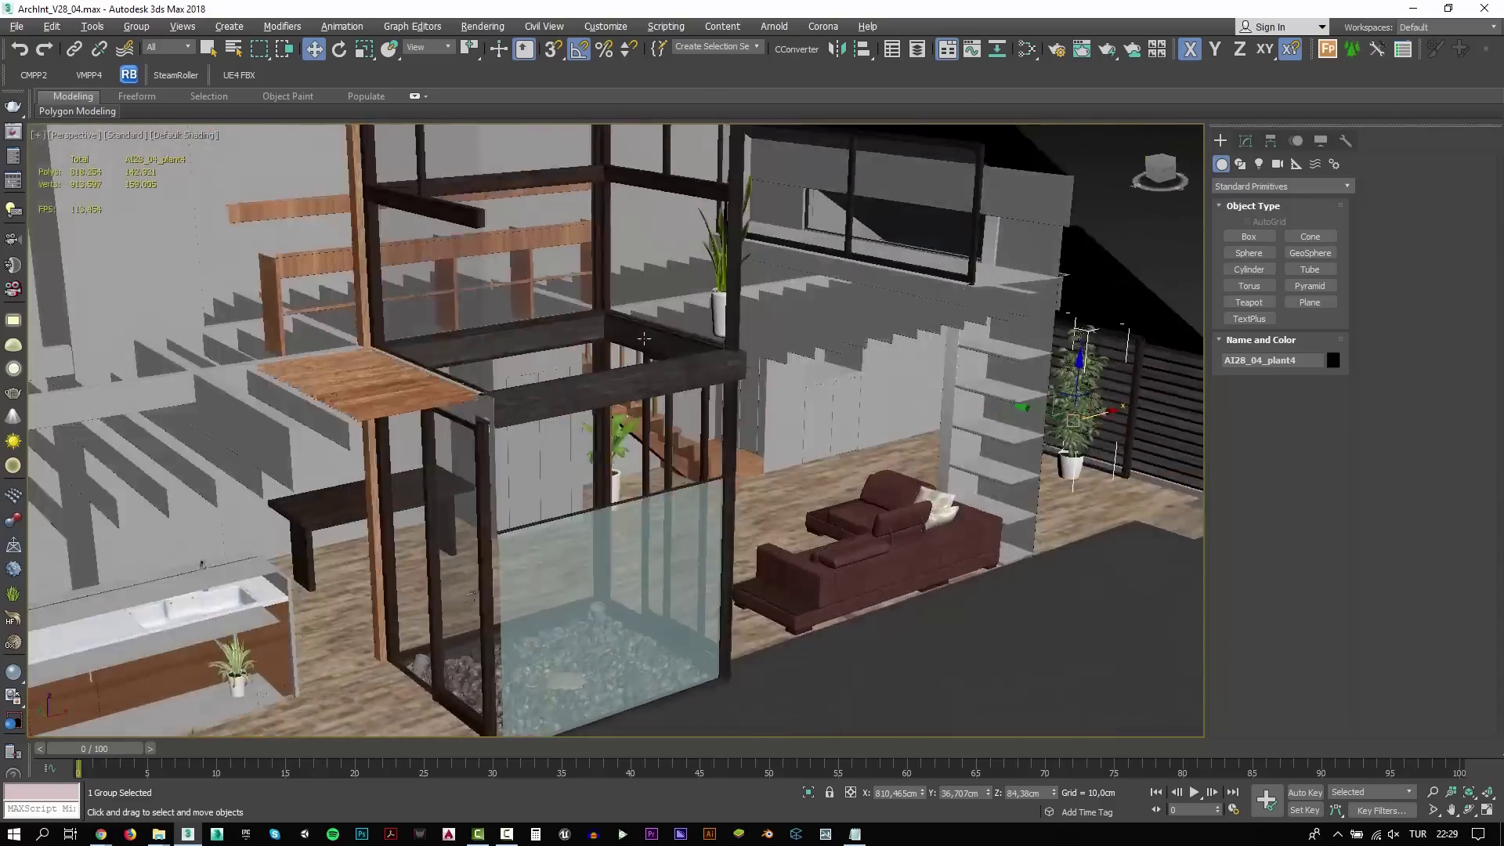
key(shift+z)
key(shift+z)
key(shift+z)
key(shift+z)
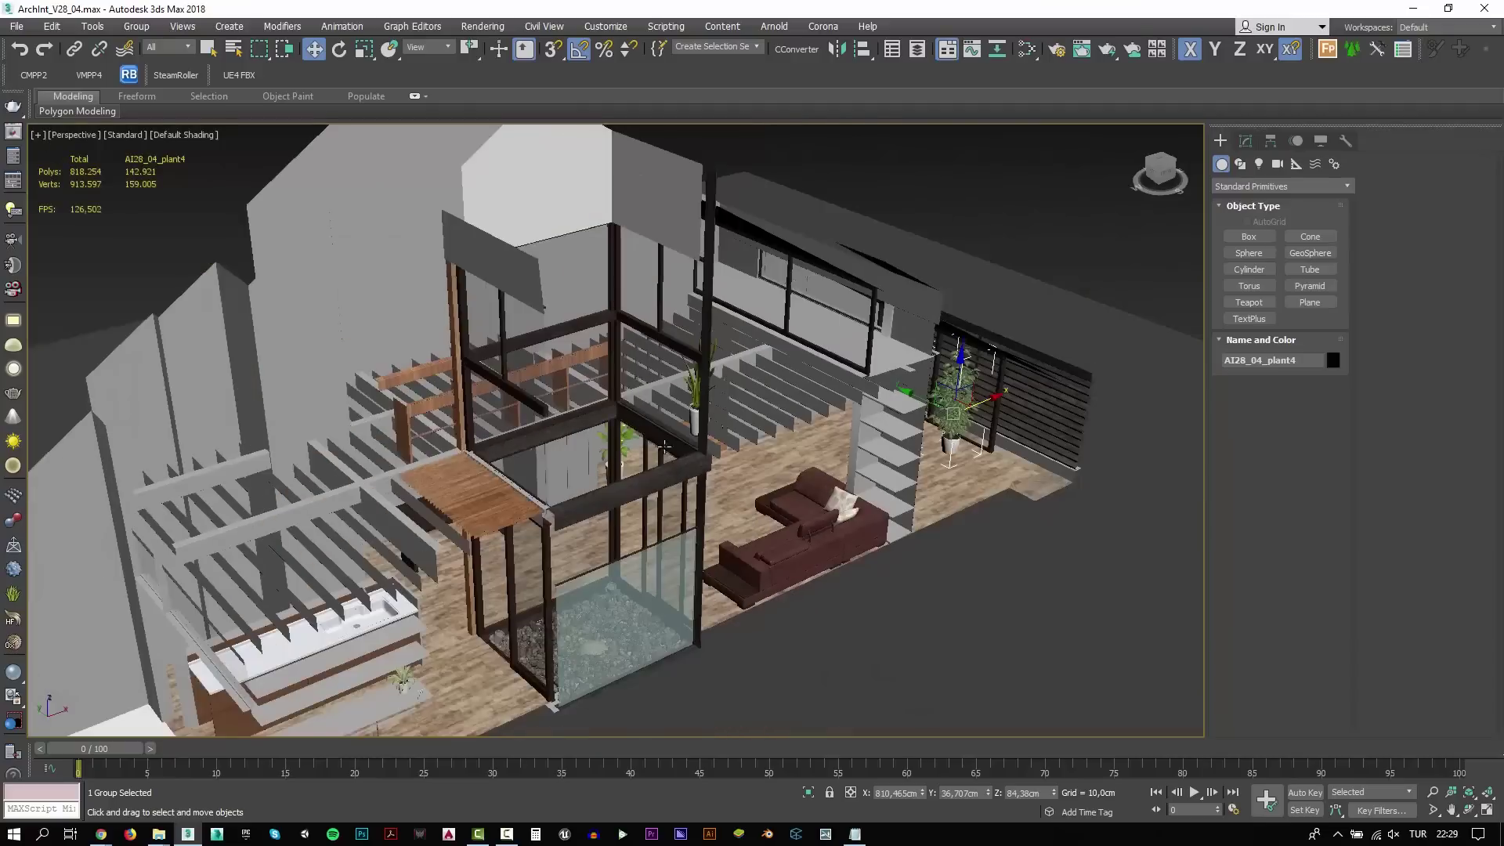
key(shift+z)
Select AI28_04_wood_walls and give it a Shell modifier
click(353, 364)
click(1245, 141)
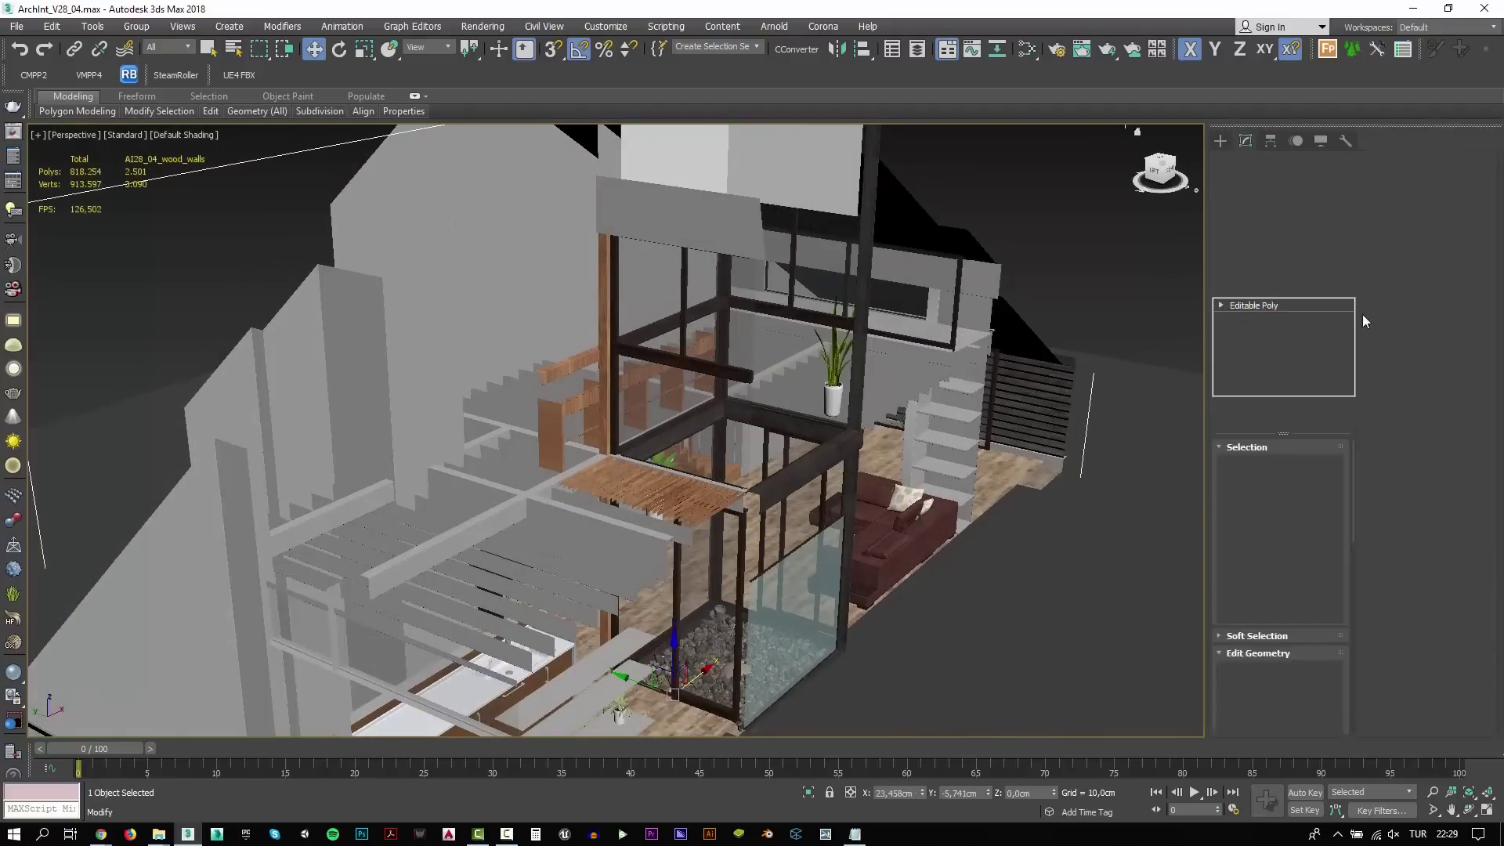
click(1318, 264)
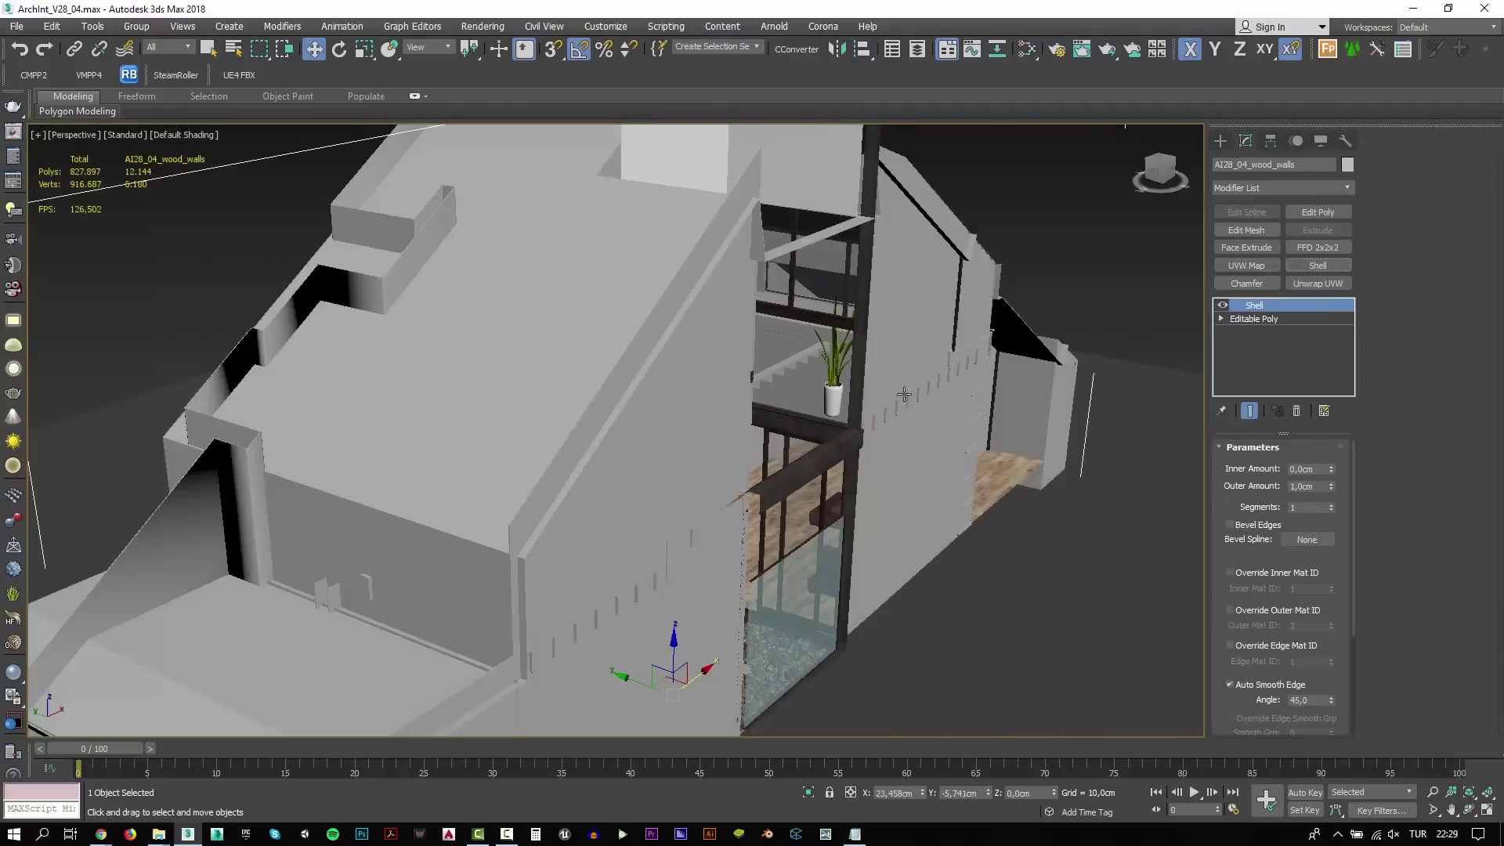
key(shift+z)
key(shift+z)
key(shift+z)
key(shift+z)
key(shift+z)
key(shift+z)
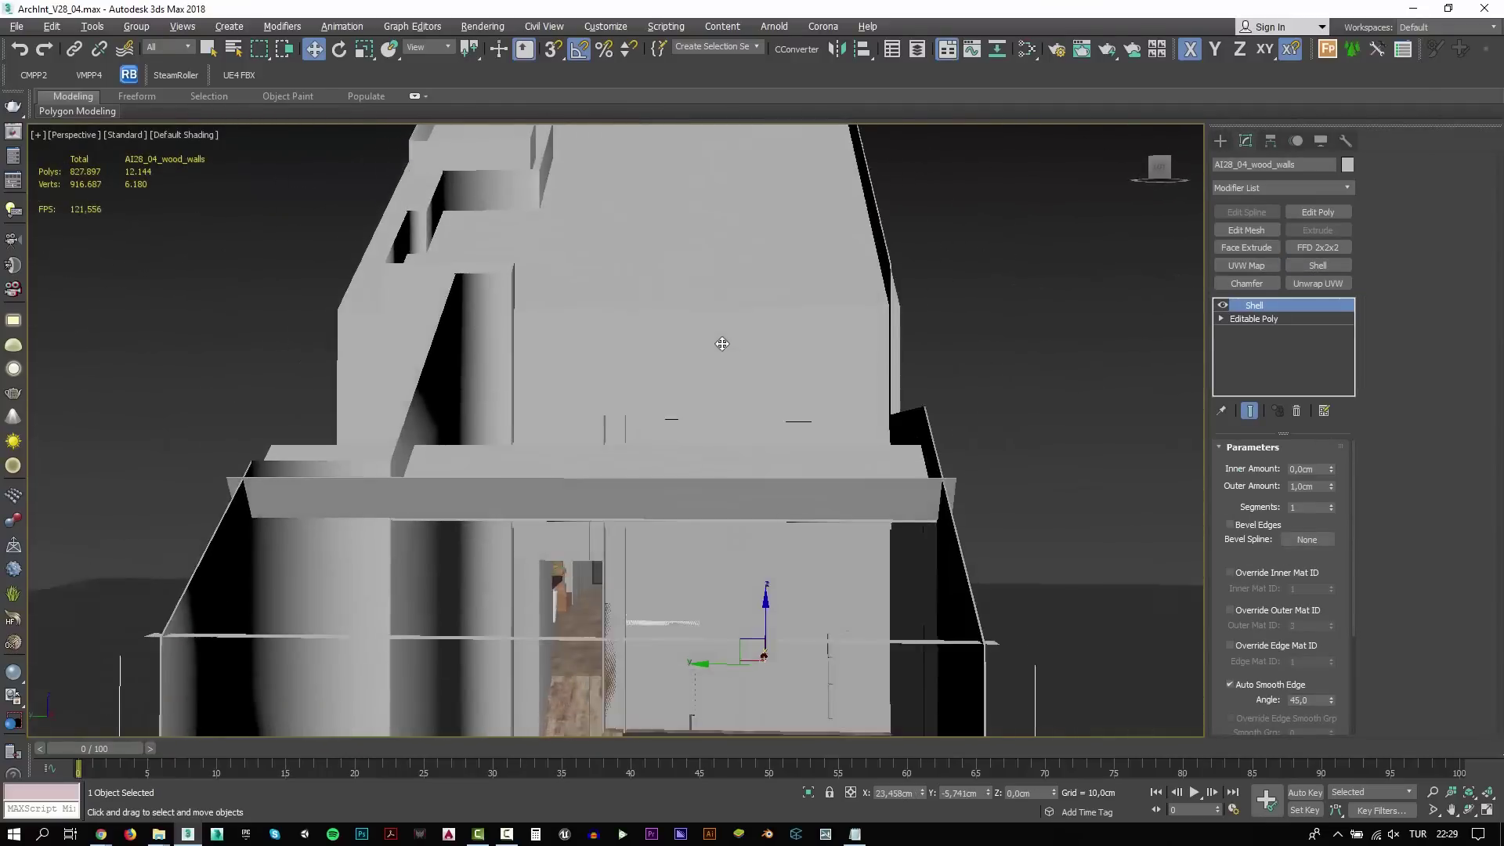
key(shift+z)
key(shift+z)
key(shift+z)
key(shift+z)
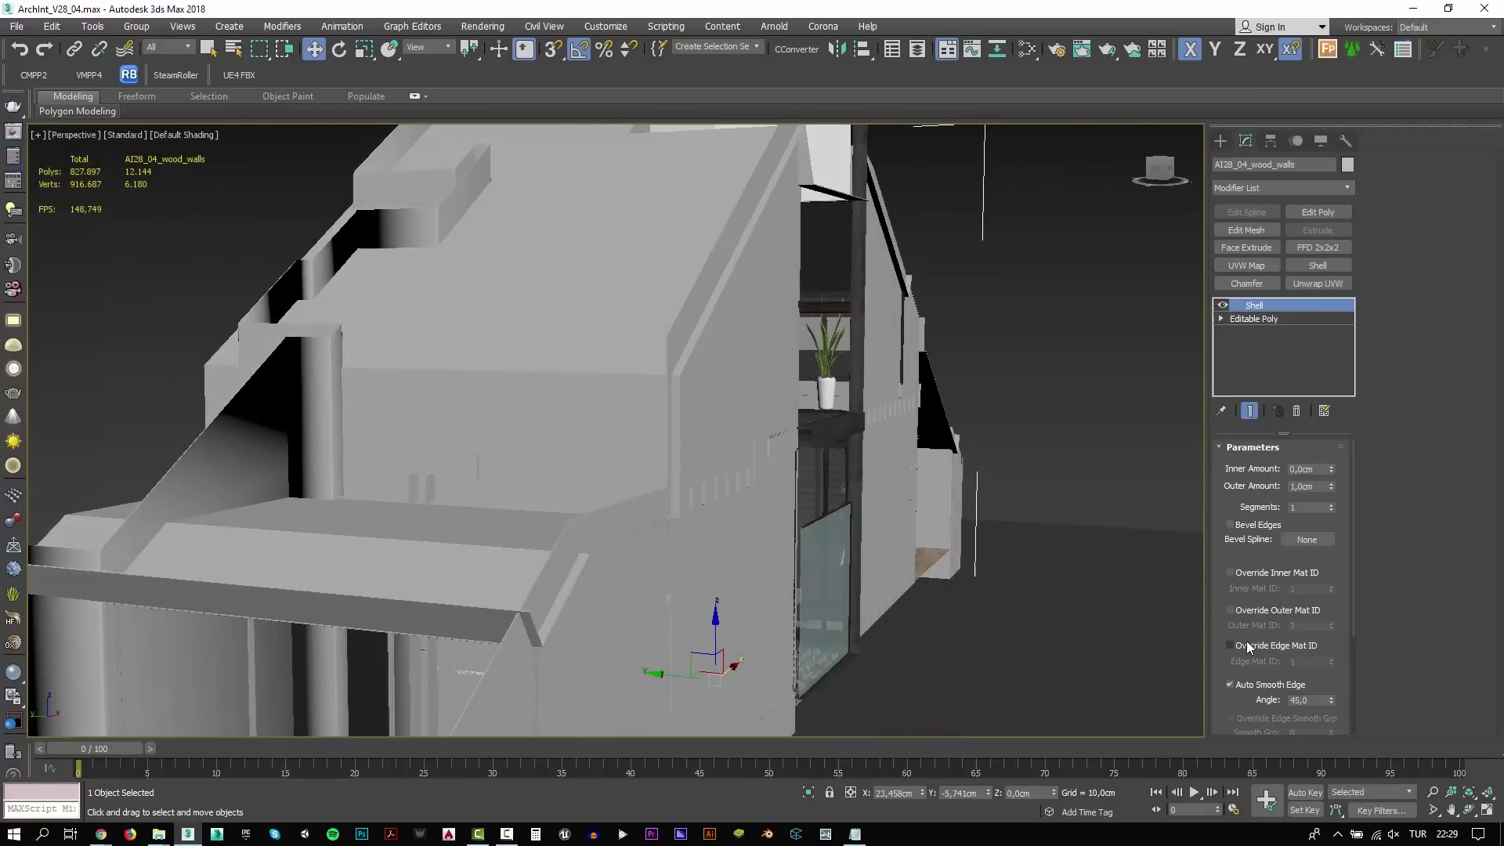
drag(1260, 684, 1218, 347)
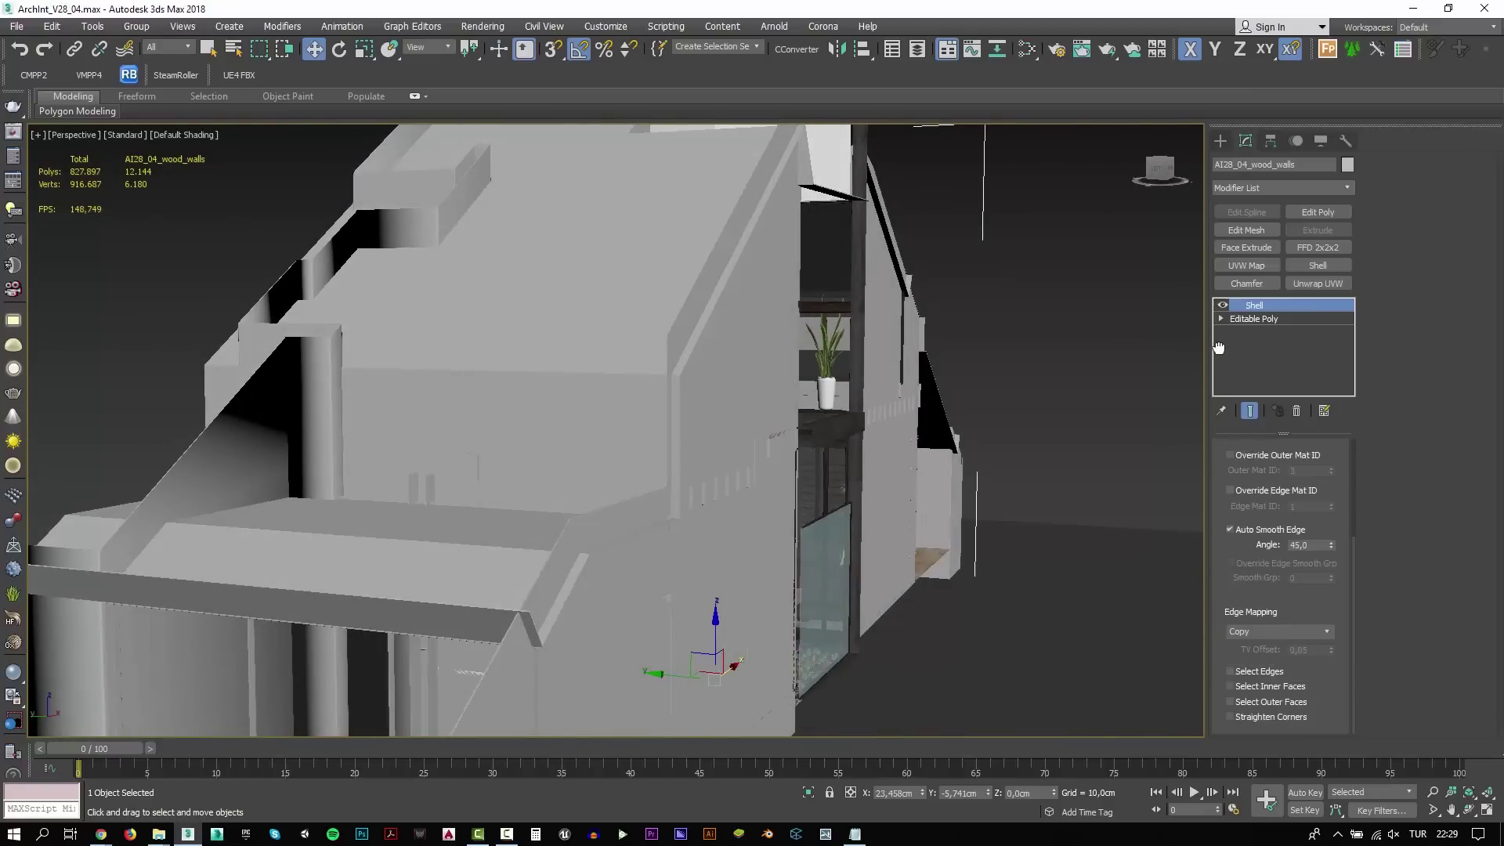
scroll(1245, 470, up, 5)
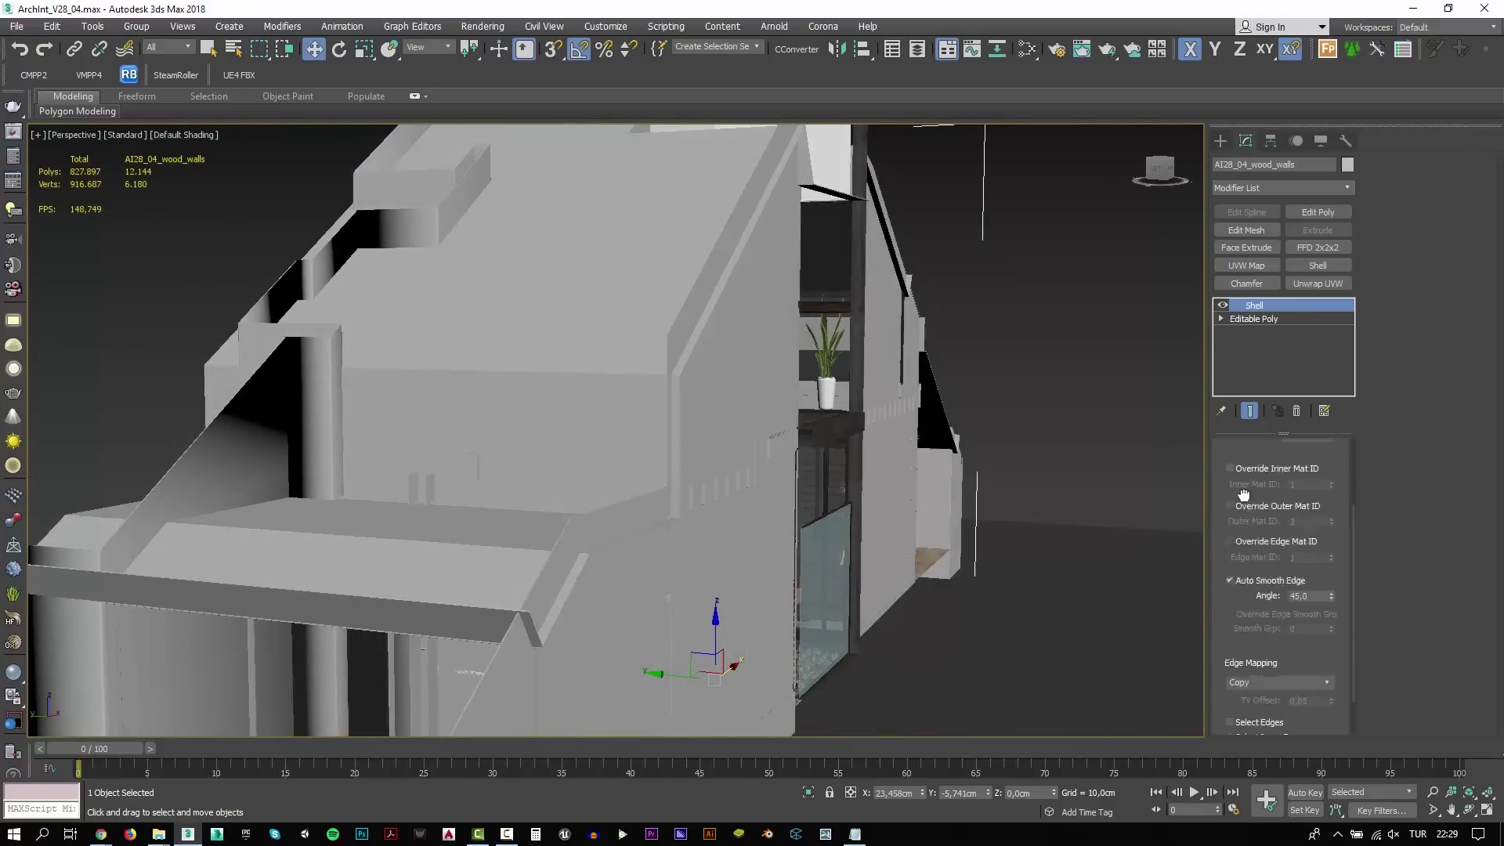
Add Edit Poly above the Shell and auto-smooth the wall polygons
click(1307, 218)
click(1296, 570)
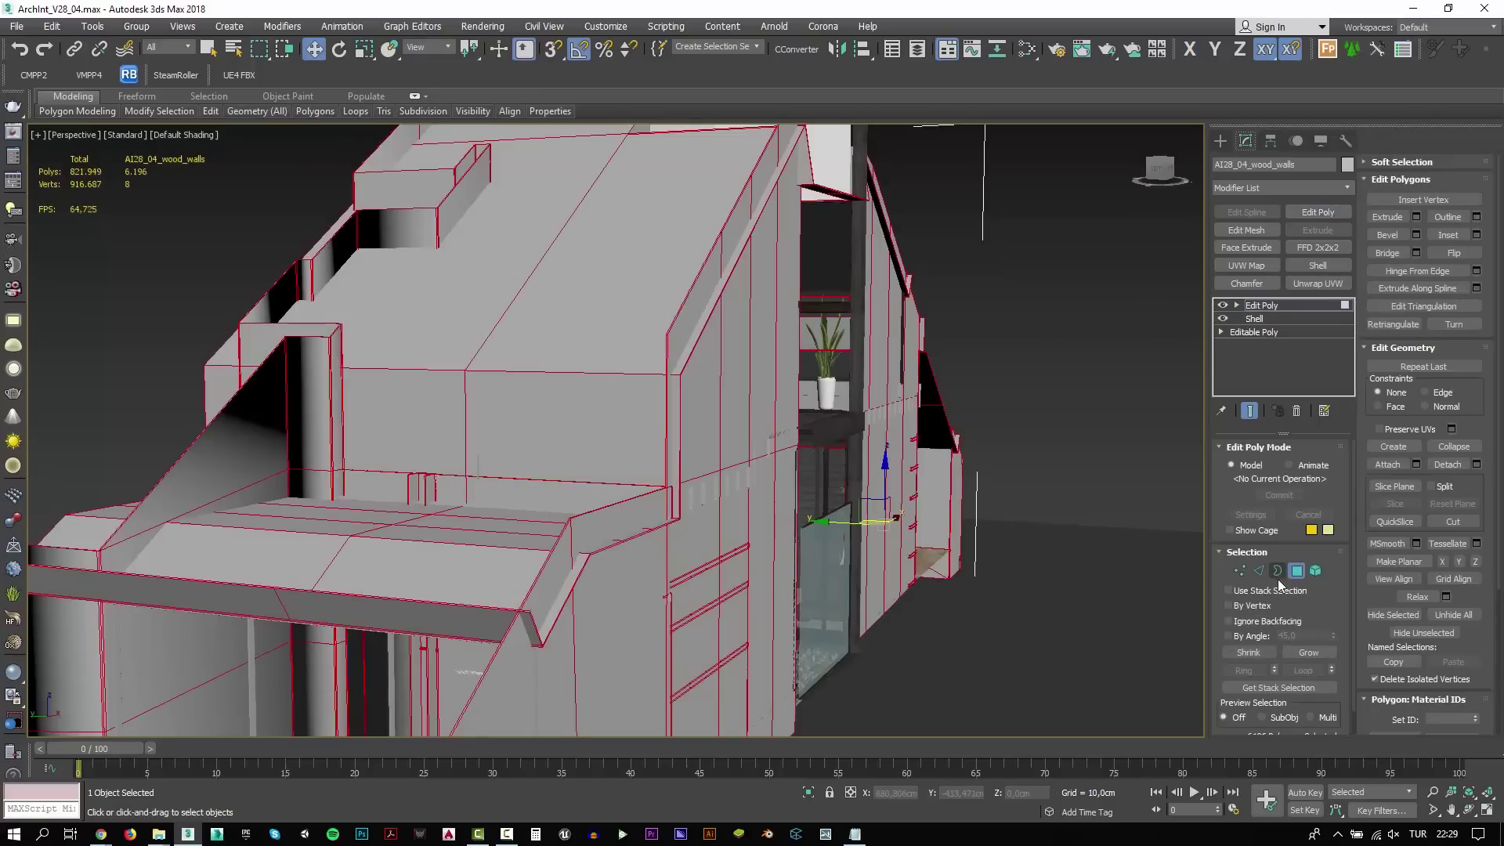
drag(1378, 597, 1420, 498)
click(1400, 703)
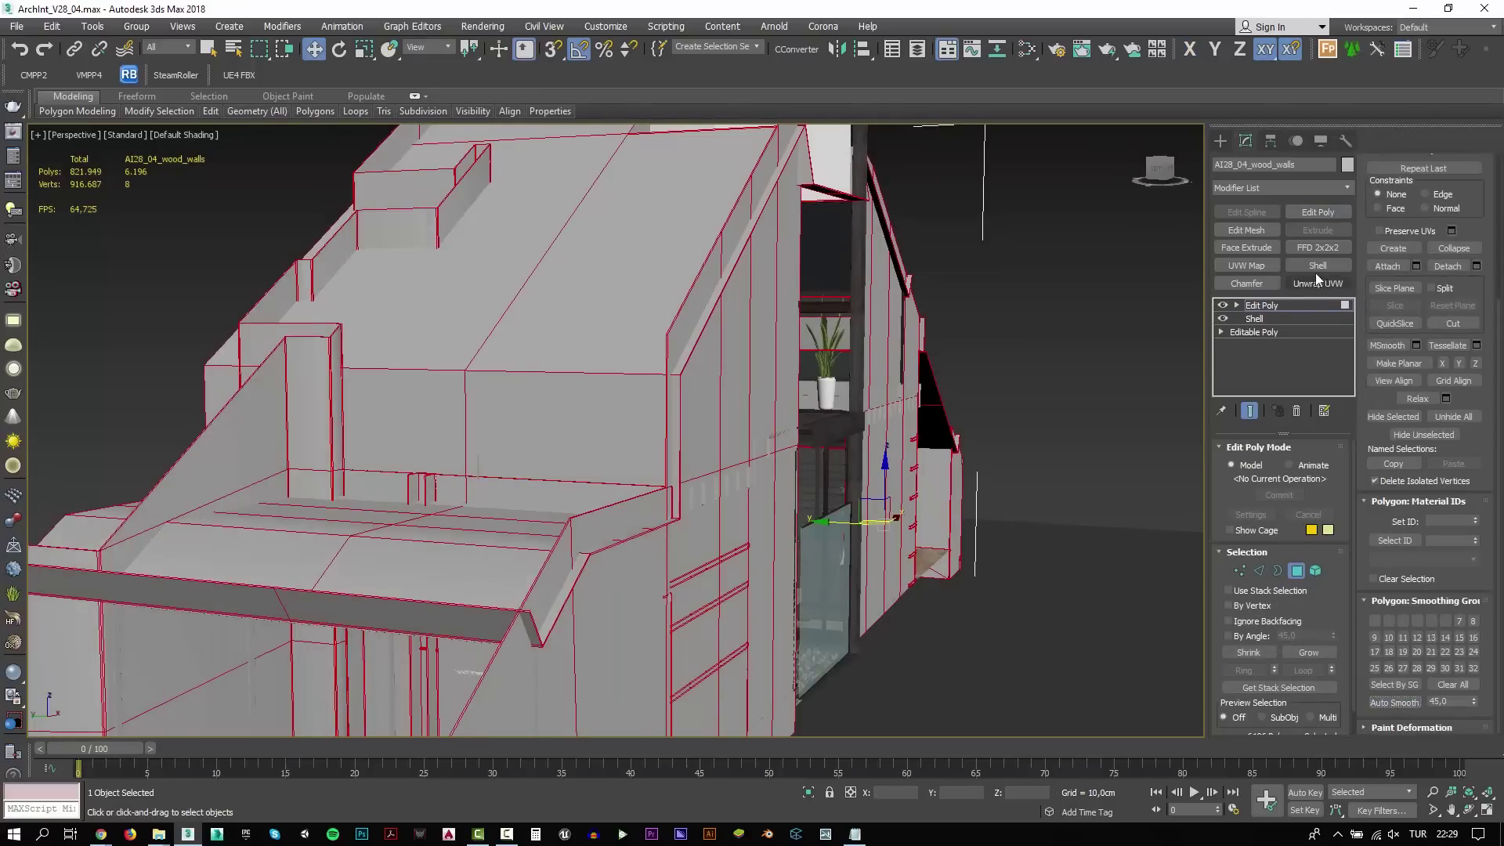
Add a Smooth modifier and collapse the whole stack to Editable Poly
click(1282, 188)
text(smooth)
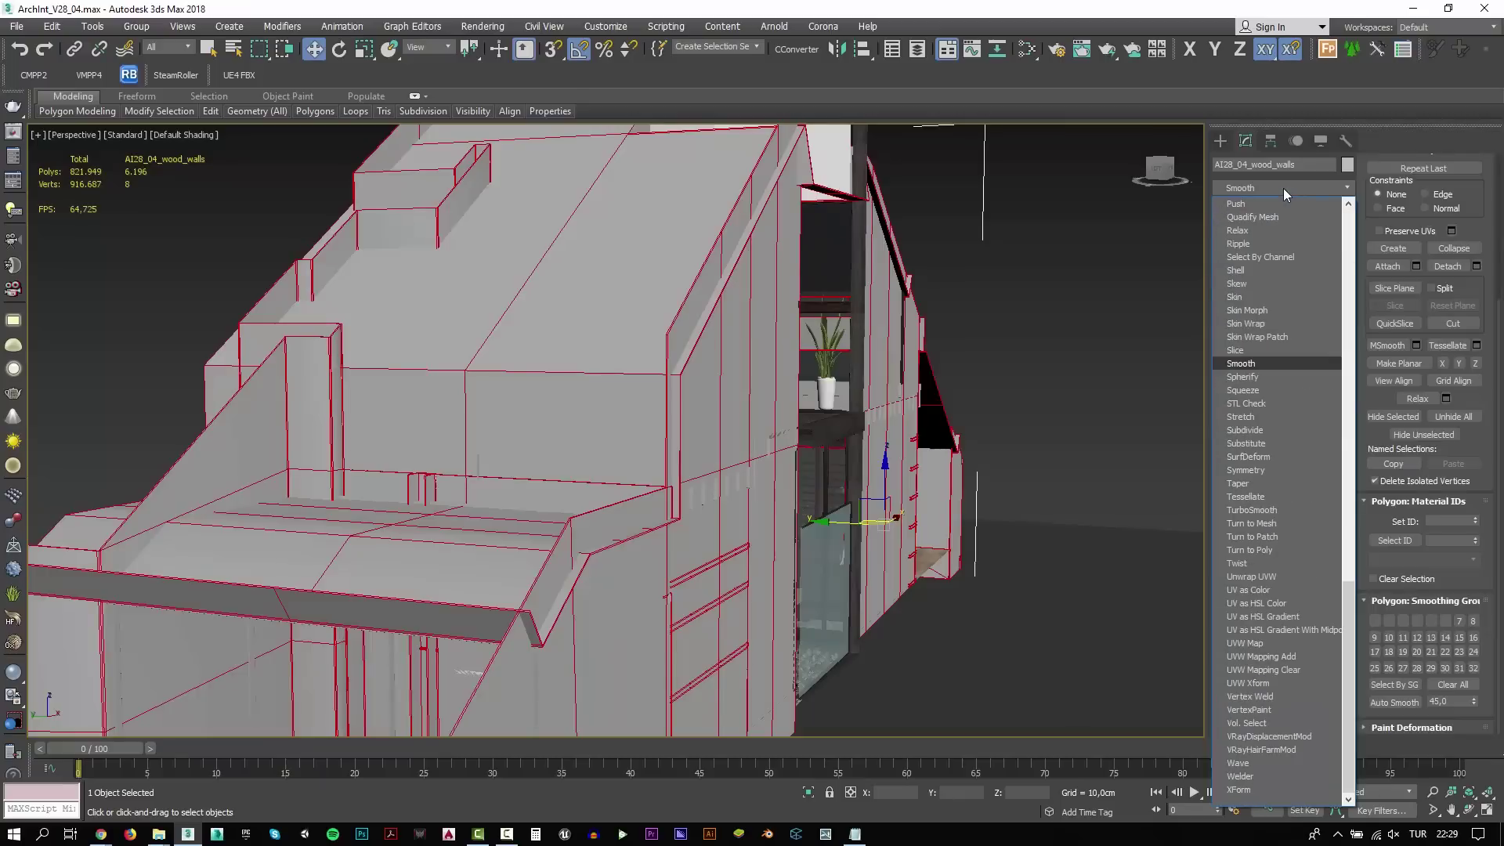
key(Return)
right_click(1259, 306)
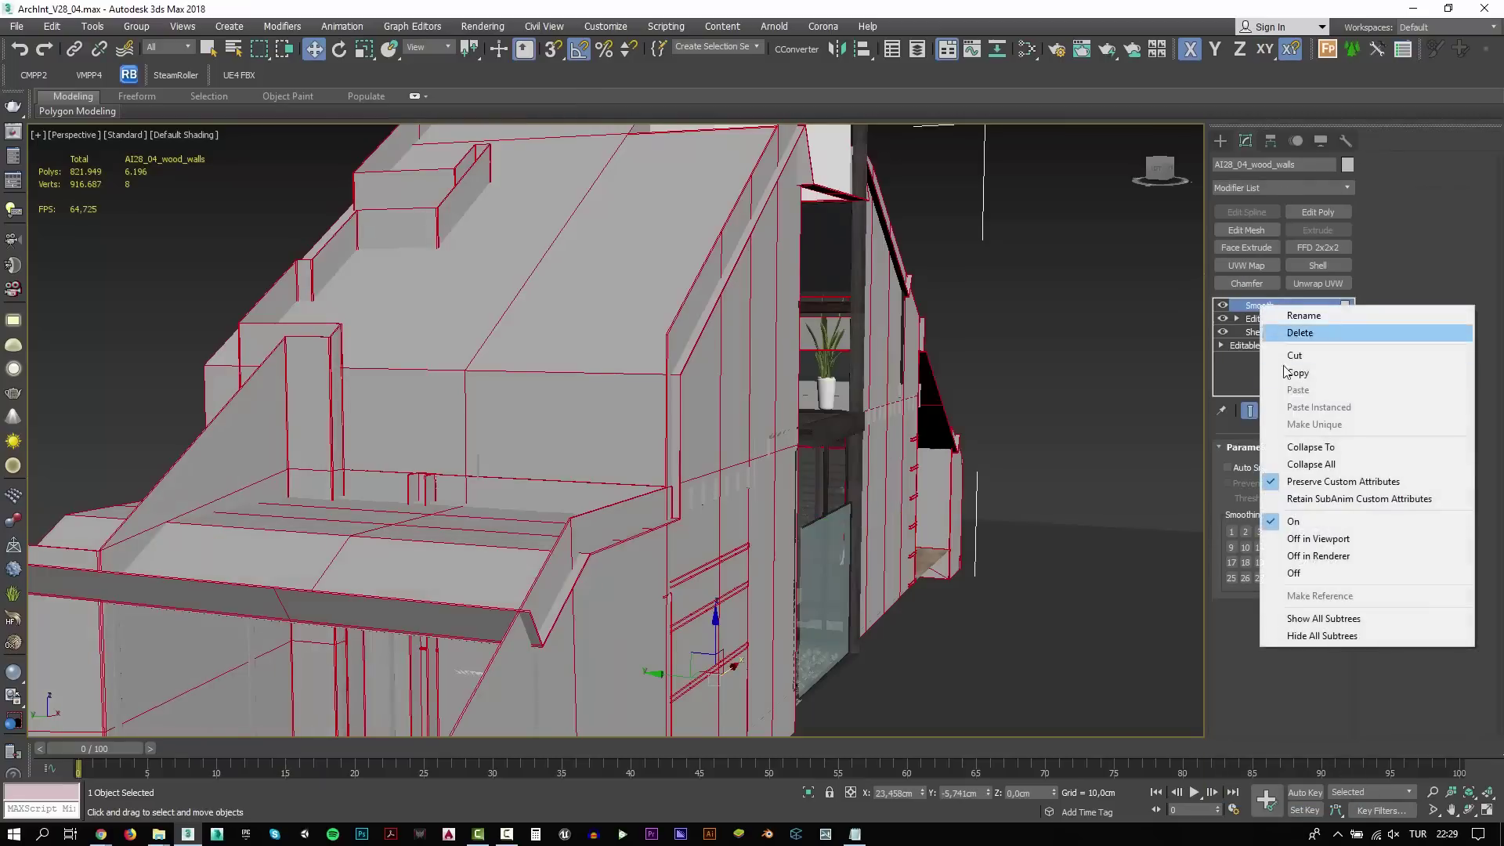
click(1280, 453)
click(826, 466)
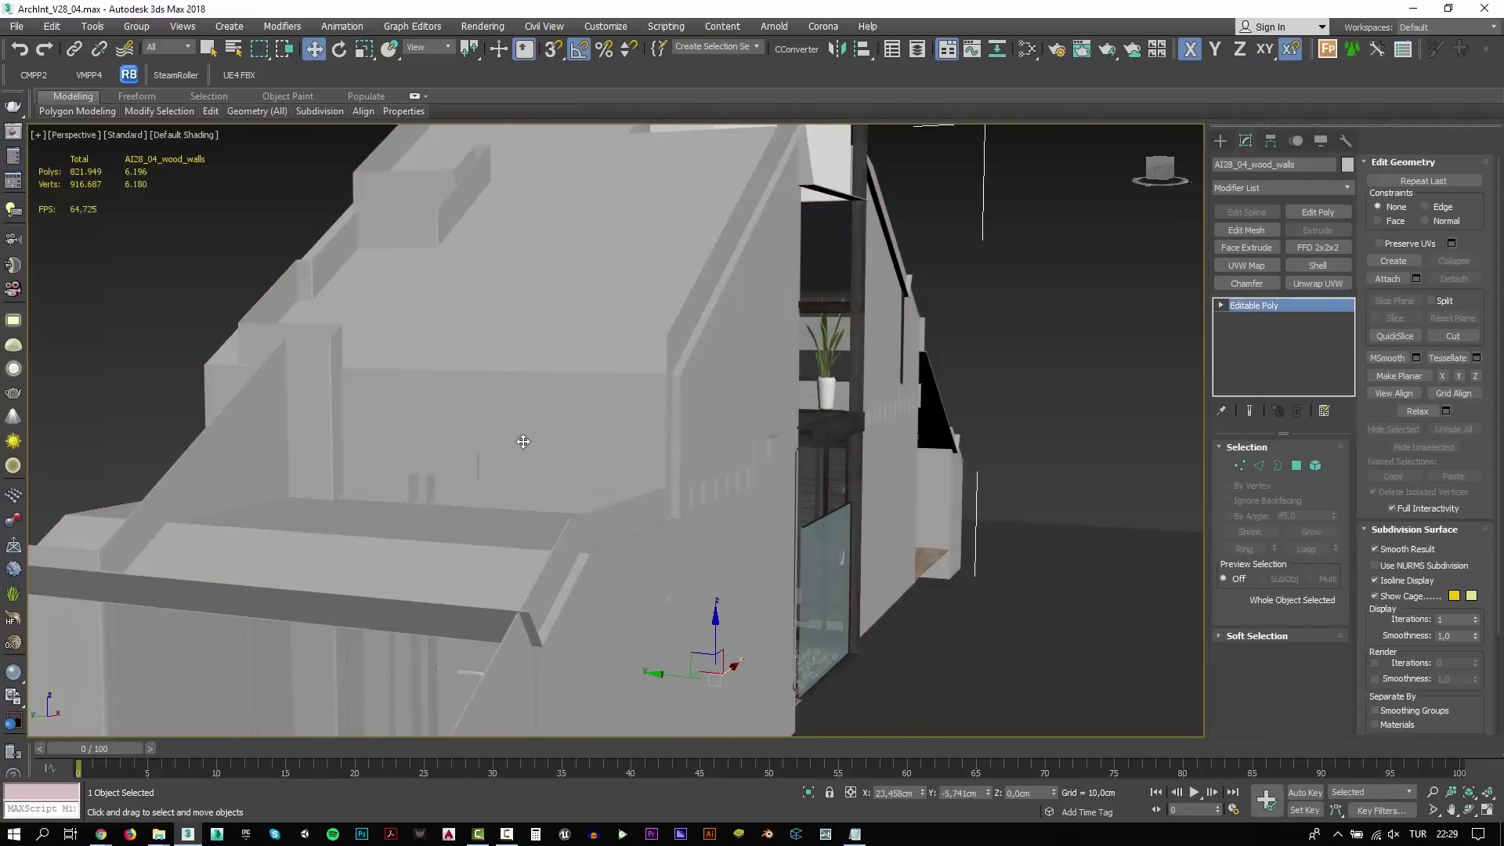
scroll(523, 442, down, 5)
Select AI28_04_black and give it a Shell modifier
key(ctrl+d)
mouse_move(523, 441)
alt+middle_down()
mouse_move(873, 490)
mouse_move(742, 527)
alt+middle_up()
click(742, 527)
click(1317, 265)
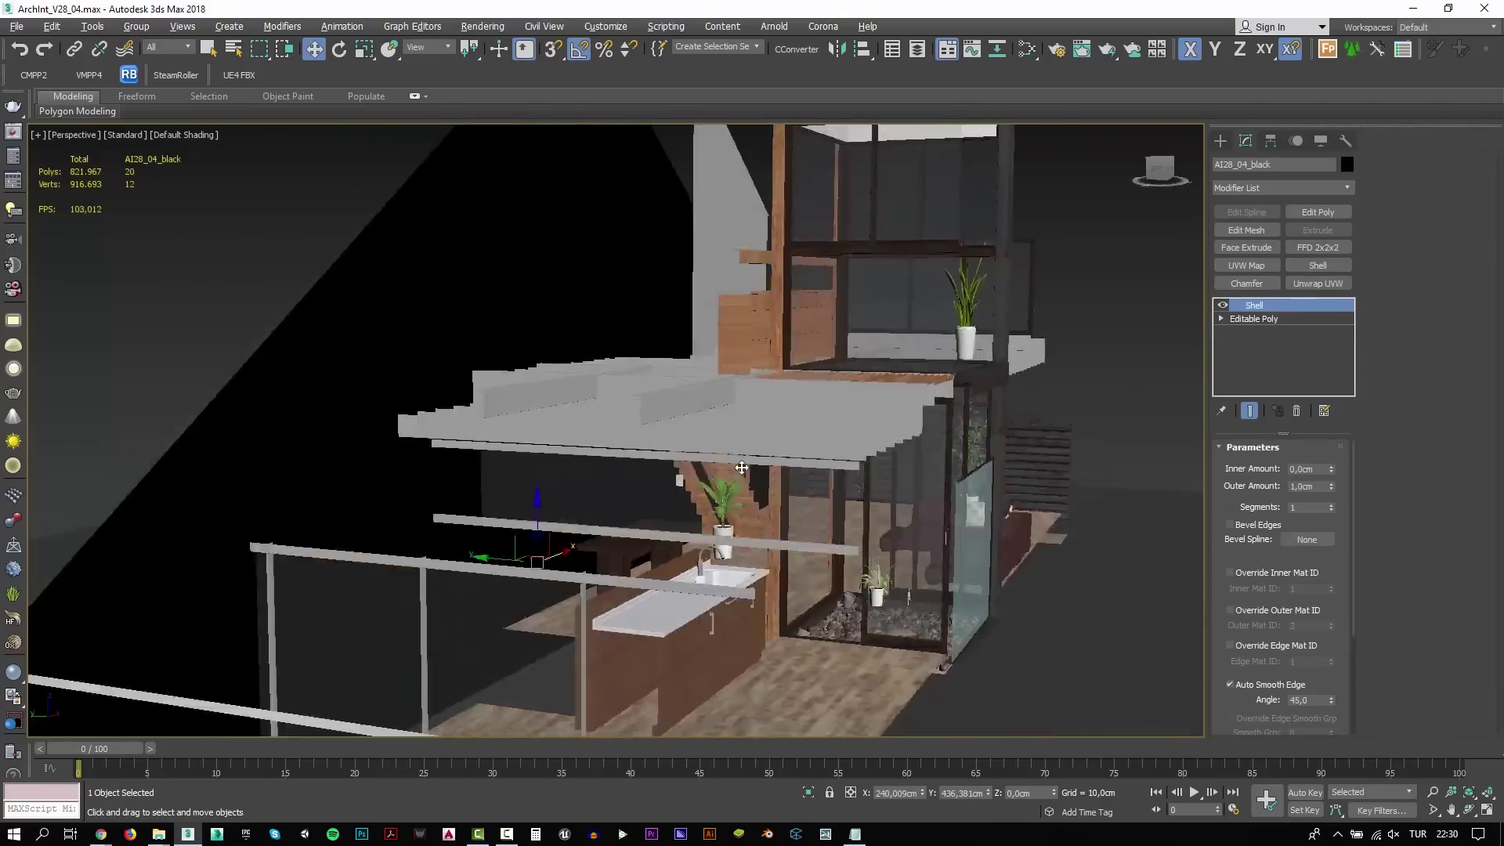
mouse_move(742, 468)
alt+middle_down()
mouse_move(777, 504)
mouse_move(836, 441)
mouse_move(802, 439)
mouse_move(848, 437)
alt+middle_up()
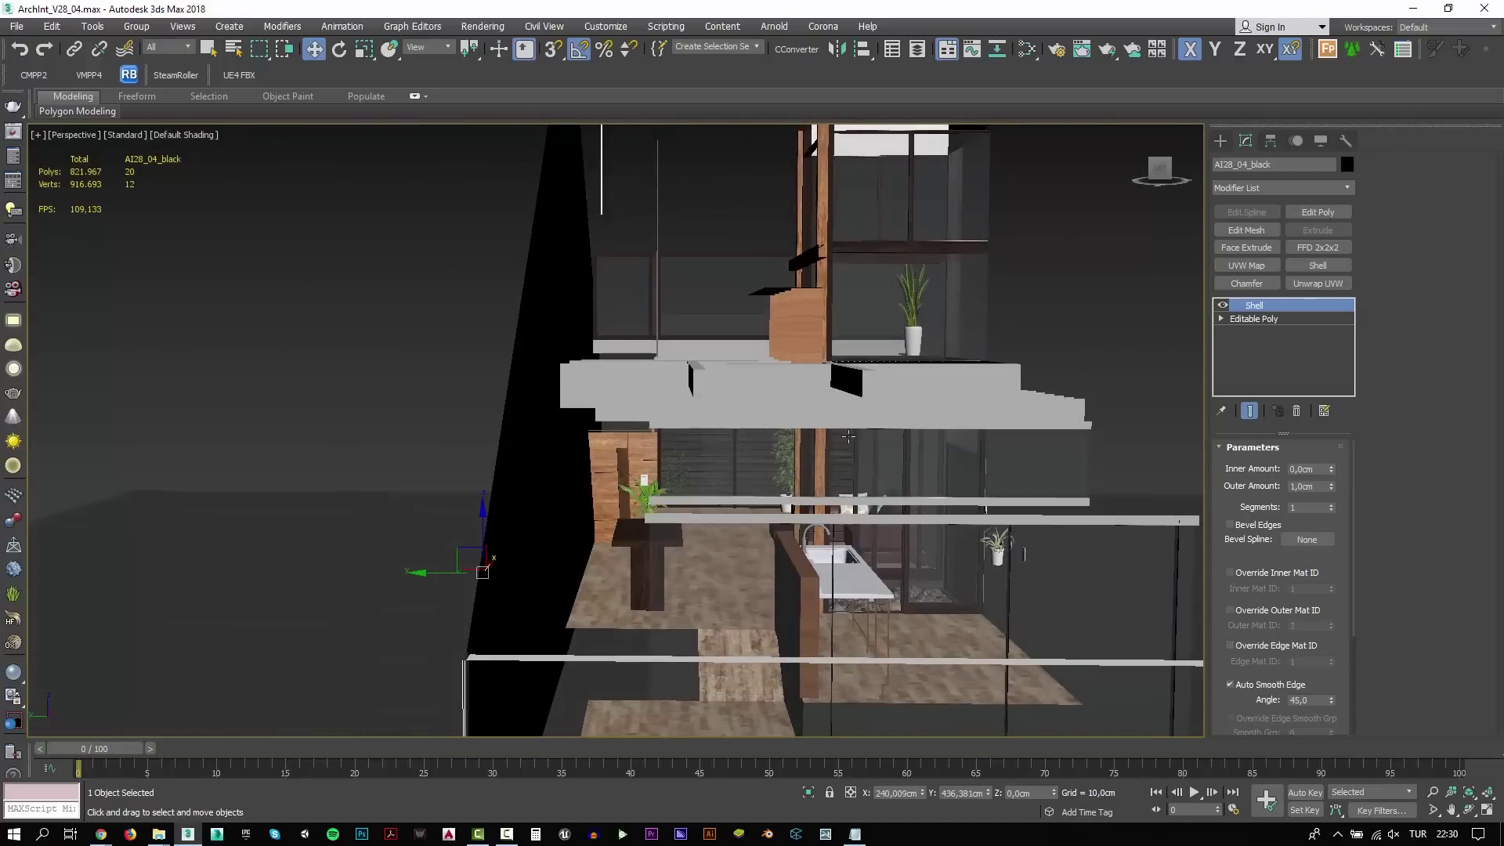
Add Edit Poly and Smooth modifiers, then collapse the stack to Editable Poly
click(1310, 217)
key(4)
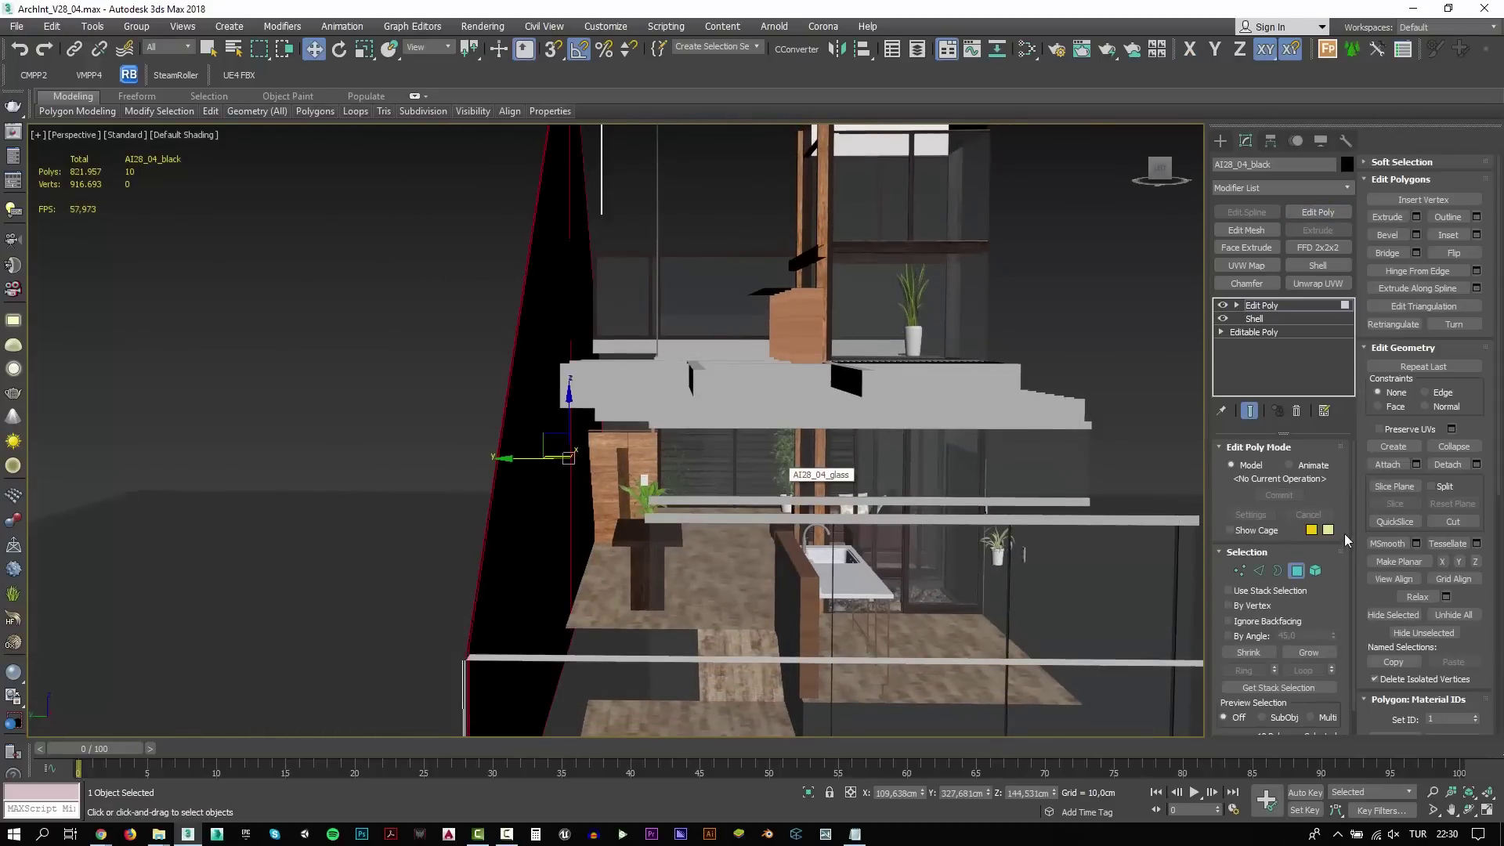
scroll(1383, 594, down, 5)
click(1288, 188)
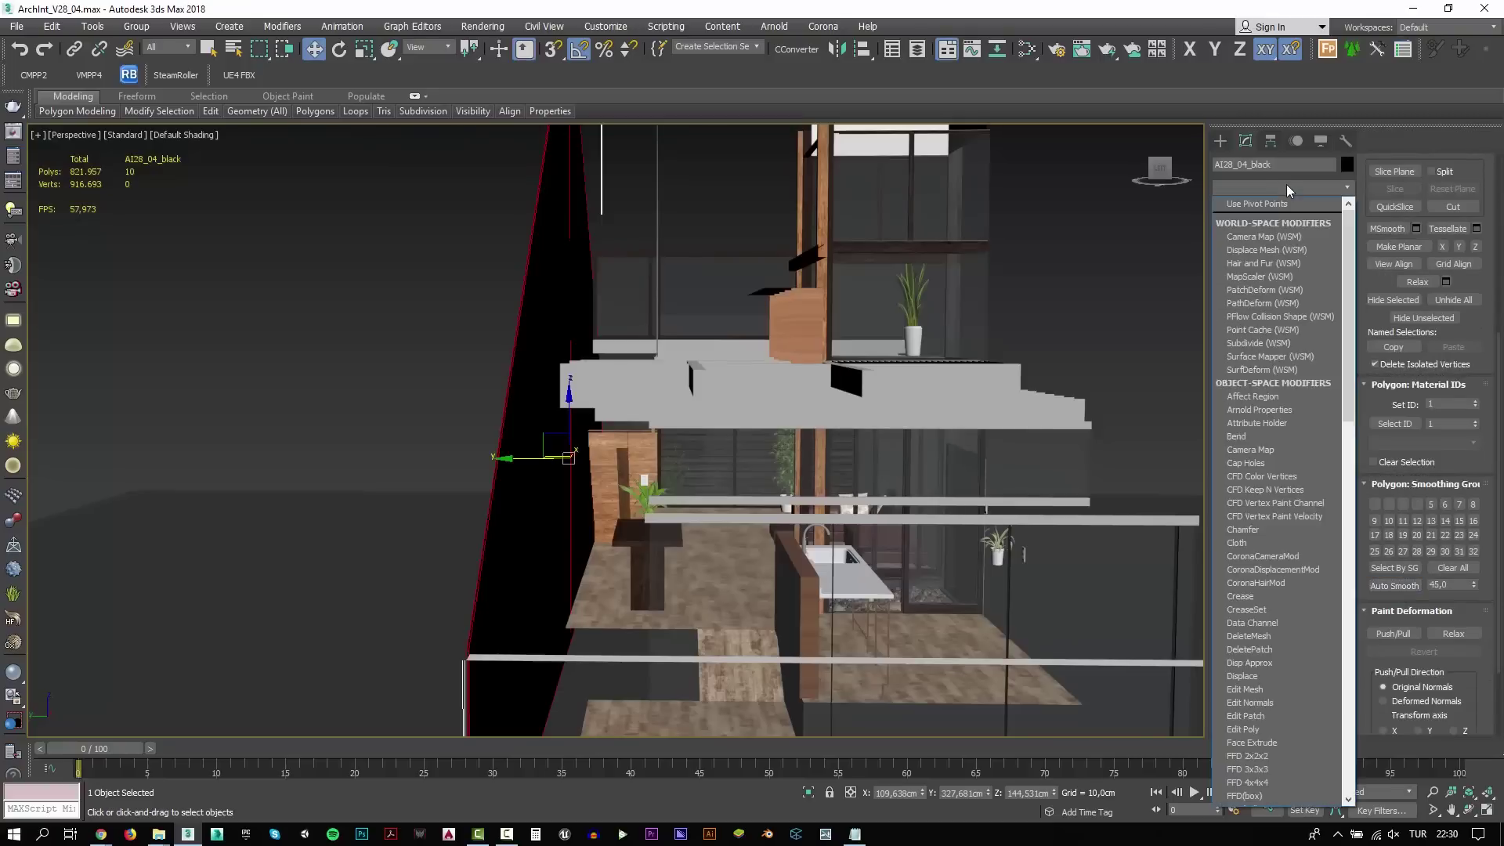
text(smo)
key(Return)
right_click(1279, 303)
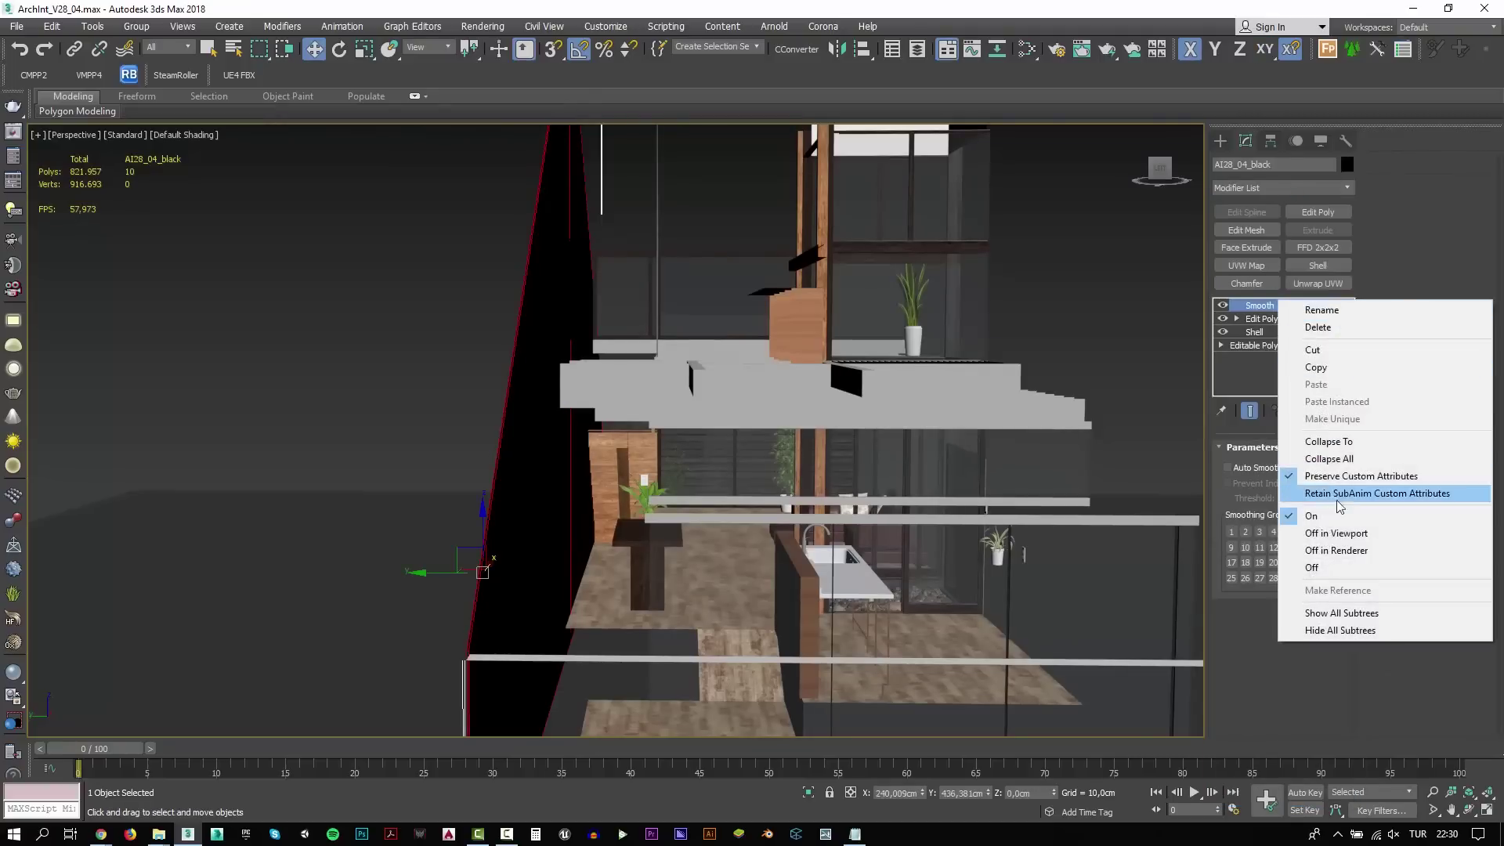
click(1316, 461)
click(825, 466)
Unhide all hidden objects from the viewport right-click menu
alt+middle_drag(814, 468, 695, 446)
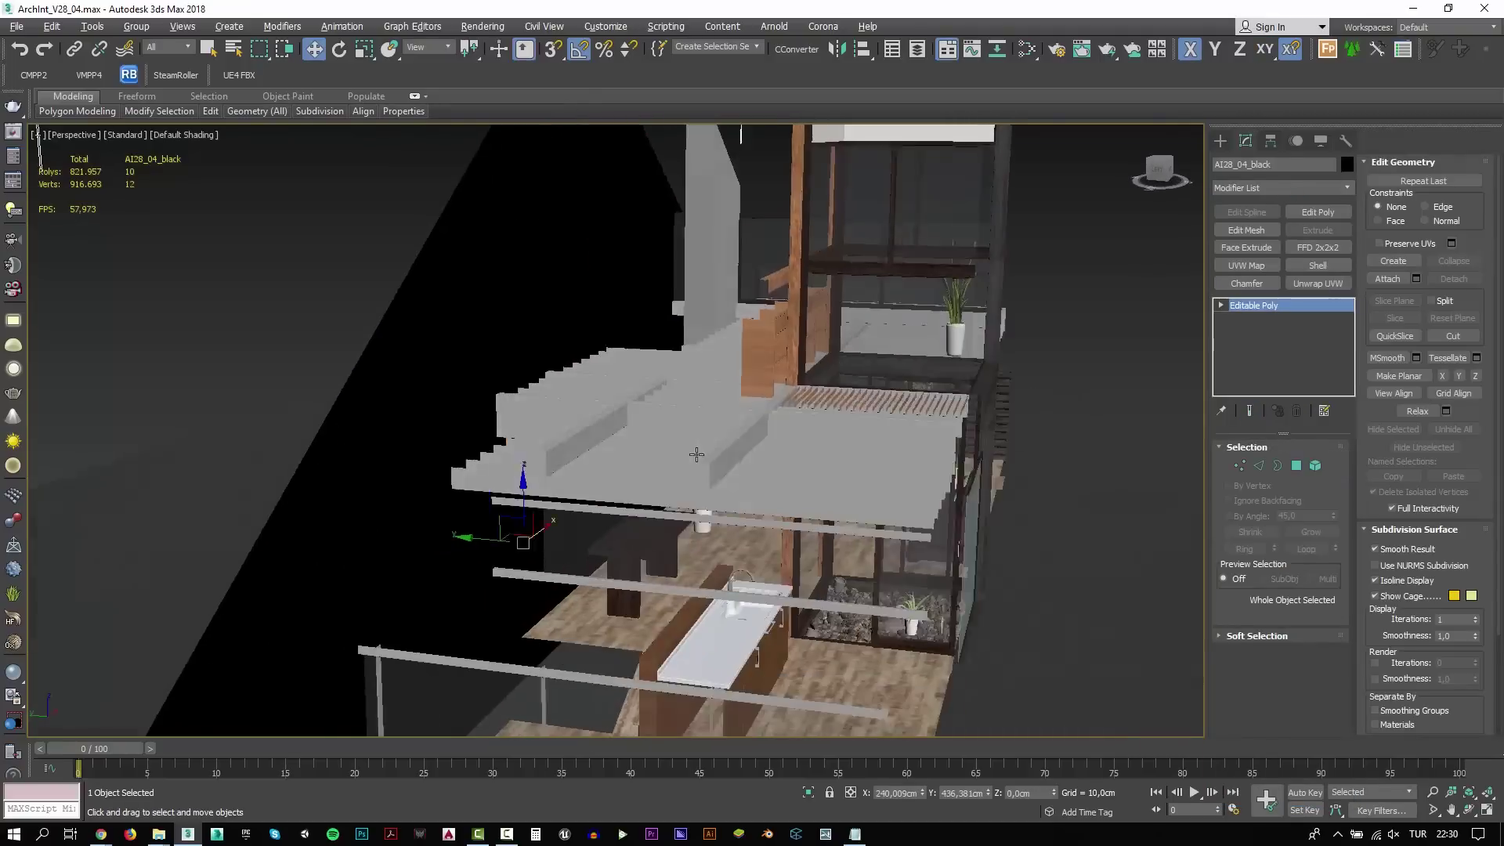
scroll(861, 563, up, 5)
mouse_move(862, 562)
alt+middle_down()
mouse_move(1060, 262)
mouse_move(856, 460)
mouse_move(585, 613)
alt+middle_up()
right_click(745, 470)
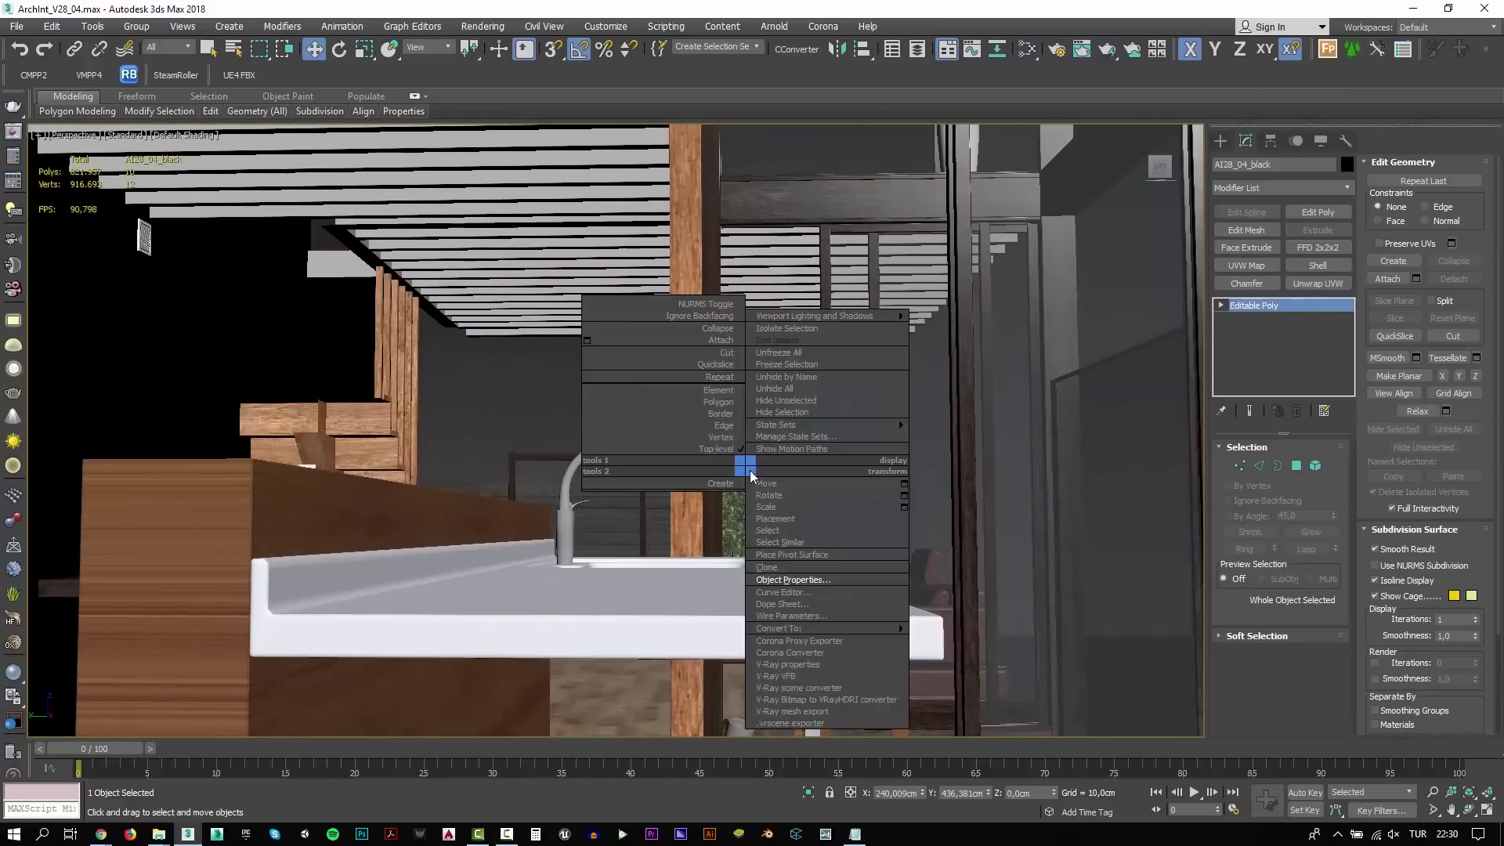
click(767, 391)
Use Zoom and Zoom Region to frame the sink looking toward the atrium
click(1432, 792)
drag(1097, 647, 1271, 692)
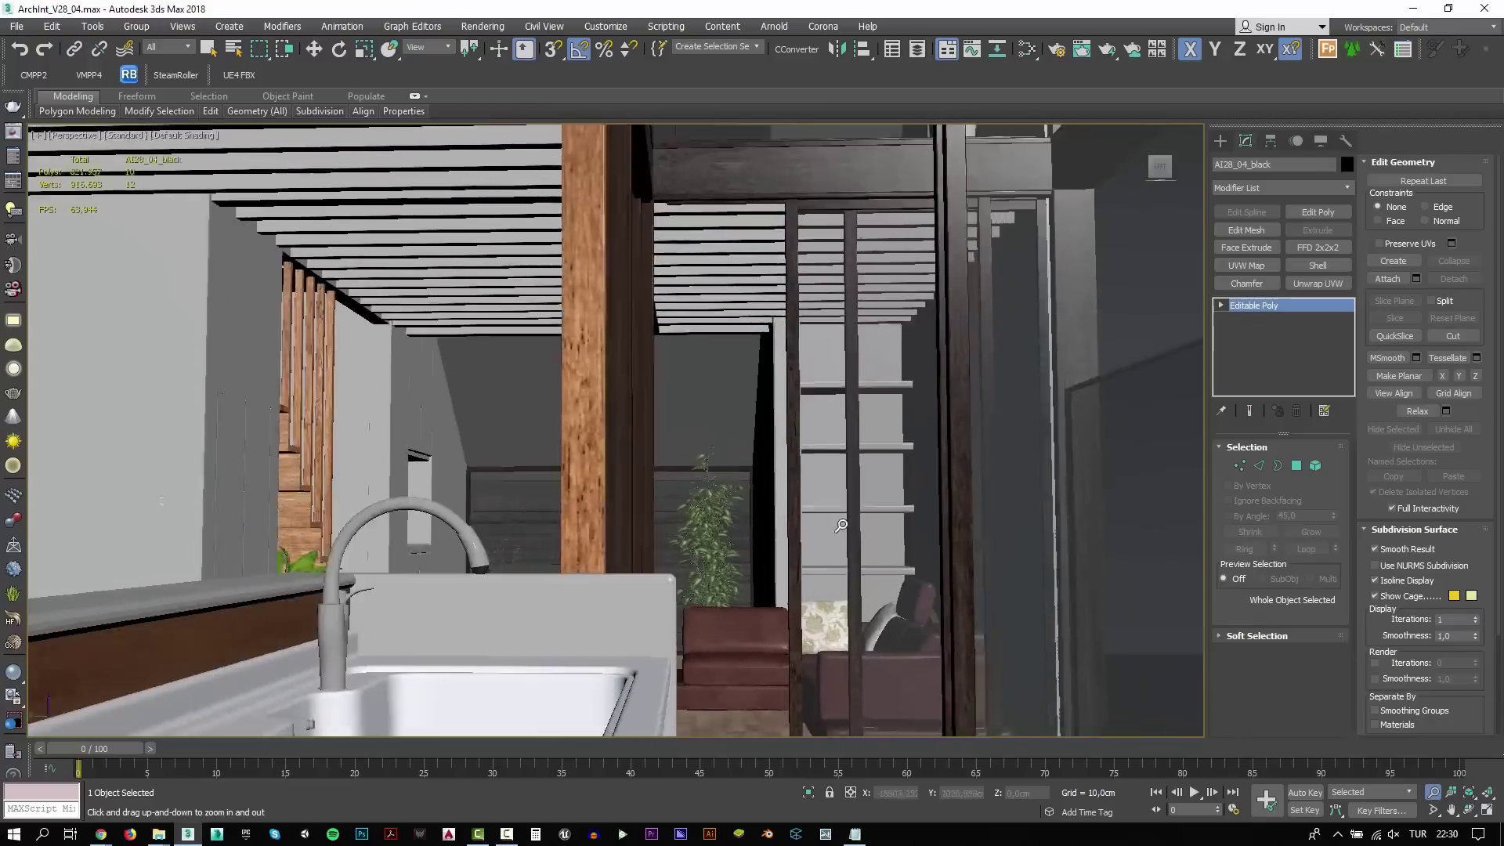
click(1432, 809)
mouse_move(705, 439)
alt+middle_down()
mouse_move(817, 470)
mouse_move(745, 437)
mouse_move(772, 460)
mouse_move(785, 343)
mouse_move(769, 352)
alt+middle_up()
key(w)
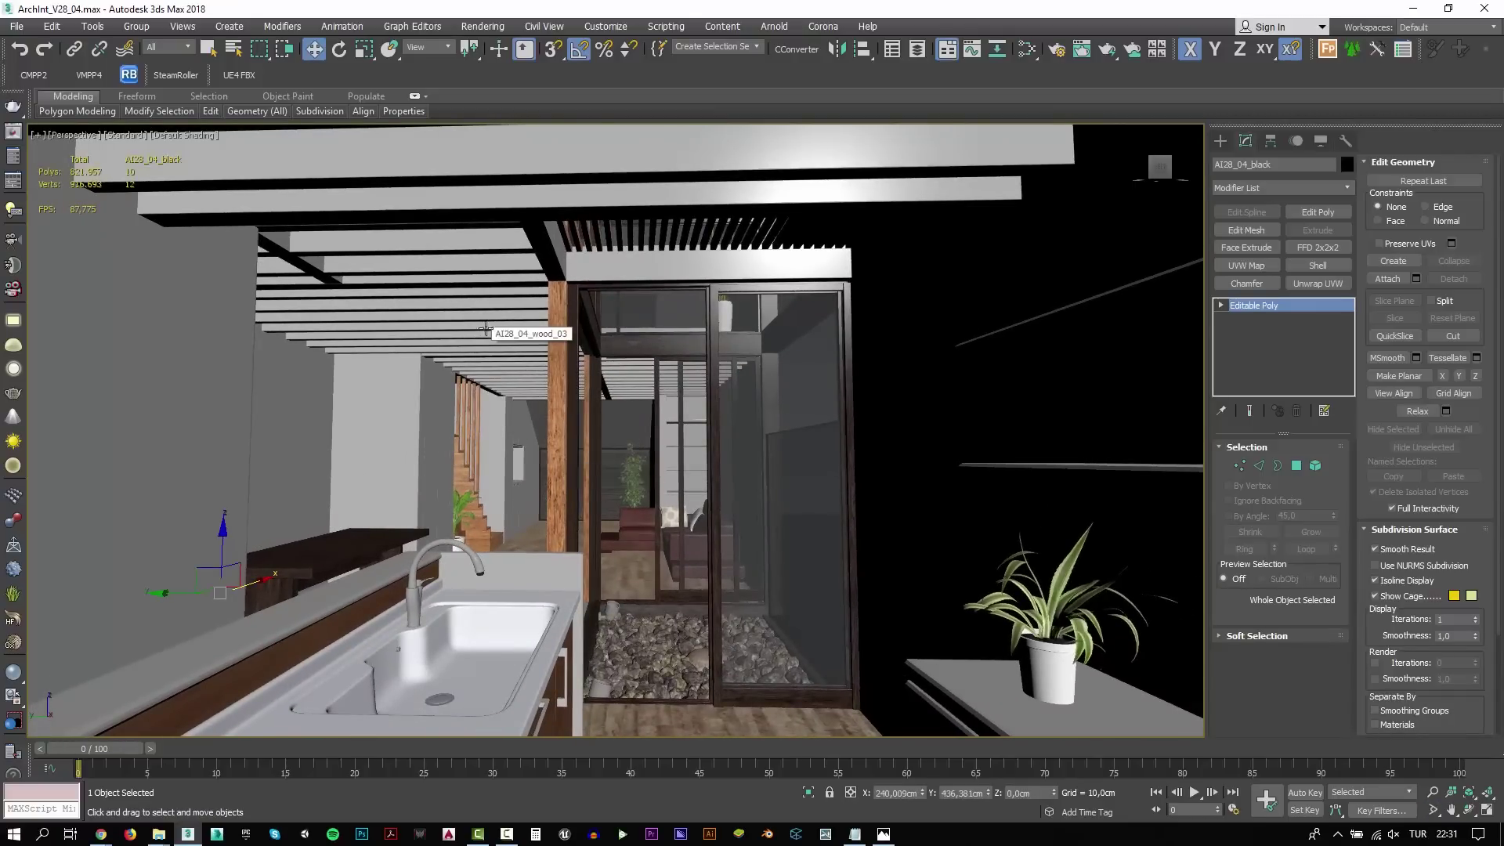
Run Relink Bitmaps v2.10.mzp with the project folder as Search Directory, then close it
click(665, 26)
click(690, 211)
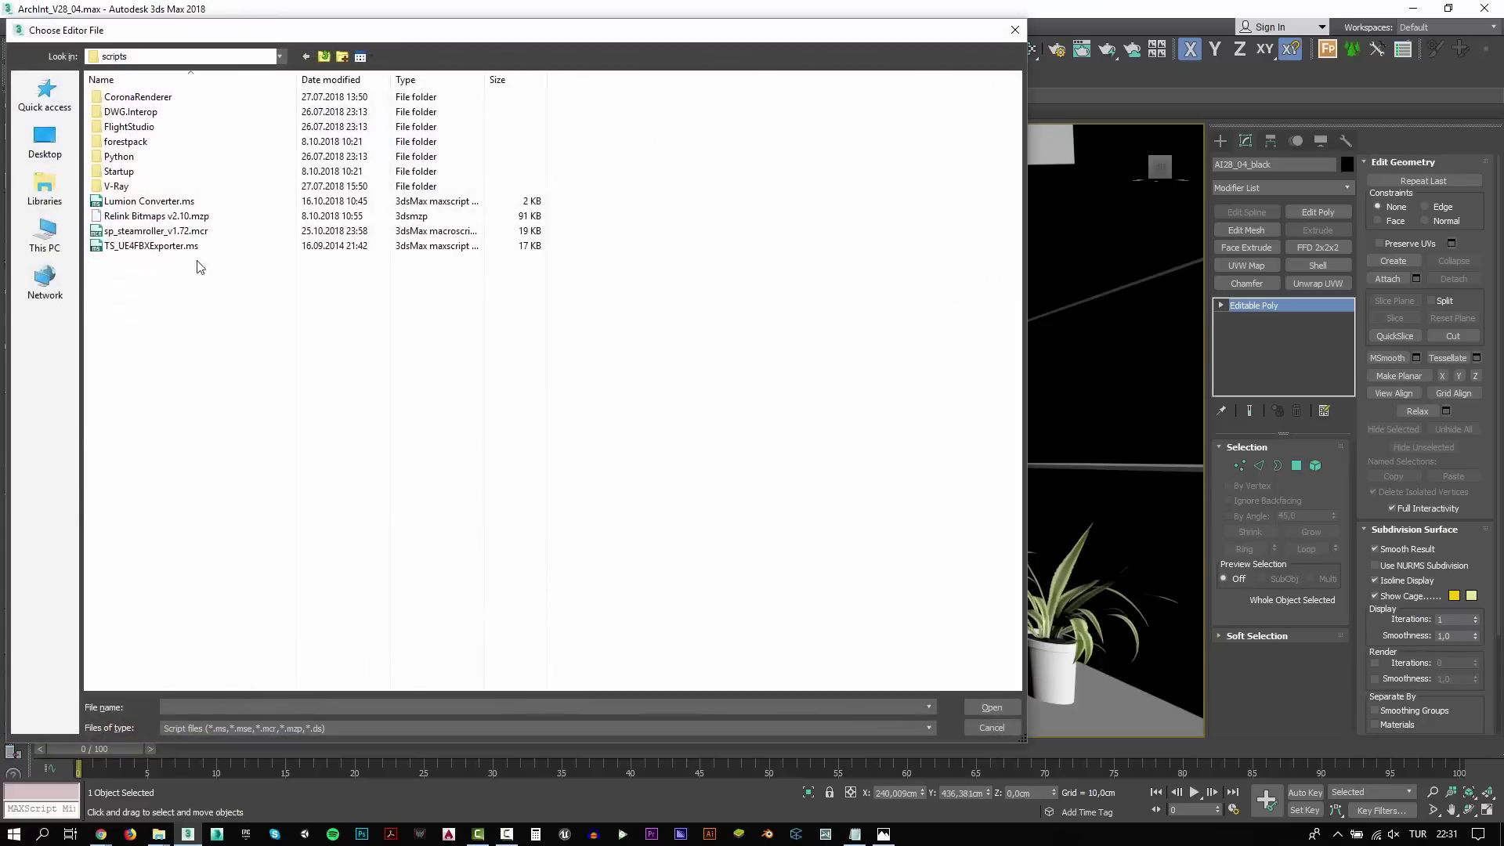
double_click(151, 202)
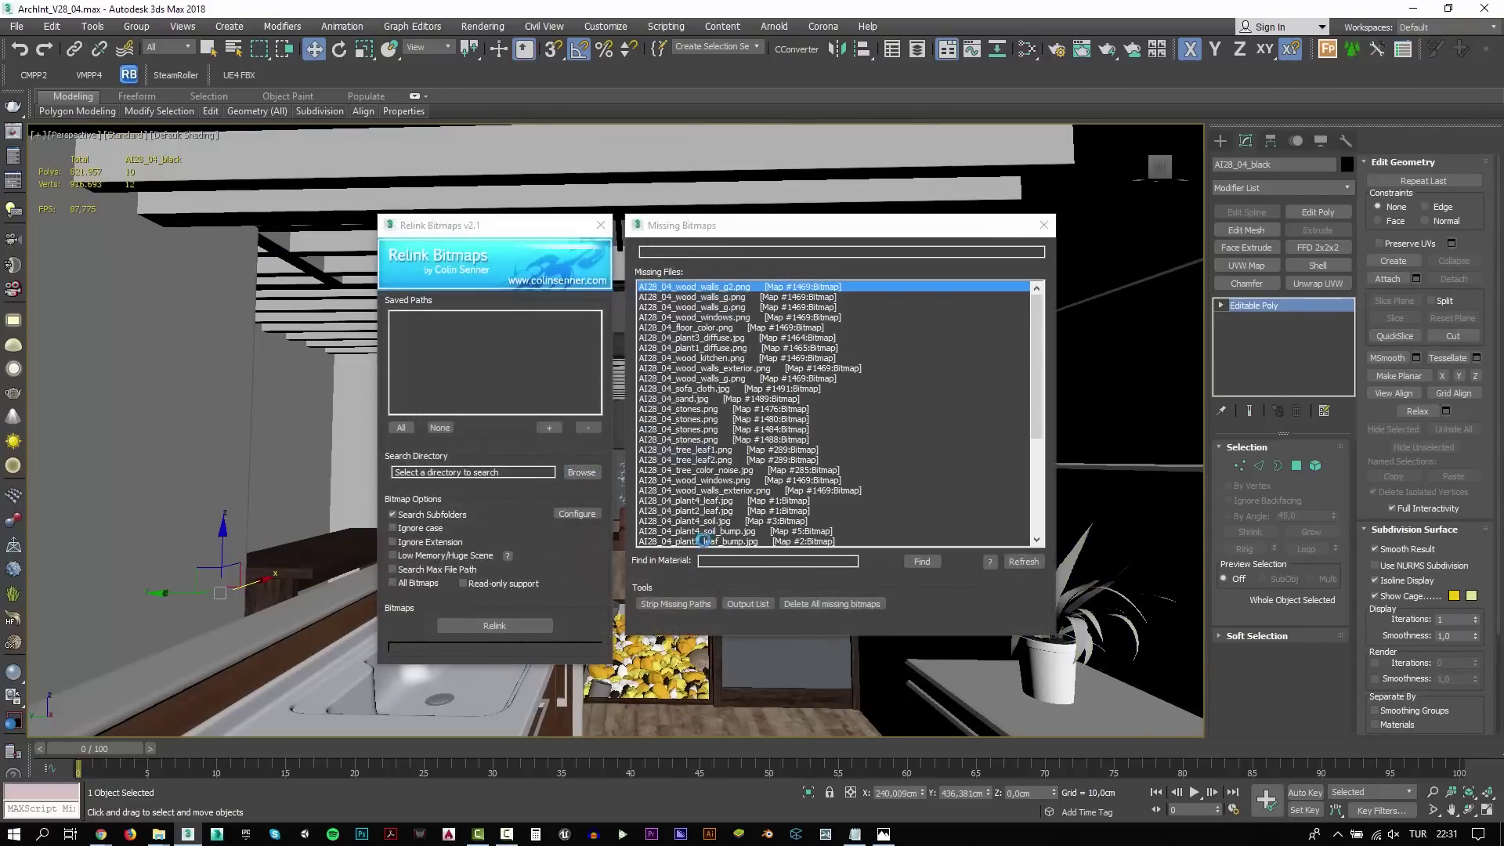
click(581, 472)
click(747, 707)
key(ctrl+v)
key(Return)
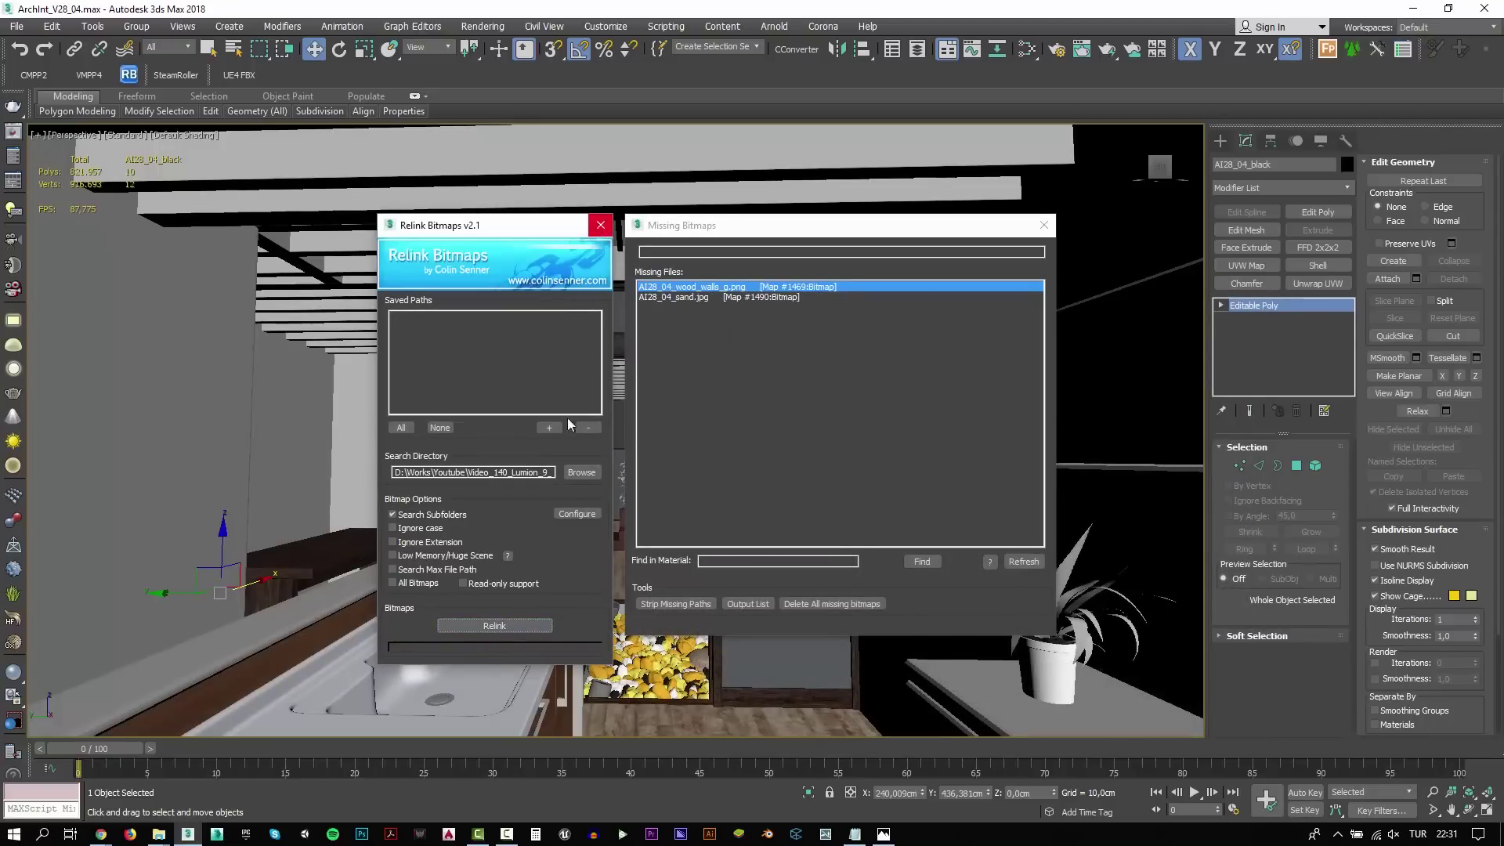
click(607, 228)
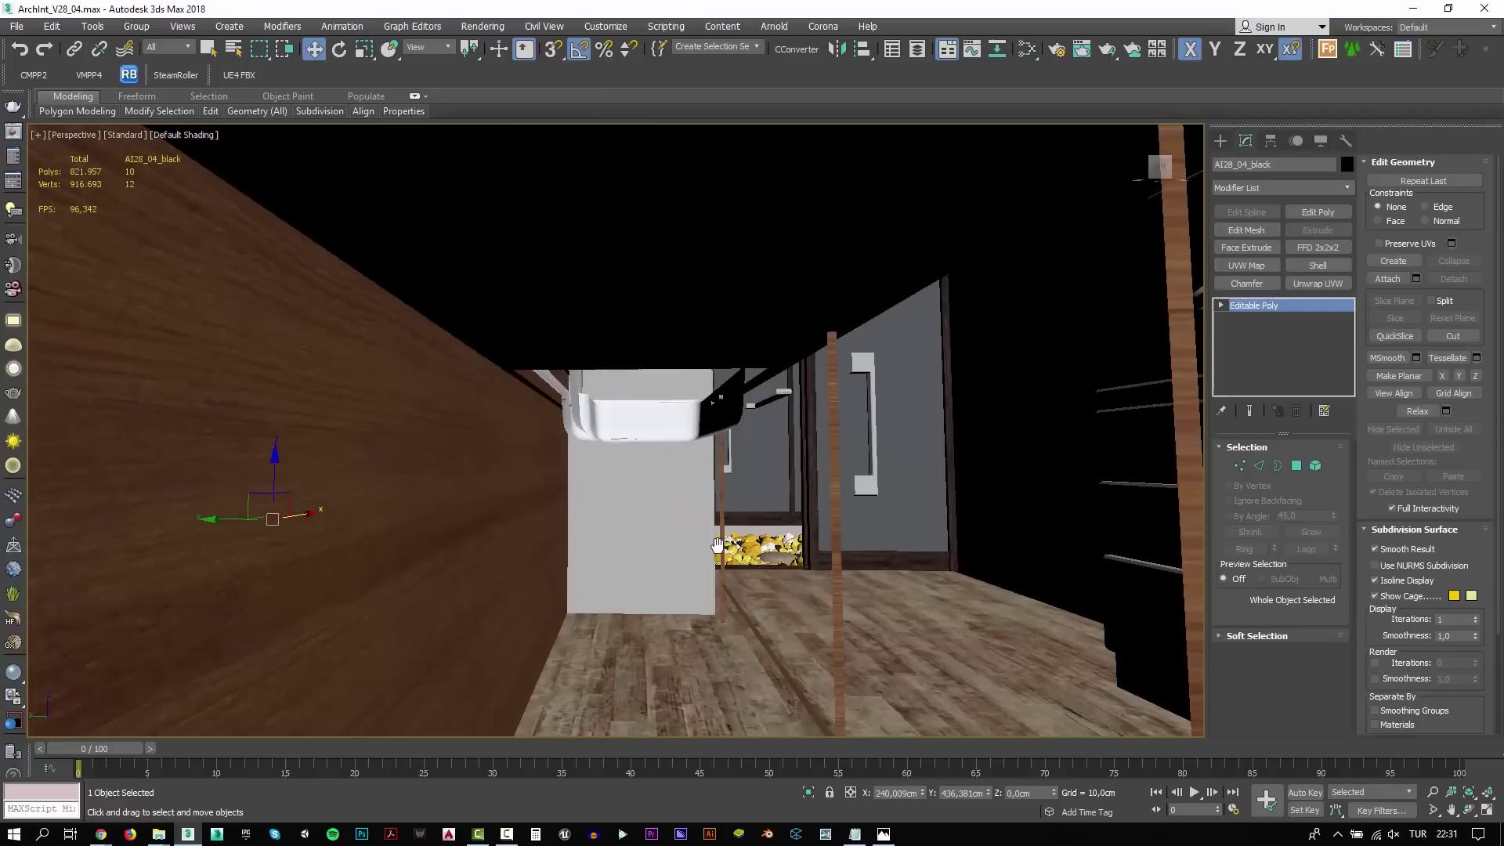
middle_drag(626, 470, 642, 577)
middle_drag(602, 622, 689, 523)
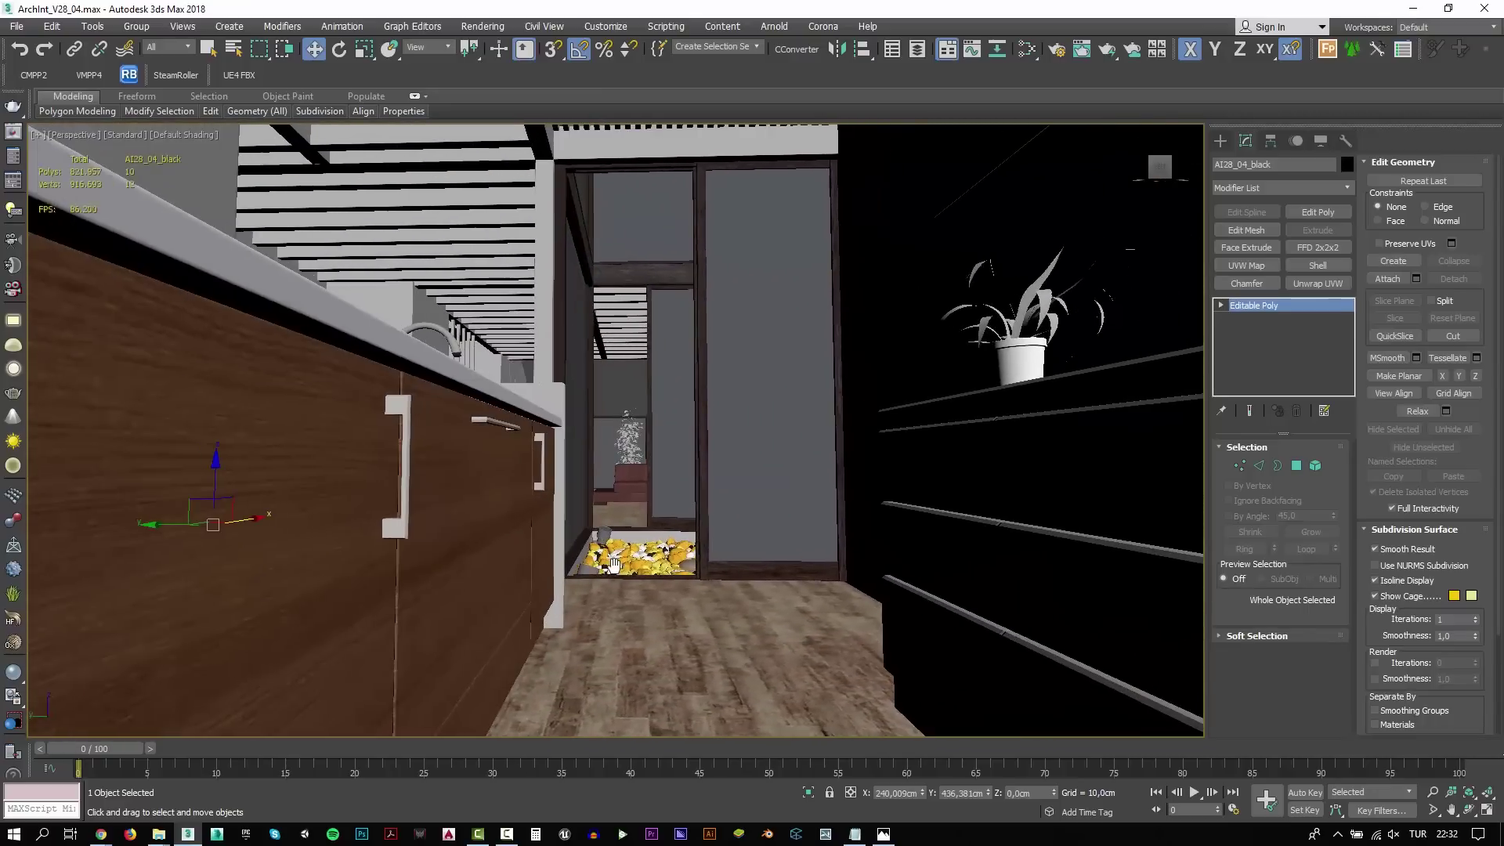
scroll(674, 537, up, 5)
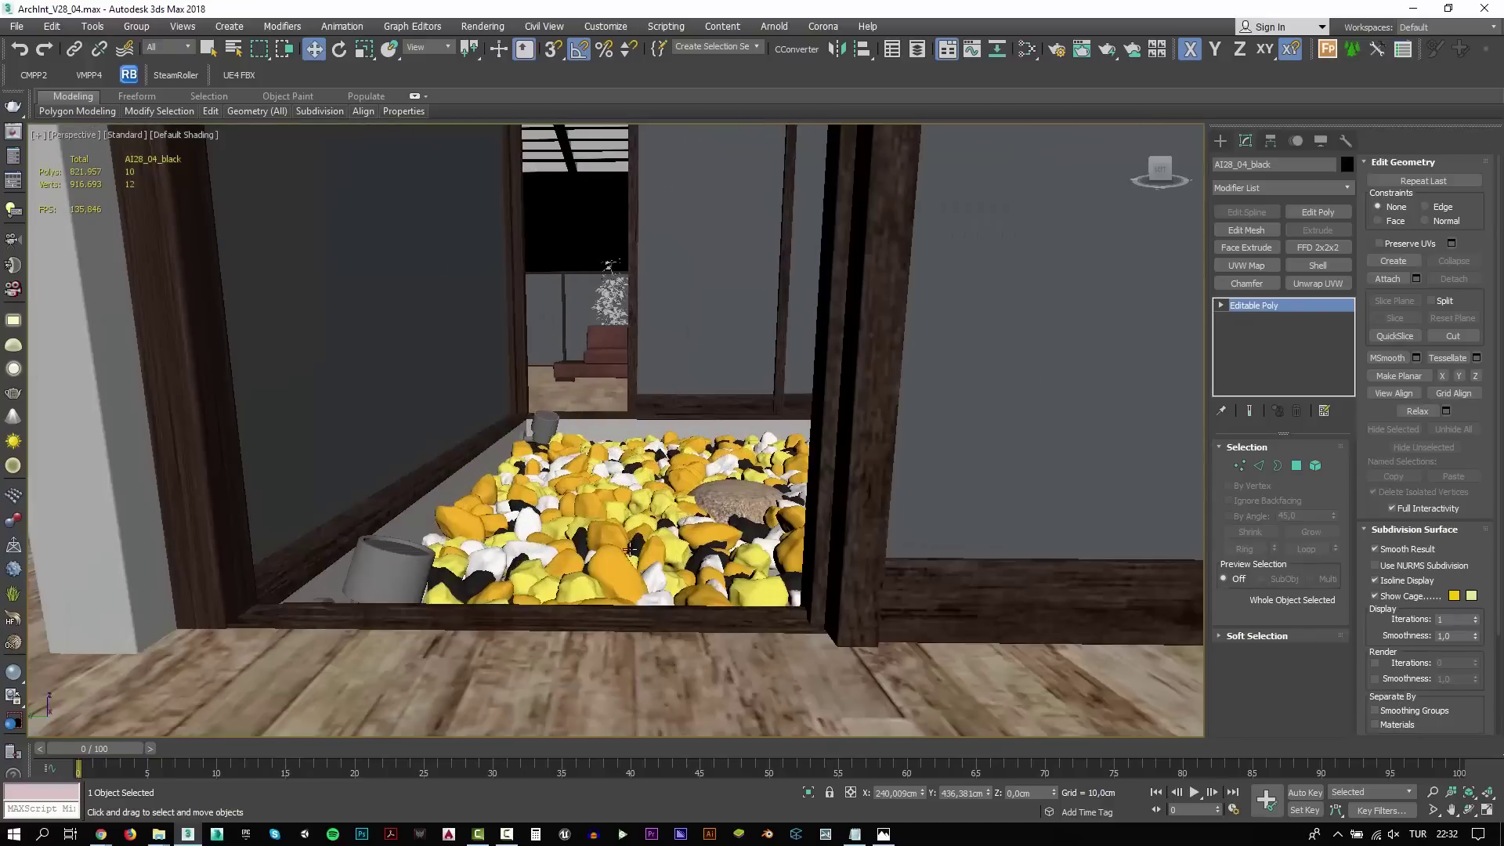
scroll(548, 611, up, 3)
click(421, 691)
drag(531, 433, 558, 293)
key(ctrl+z)
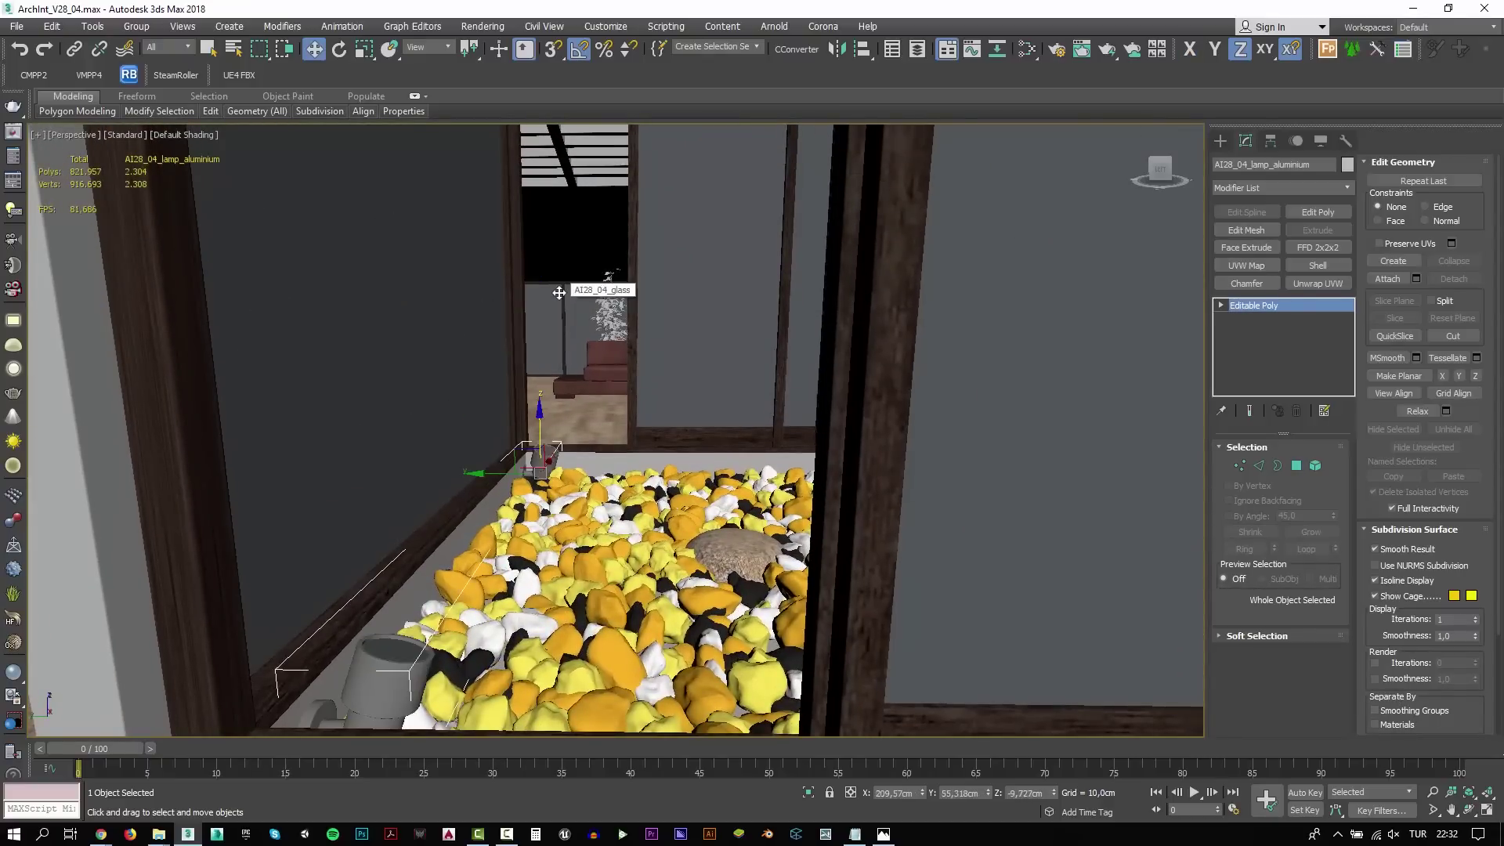
scroll(695, 379, up, 5)
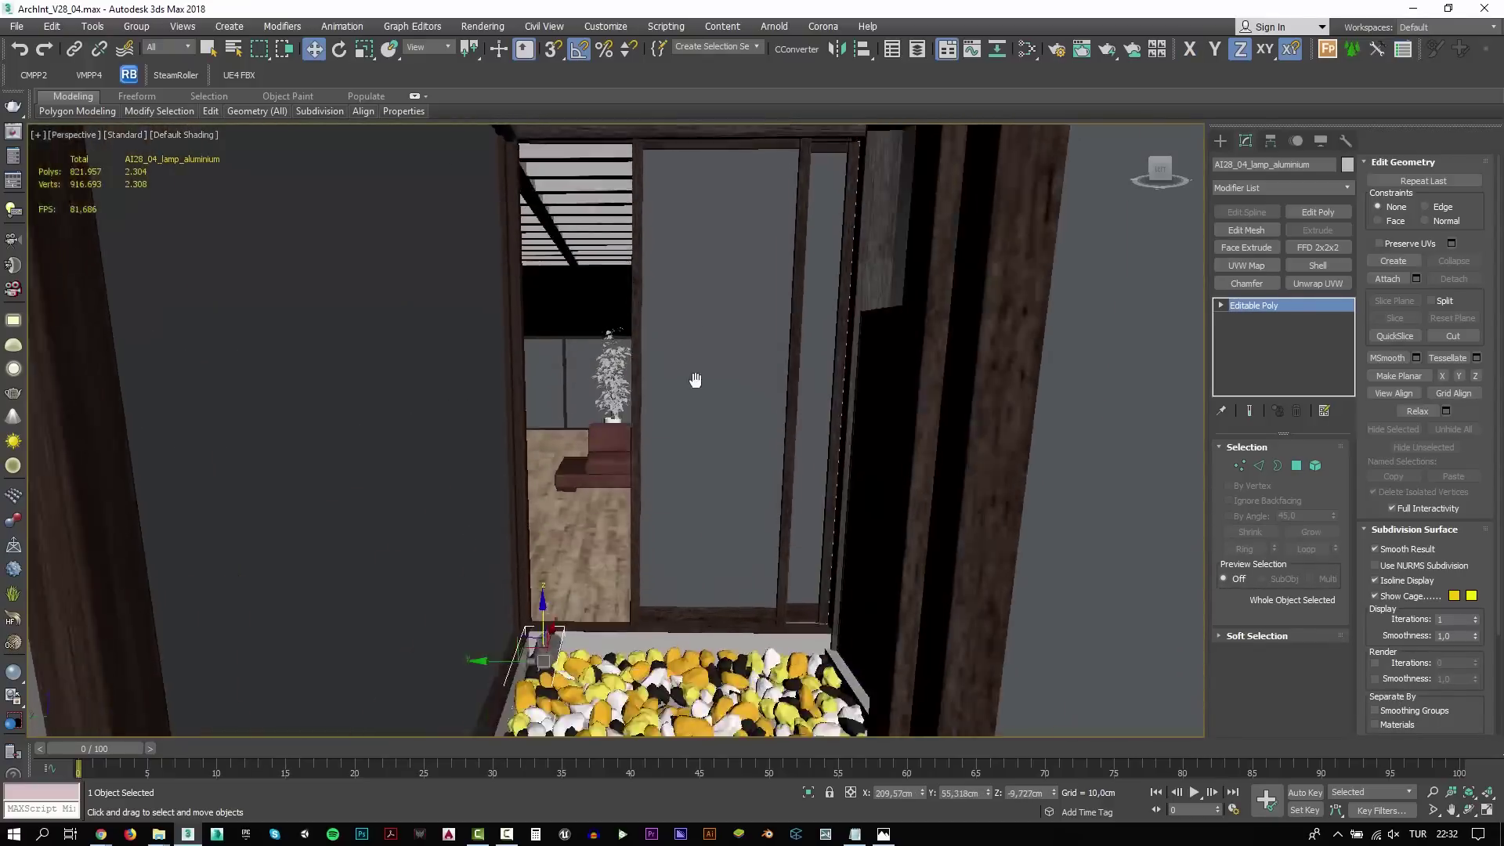
scroll(695, 391, up, 3)
mouse_move(695, 391)
middle_down()
mouse_move(848, 327)
mouse_move(829, 312)
mouse_move(658, 316)
mouse_move(736, 345)
mouse_move(809, 258)
mouse_move(689, 318)
mouse_move(705, 305)
mouse_move(712, 329)
middle_up()
scroll(673, 329, up, 4)
scroll(690, 342, up, 4)
scroll(690, 342, down, 6)
Save As with '_lumion' appended, creating ArchInt_V28_04_lumion.max
click(15, 26)
click(35, 165)
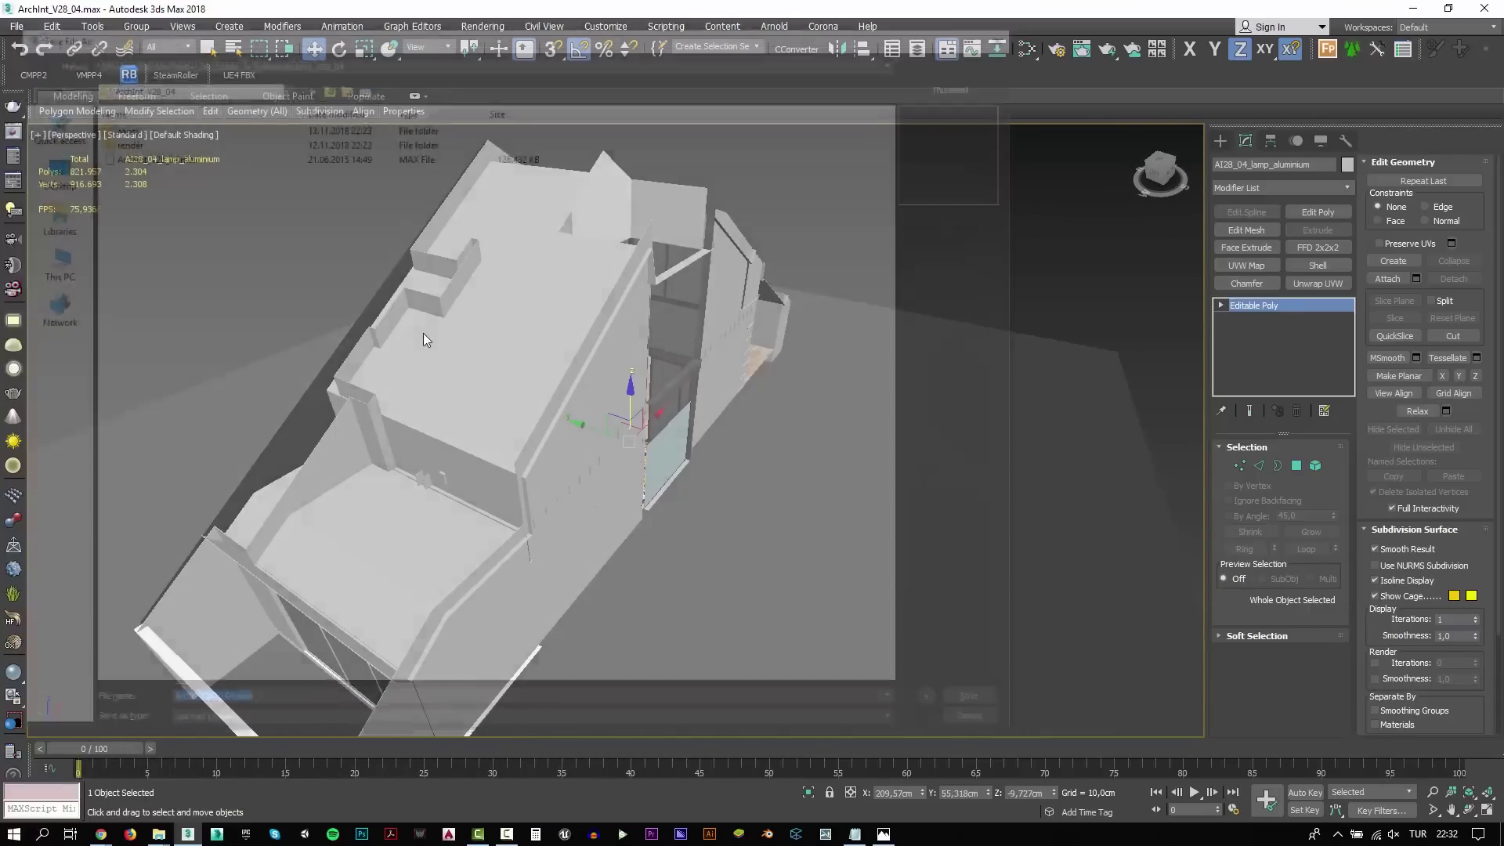
click(227, 707)
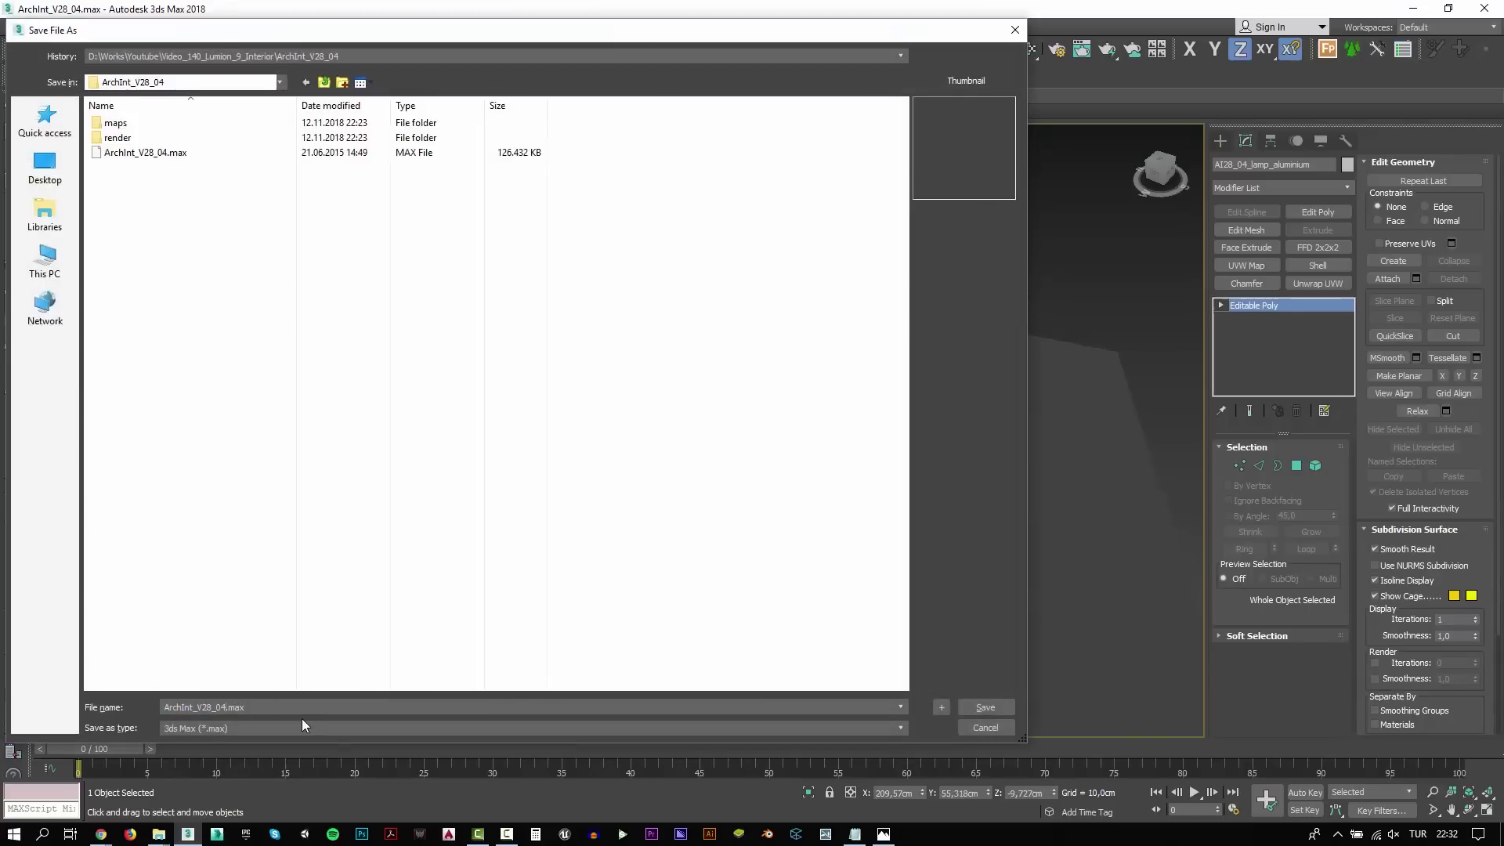
text(umion)
key(Return)
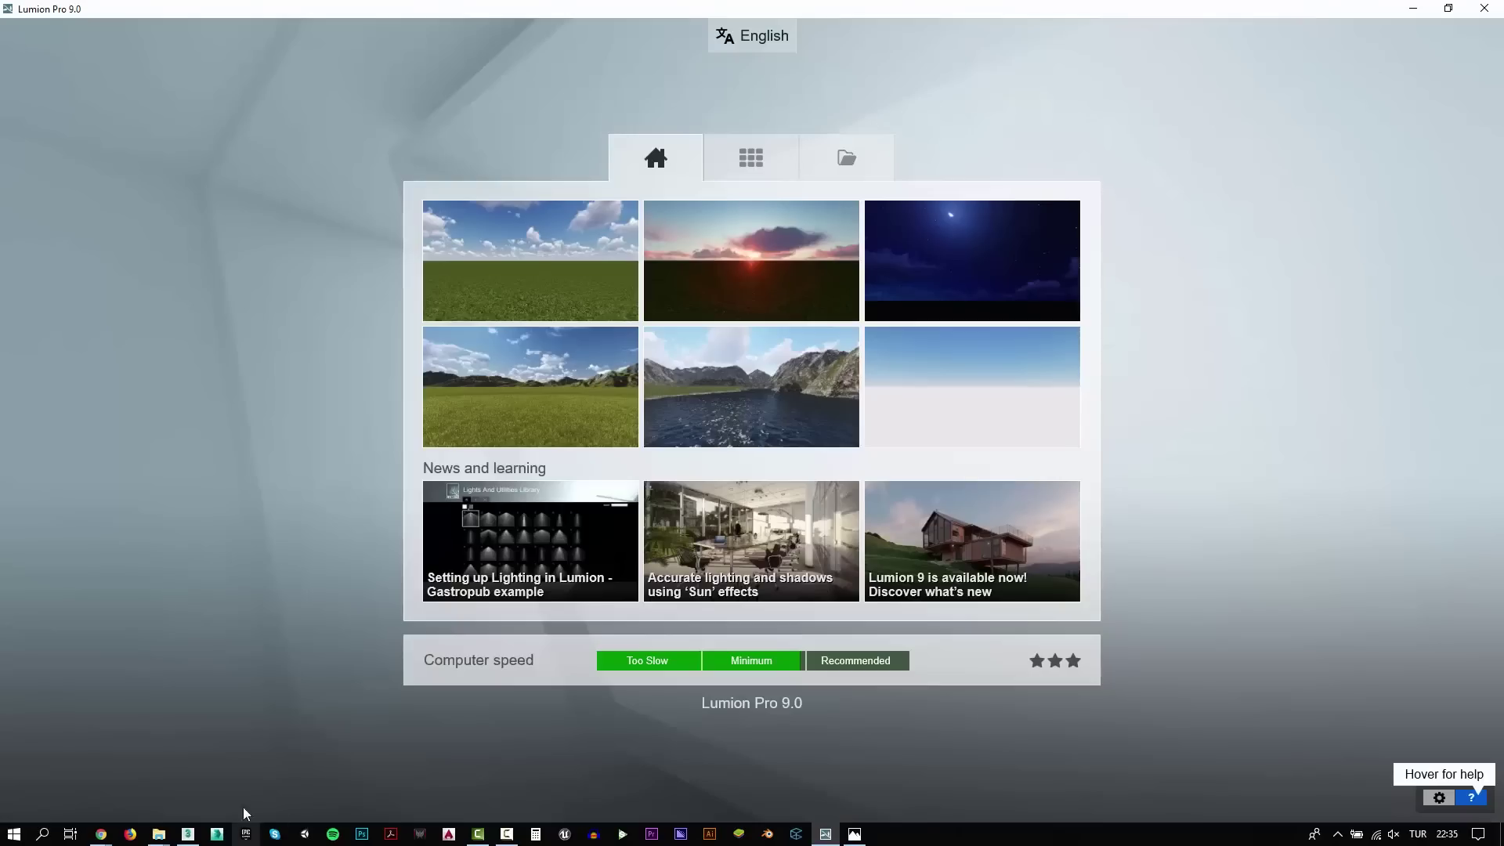
Start a Plain scene and import ArchInt_V28_04_lumion.max from the ArchInt_V28_04 folder
click(463, 274)
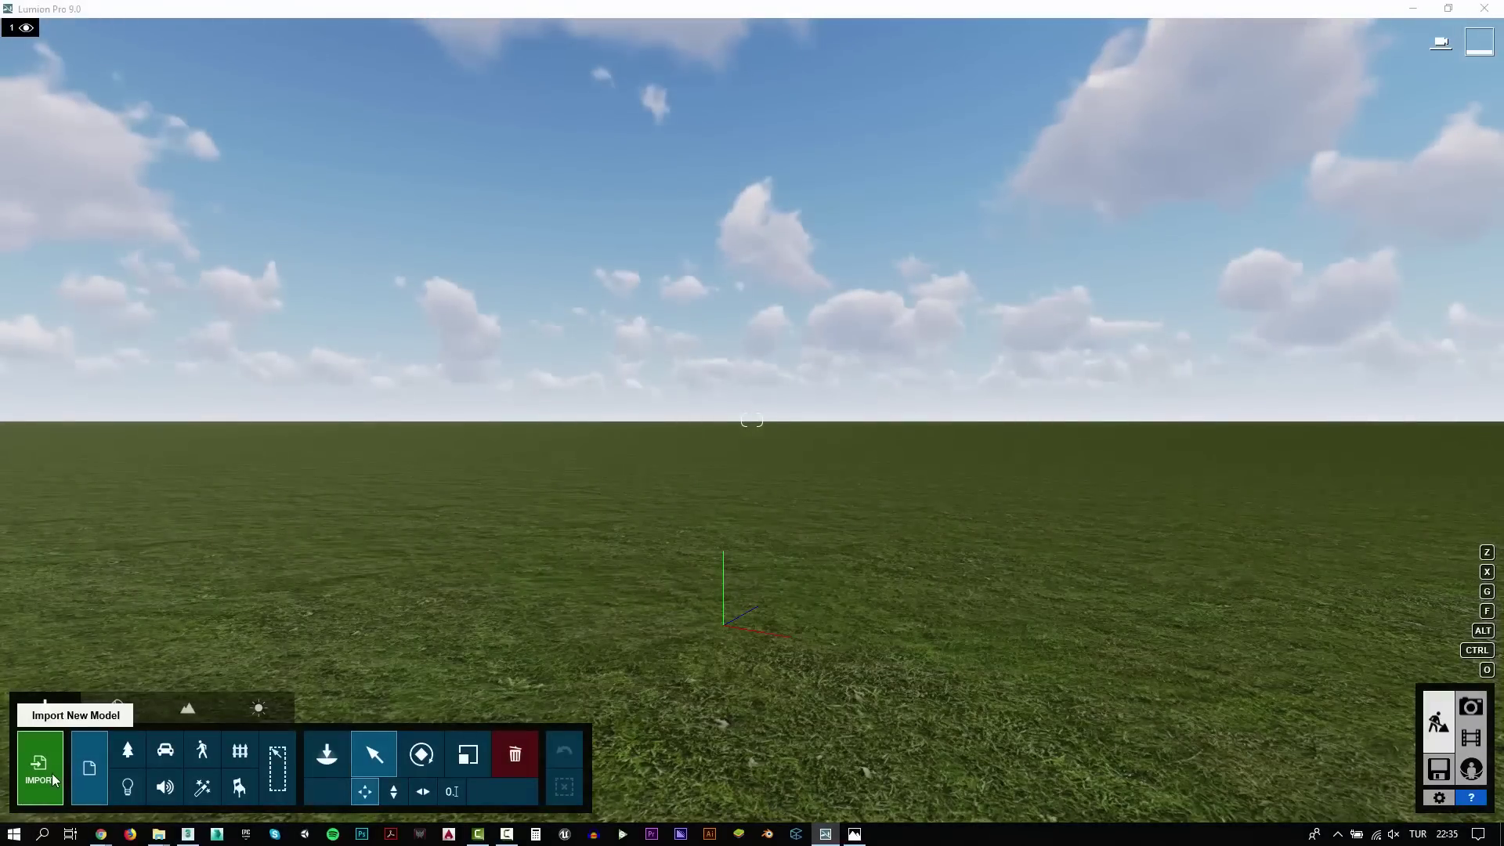
click(53, 779)
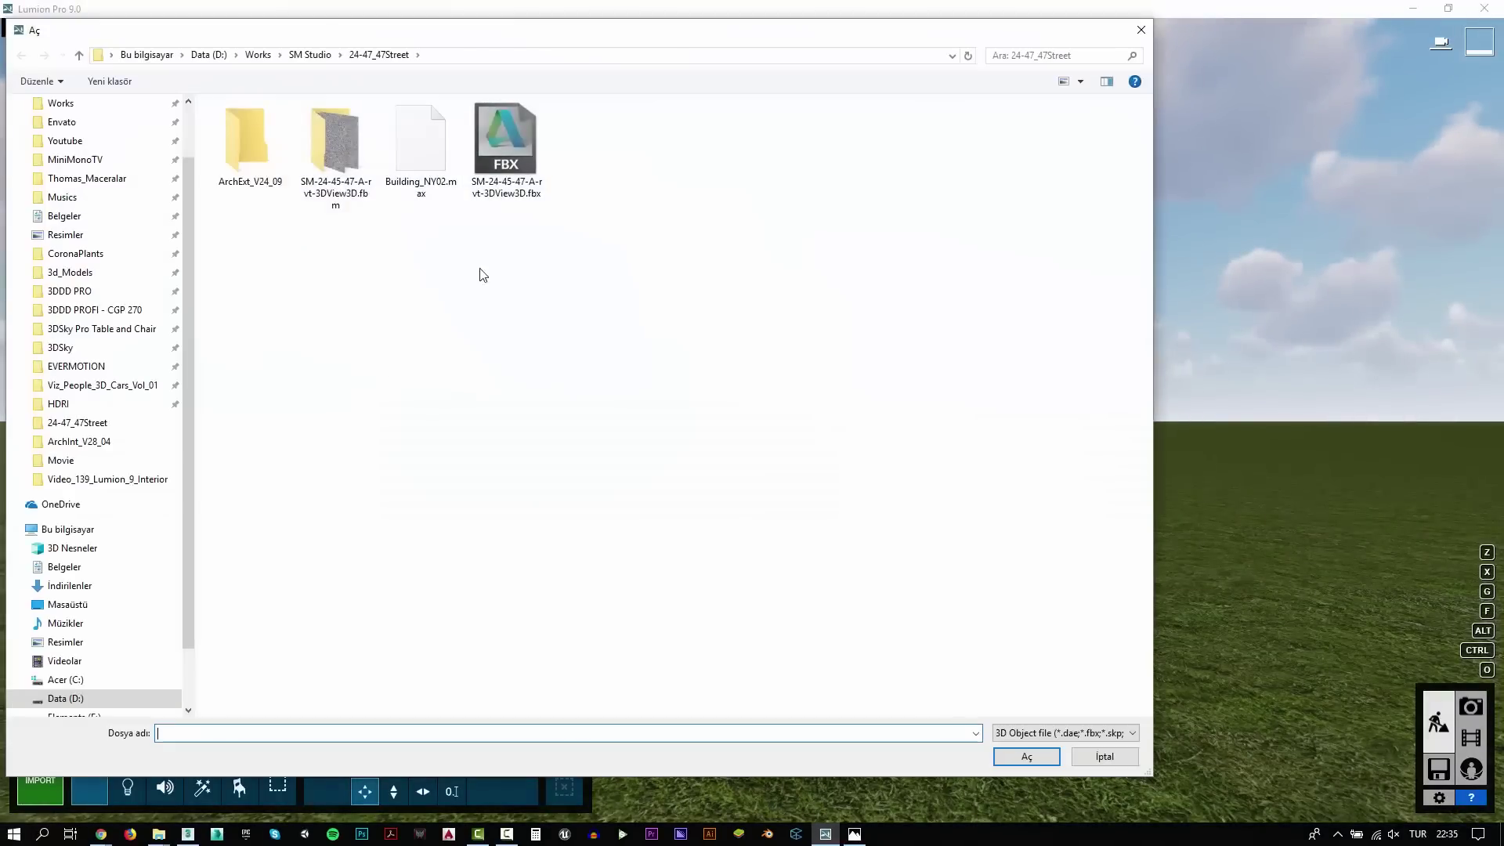
scroll(94, 188, up, 2)
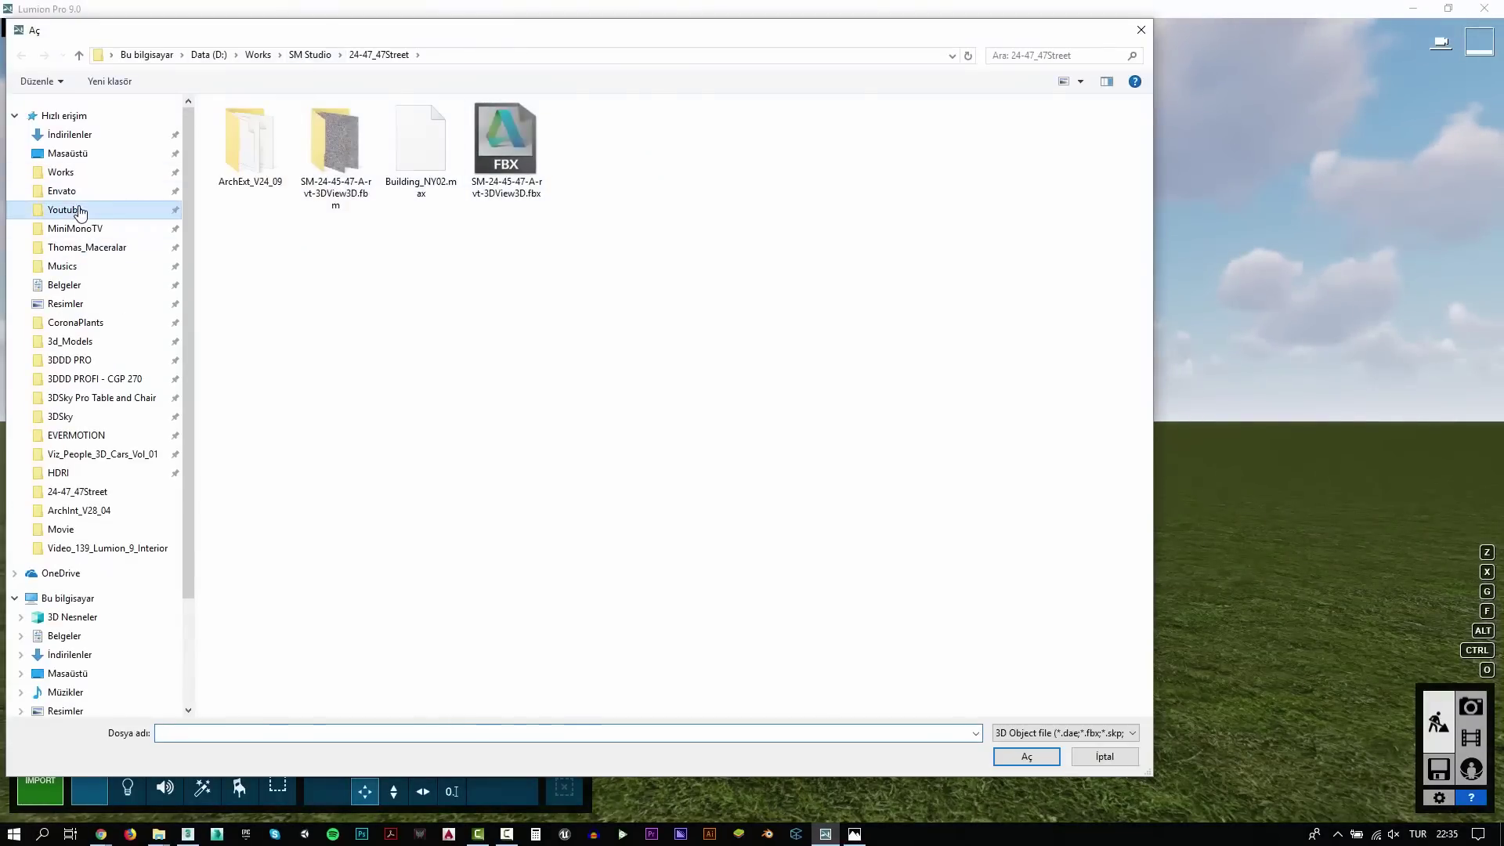
click(65, 209)
double_click(316, 144)
double_click(267, 127)
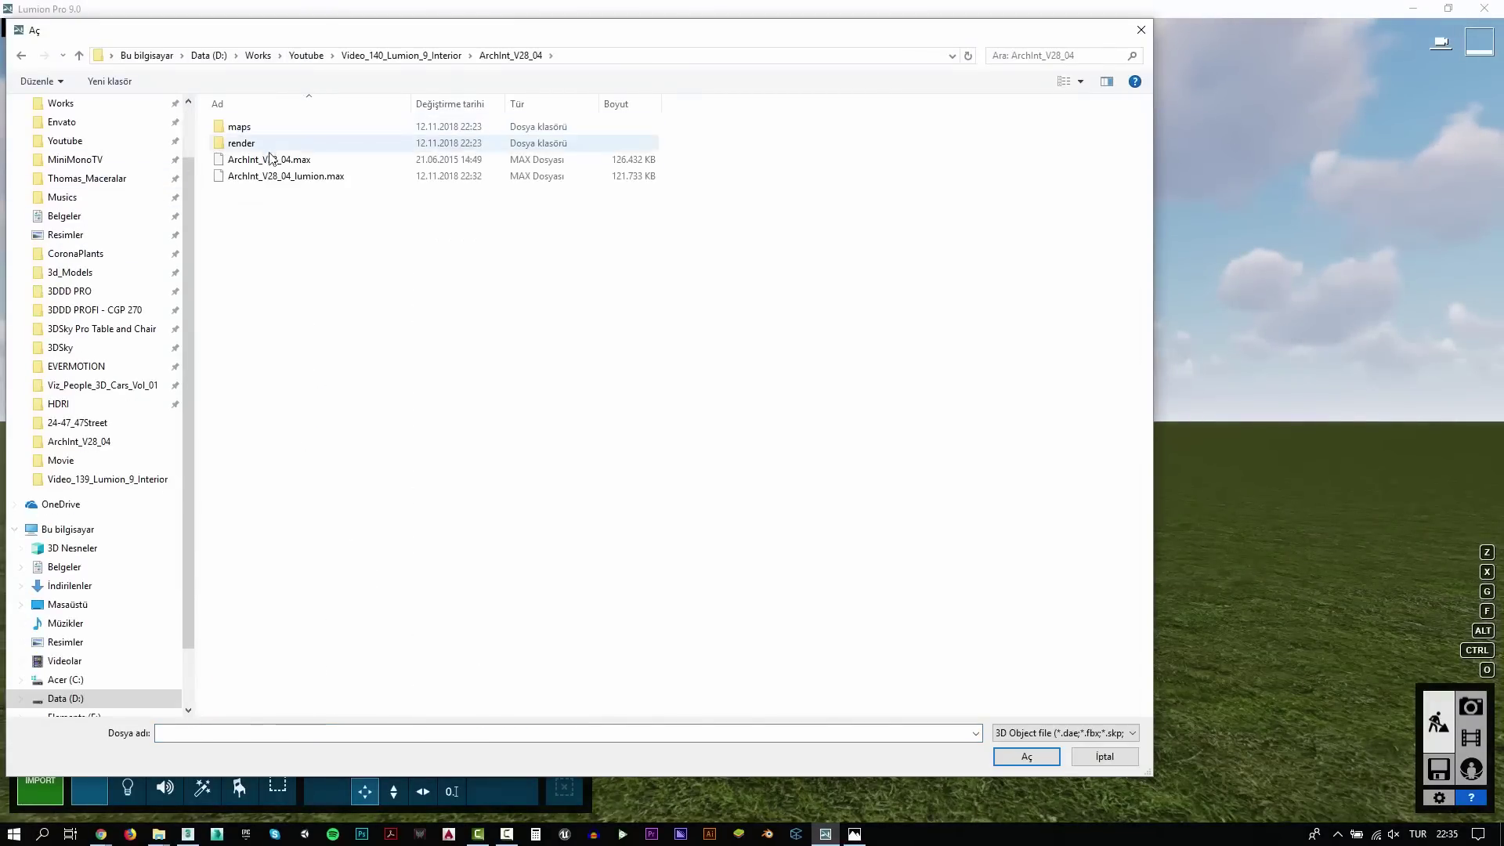
double_click(290, 175)
click(982, 578)
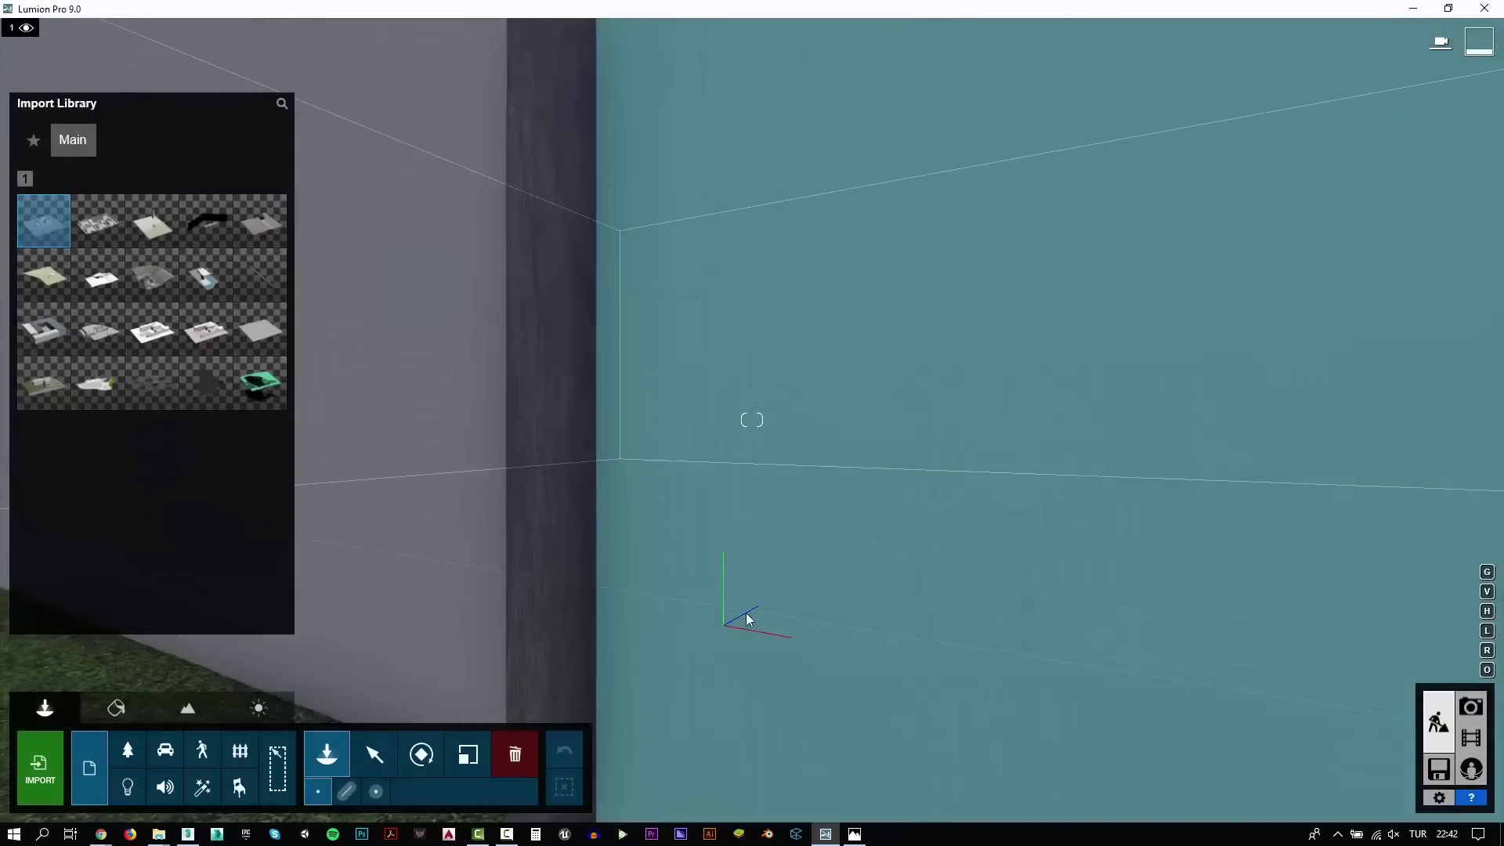
Place the model at the origin, fly into the kitchen facing the atrium, enter Photo mode
click(726, 623)
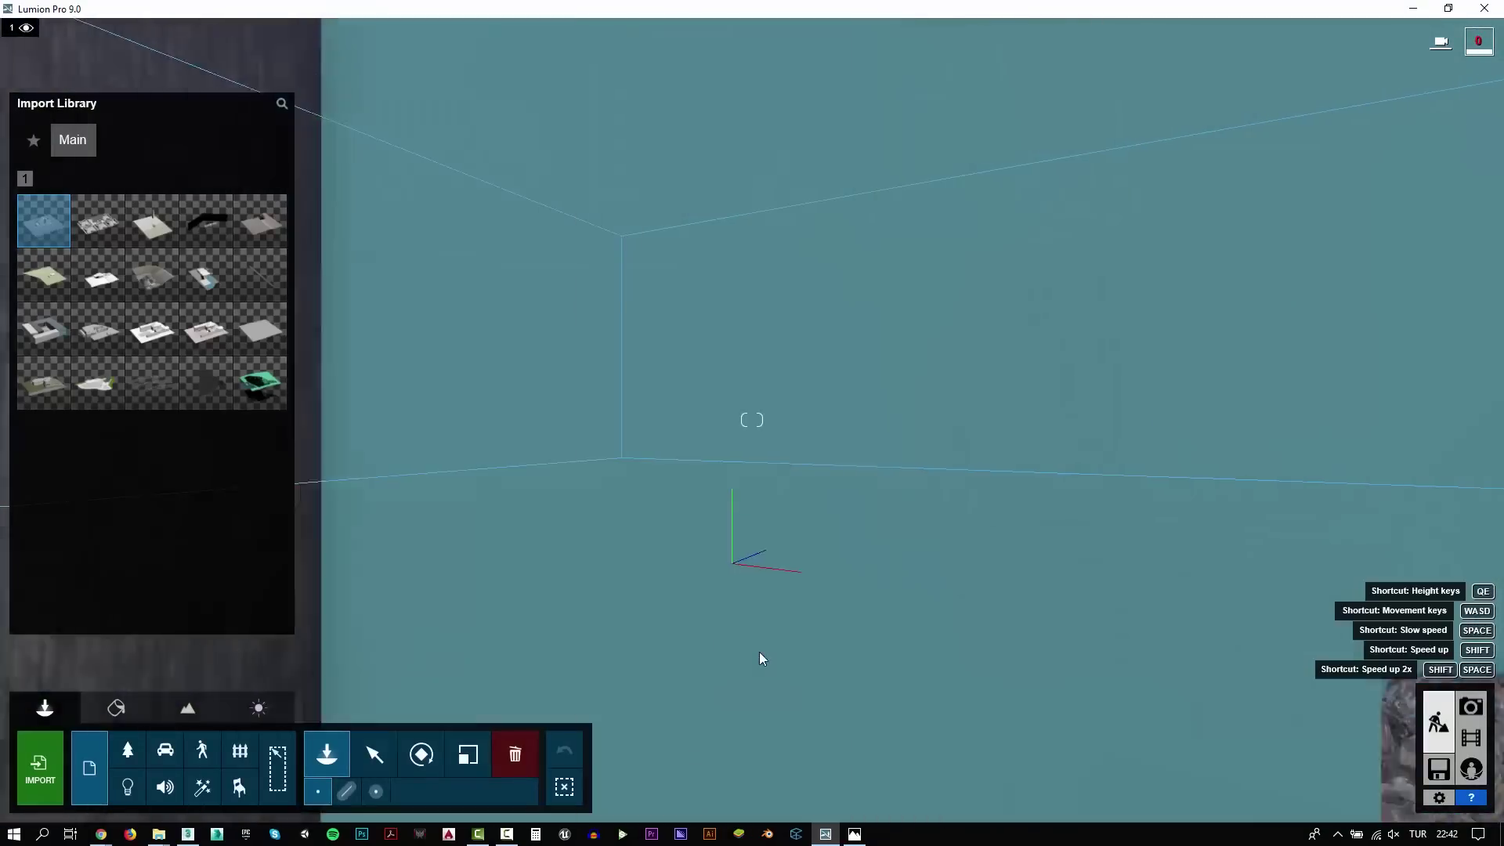
click(375, 754)
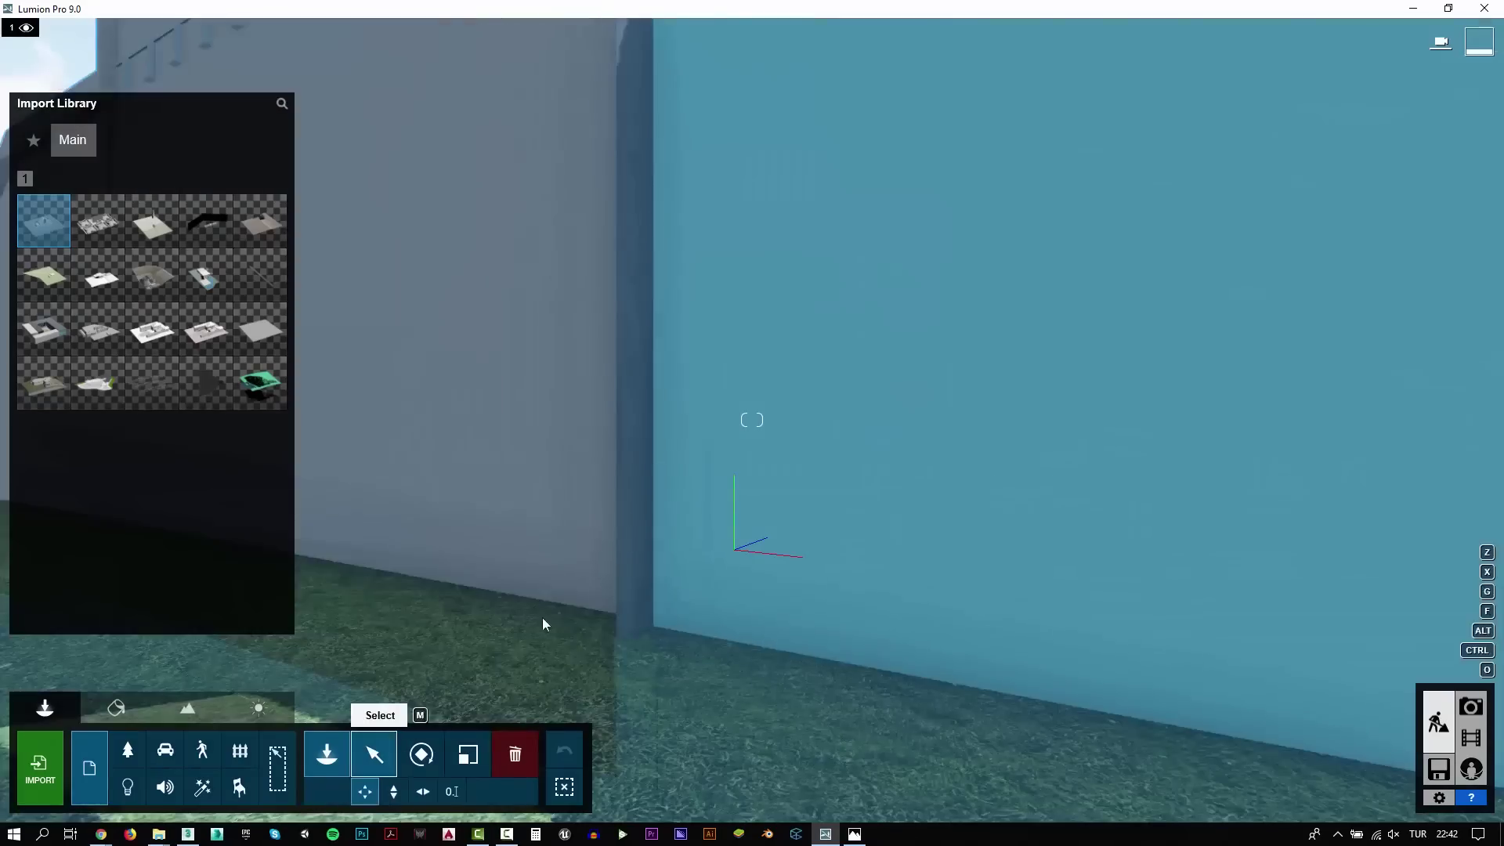
click(542, 624)
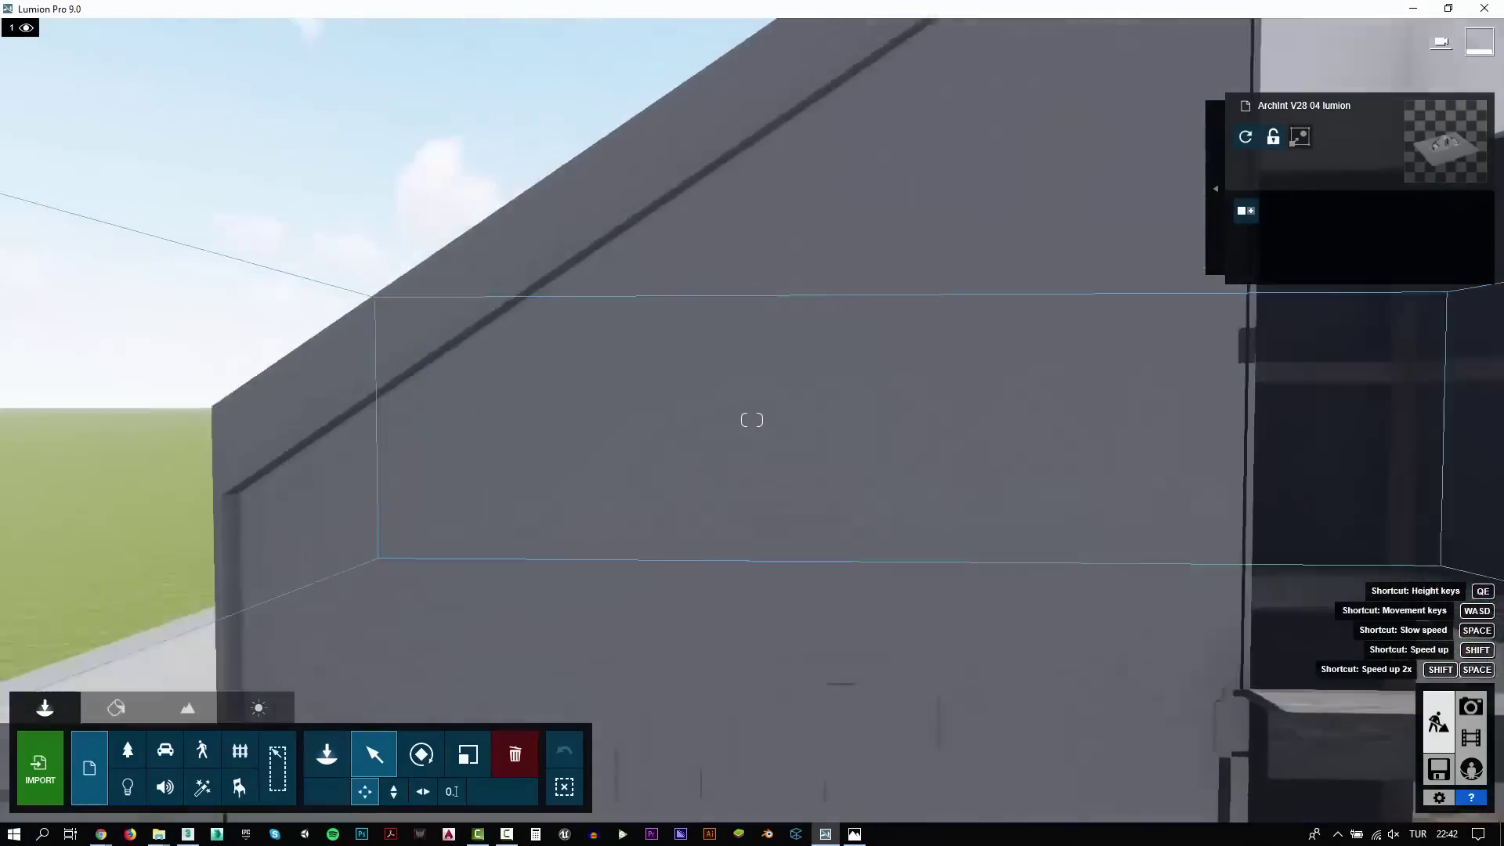
right_drag(541, 625, 751, 420)
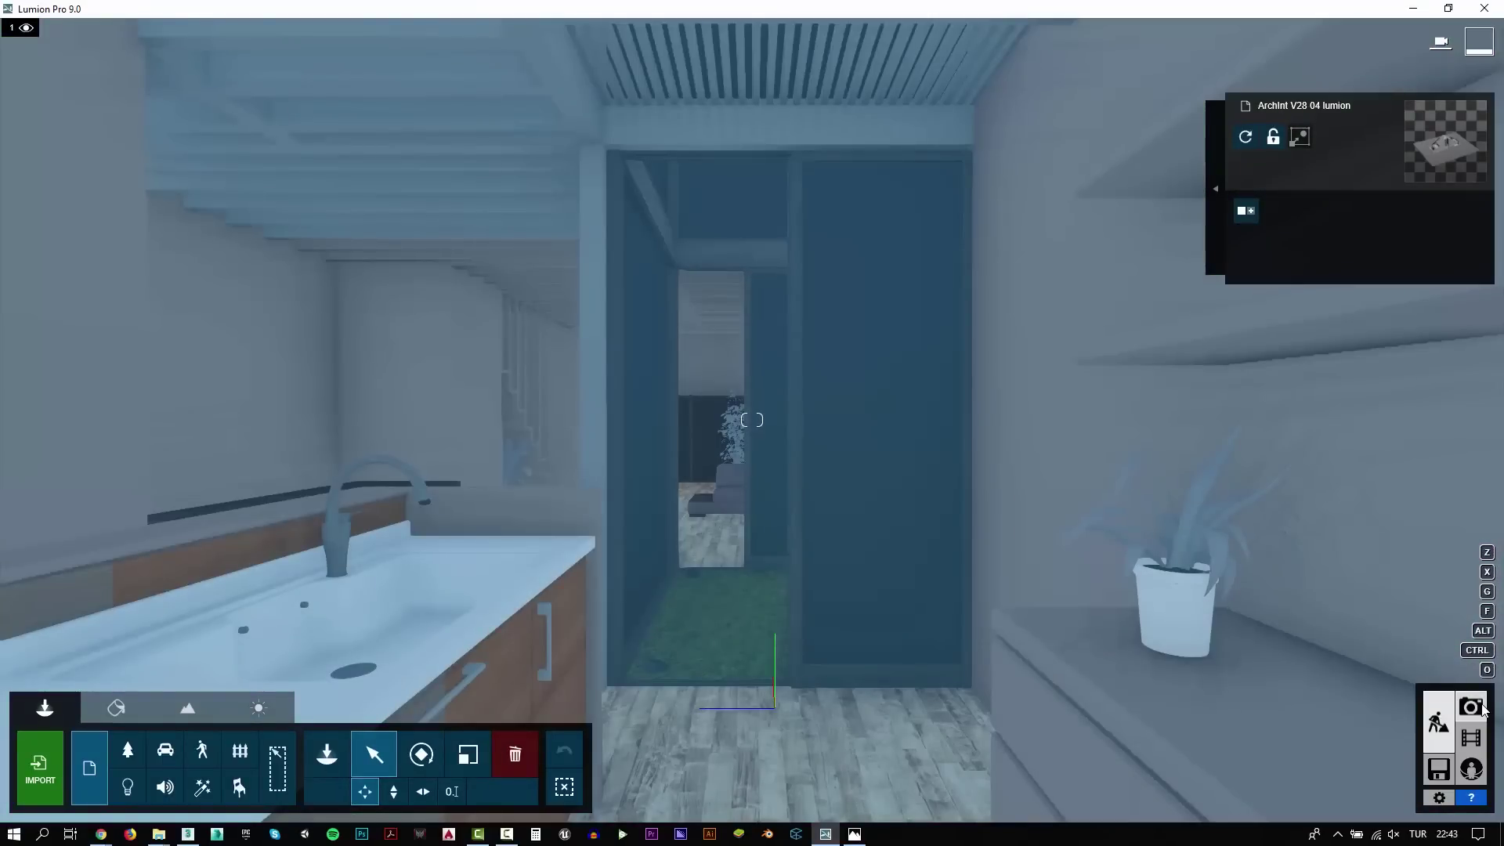
click(1480, 709)
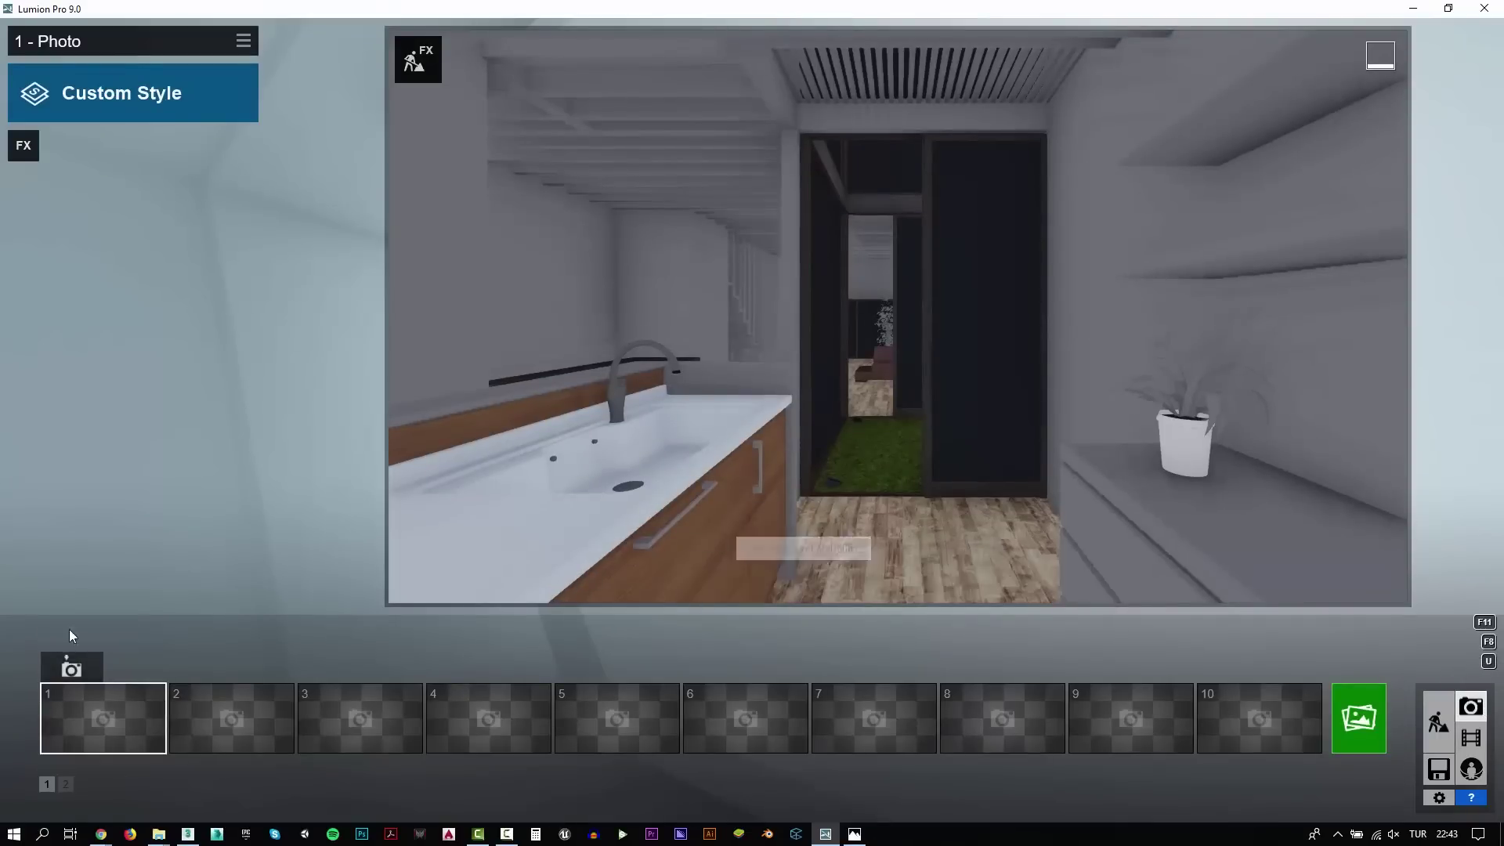
Store the kitchen view as photo 1 with the Interior style and 2-Point Perspective effect
click(92, 668)
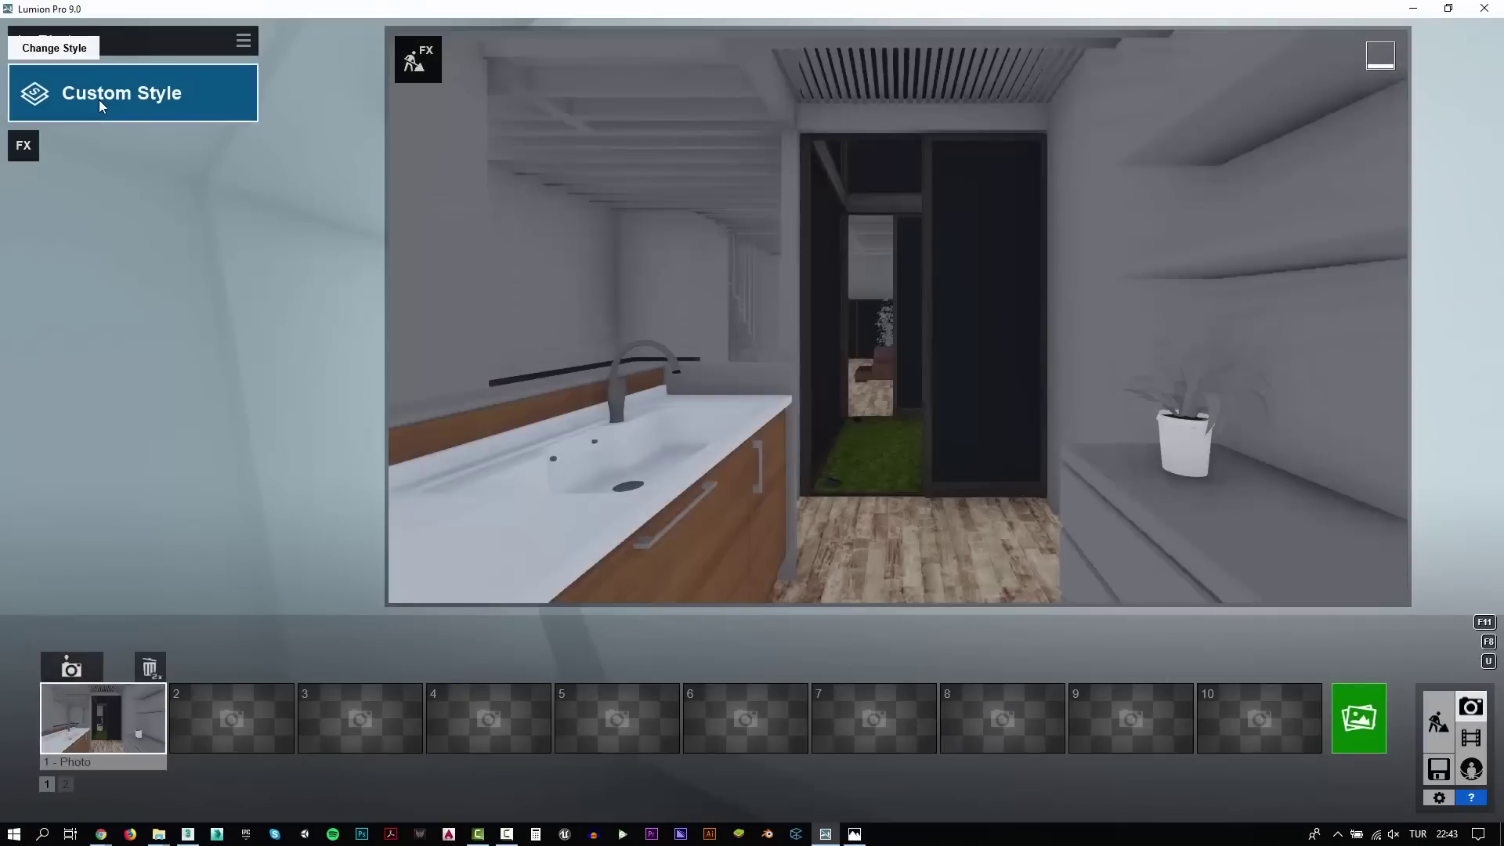
click(99, 100)
click(1049, 256)
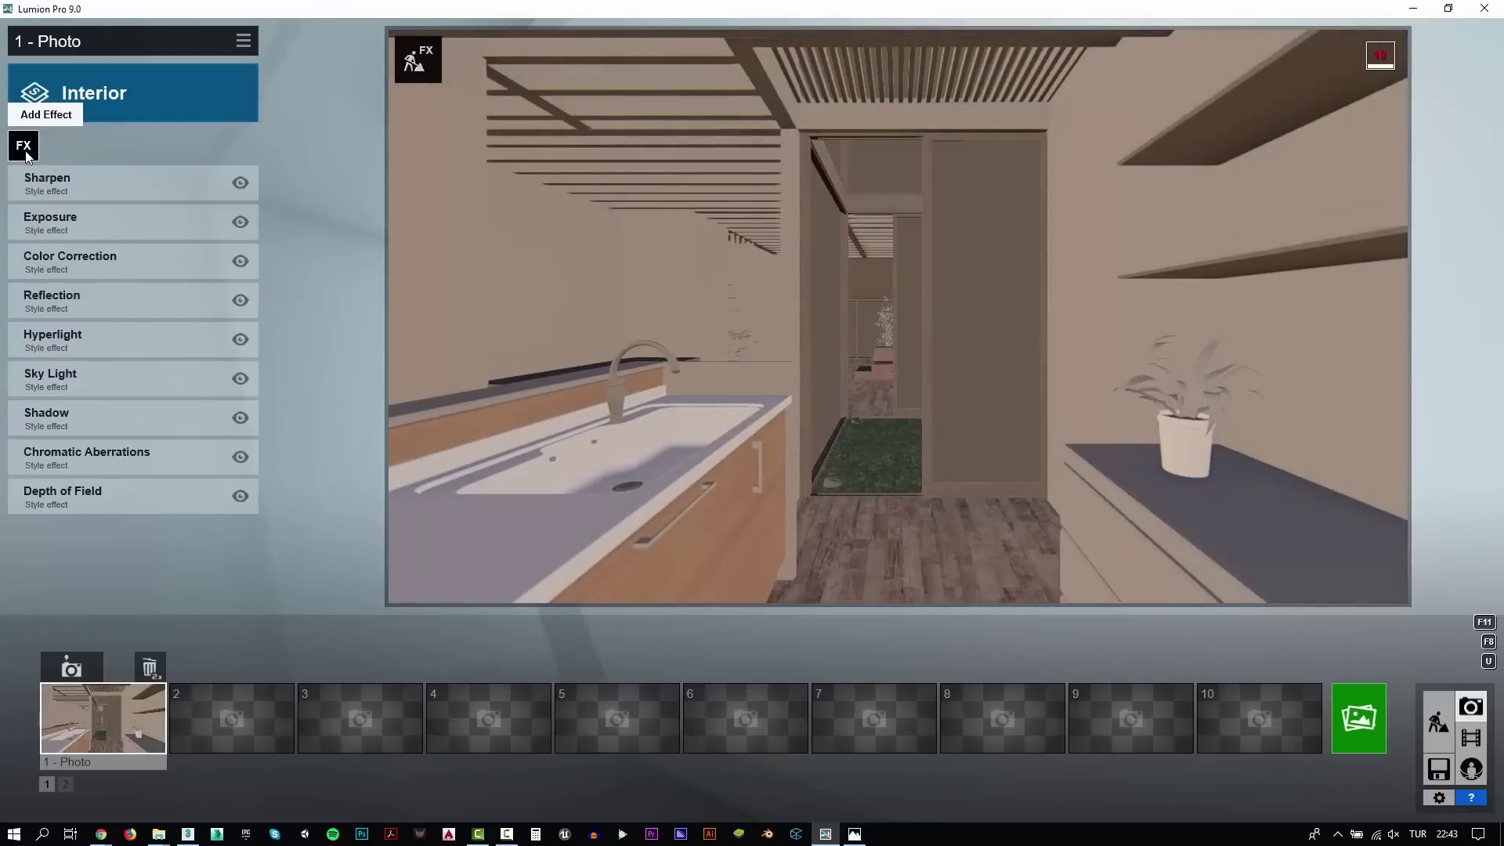
click(24, 145)
click(459, 132)
click(1002, 271)
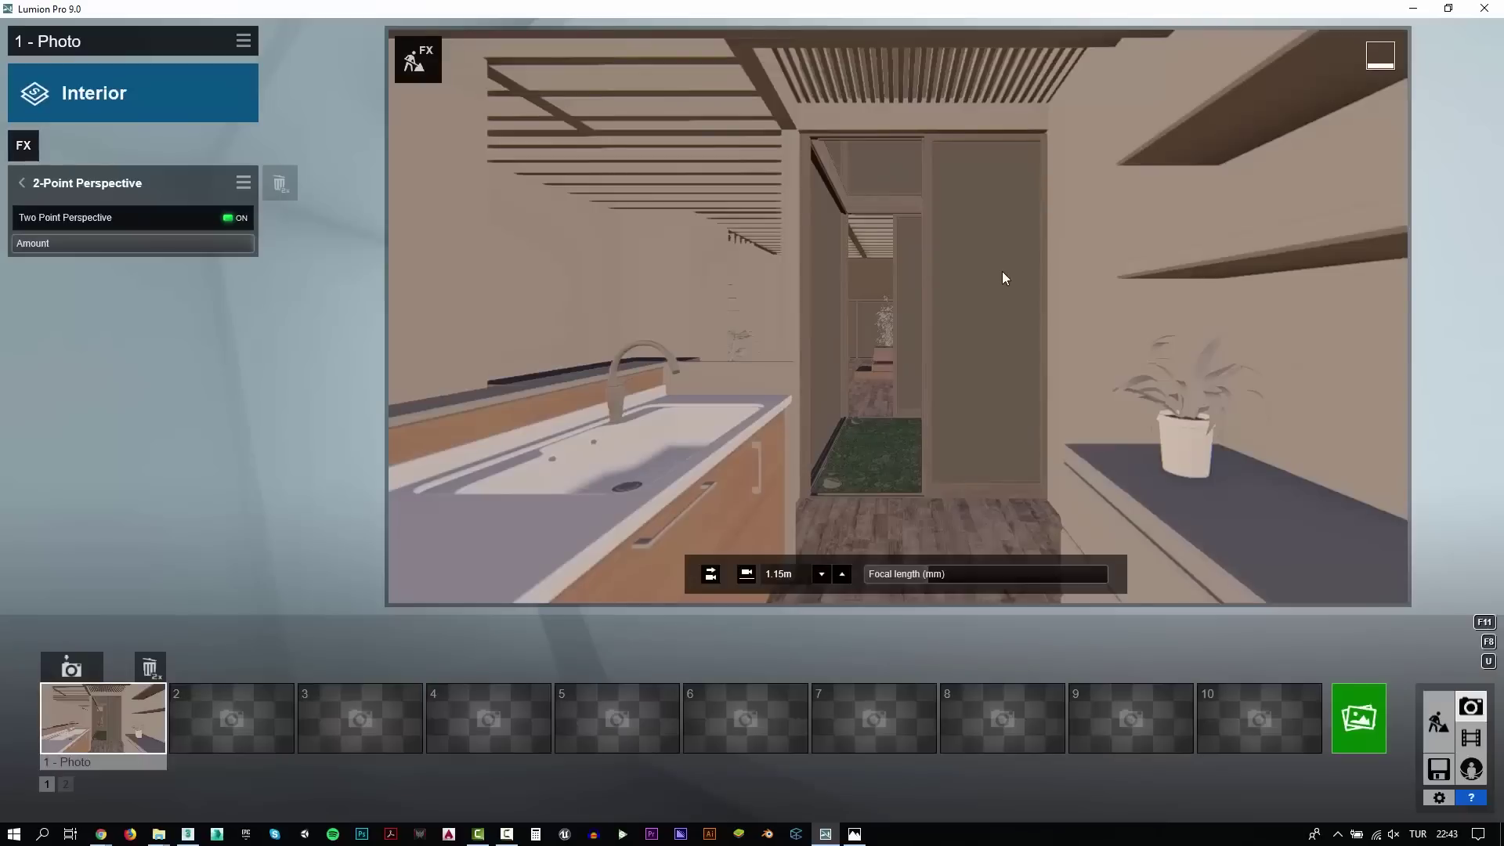
Set the focal length to 21.6mm, lower the camera to about 1.08m, and update photo 1
drag(950, 574, 939, 572)
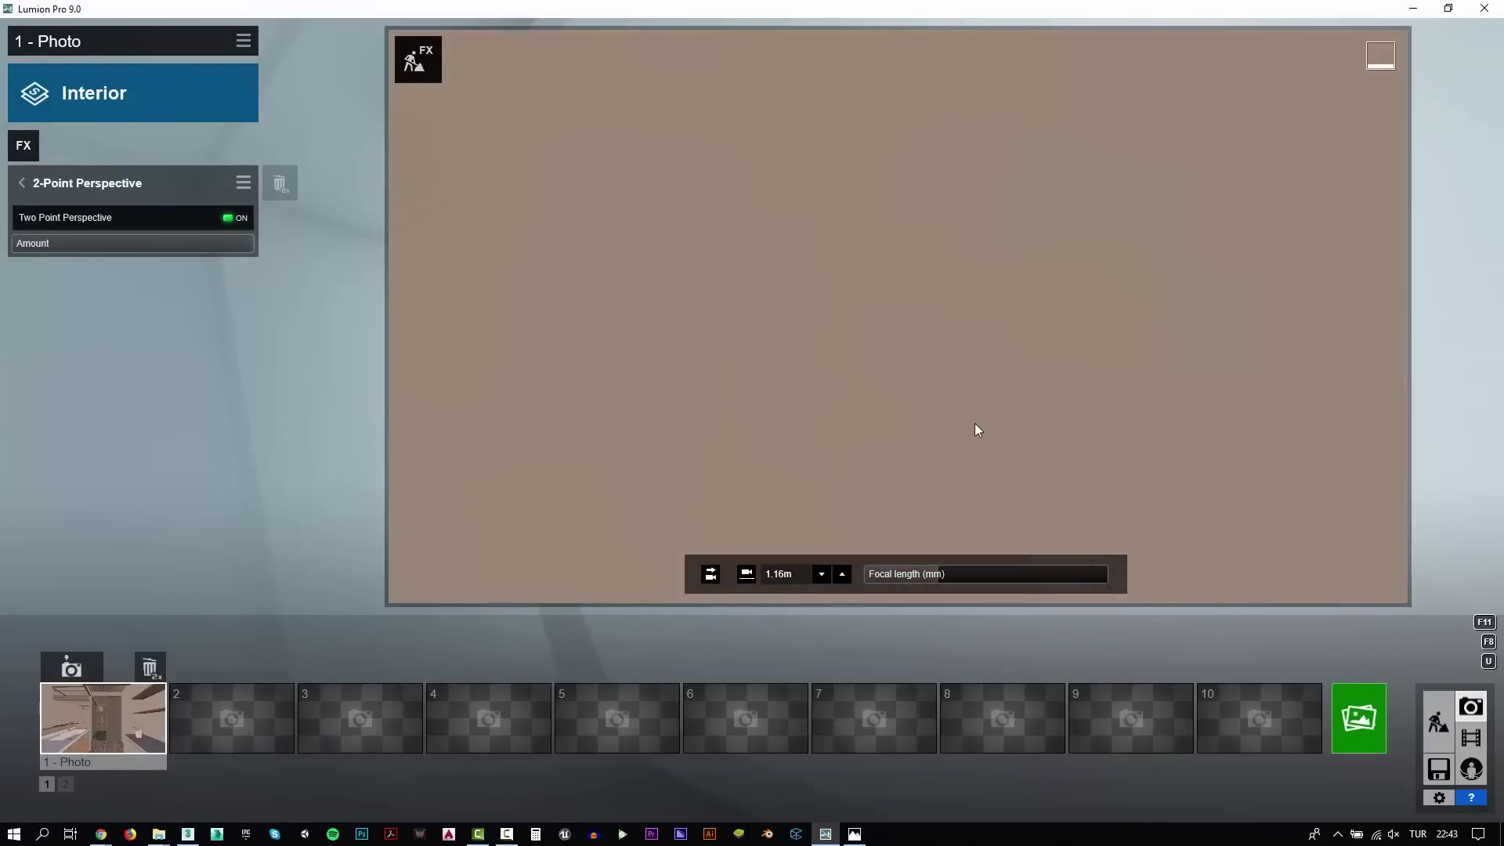
click(957, 574)
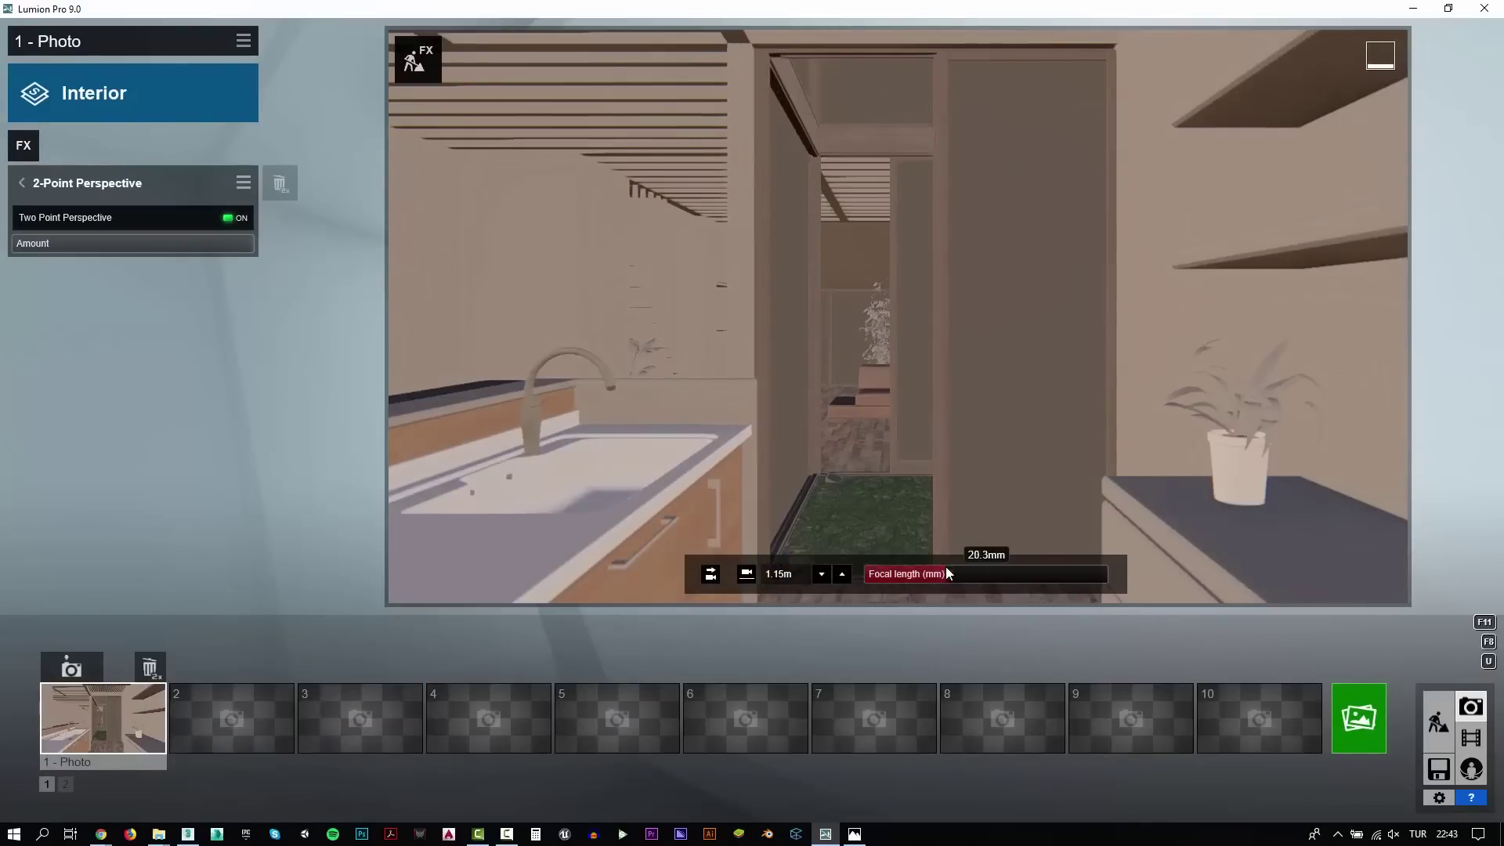
drag(957, 570, 950, 574)
middle_drag(975, 404, 976, 384)
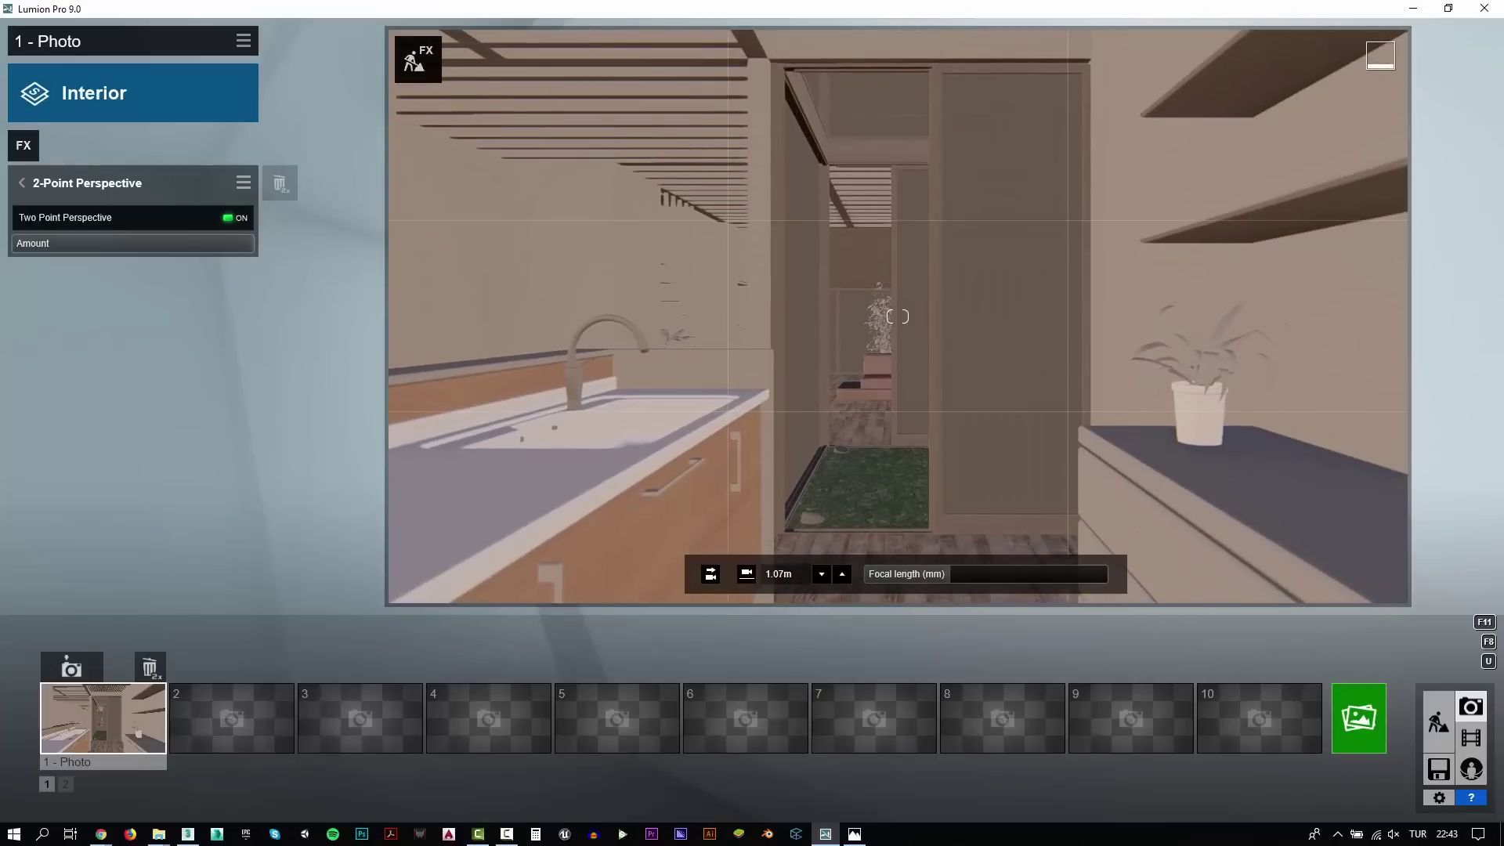
key(q)
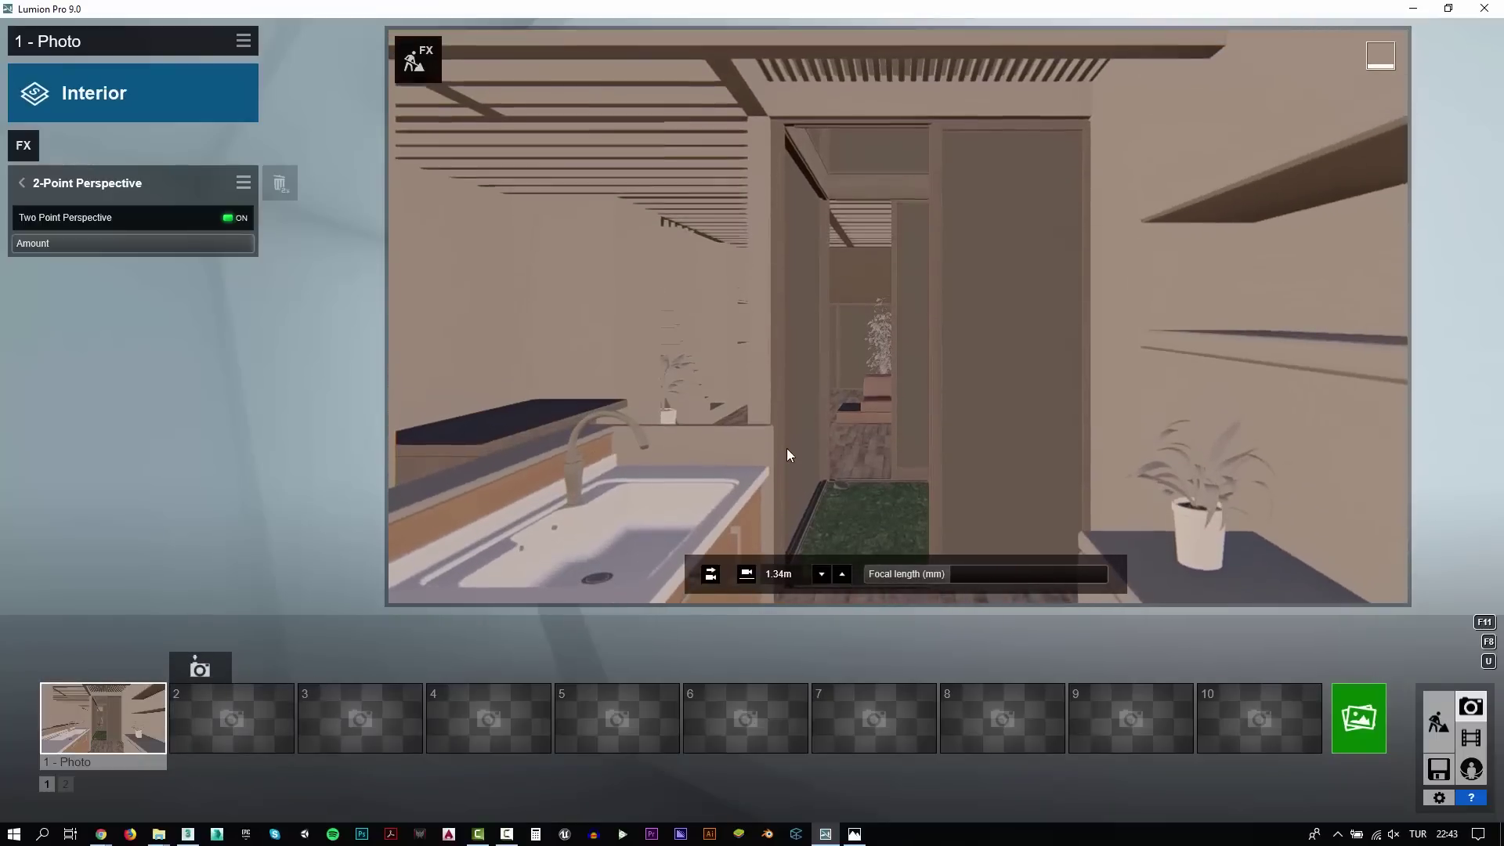
key(e)
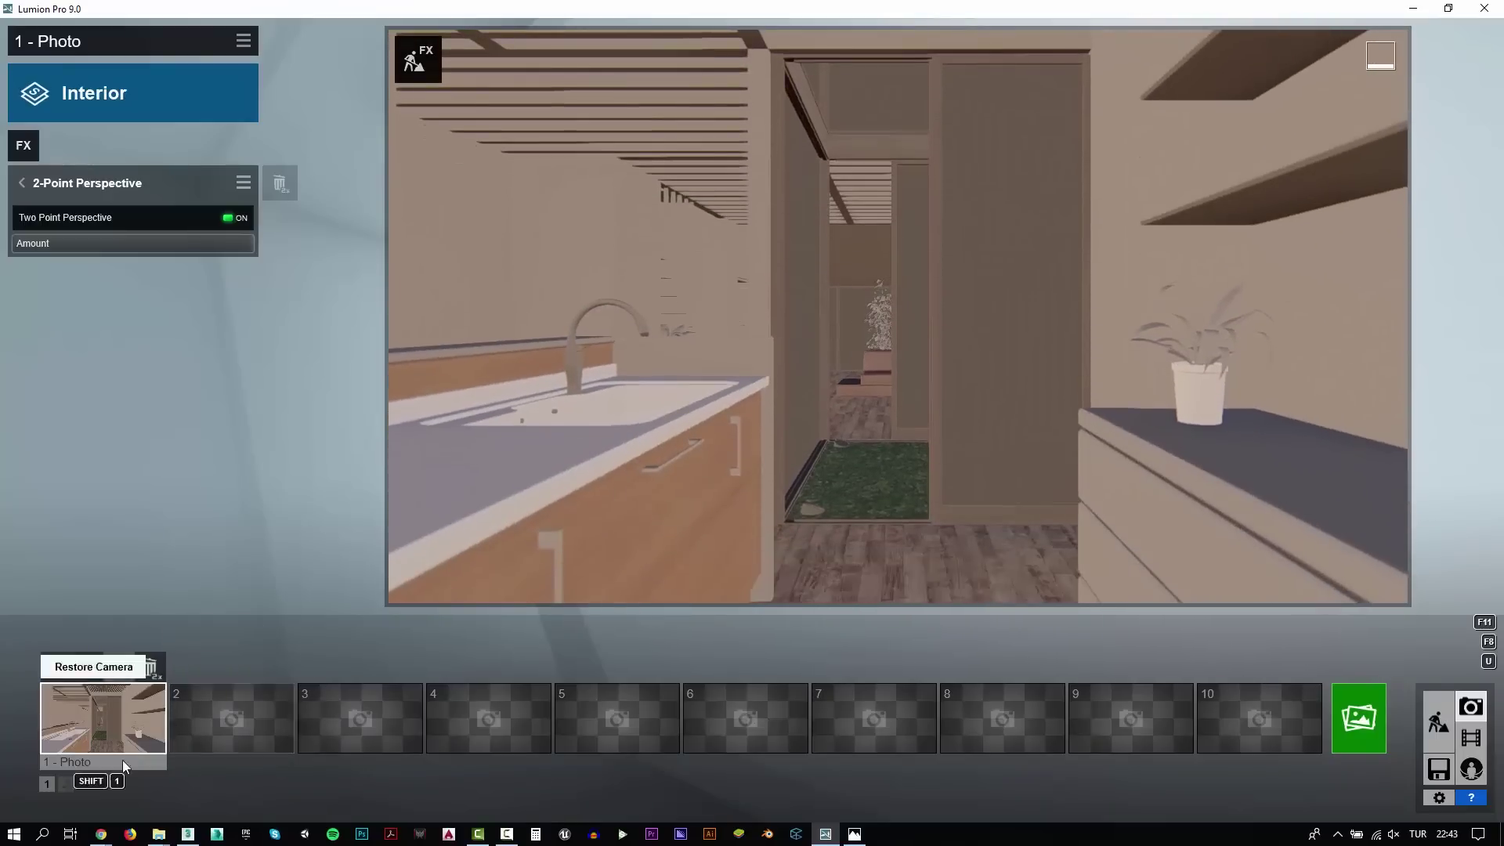
click(72, 667)
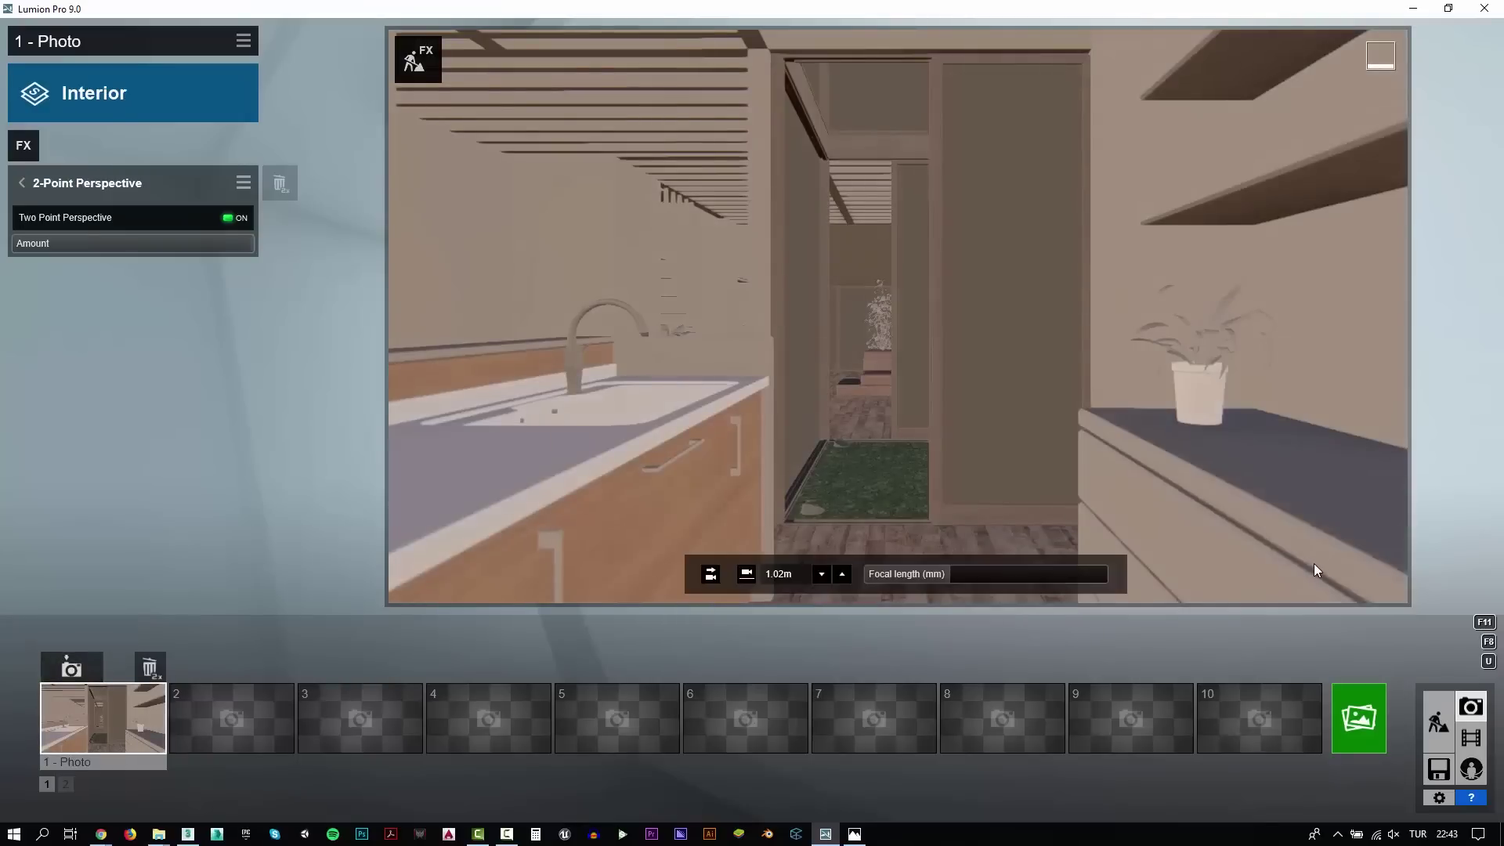
In Build mode's Material Editor, make the atrium door panels Glass and the wood walls Standard
click(1438, 721)
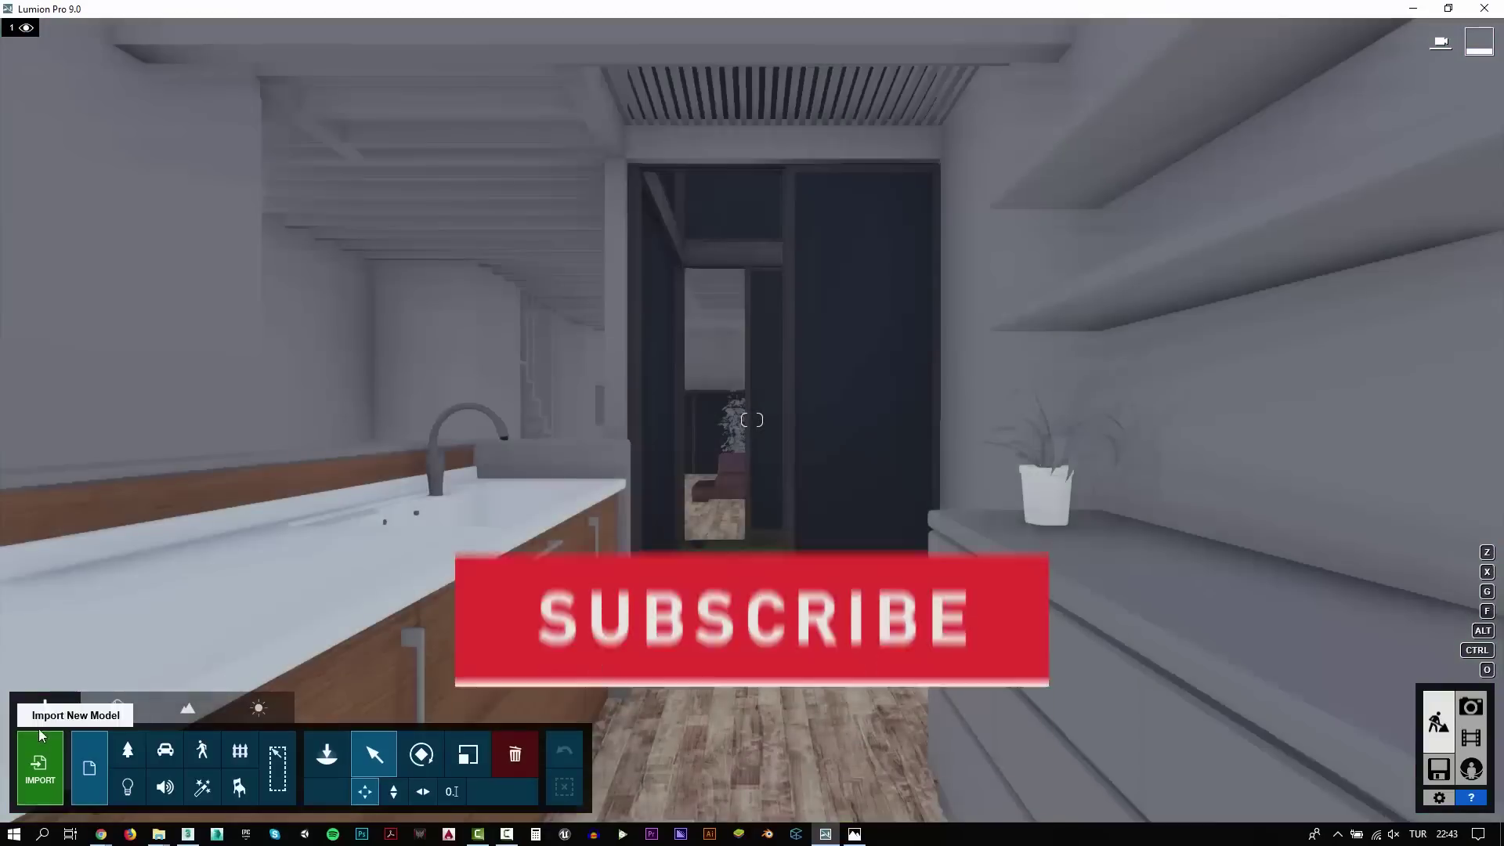
click(116, 707)
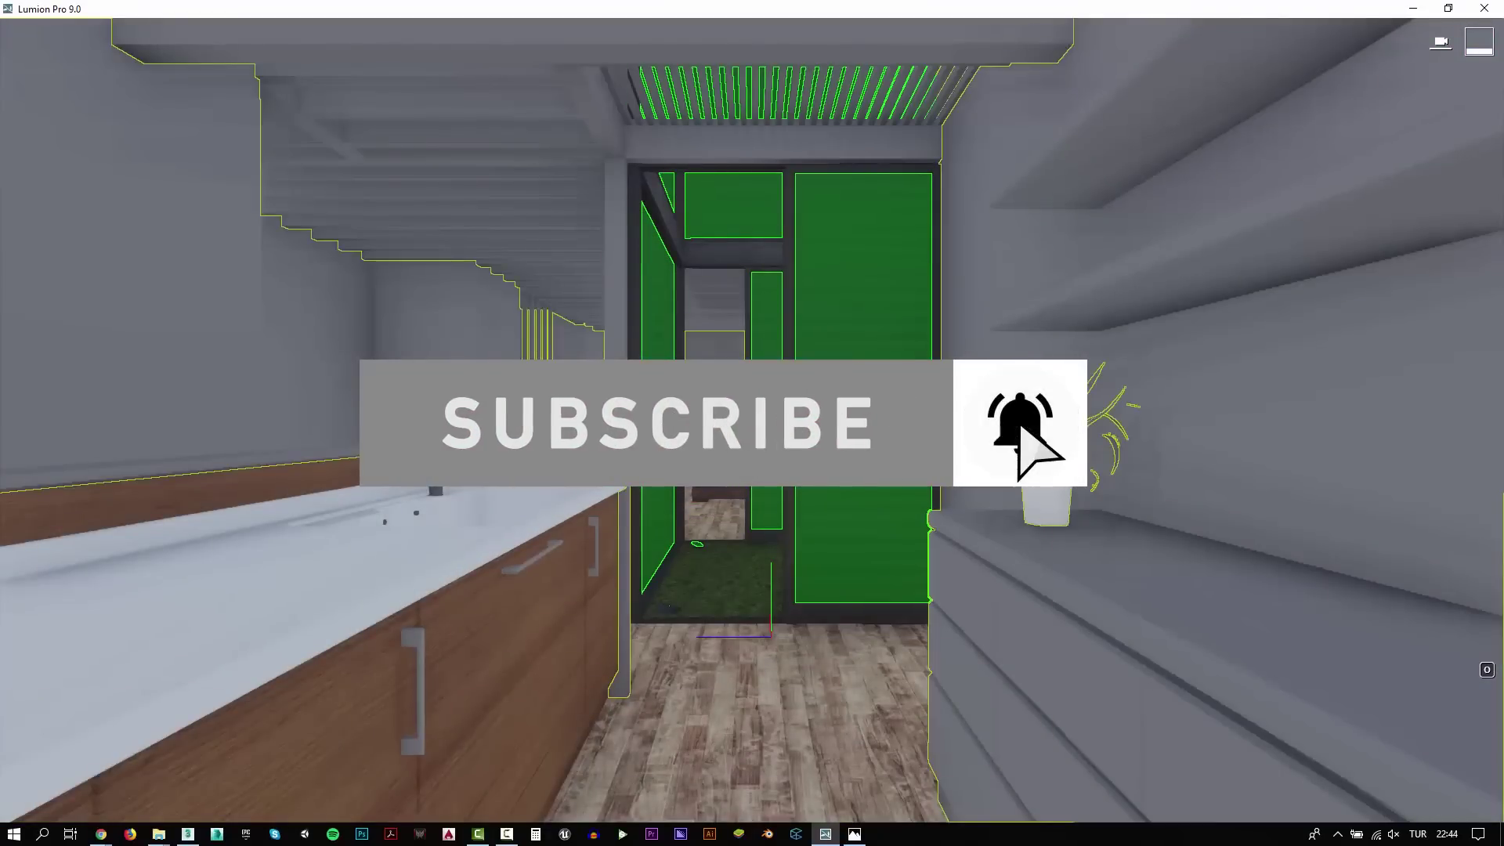
click(772, 438)
click(213, 359)
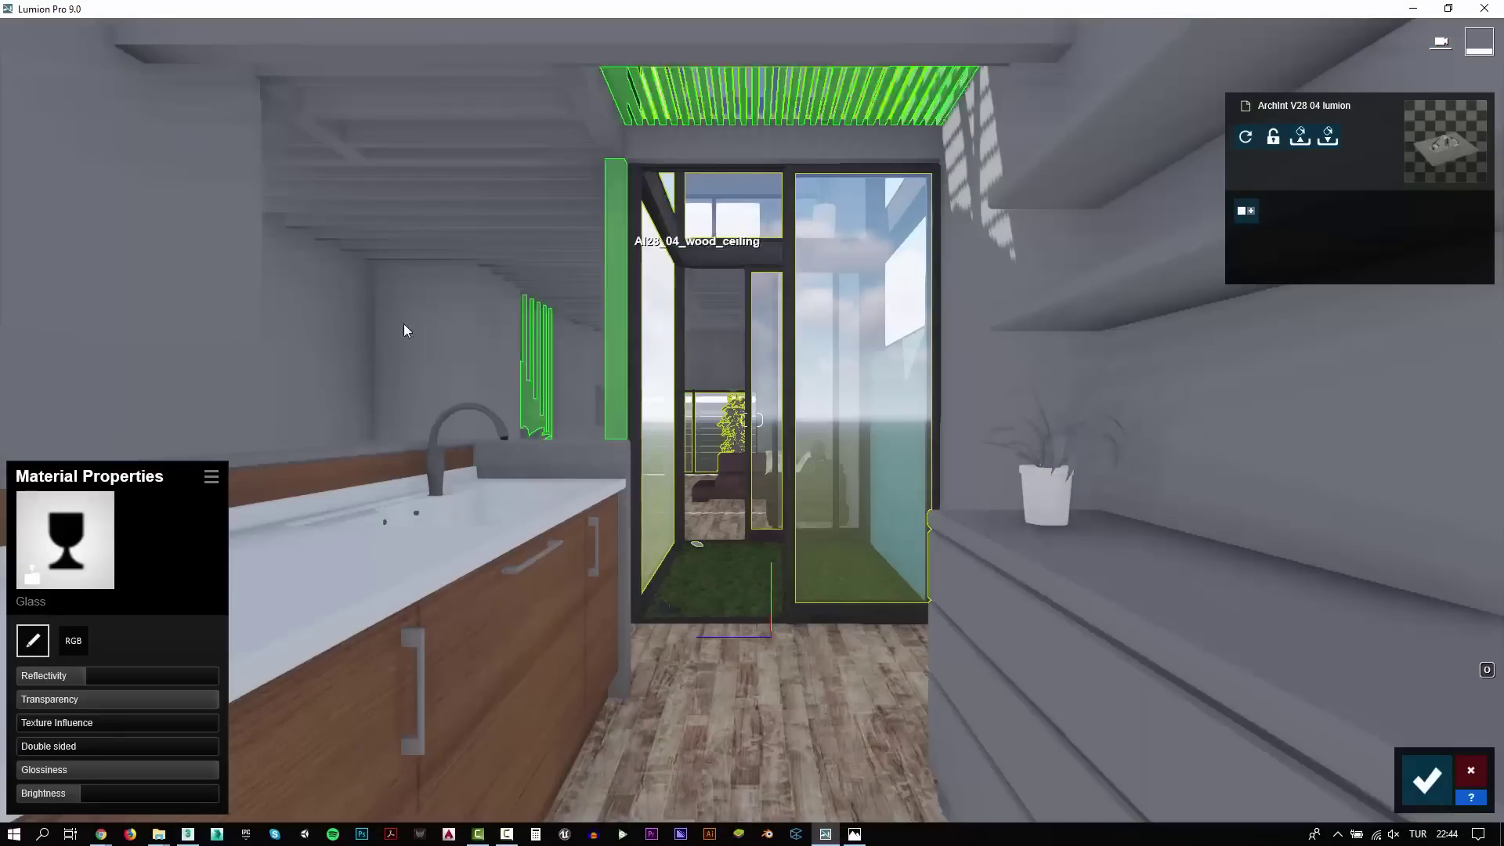
click(399, 327)
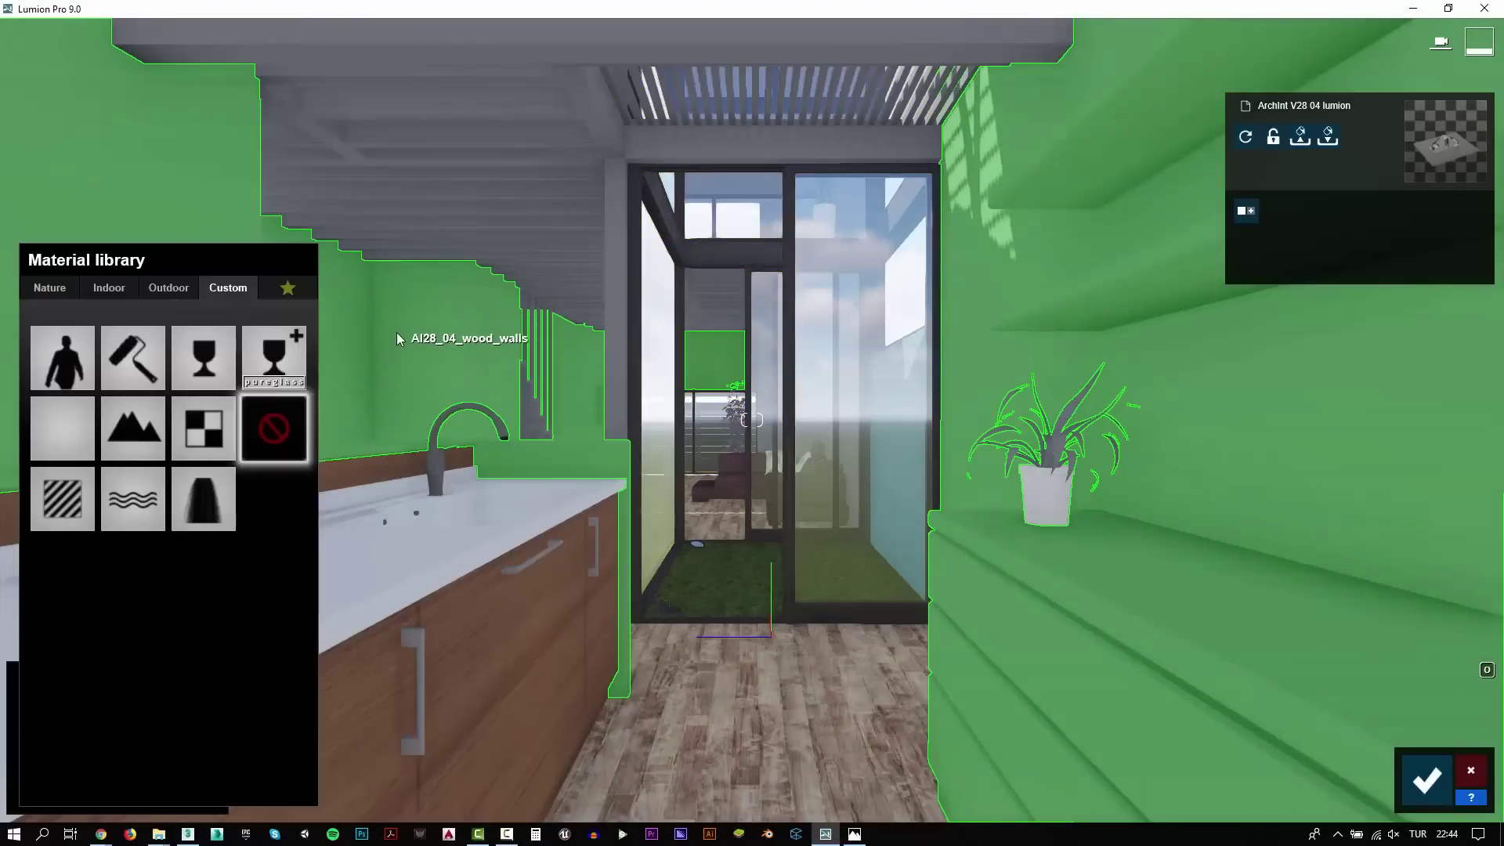
click(66, 510)
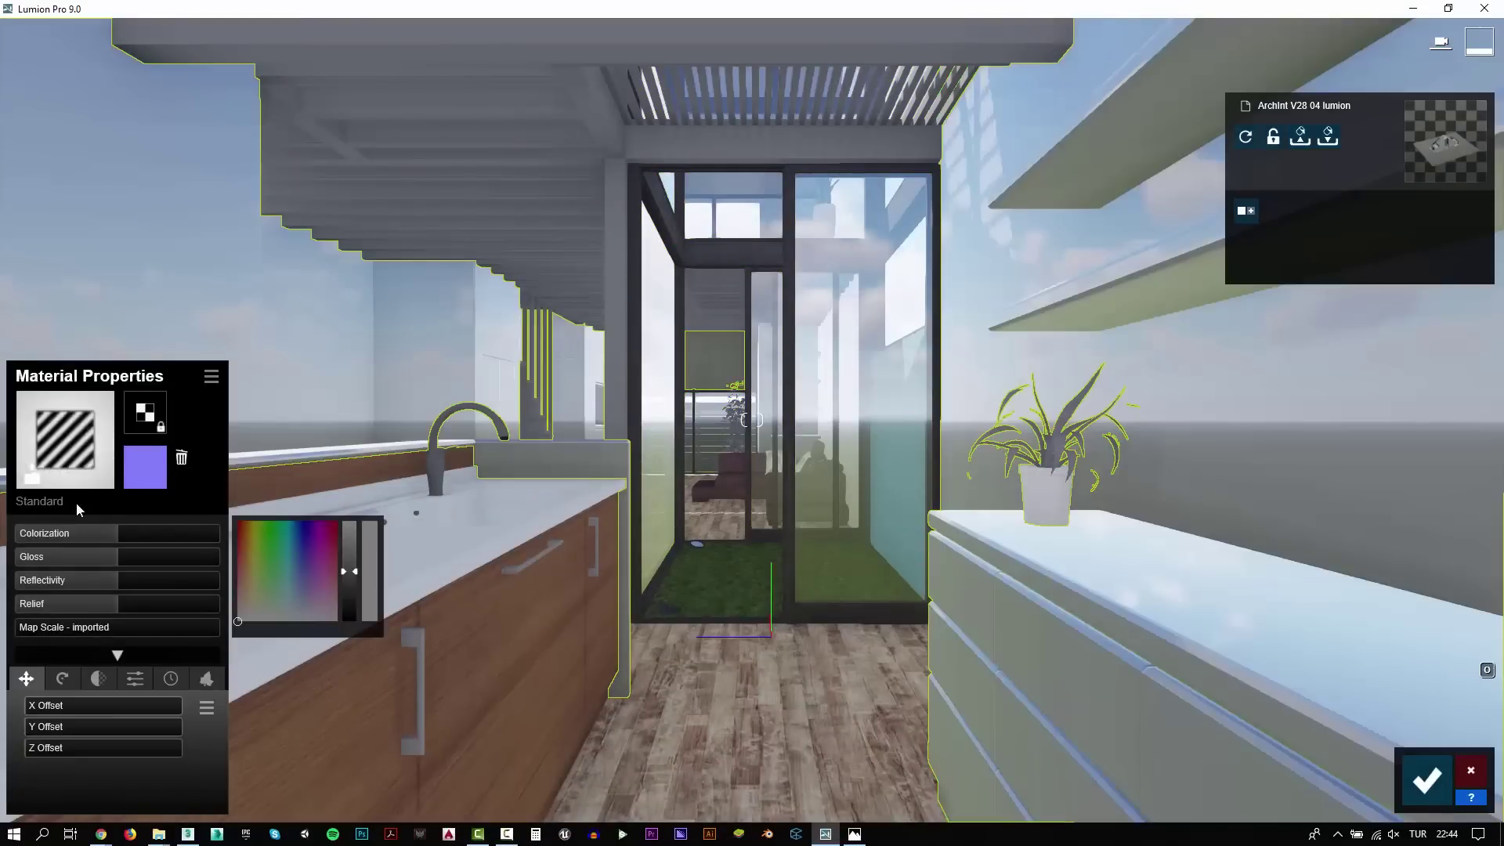
Load a wood colour map from the maps folder onto the walls, with Colorization 0 and lower Relief
click(143, 417)
double_click(313, 126)
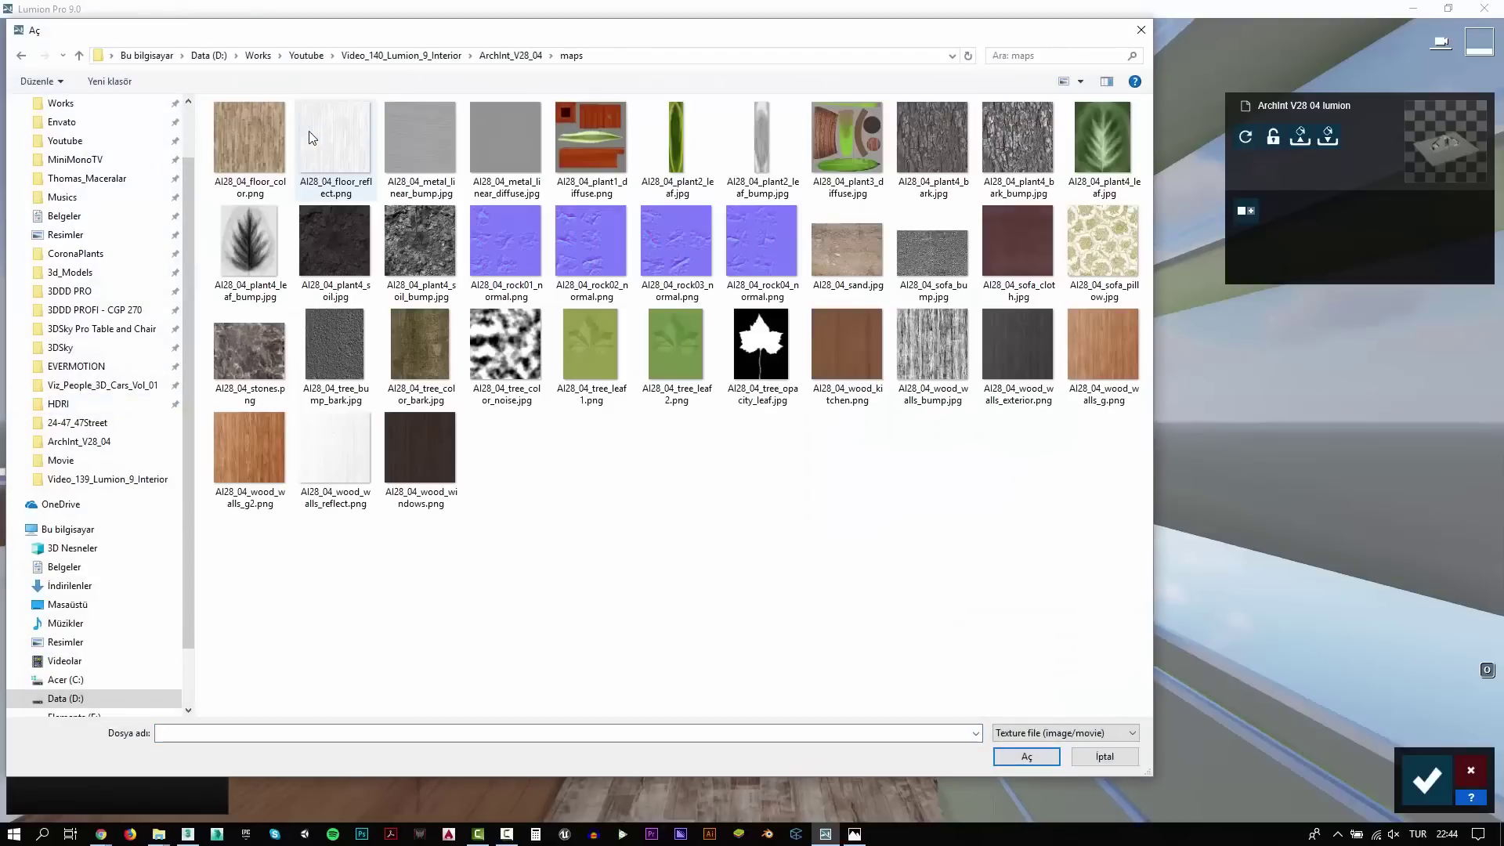
double_click(1112, 334)
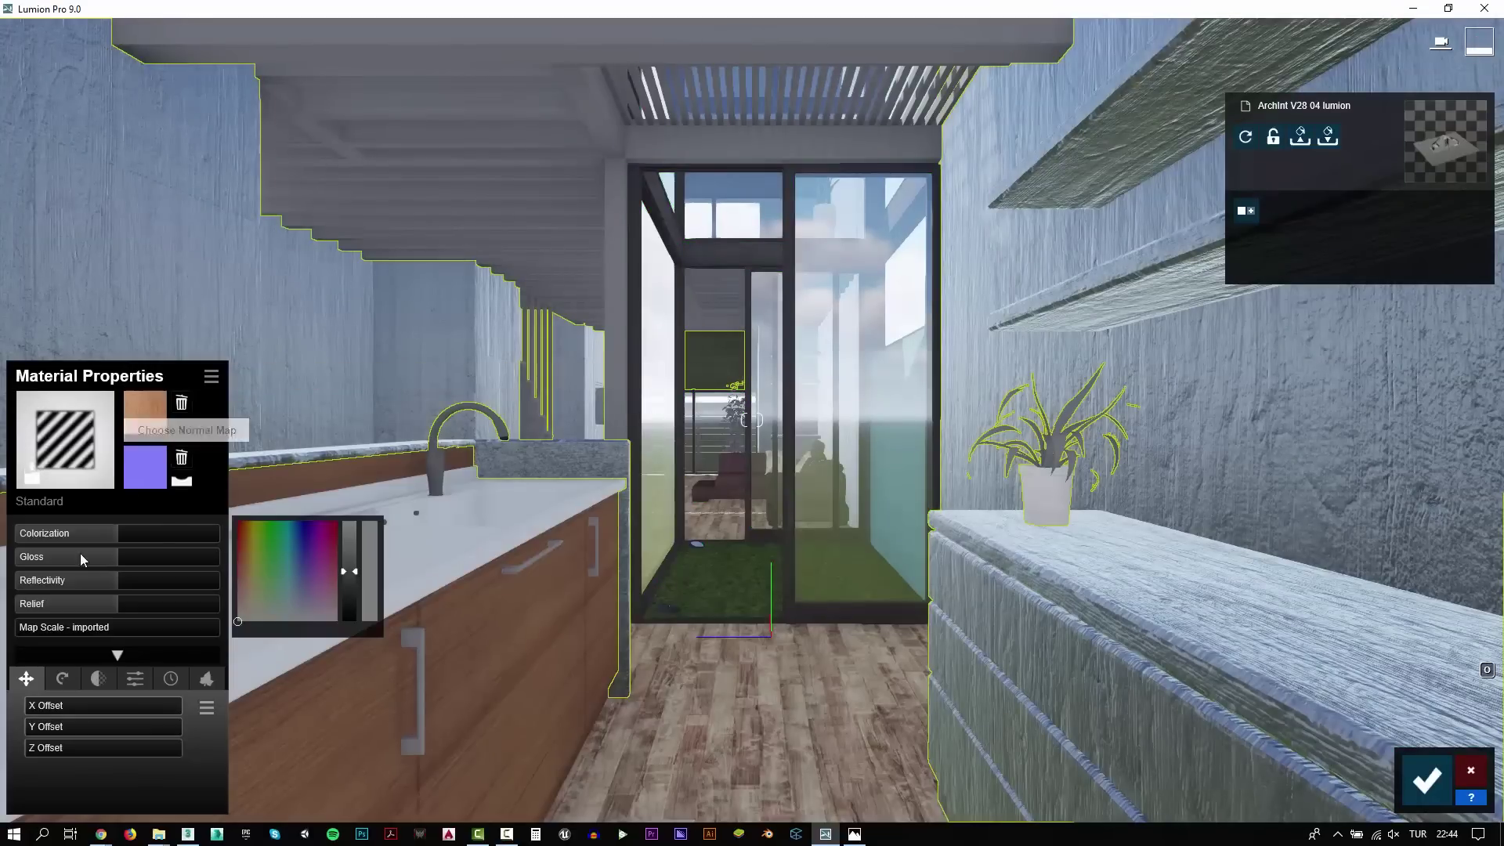
drag(78, 534, 2, 550)
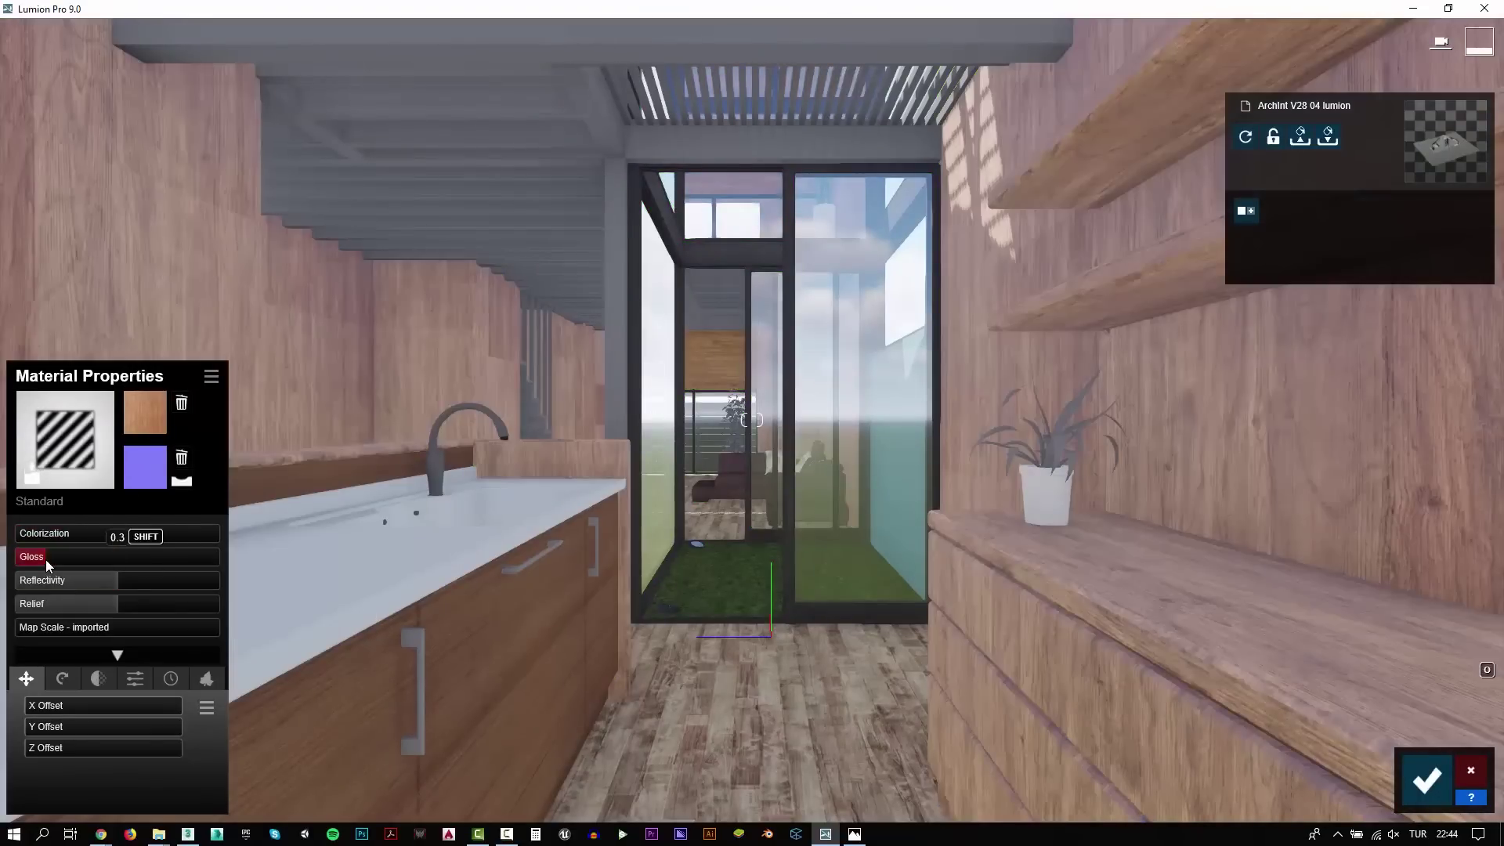
drag(76, 605, 37, 607)
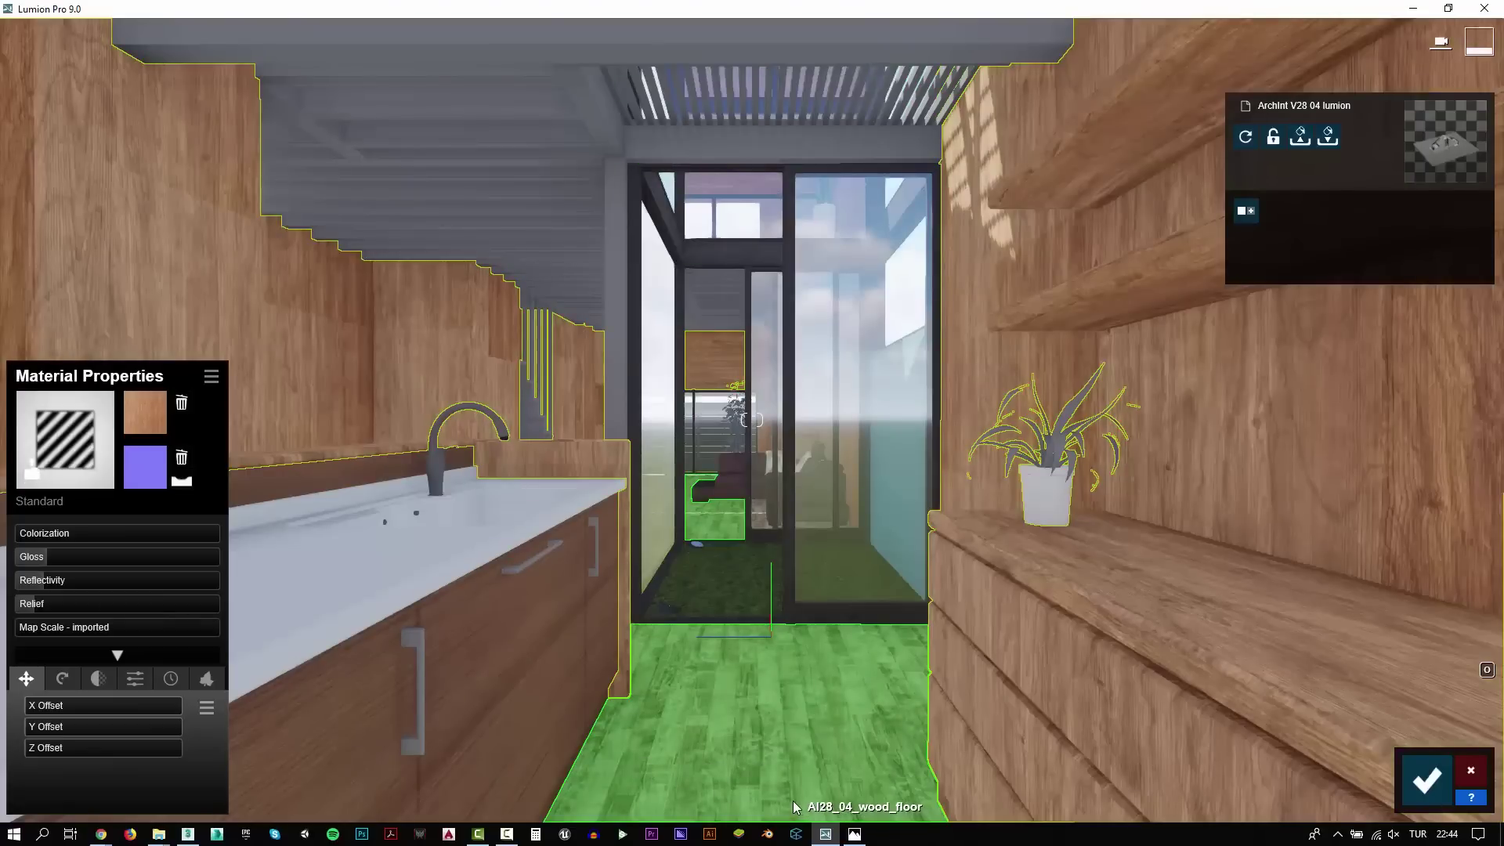
Give the cabinet handles the dark Aluminium material from Indoor > Metal
click(421, 718)
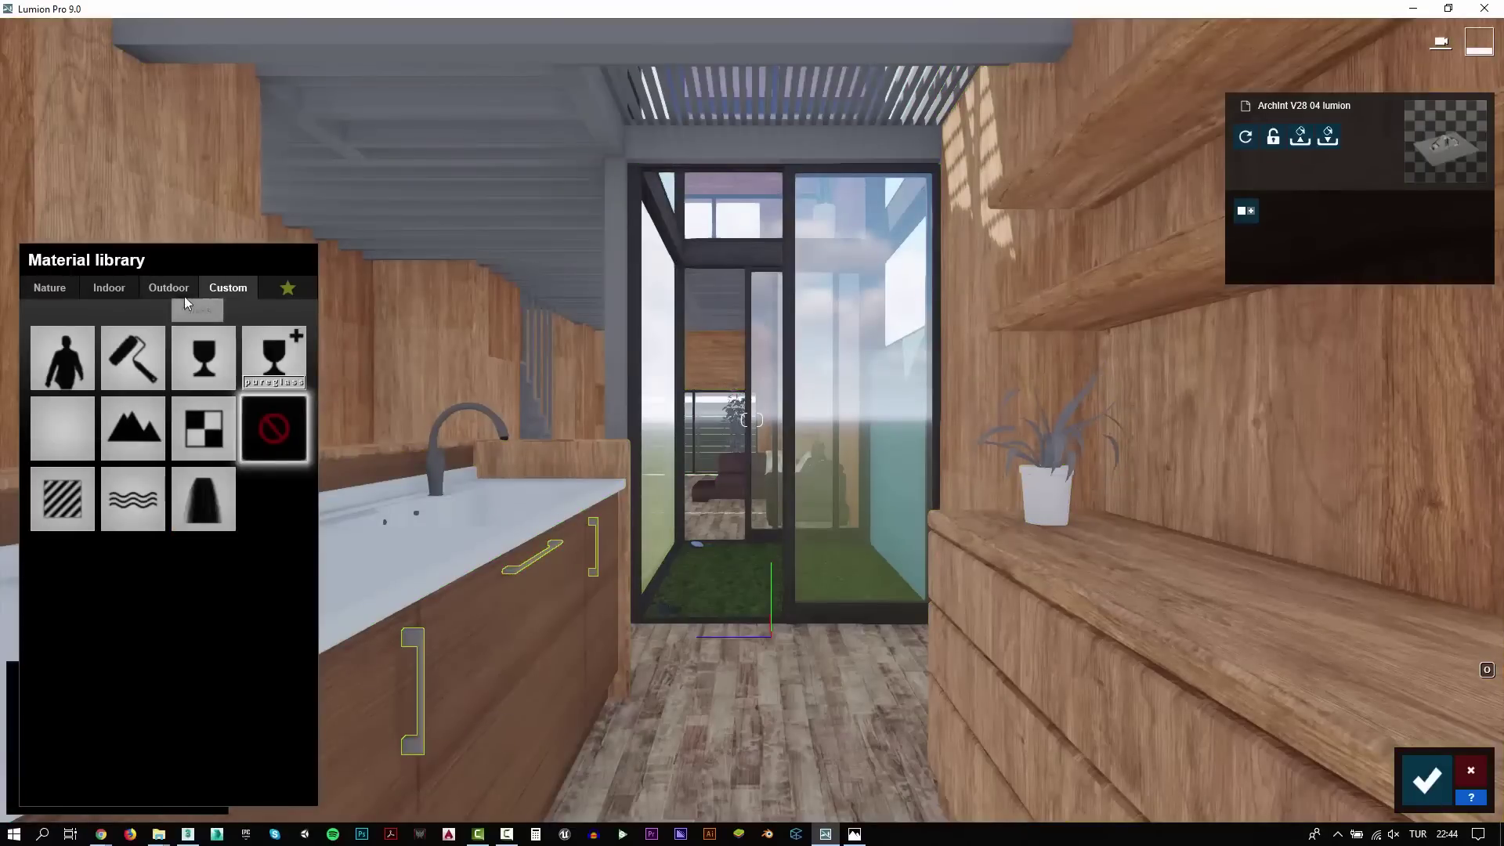
click(123, 292)
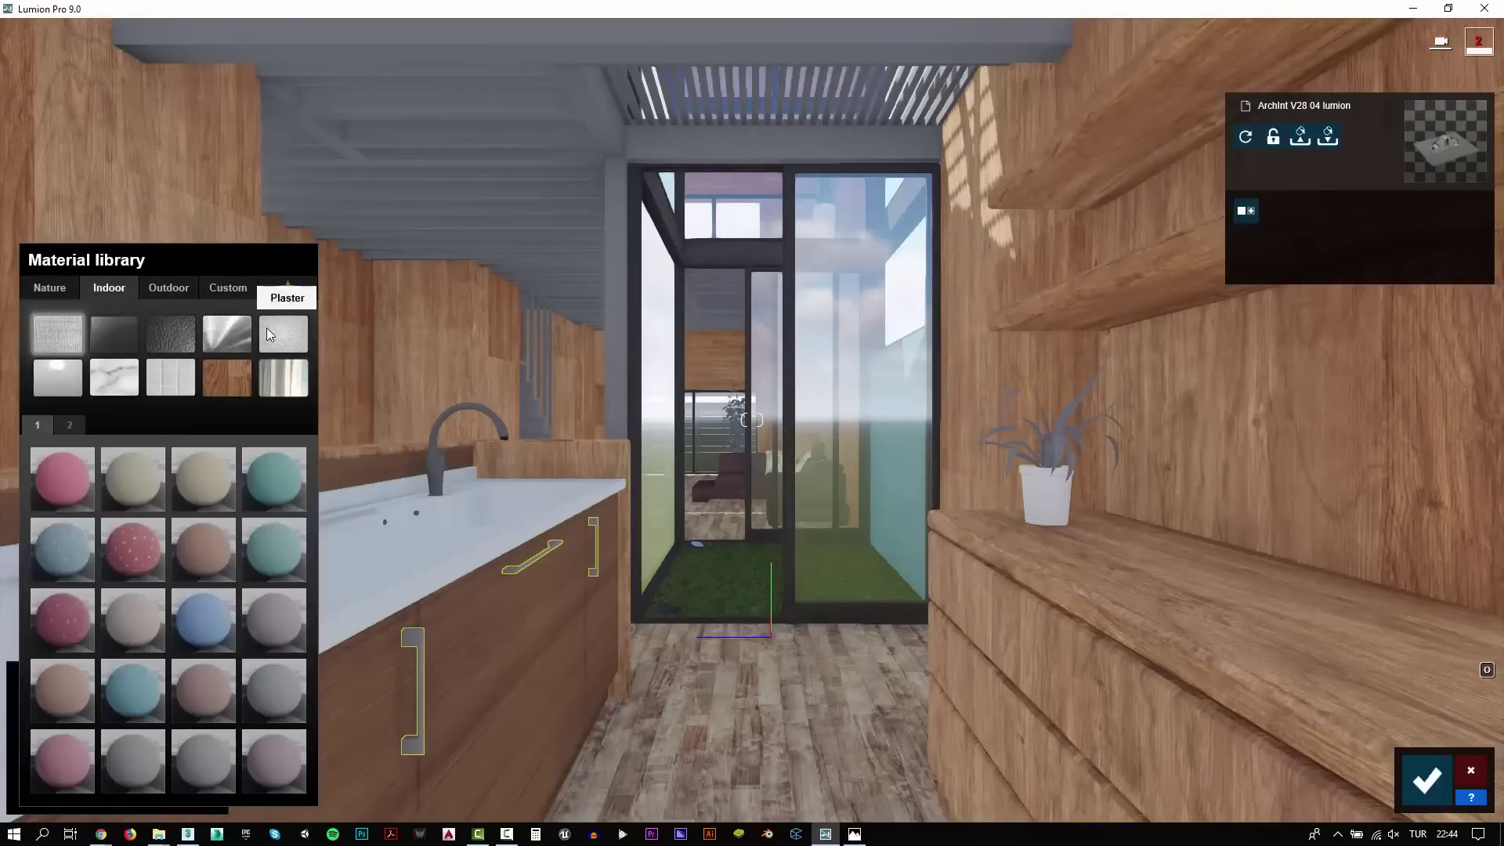
click(223, 340)
click(73, 470)
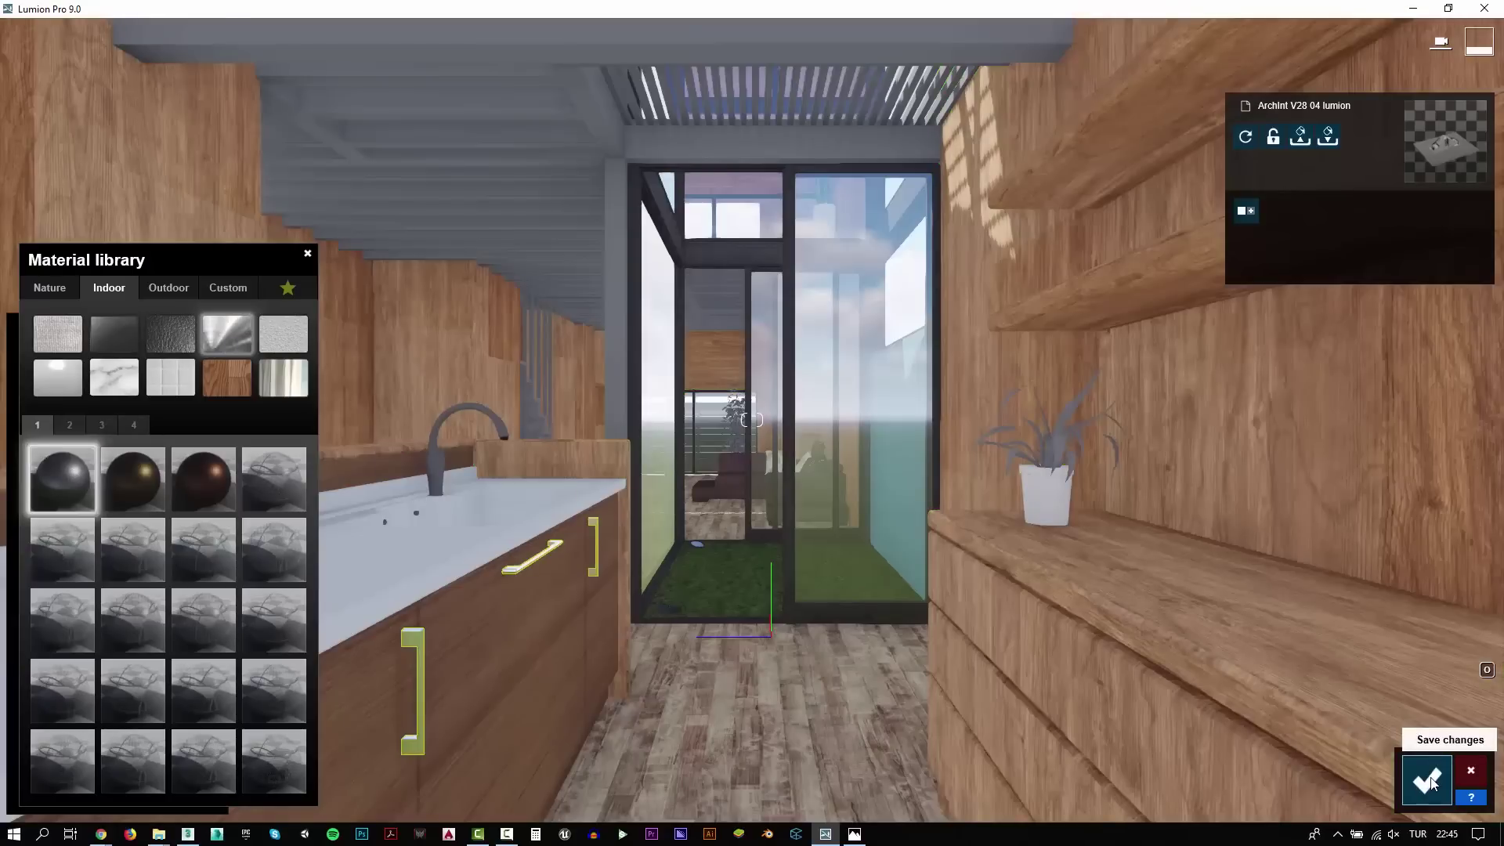
click(1430, 784)
Give the plant a Standard material with the plant1 diffuse texture, reduced tint and lower gloss
click(1097, 469)
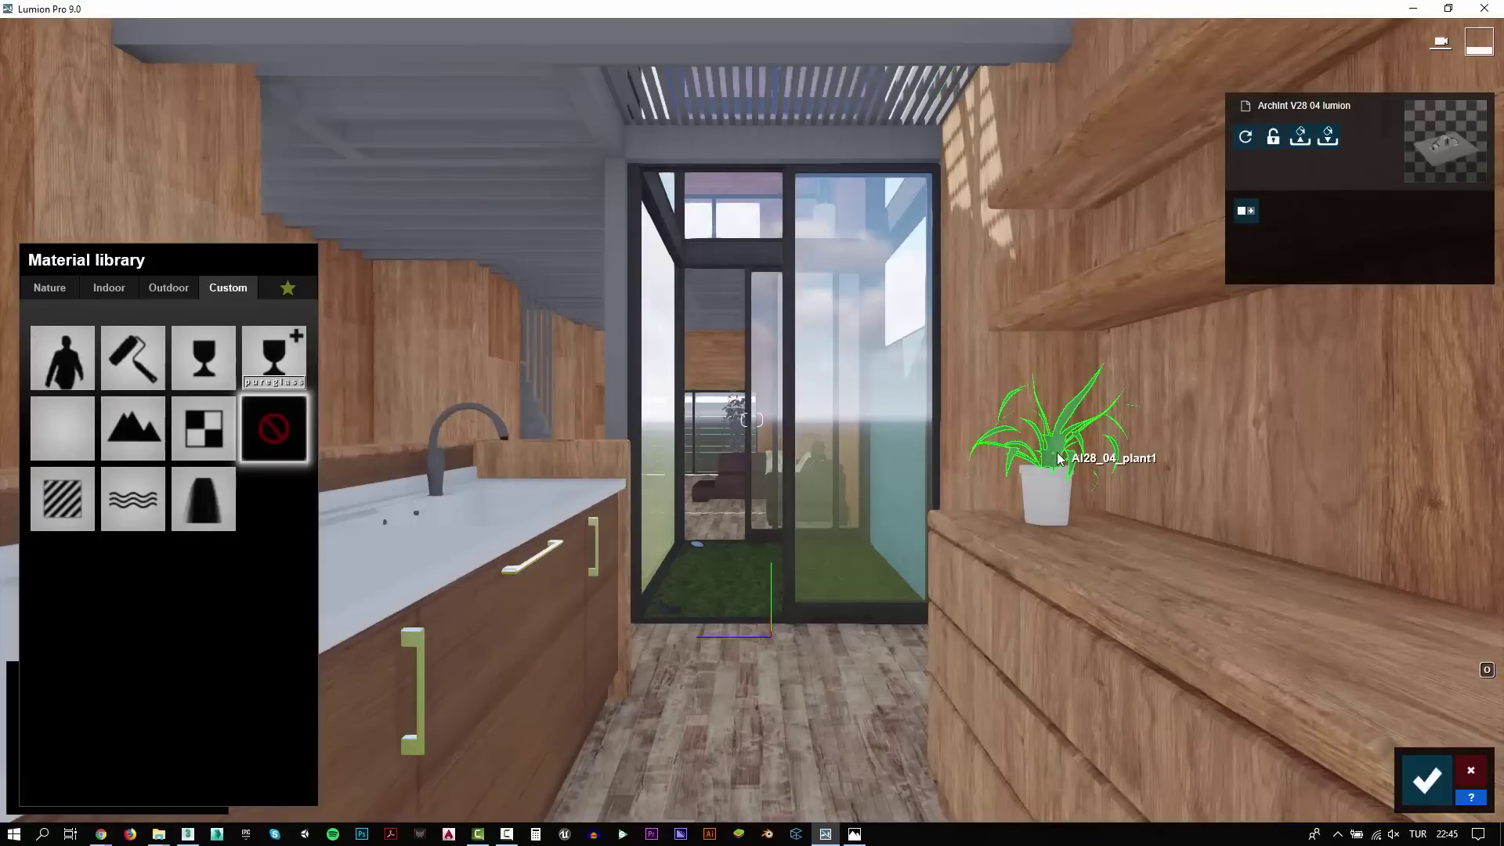
click(58, 514)
click(146, 412)
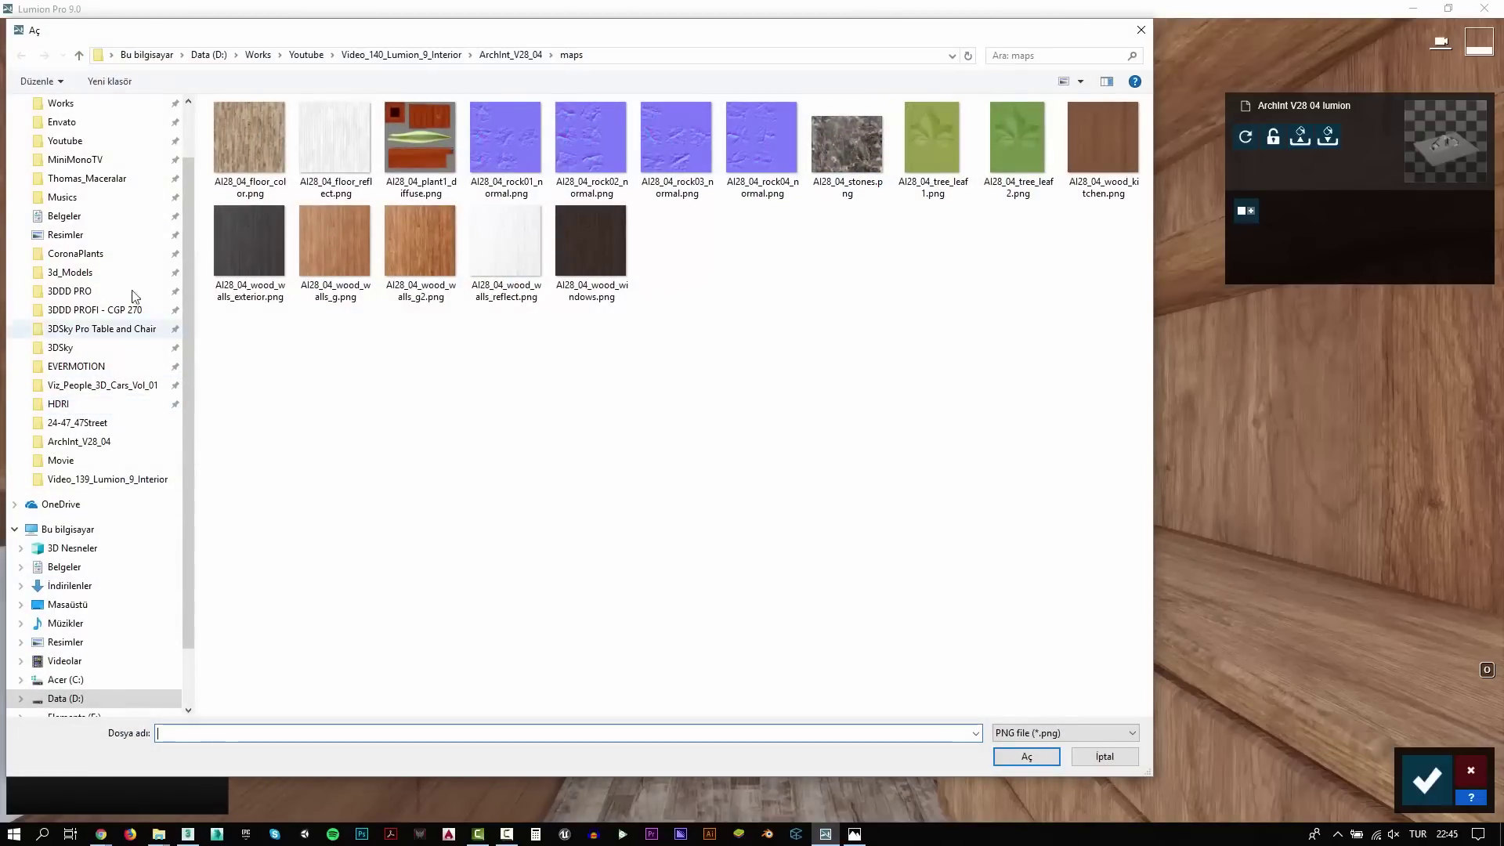
scroll(148, 392, up, 3)
click(14, 115)
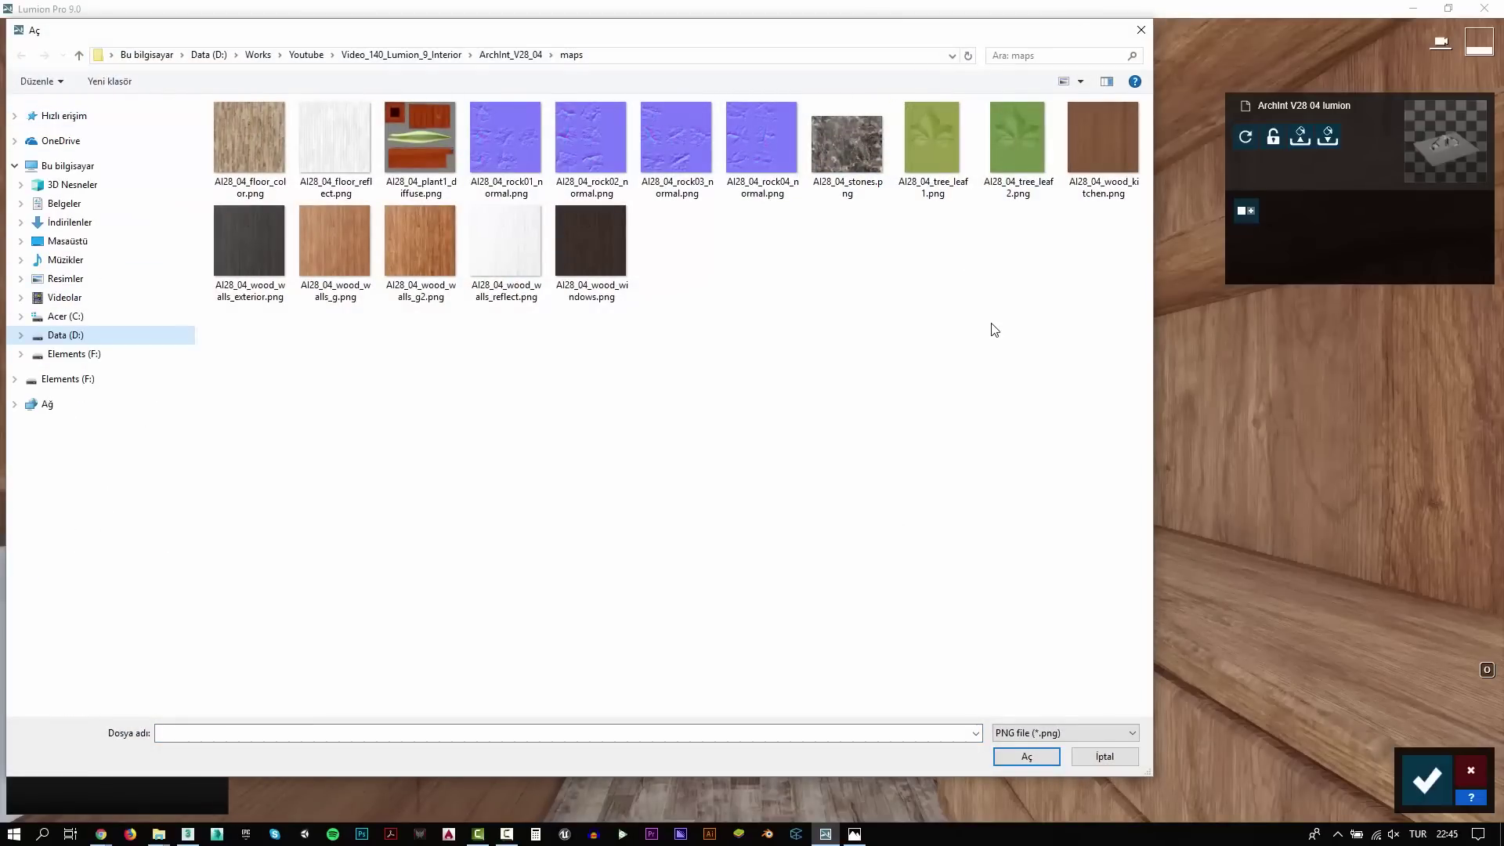
double_click(431, 144)
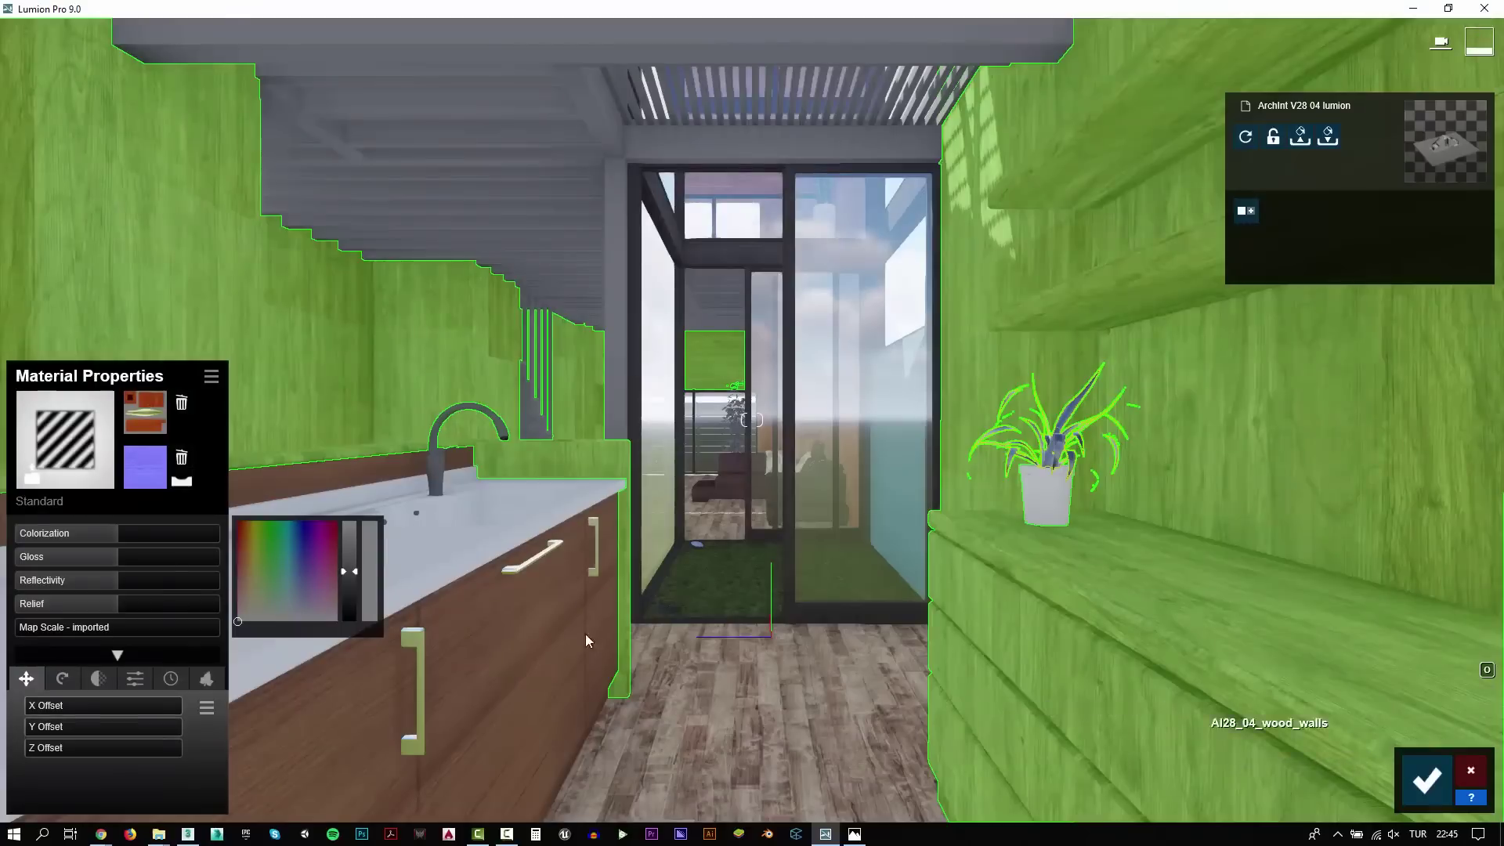
click(30, 534)
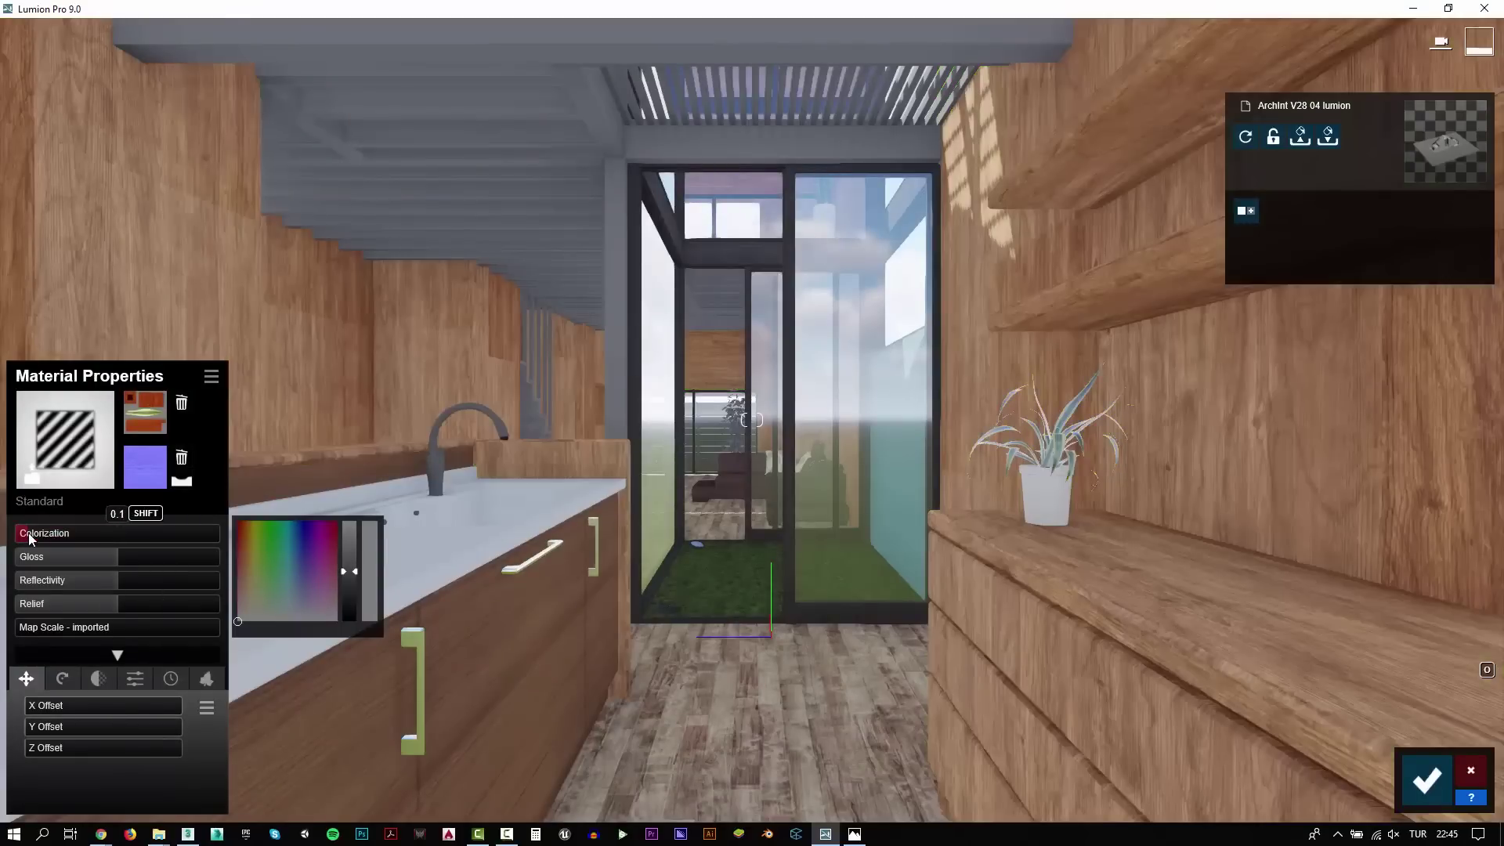
click(45, 557)
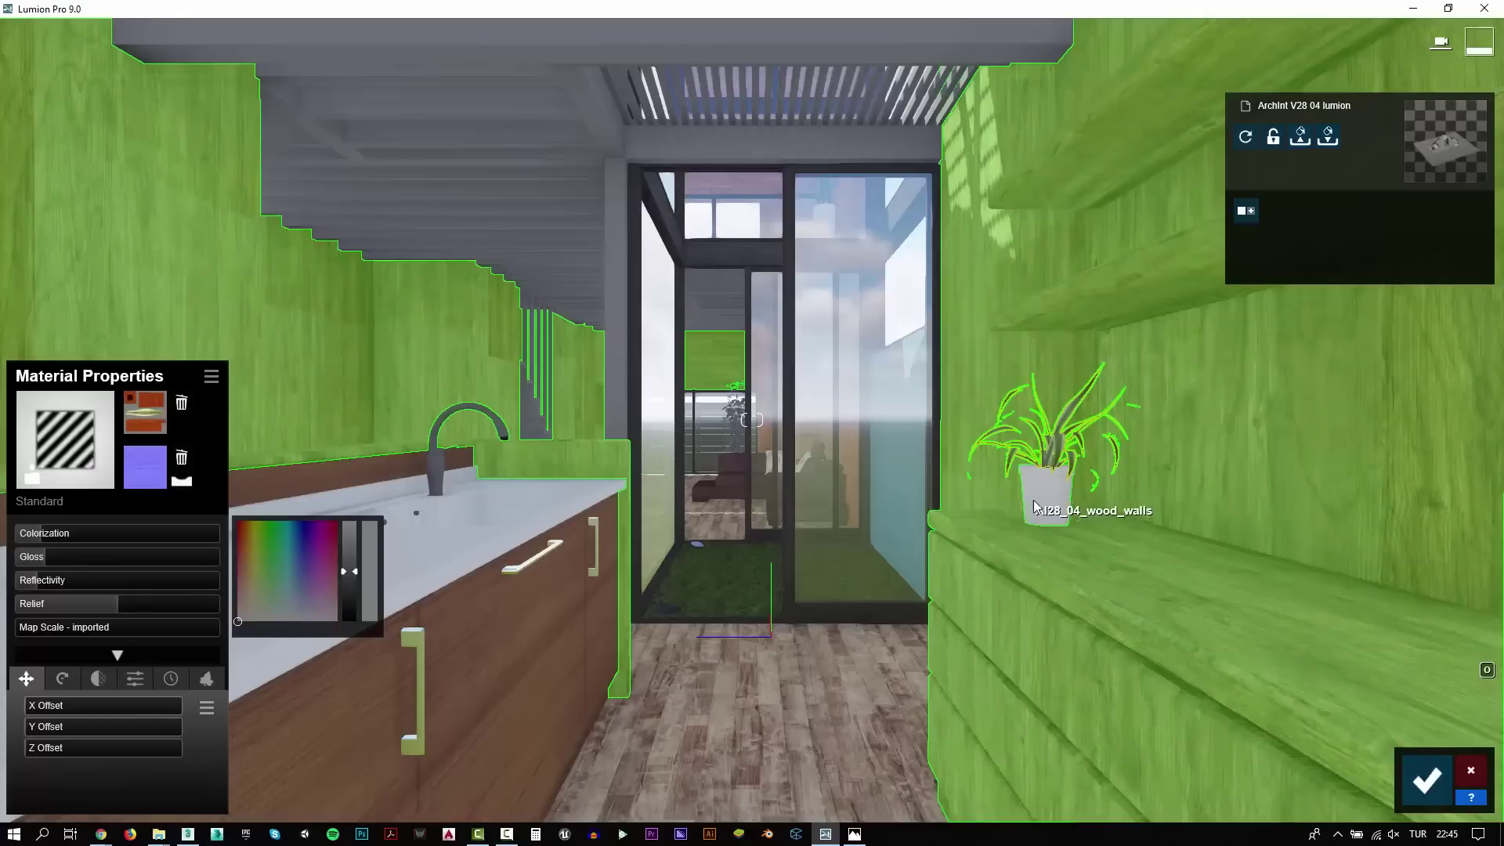
Give the pot a Standard material using AI28_04_plant1_diffuse as its colour map
click(1046, 494)
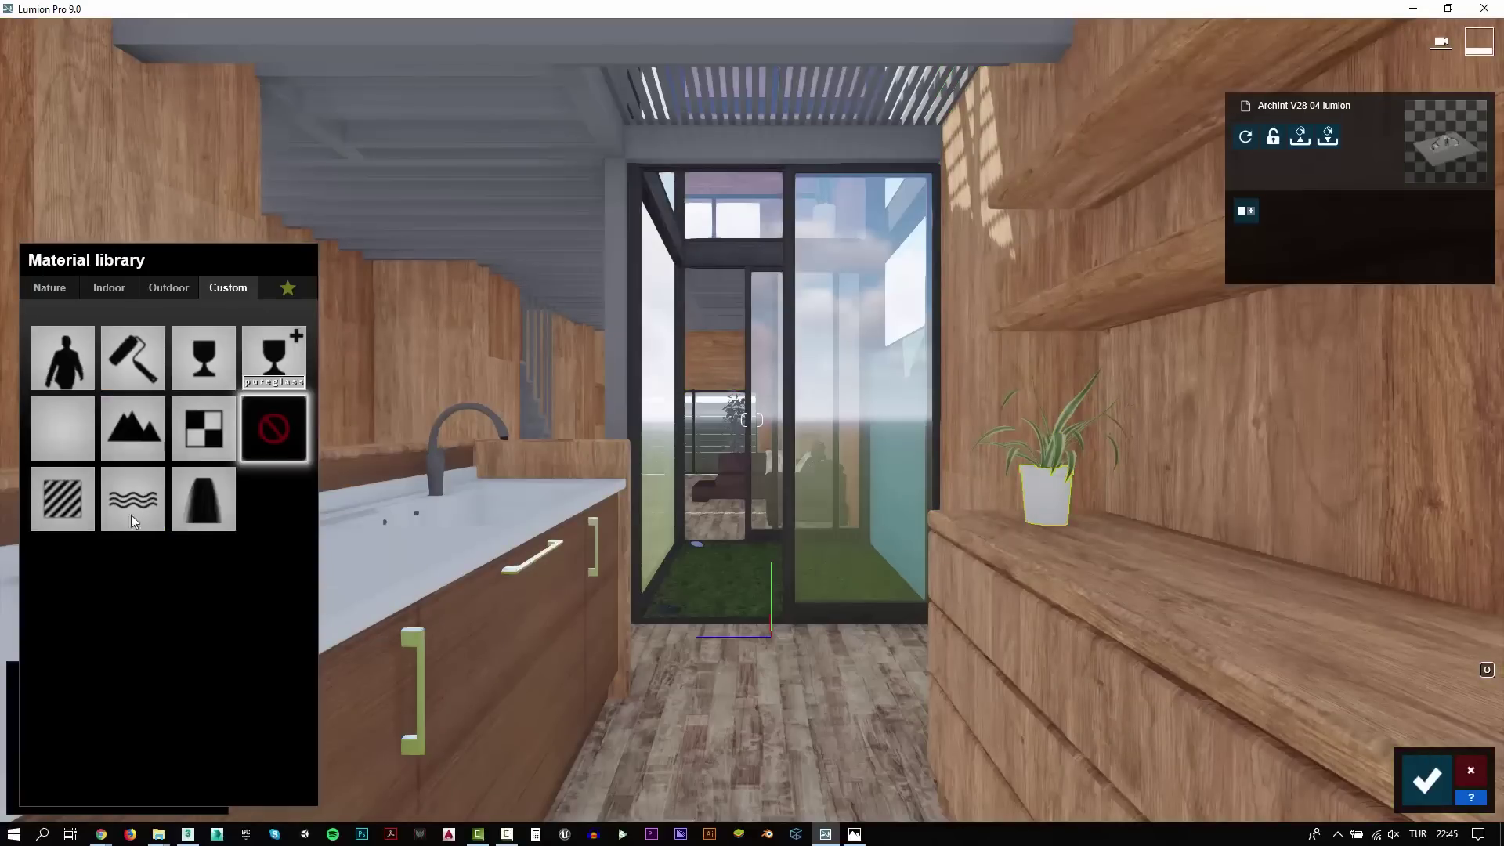
click(87, 510)
click(154, 408)
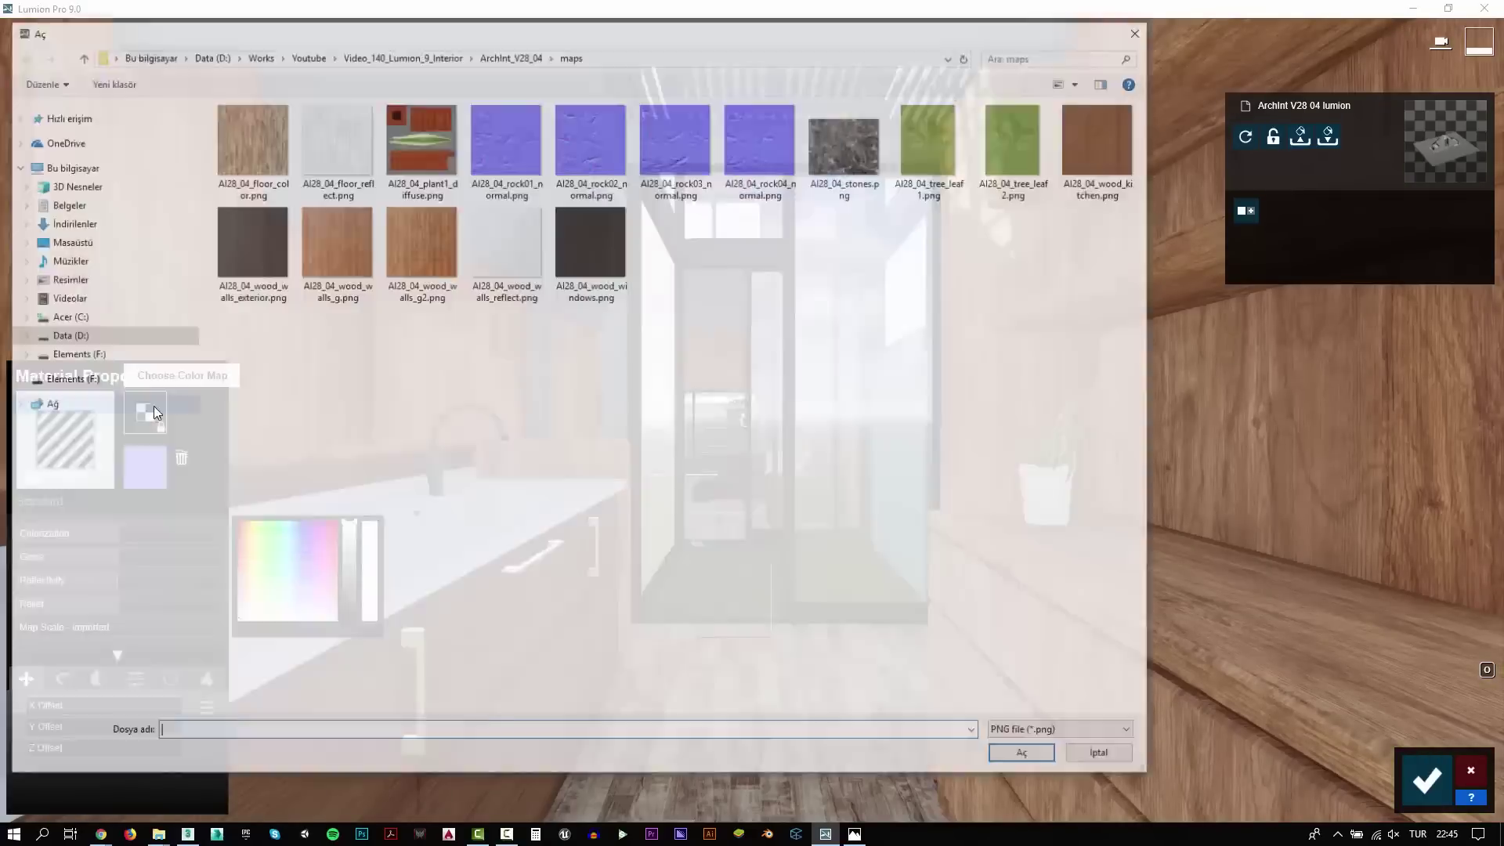
double_click(438, 146)
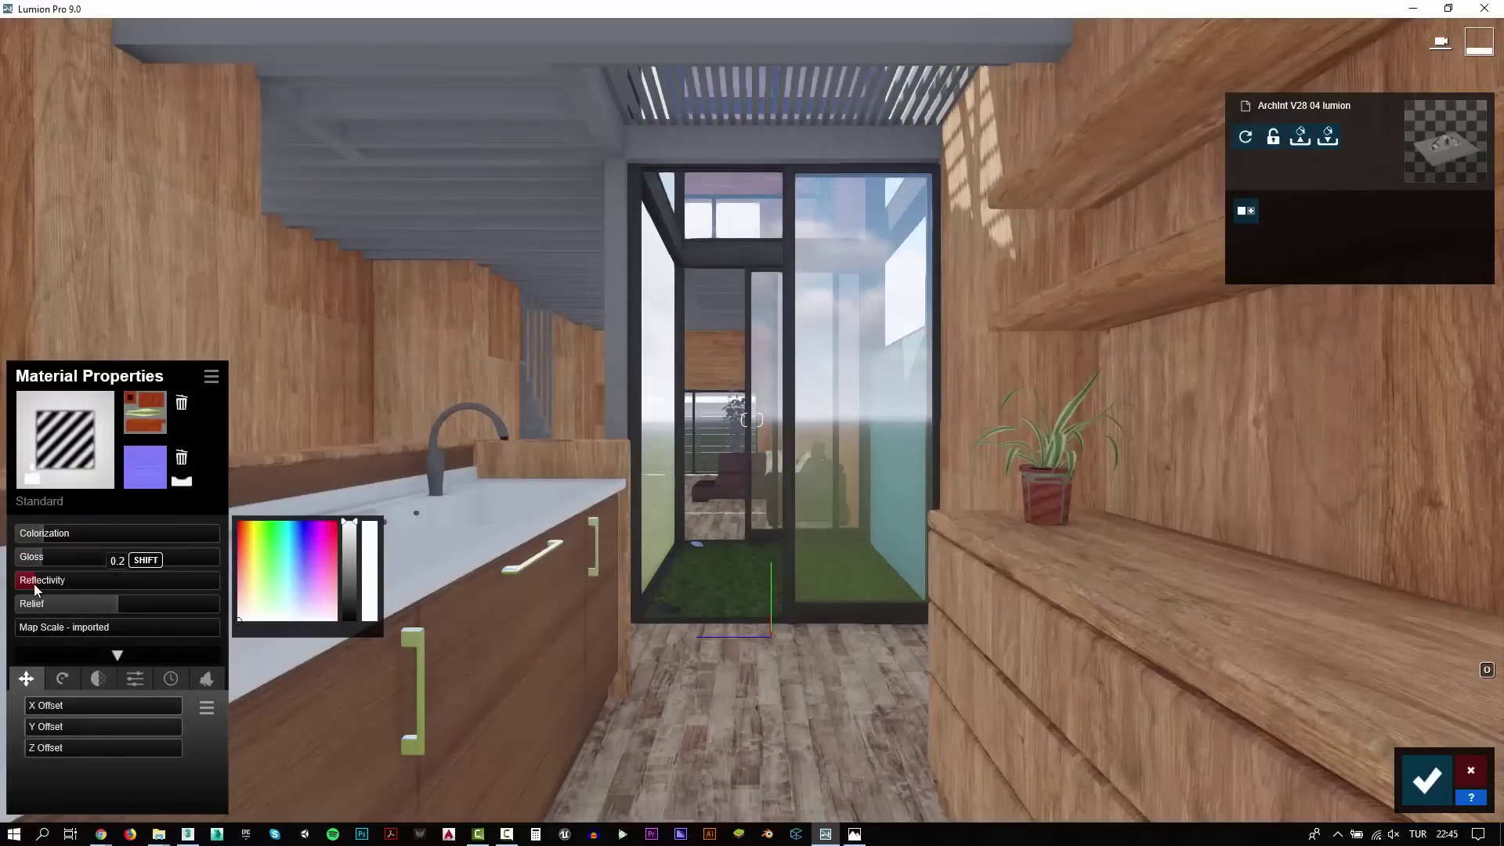
Apply Plastic Glossy 012 from Indoor > Plastics page 3 to the pot, colorized to 0.7, and save
click(59, 450)
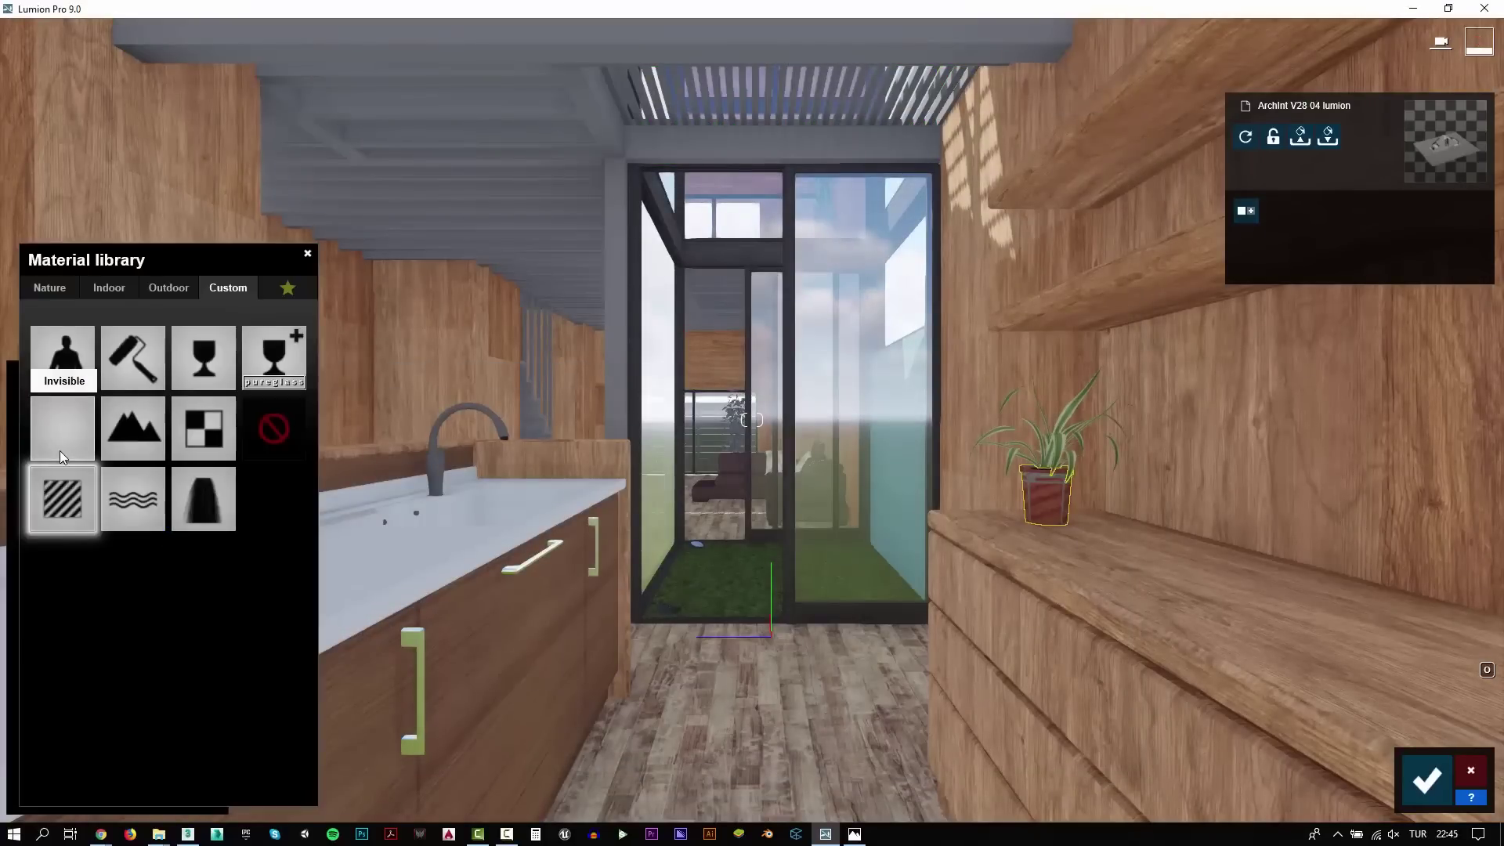
click(109, 288)
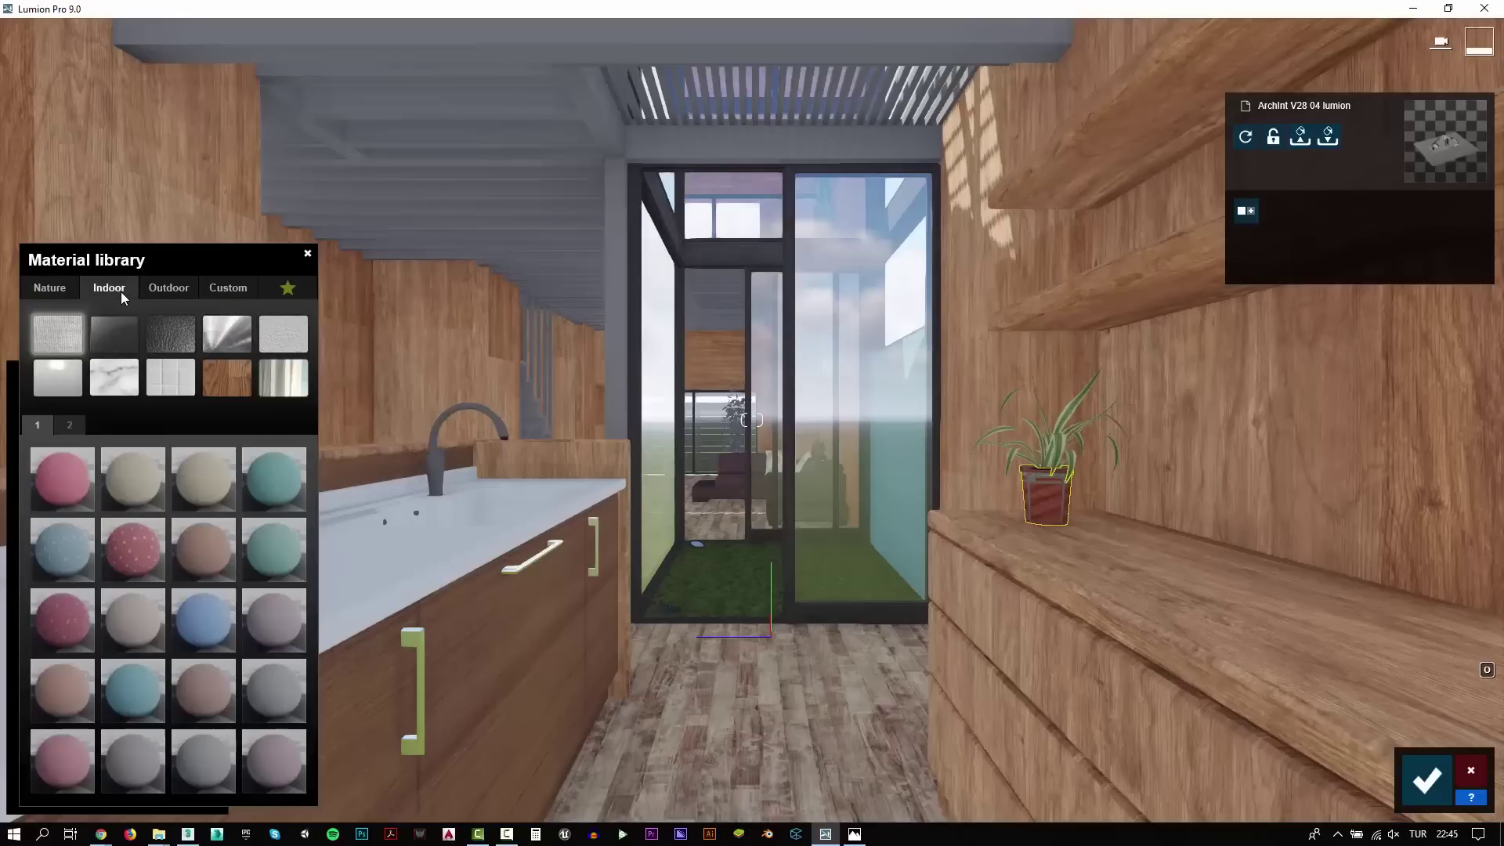
click(77, 377)
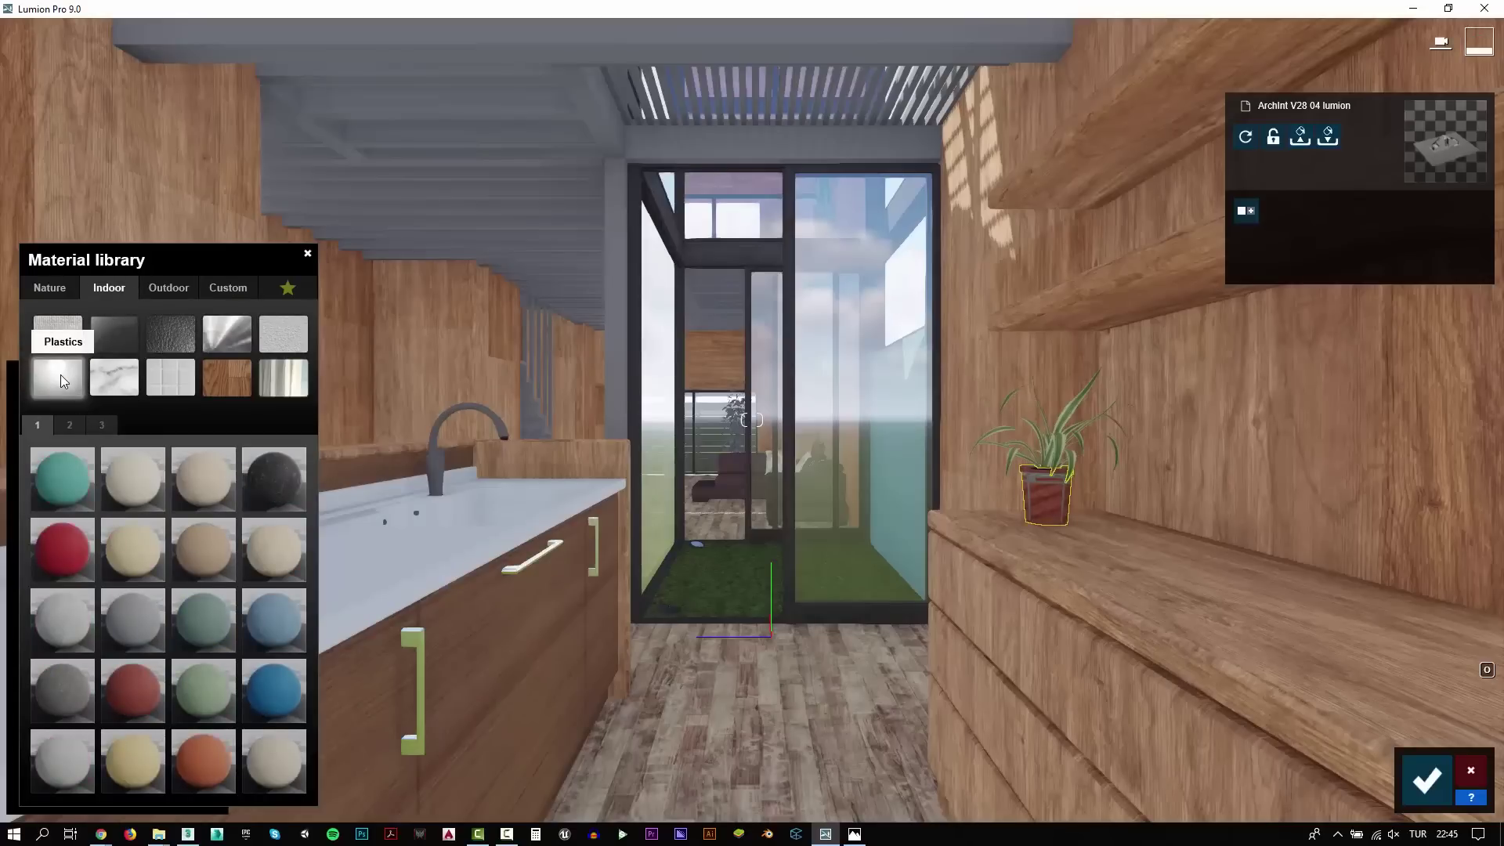
click(74, 428)
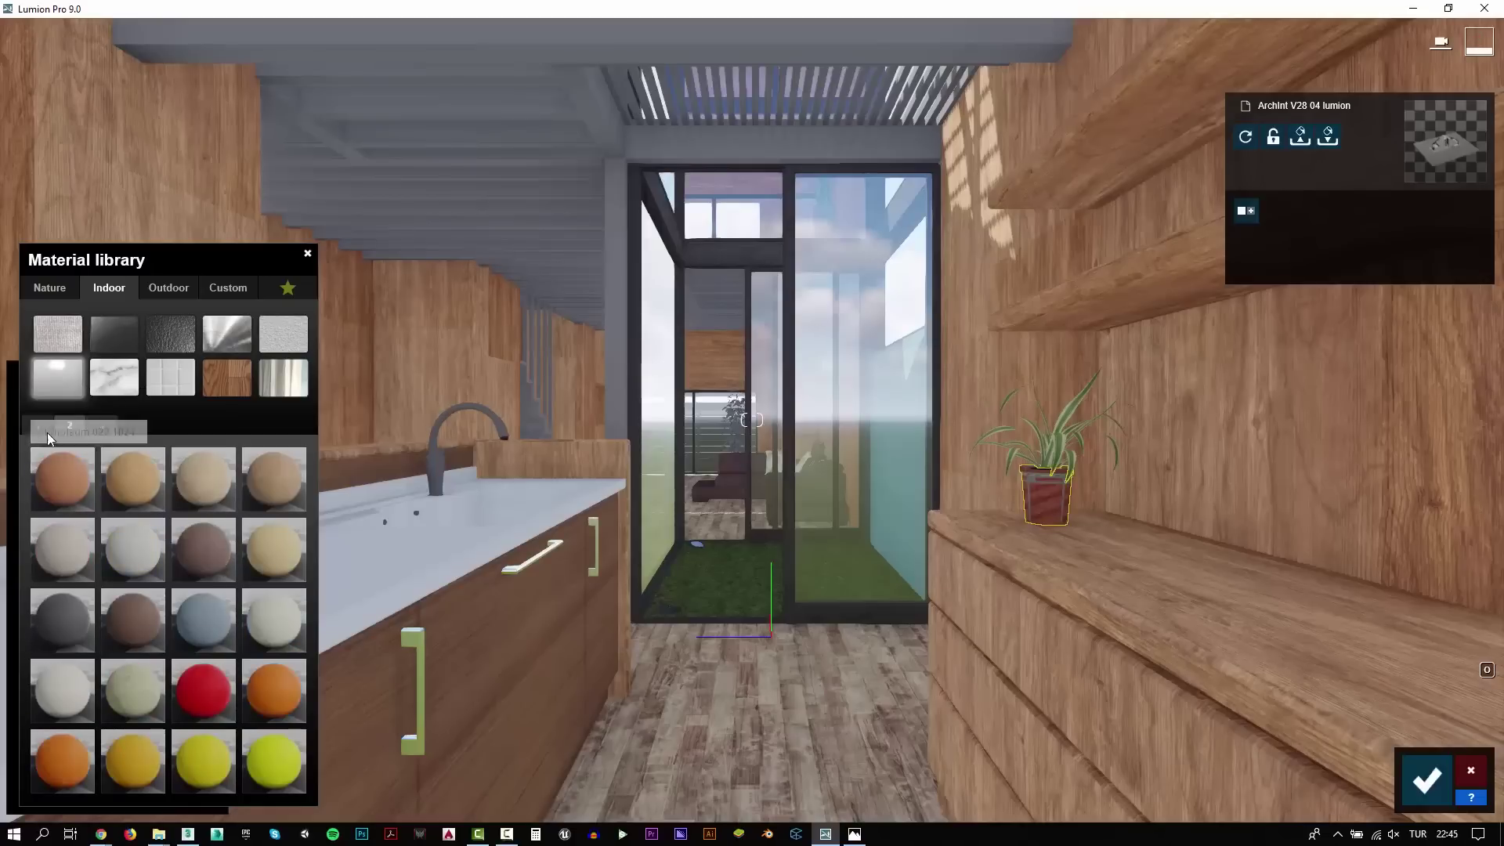
click(105, 421)
click(83, 423)
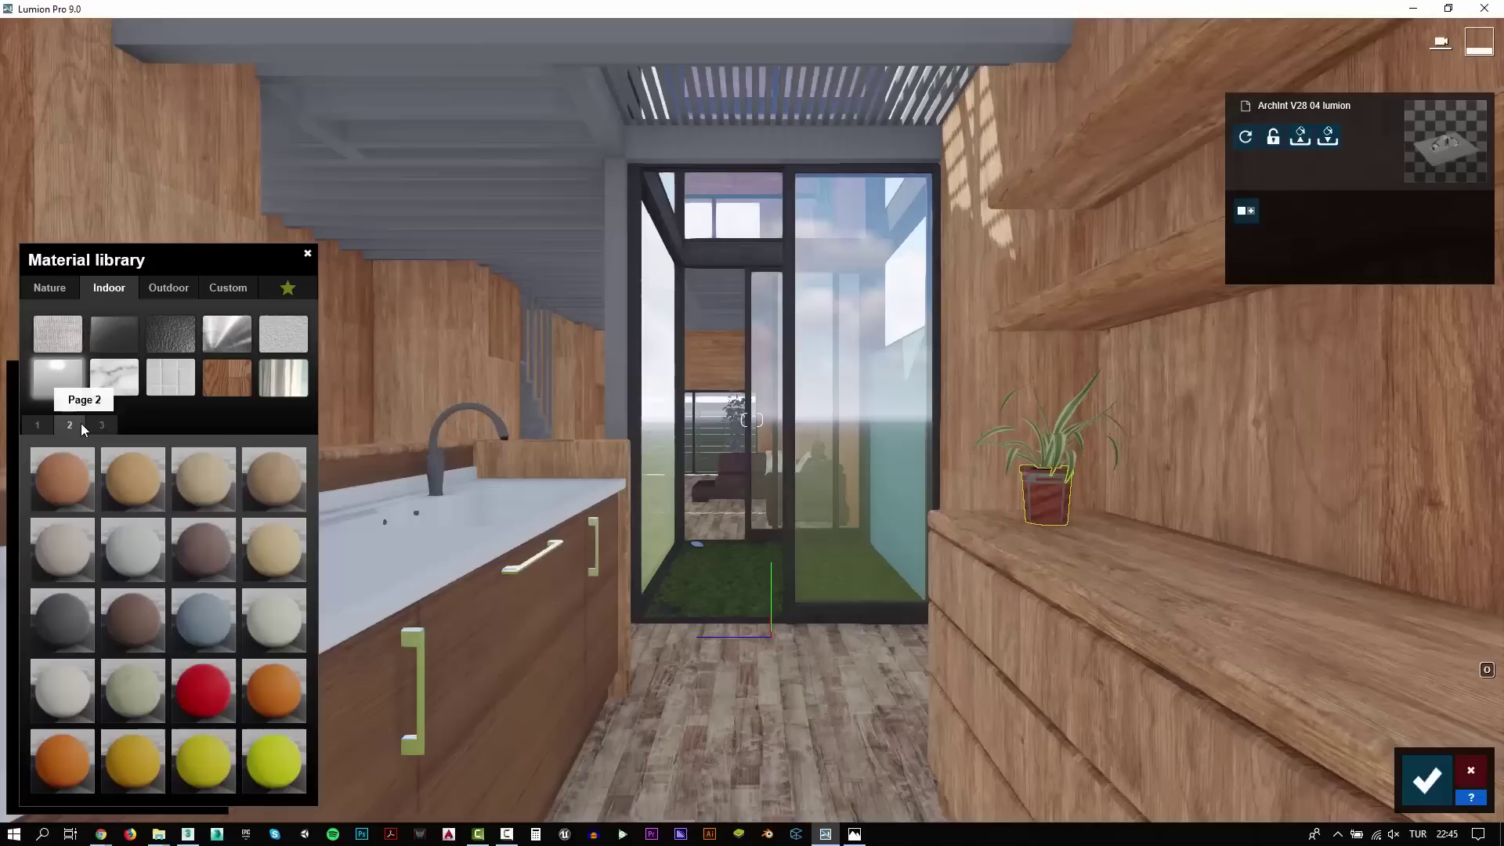
click(121, 678)
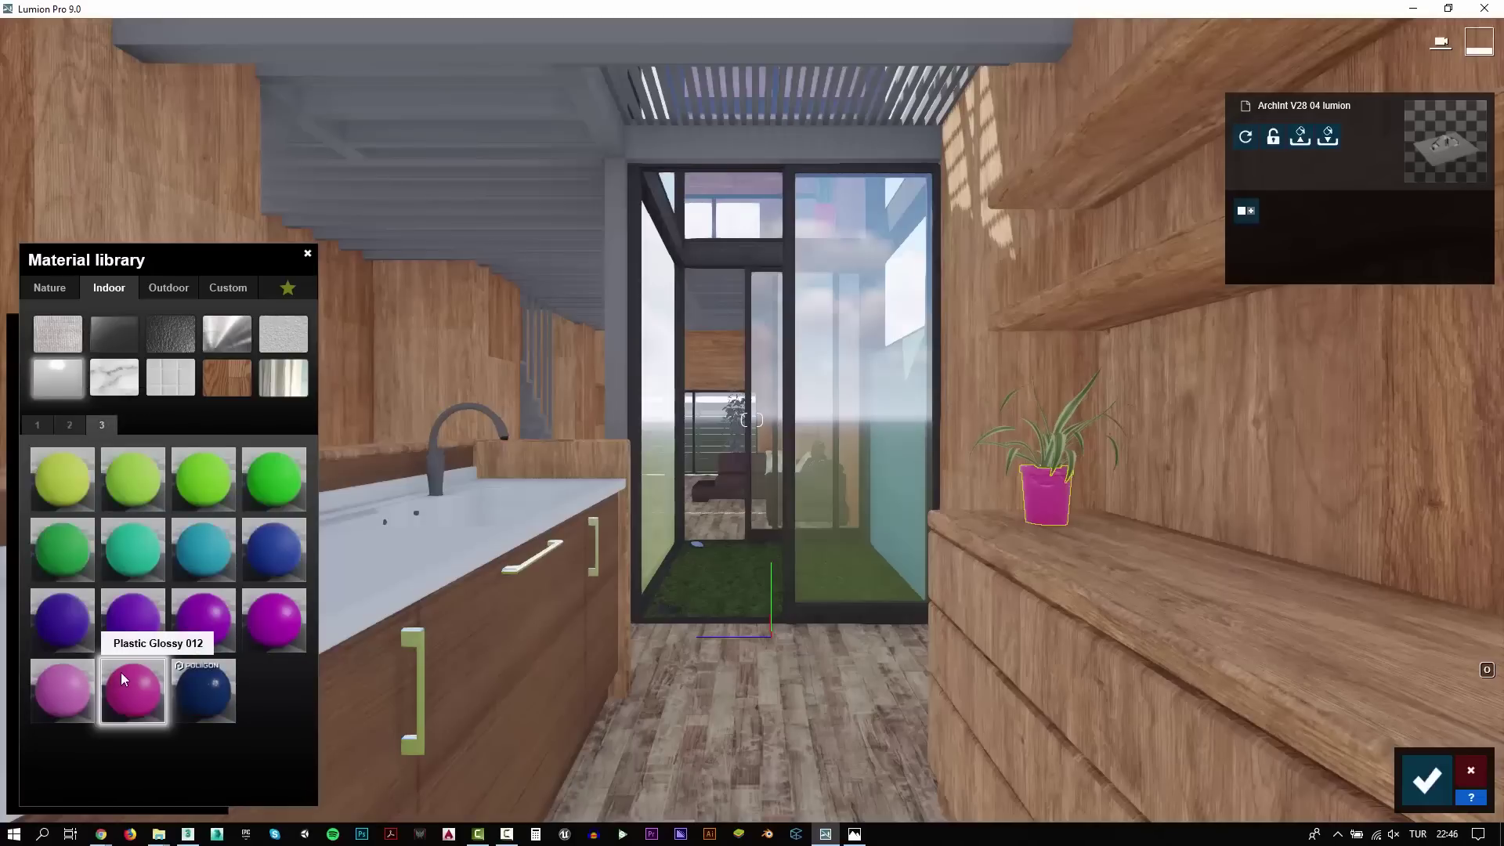
click(70, 529)
click(168, 528)
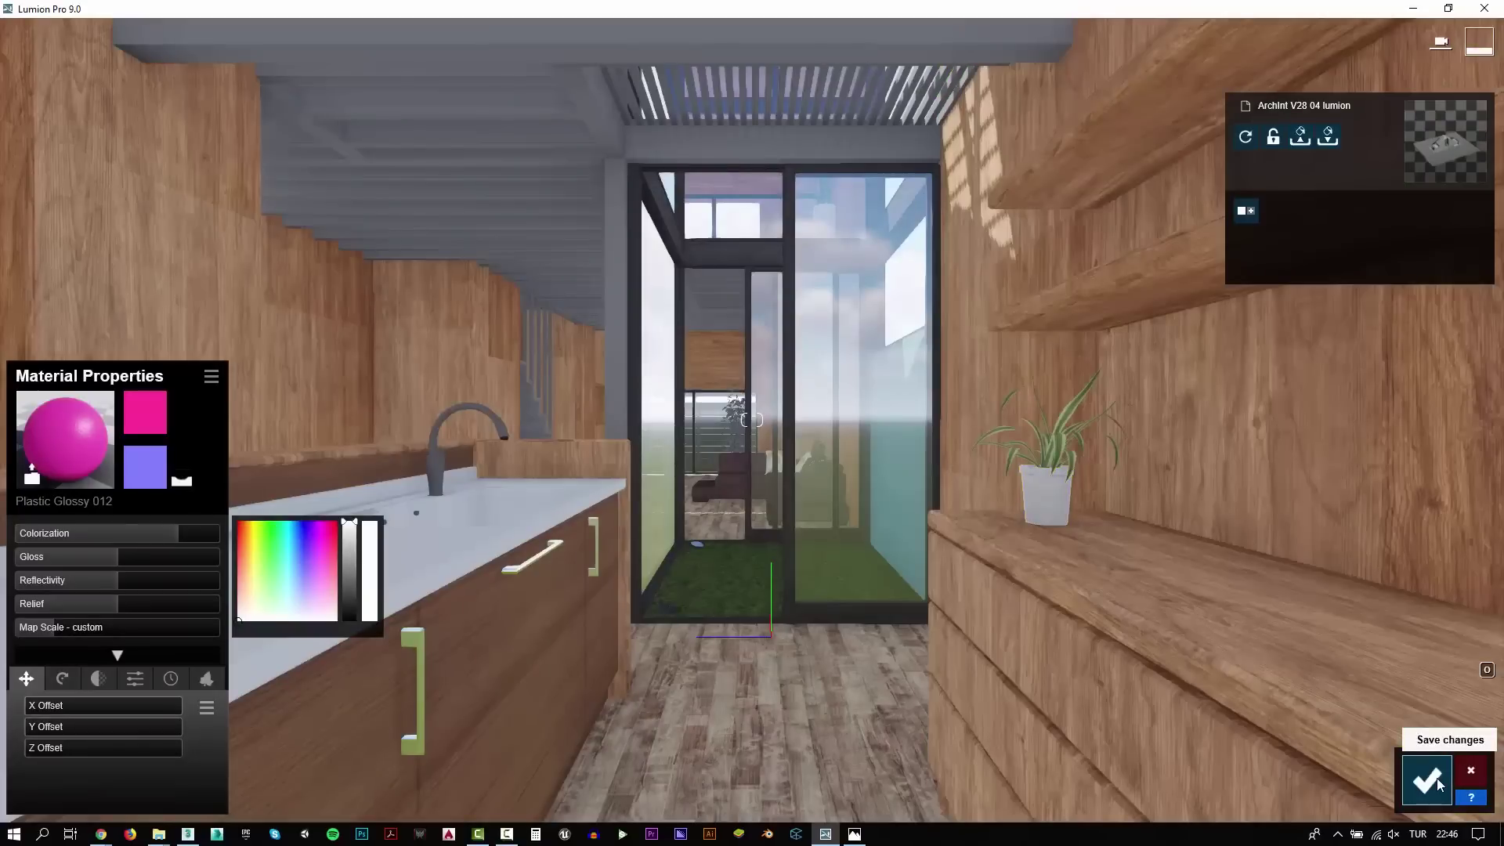
click(1430, 779)
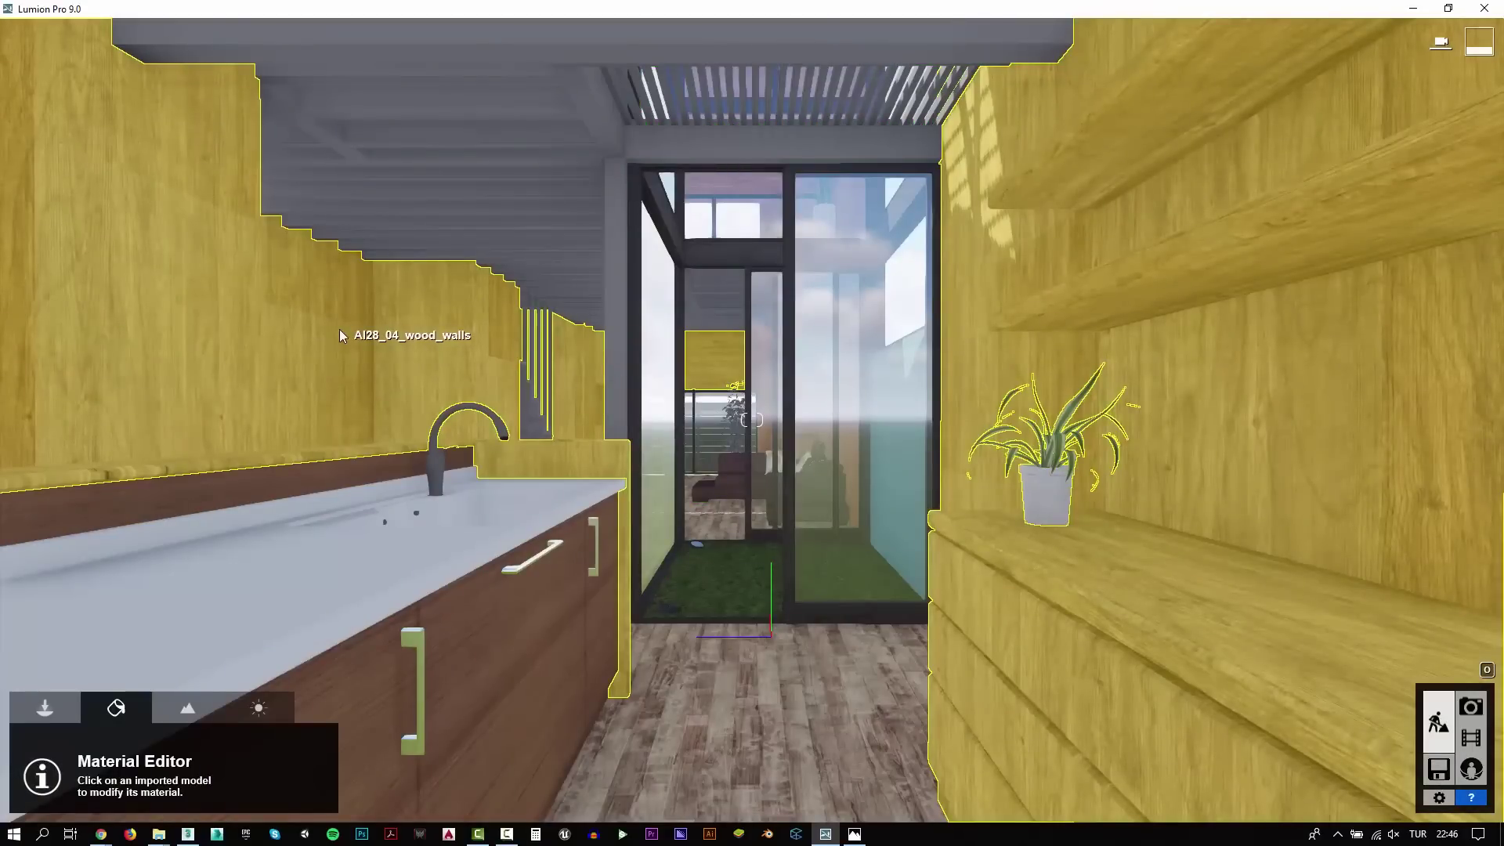
Copy the wall's wood material and paste it onto the AI28_04_wood_03 ceiling's Standard material
click(319, 316)
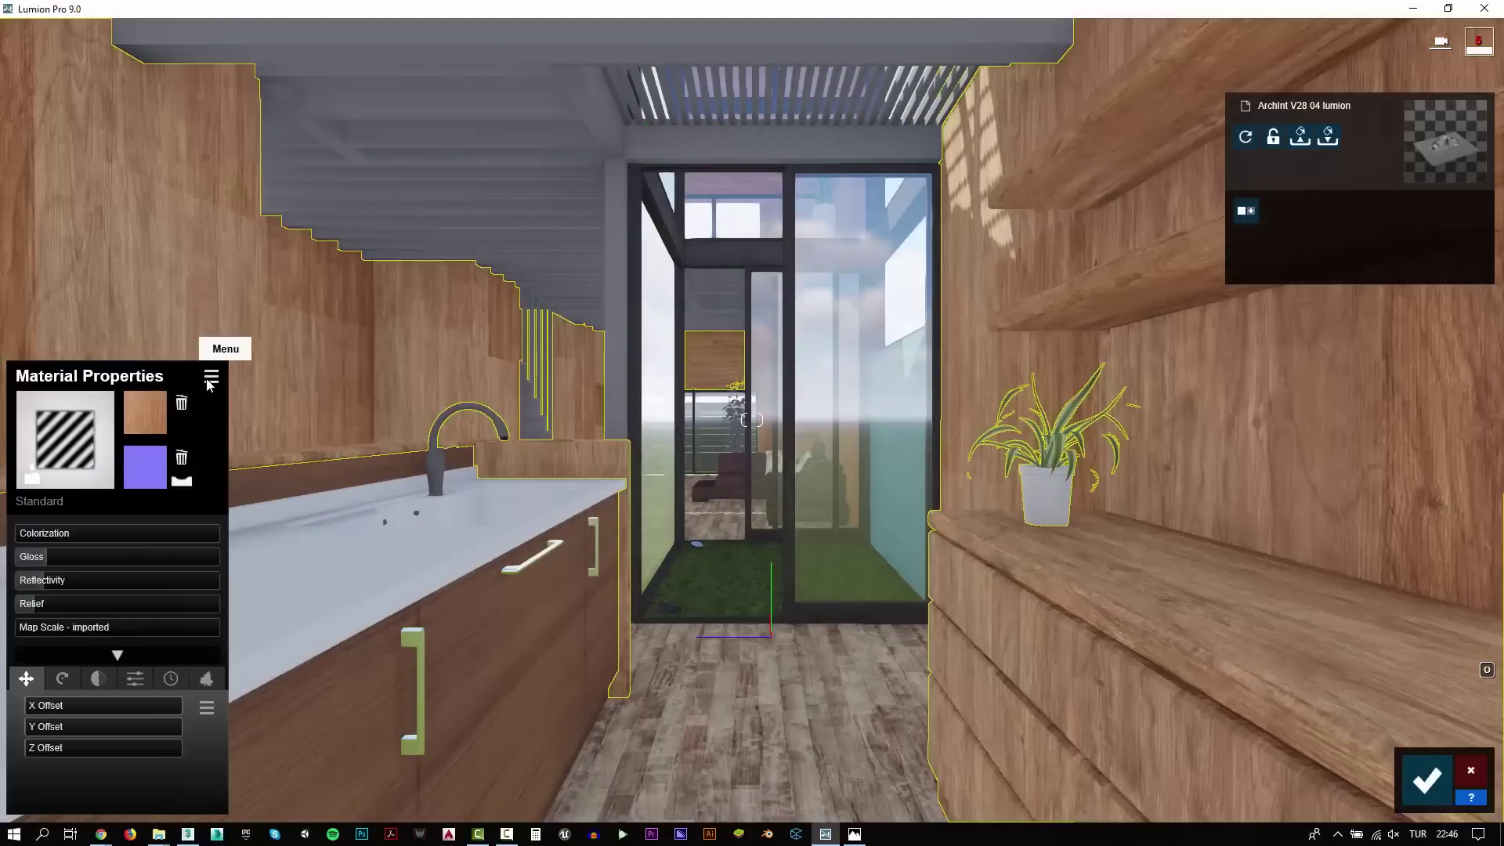
click(210, 377)
click(413, 185)
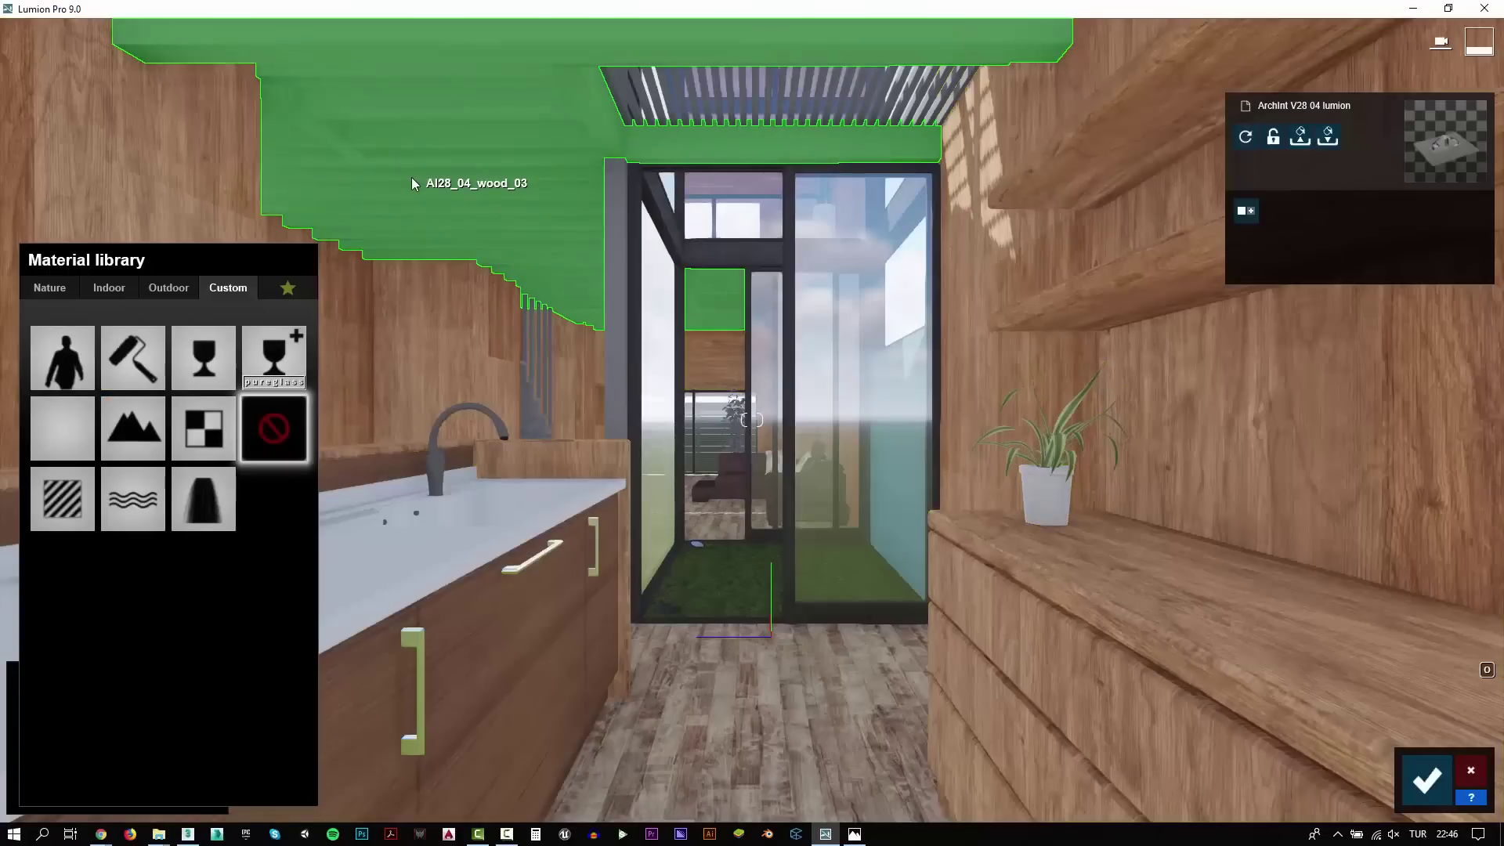
click(122, 495)
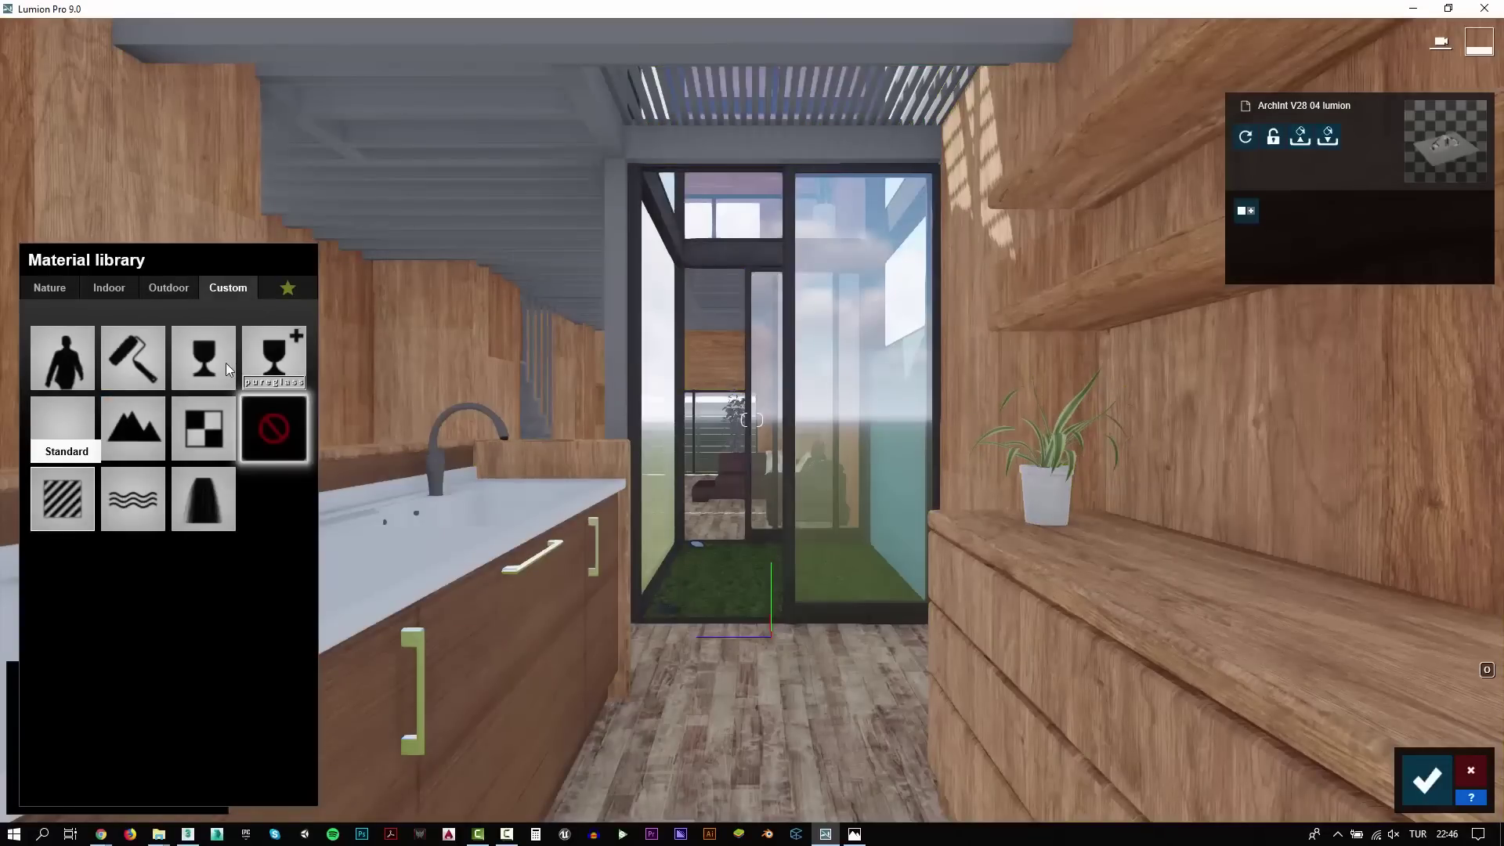
click(211, 376)
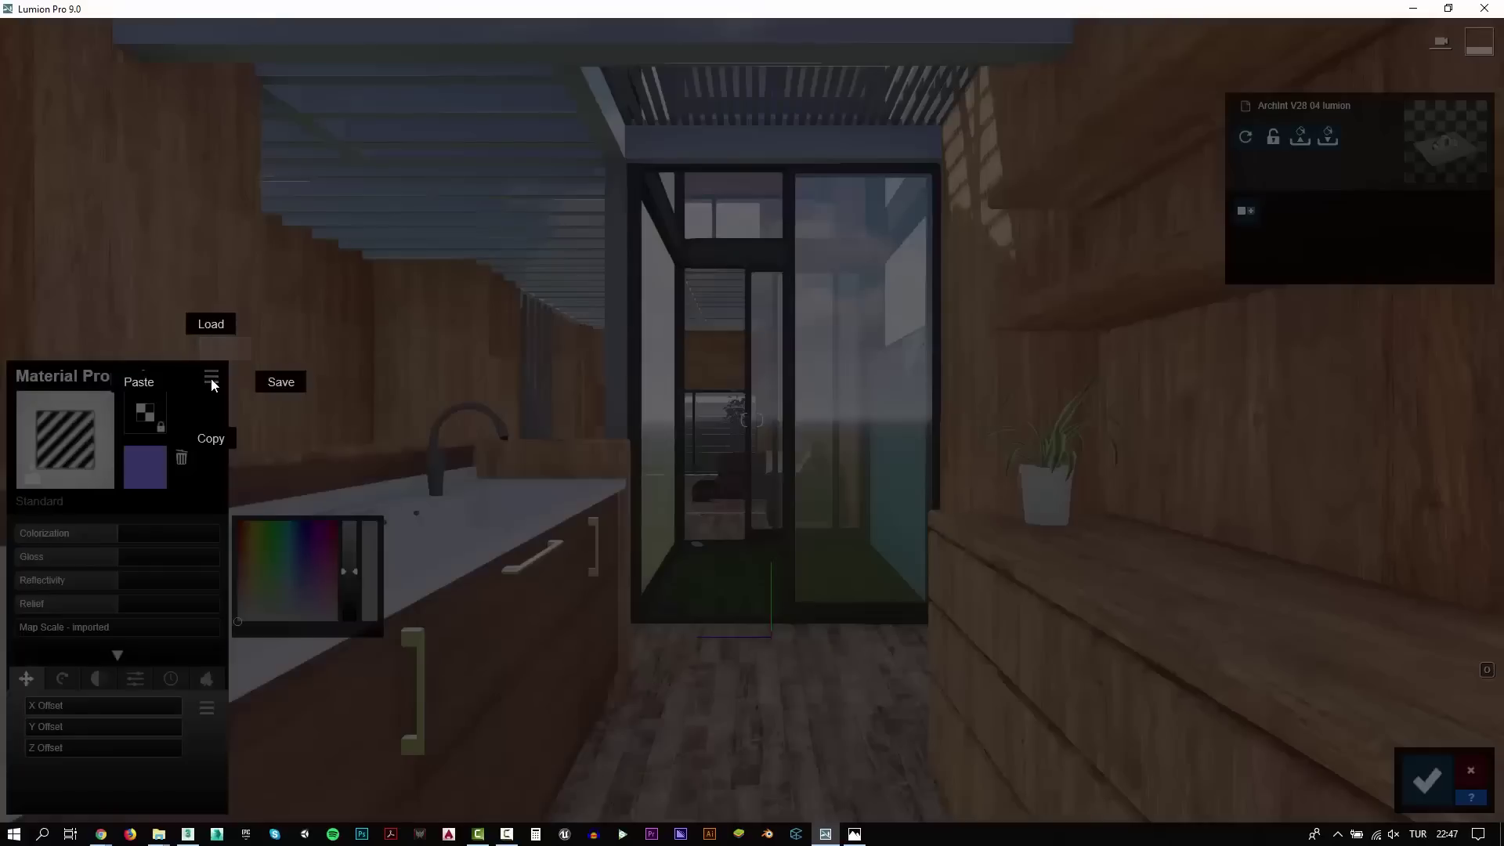
click(134, 390)
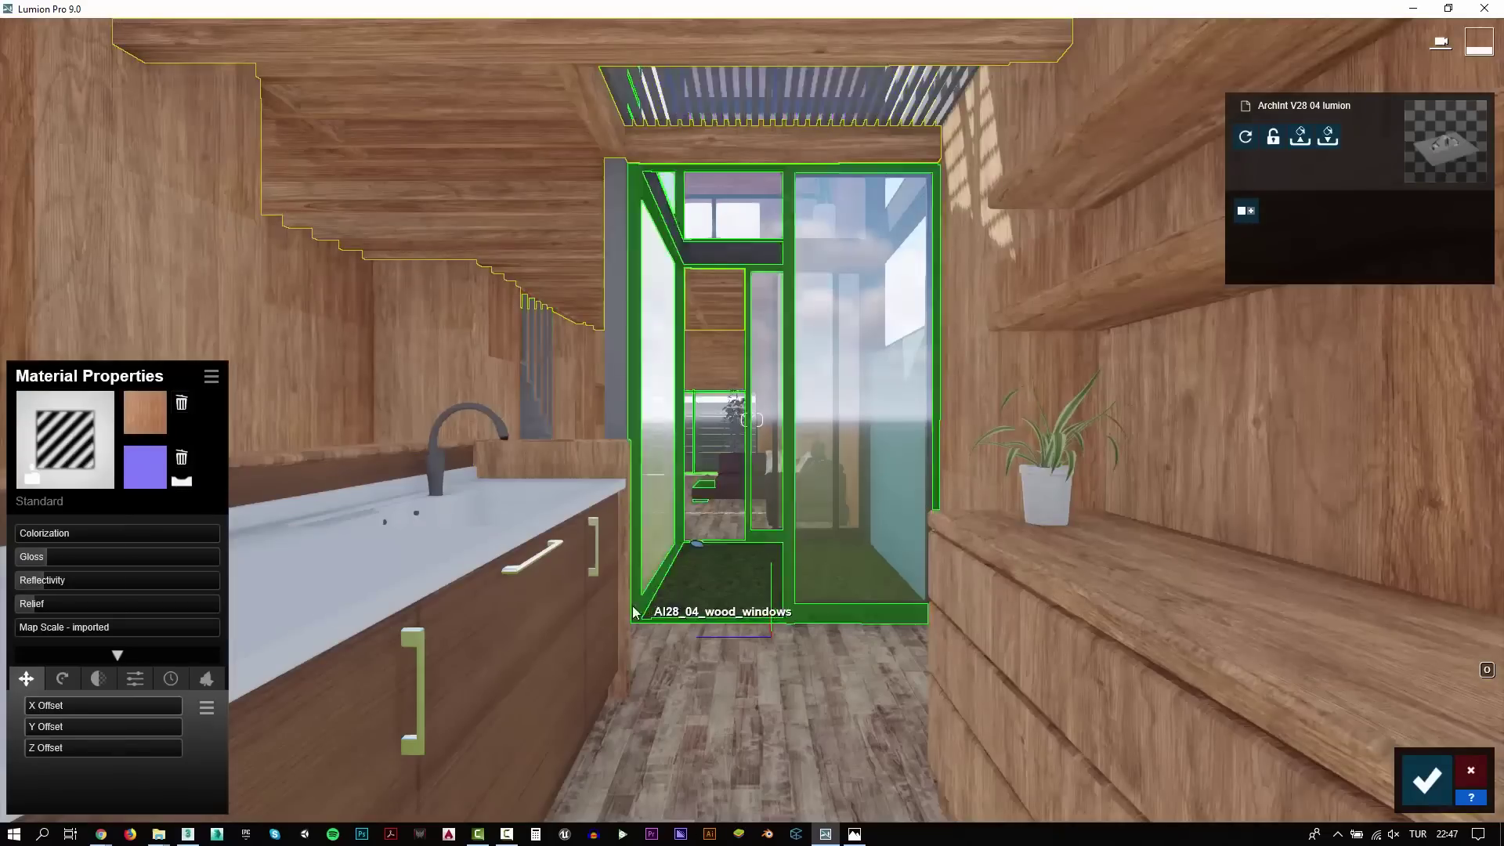
Give the AI28_04_white countertop a Standard material and raise its Gloss
click(435, 557)
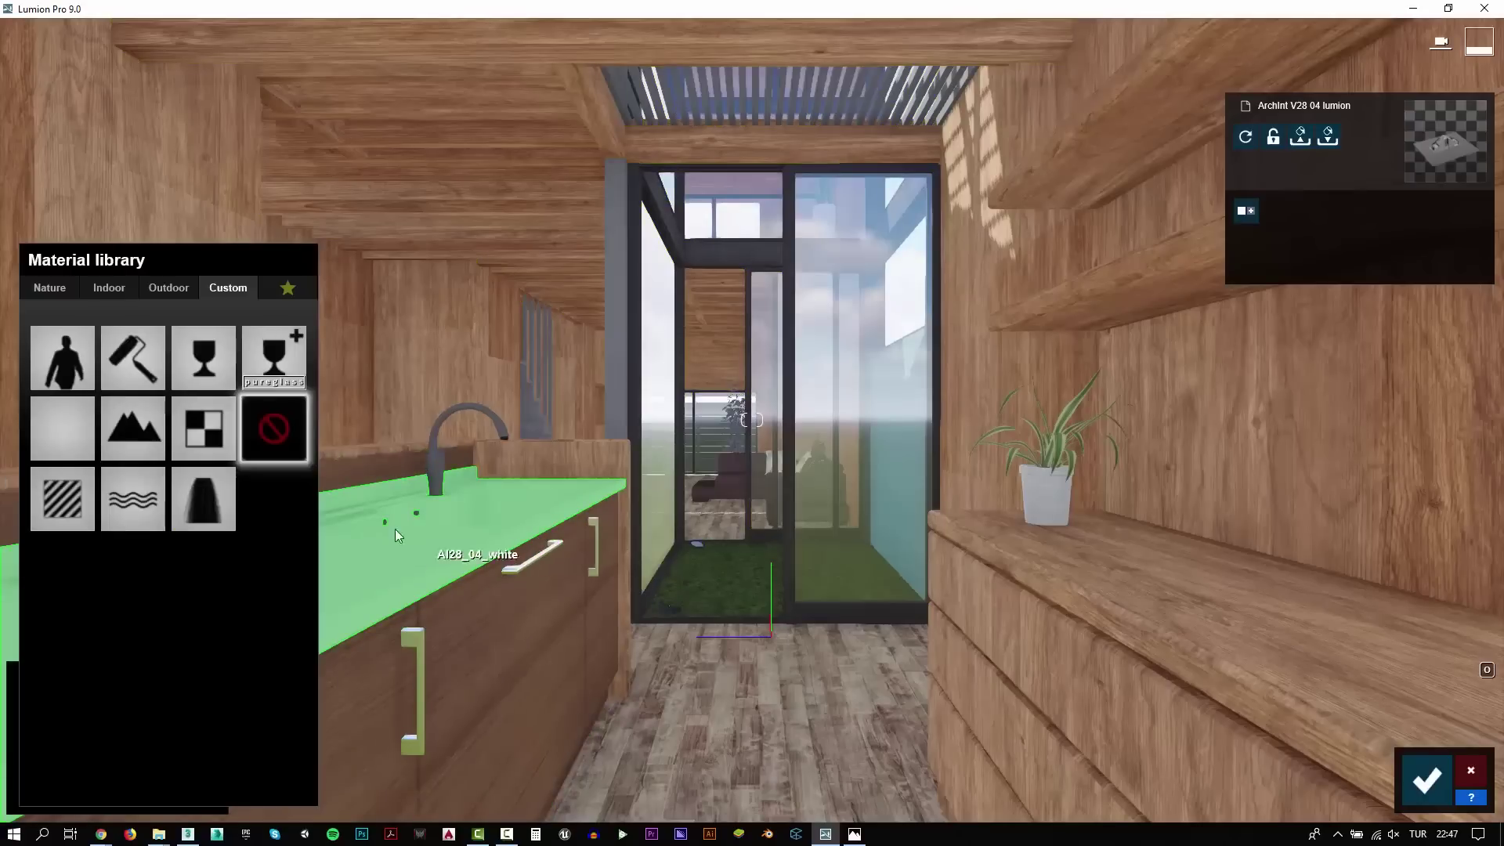
click(59, 495)
mouse_move(117, 534)
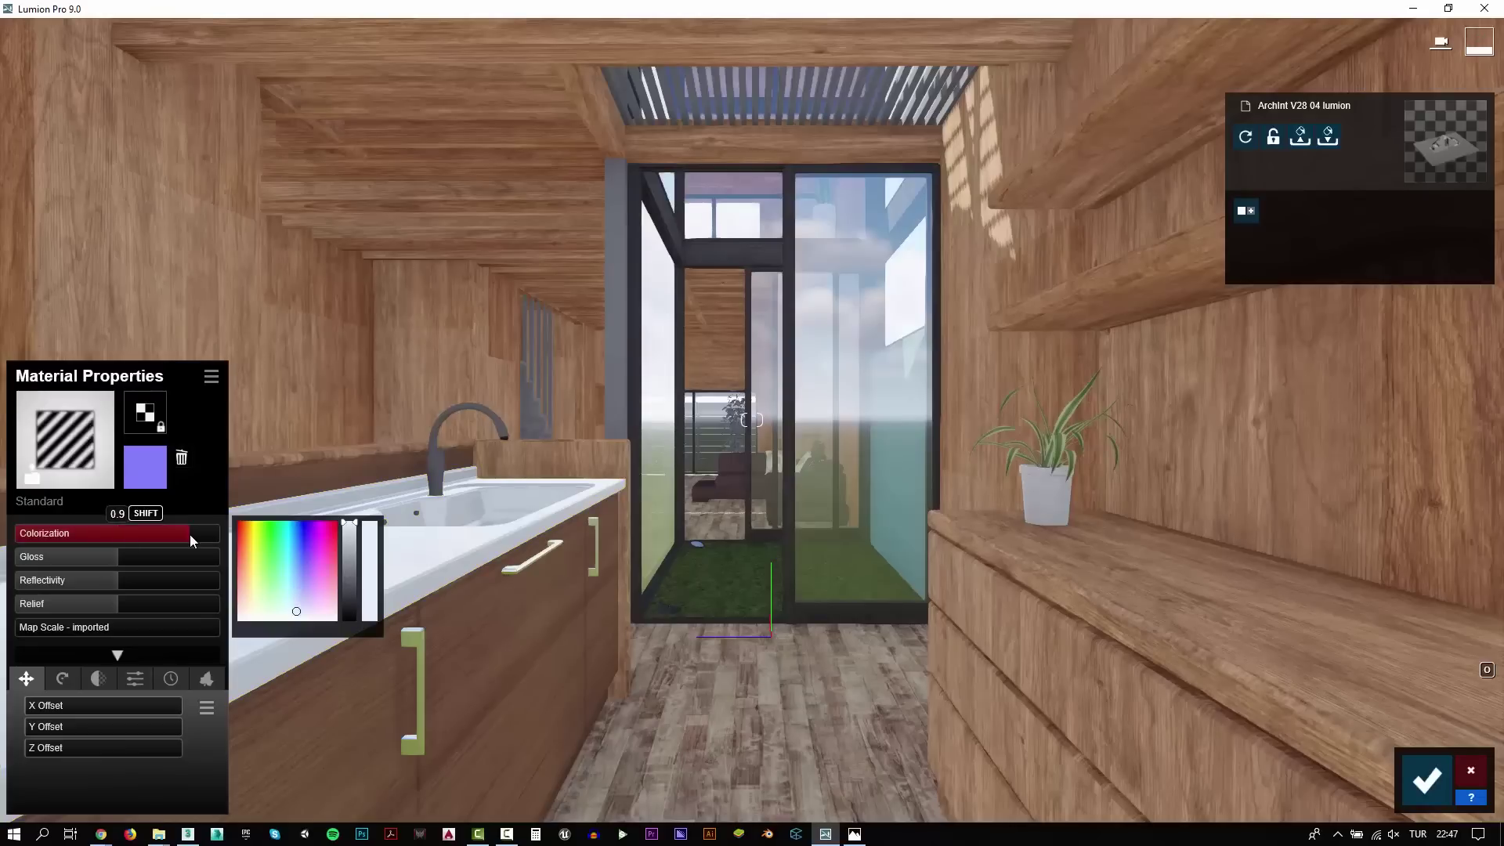
drag(66, 561, 78, 557)
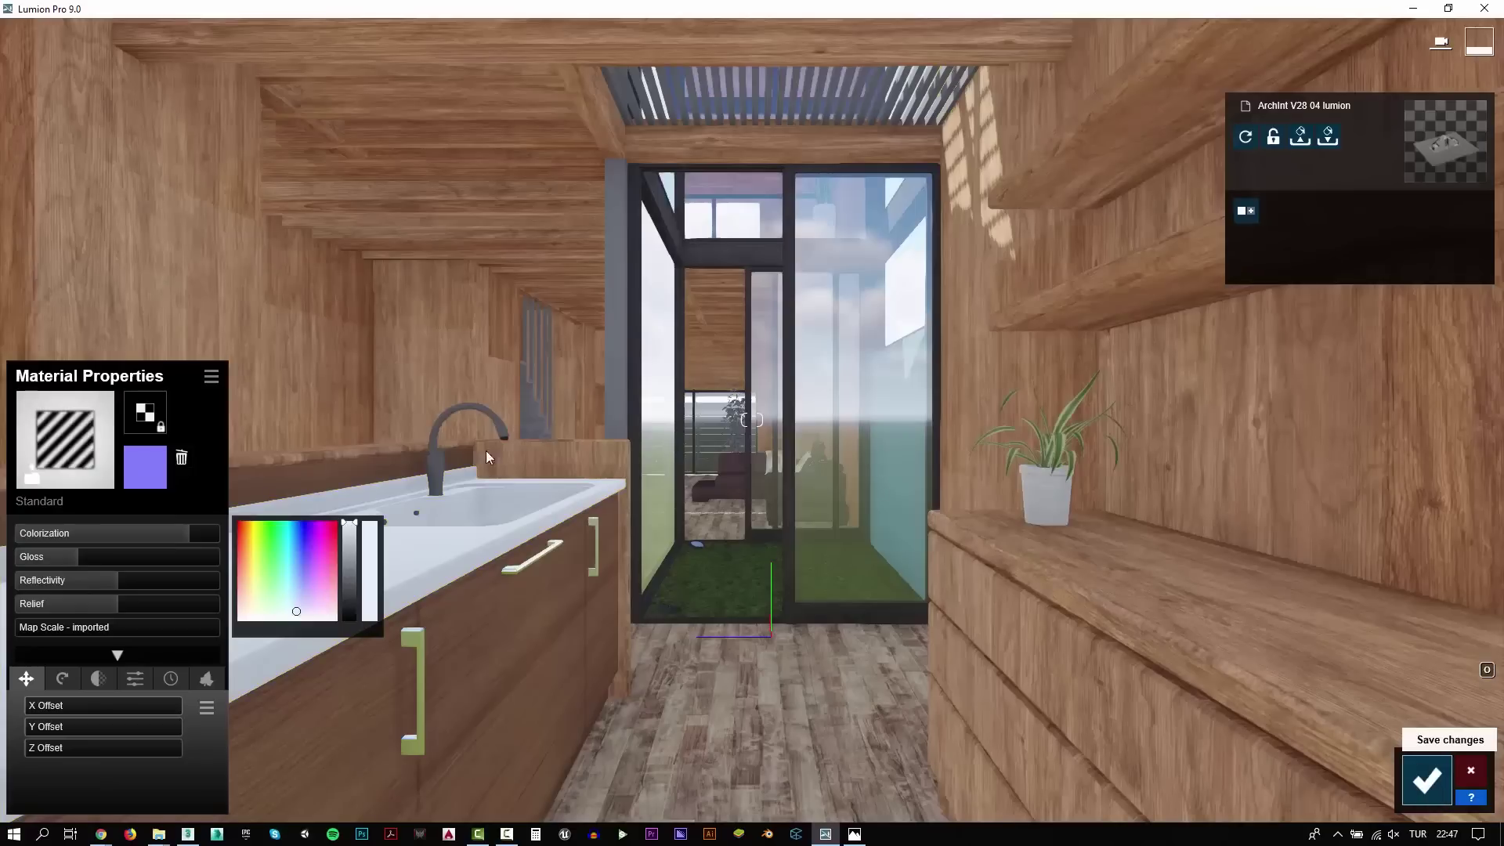
Apply the first Indoor > Metal material, Aluminium, to the AI28_04_chrome faucet
click(437, 470)
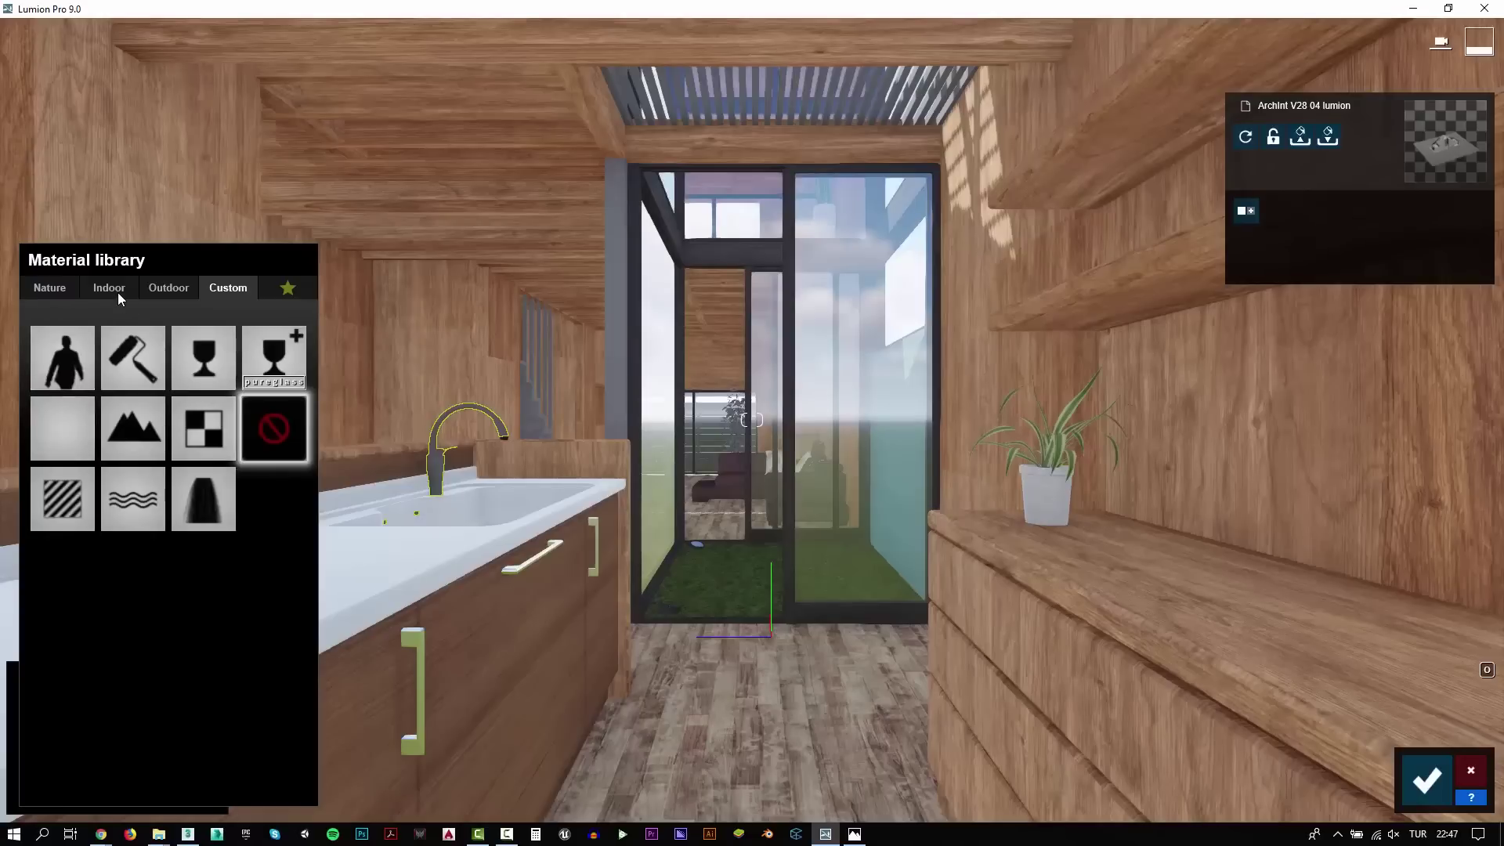
click(116, 289)
click(213, 332)
click(69, 477)
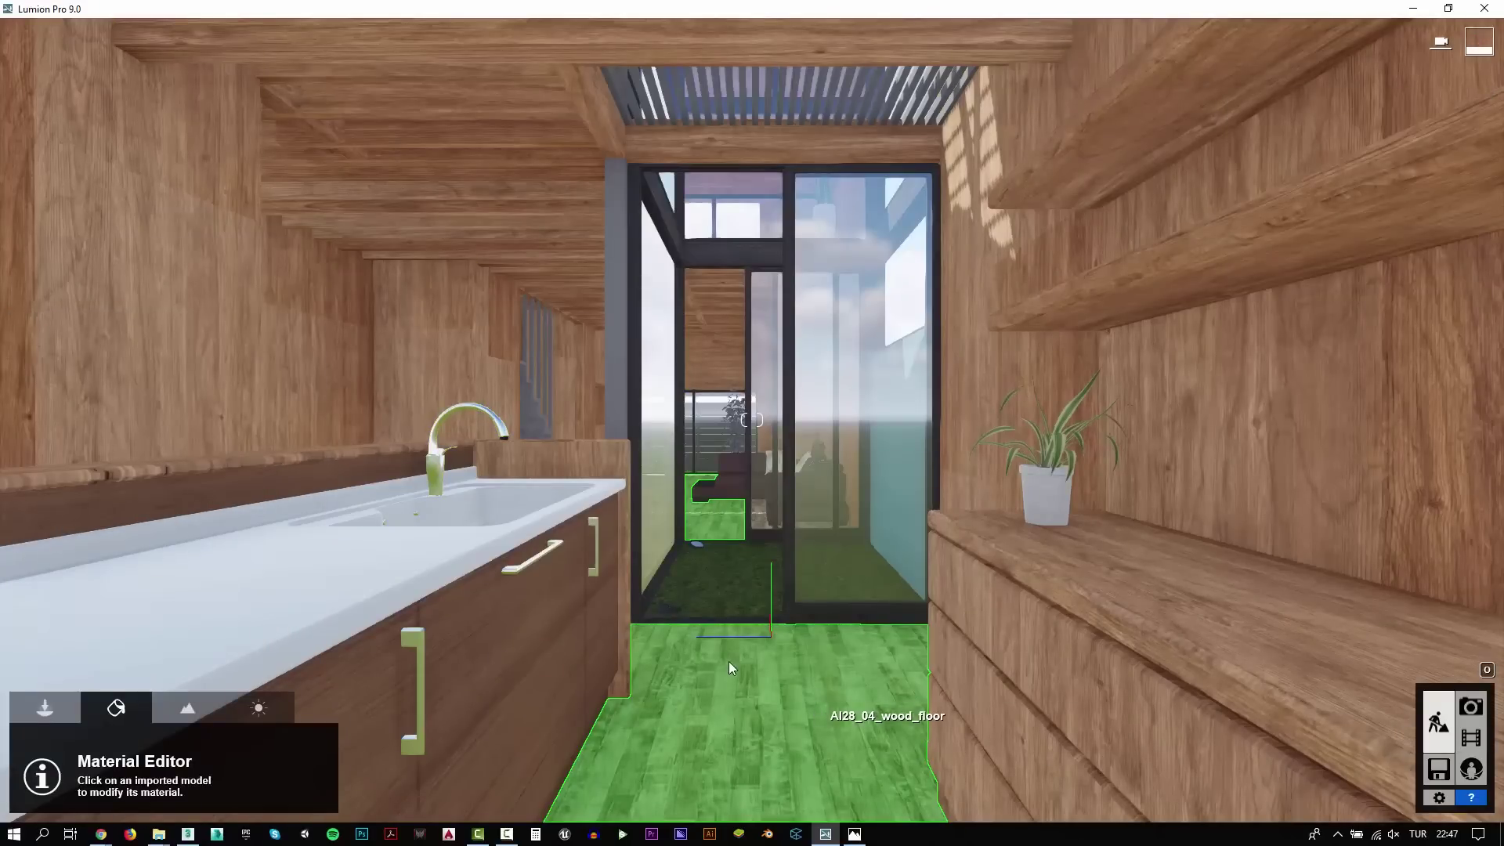
Give the floor a Standard material with lower gloss, more relief and a flipped generated normal map
click(735, 627)
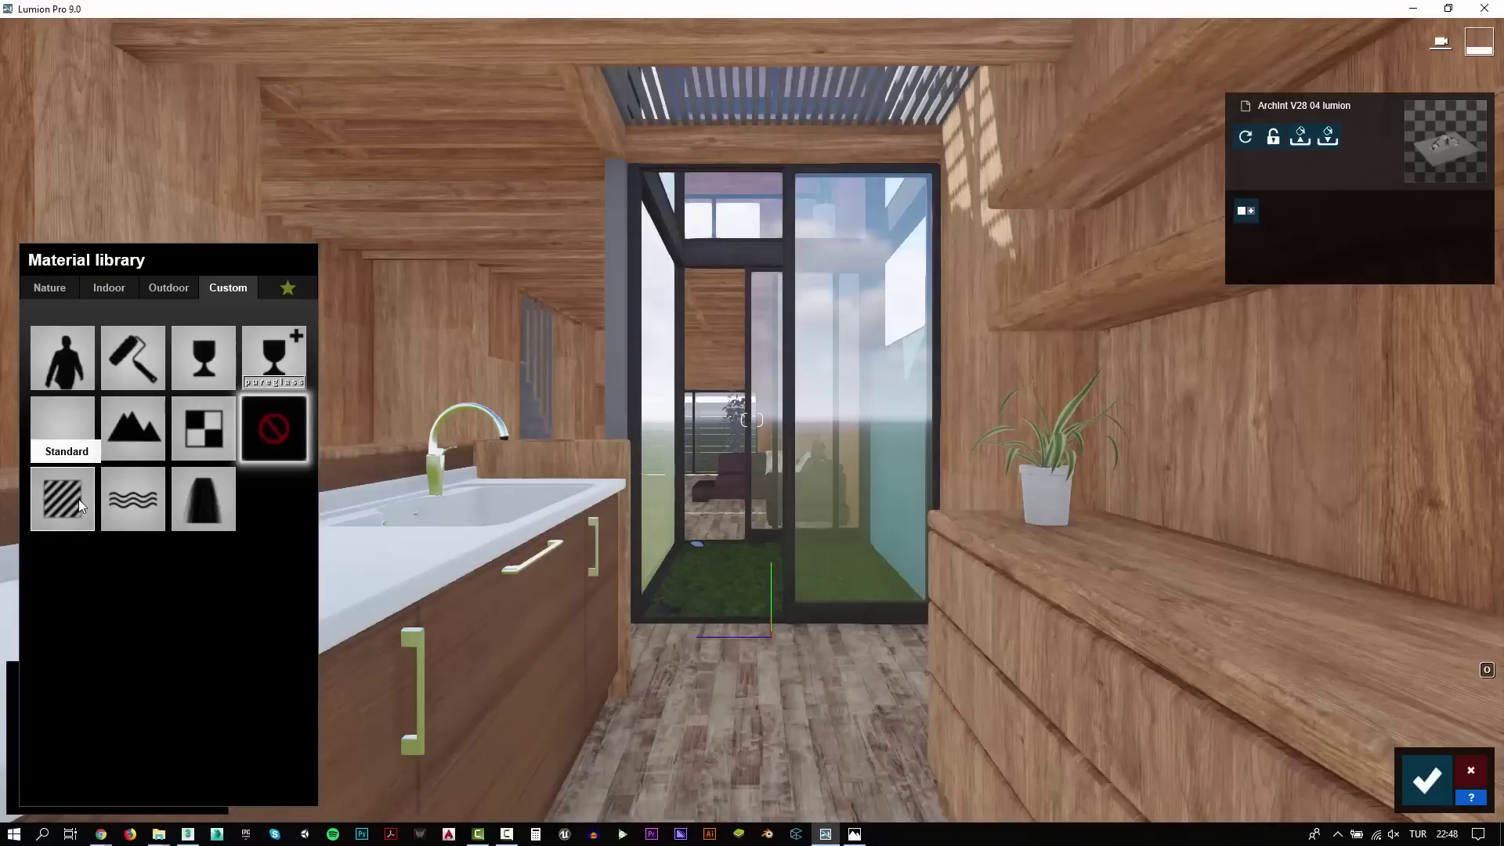
click(749, 661)
mouse_move(59, 556)
mouse_down()
mouse_move(46, 553)
mouse_move(59, 578)
mouse_up()
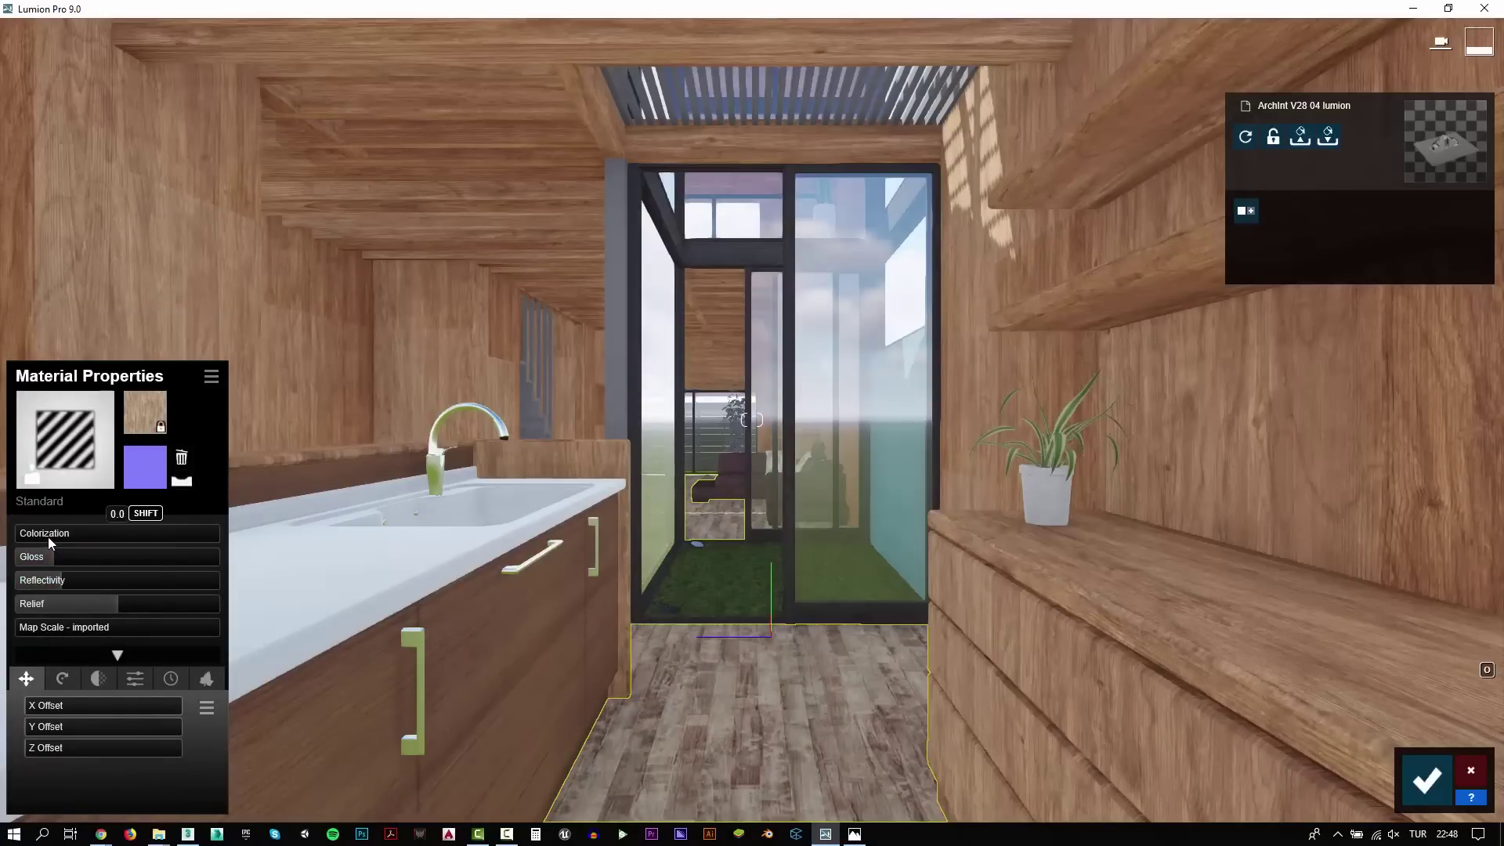
drag(53, 600, 91, 599)
click(184, 483)
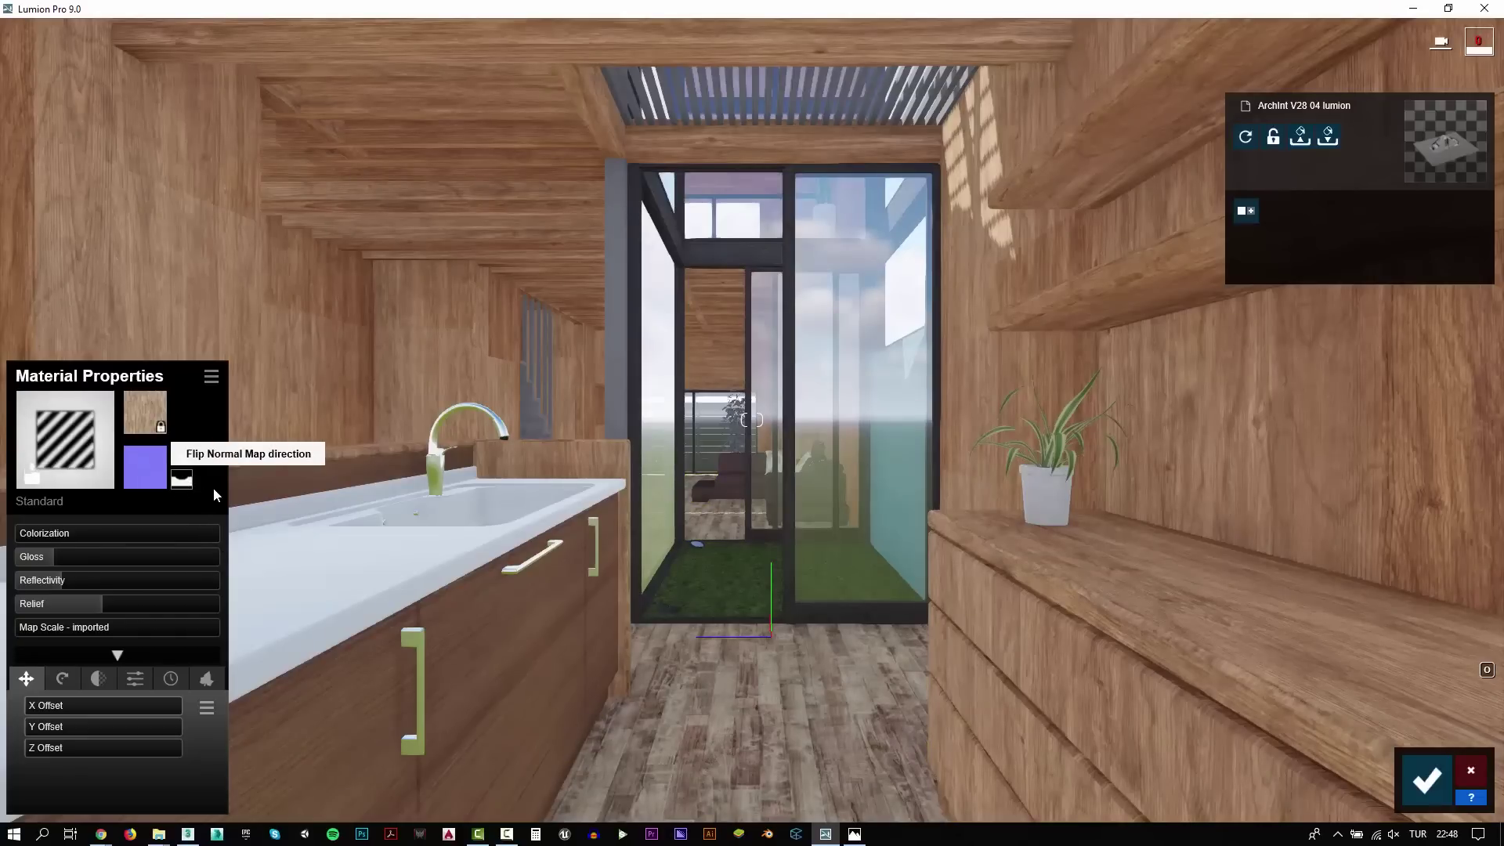
click(181, 480)
click(111, 603)
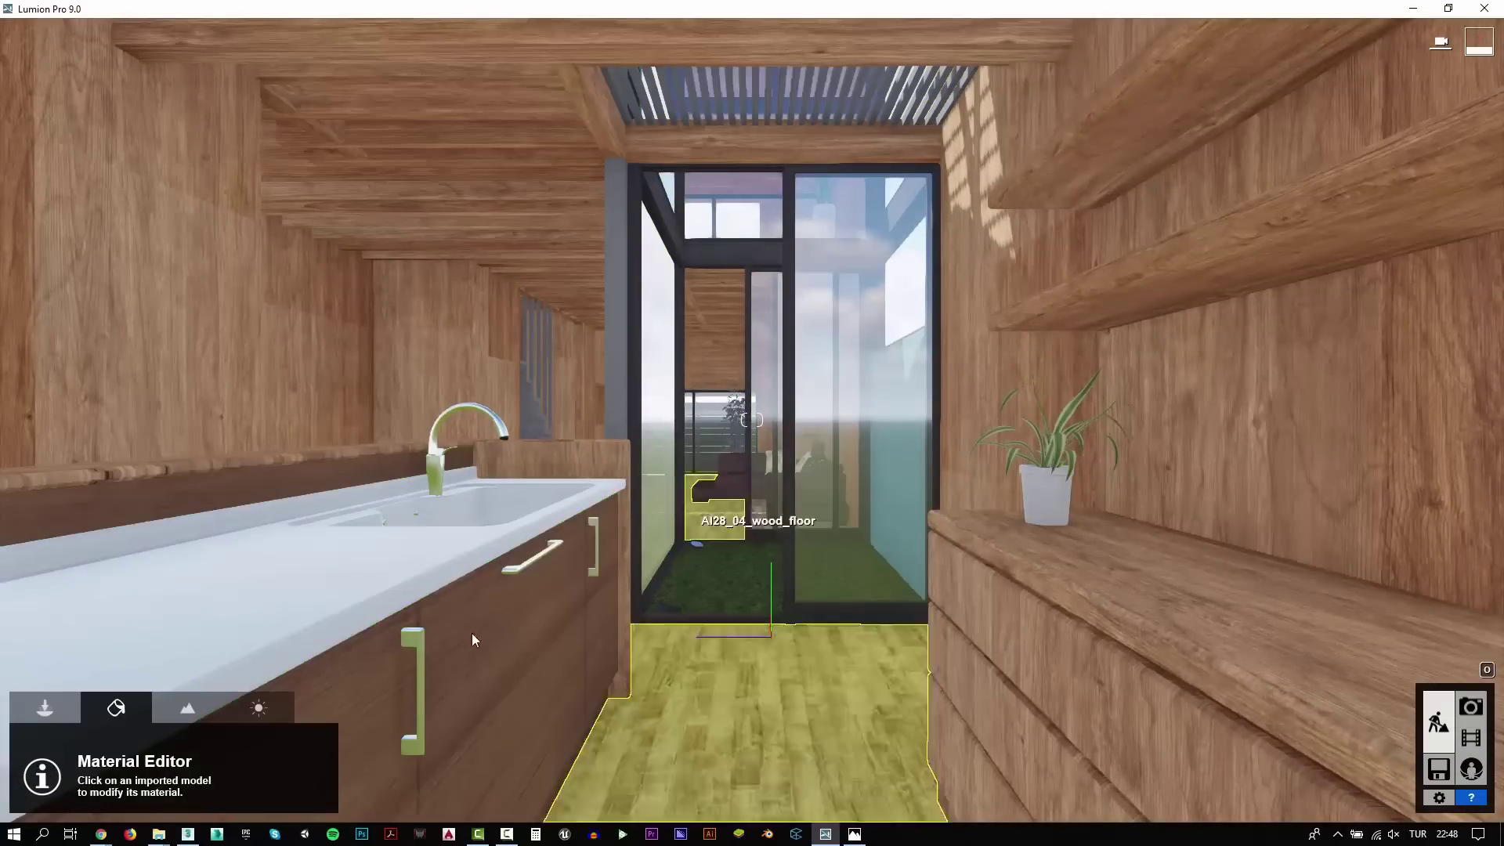
Open the Nature object library and search it for 'hq'
click(45, 707)
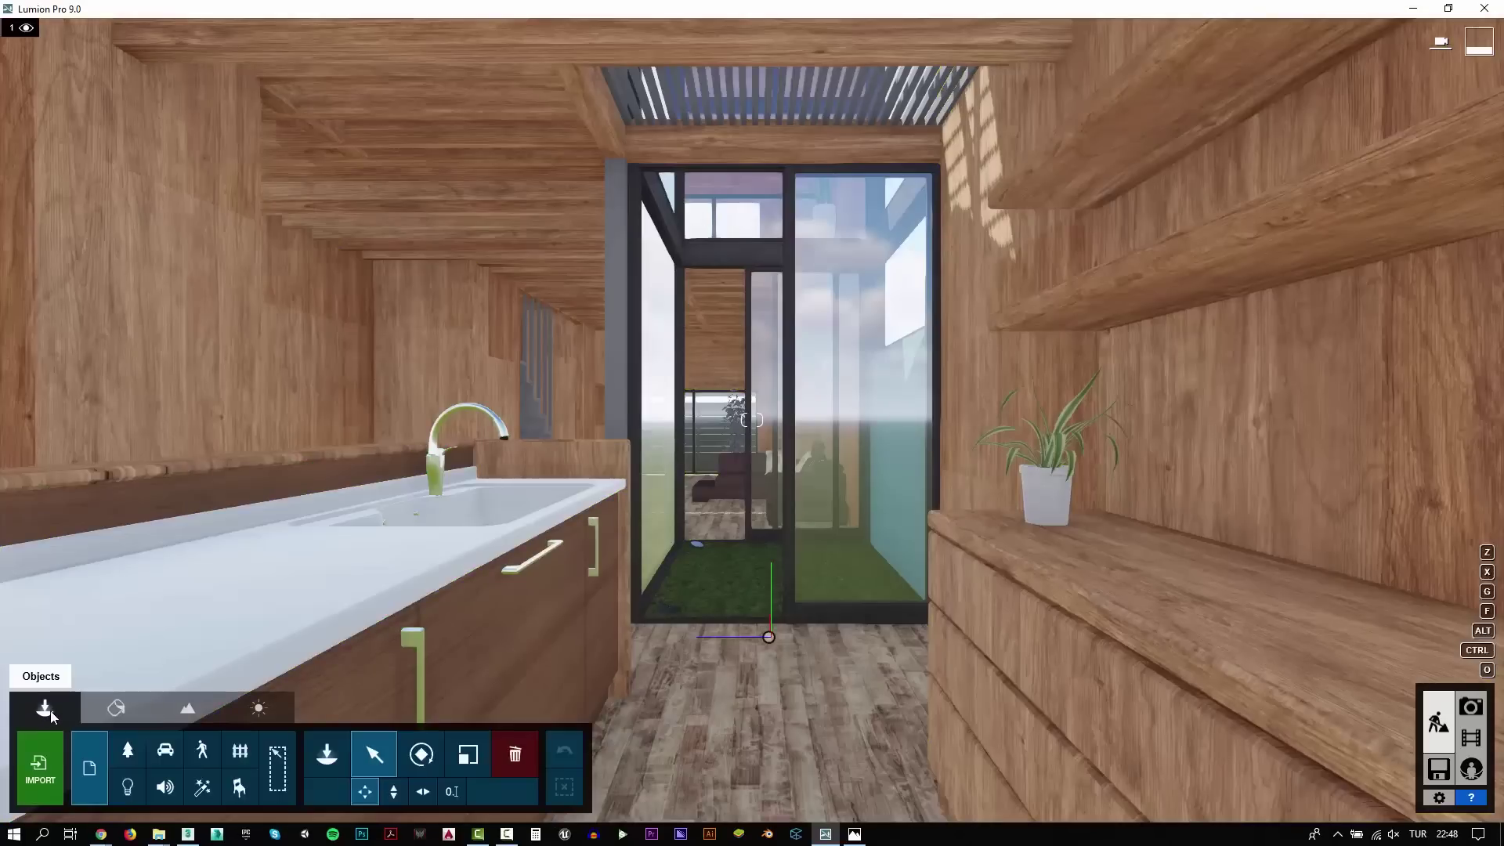
click(134, 753)
click(320, 765)
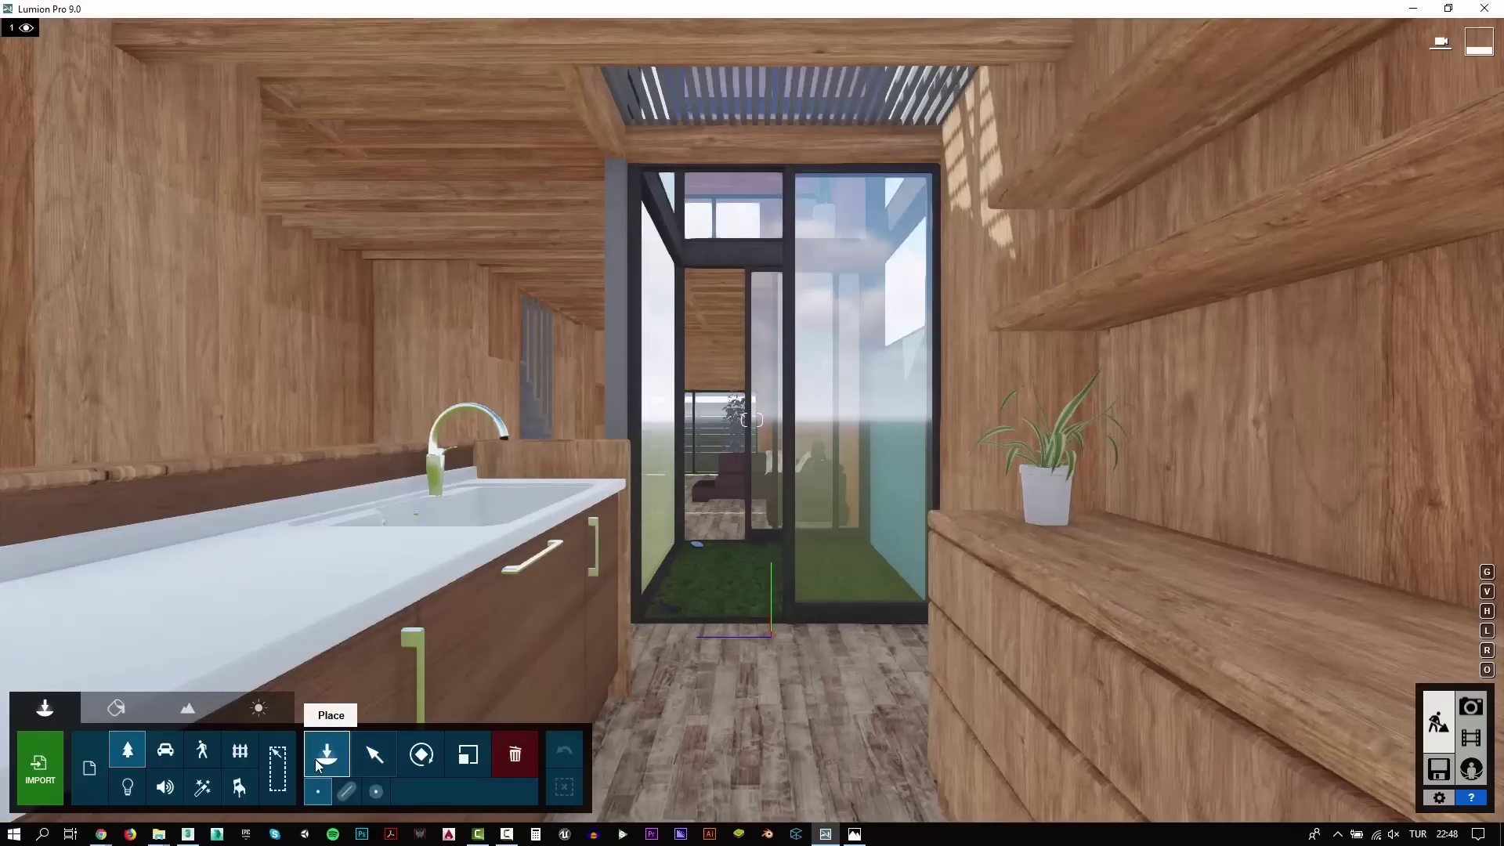
click(319, 754)
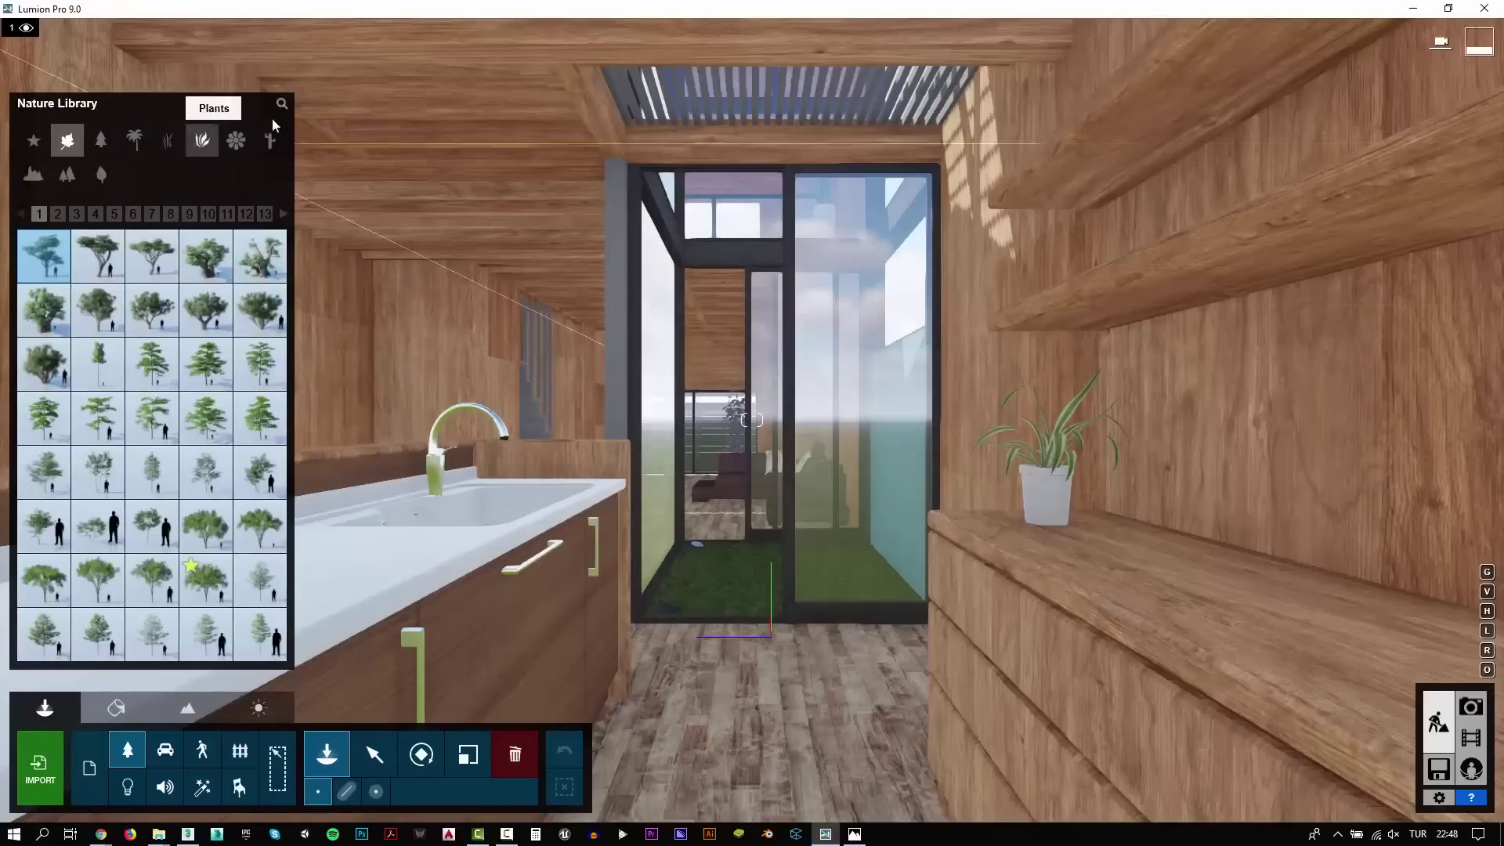
click(282, 105)
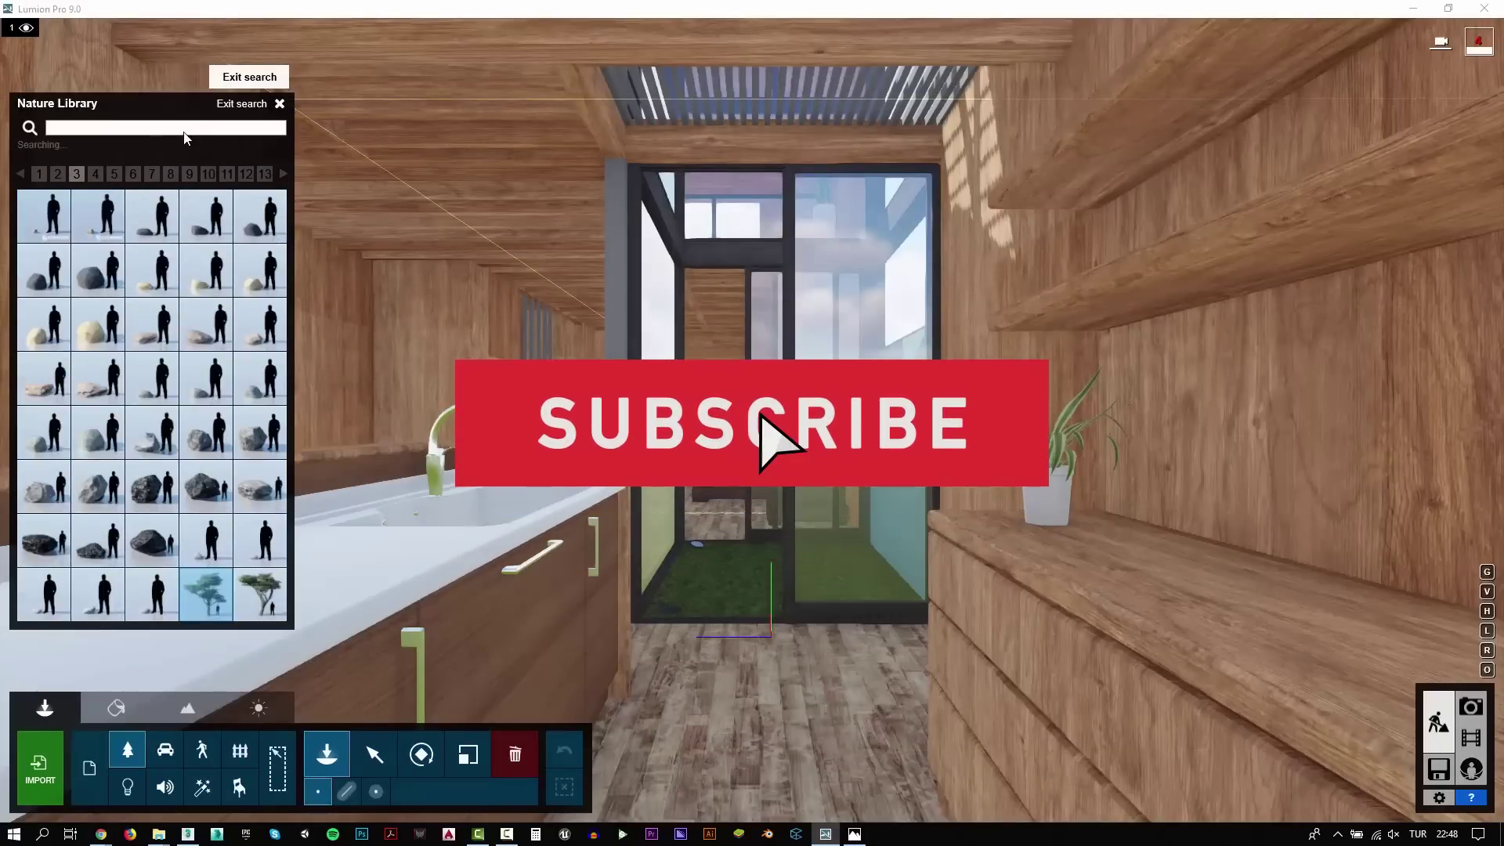
text(hq)
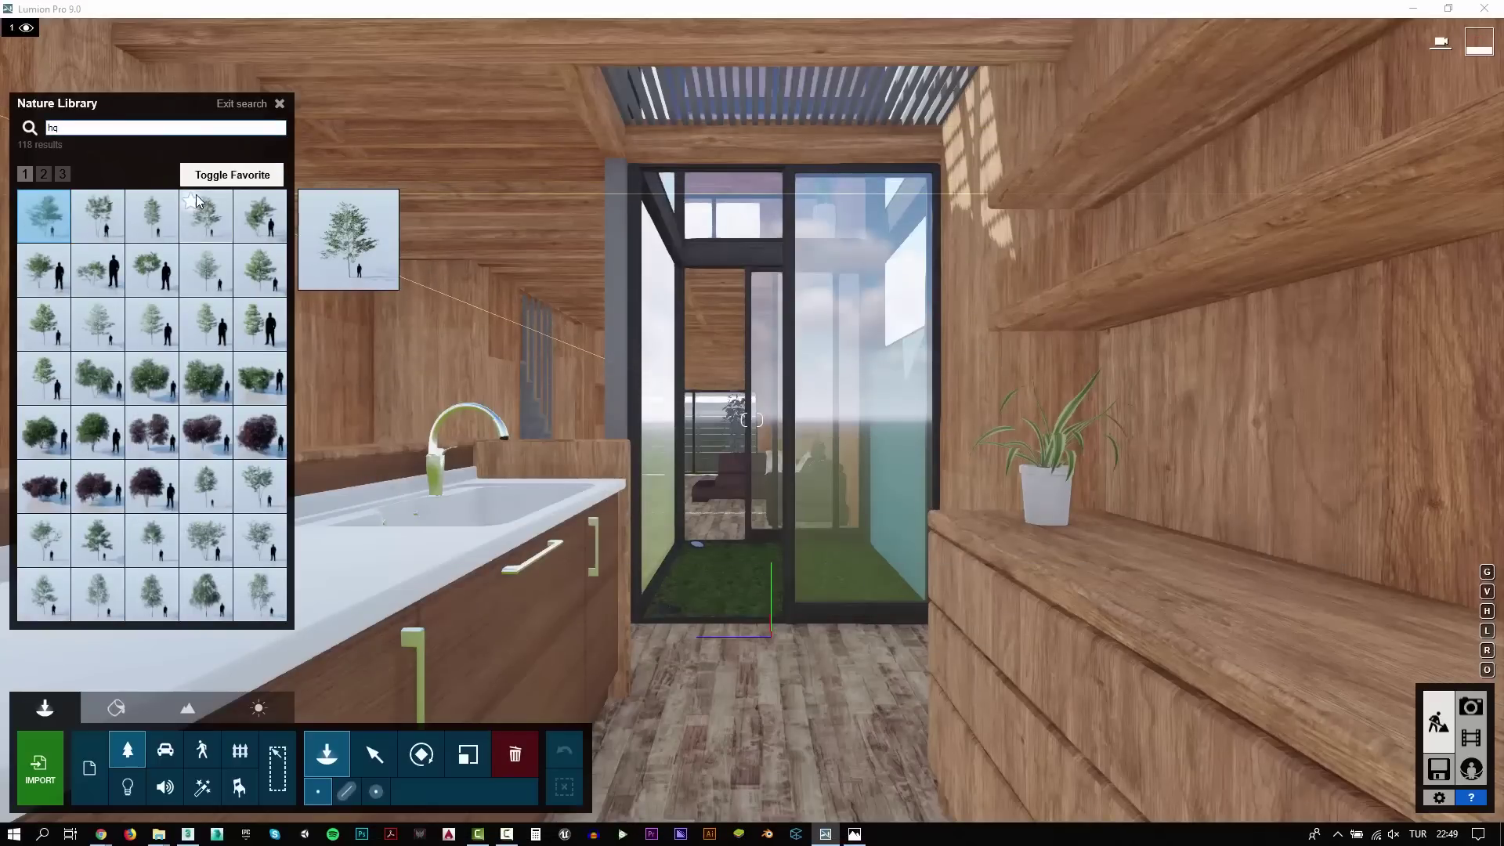
Place the AmericanSycamore-S4 HQ tree in the glass courtyard
click(43, 268)
click(755, 574)
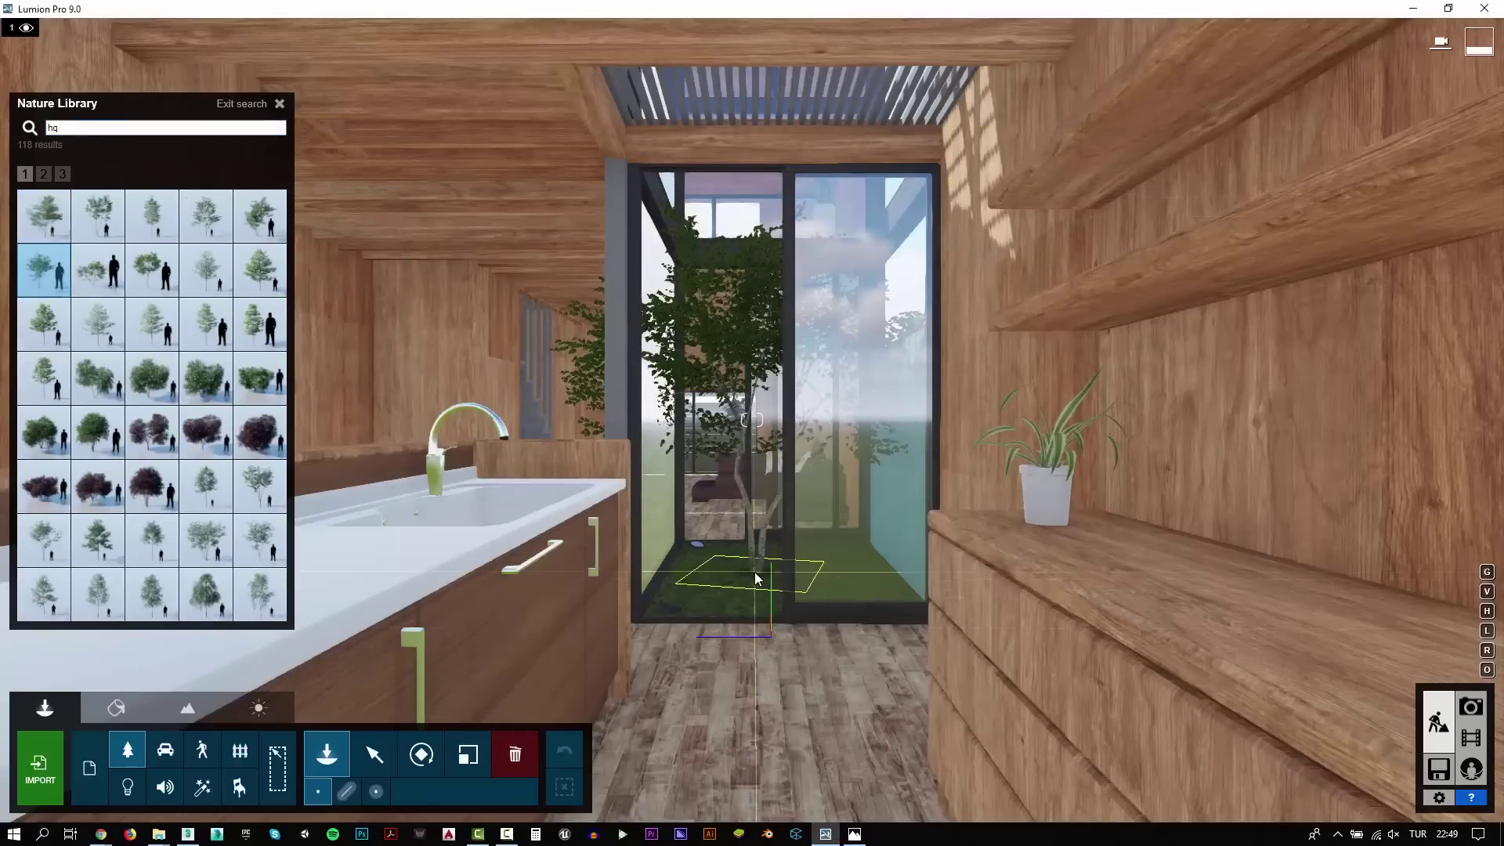
click(206, 269)
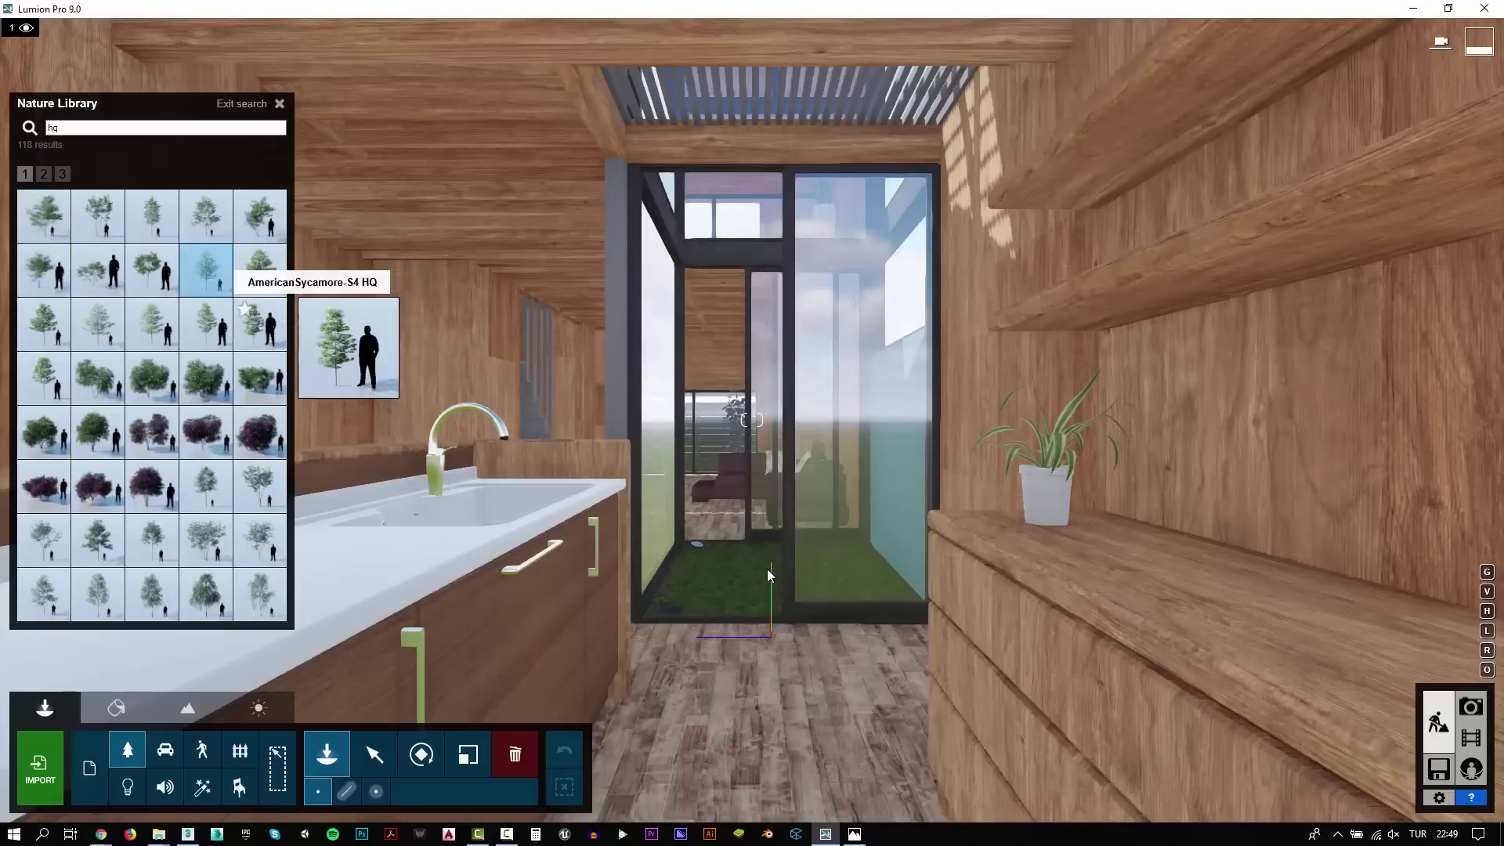
mouse_move(98, 215)
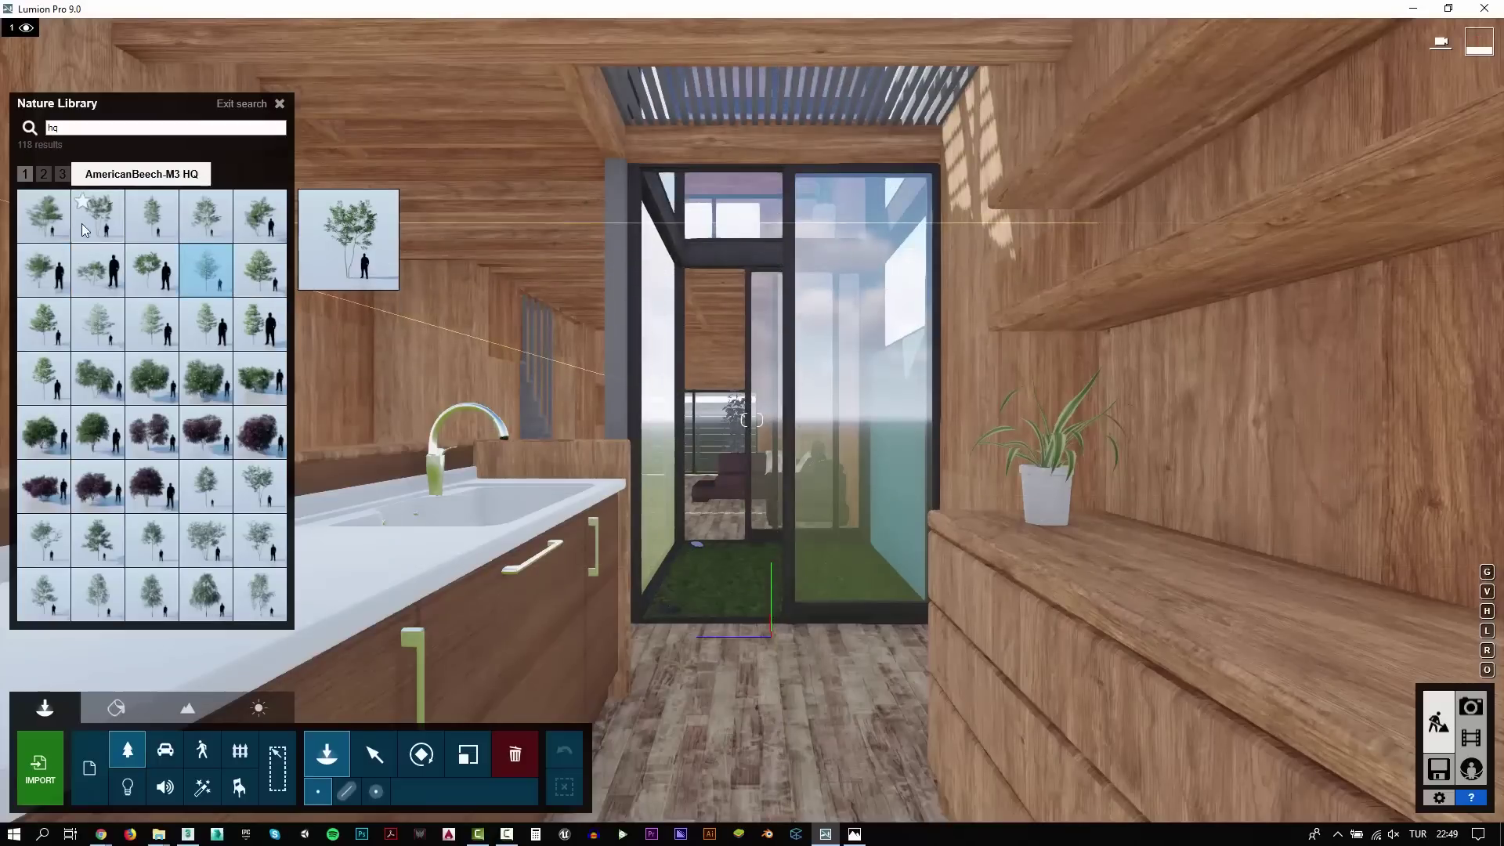
click(84, 230)
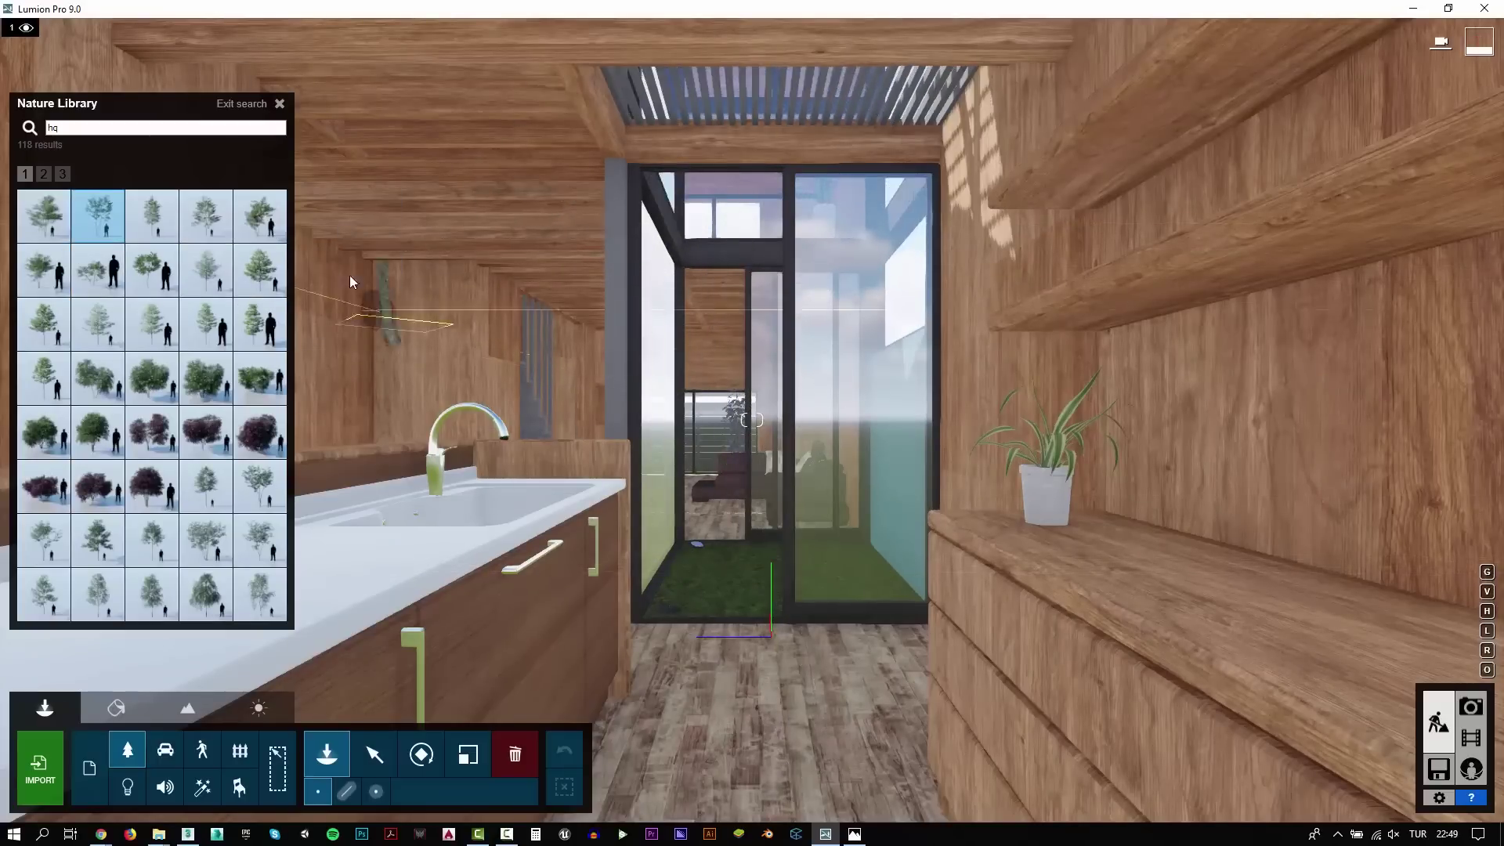
click(259, 214)
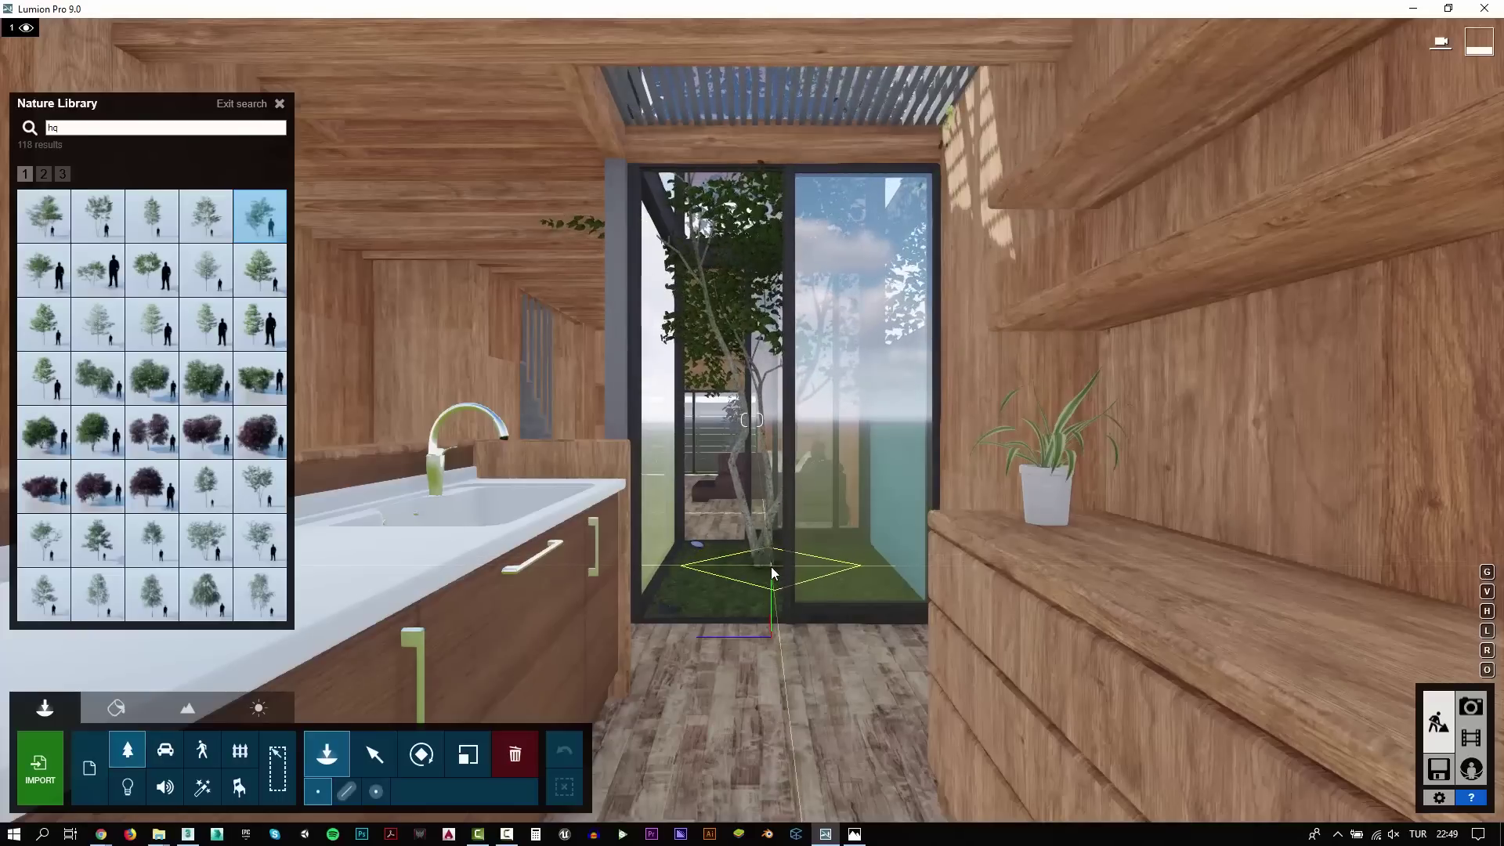
mouse_move(152, 324)
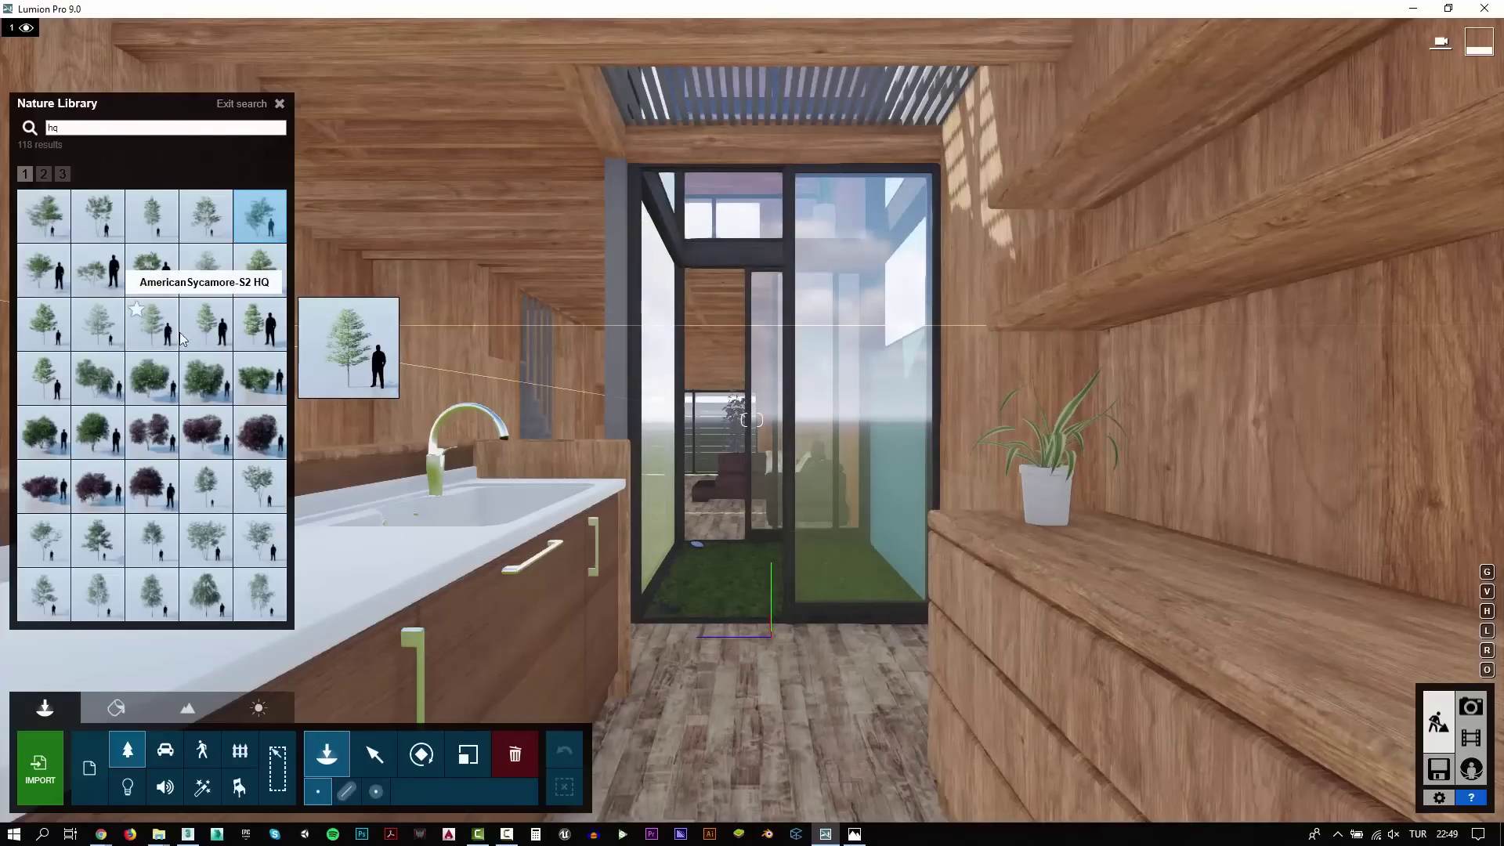
click(259, 324)
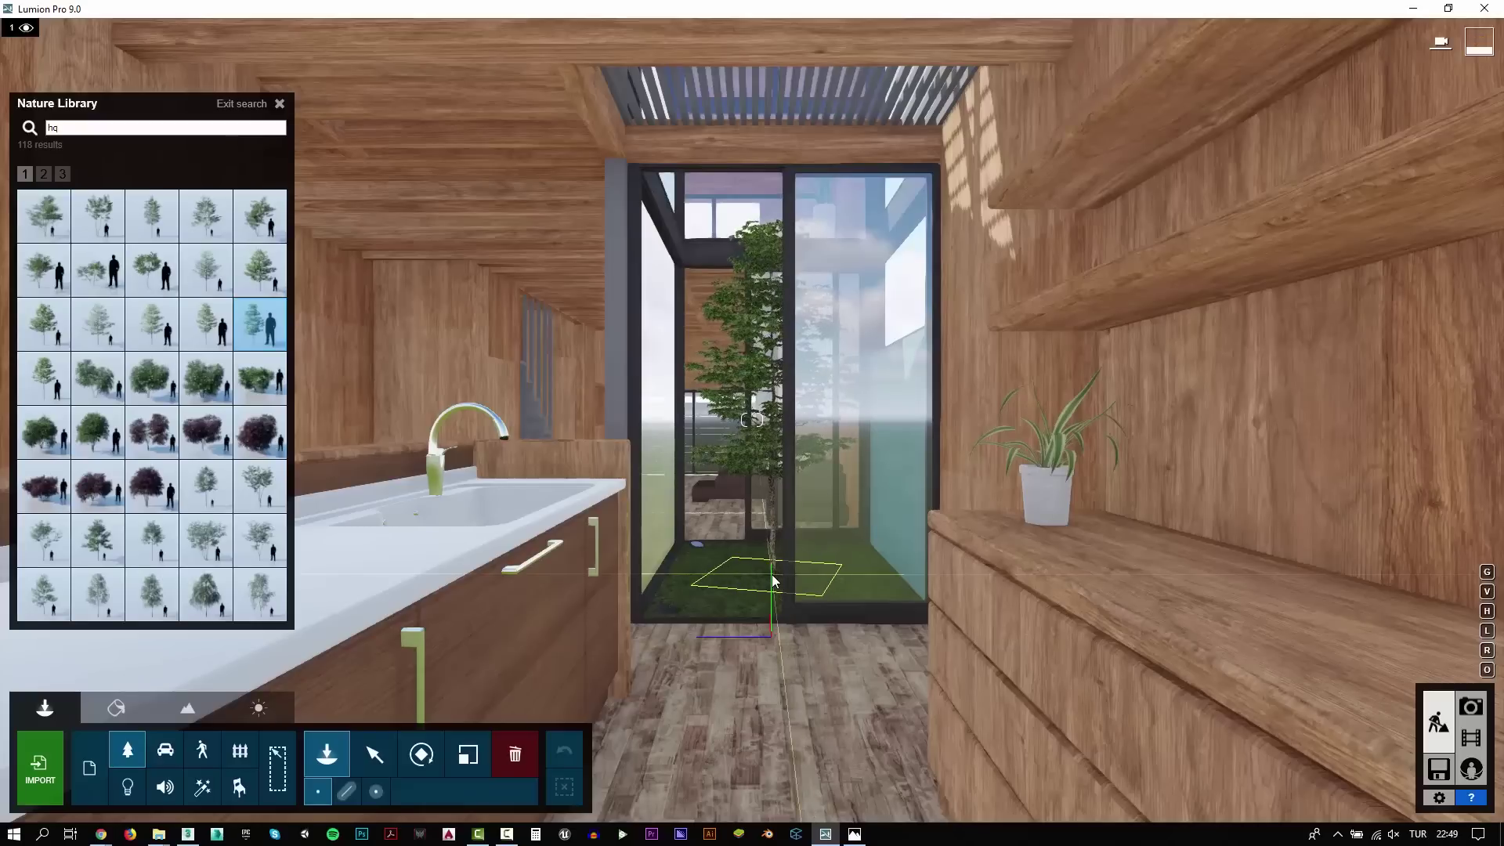
click(777, 581)
Enlarge the sycamore to fill the courtyard height and fly the camera to the glass panel
click(465, 764)
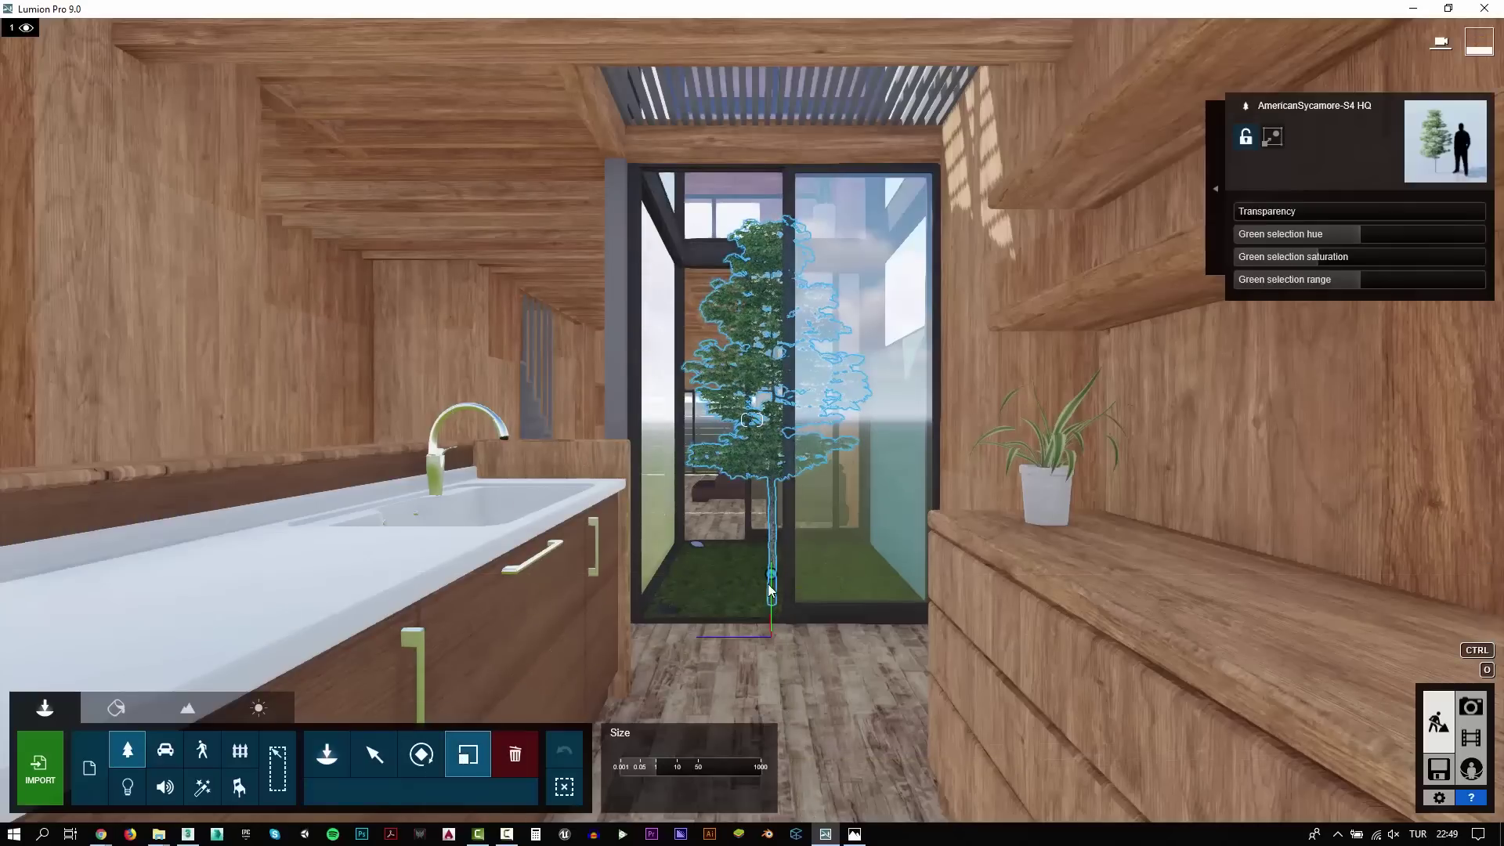
drag(770, 572, 771, 571)
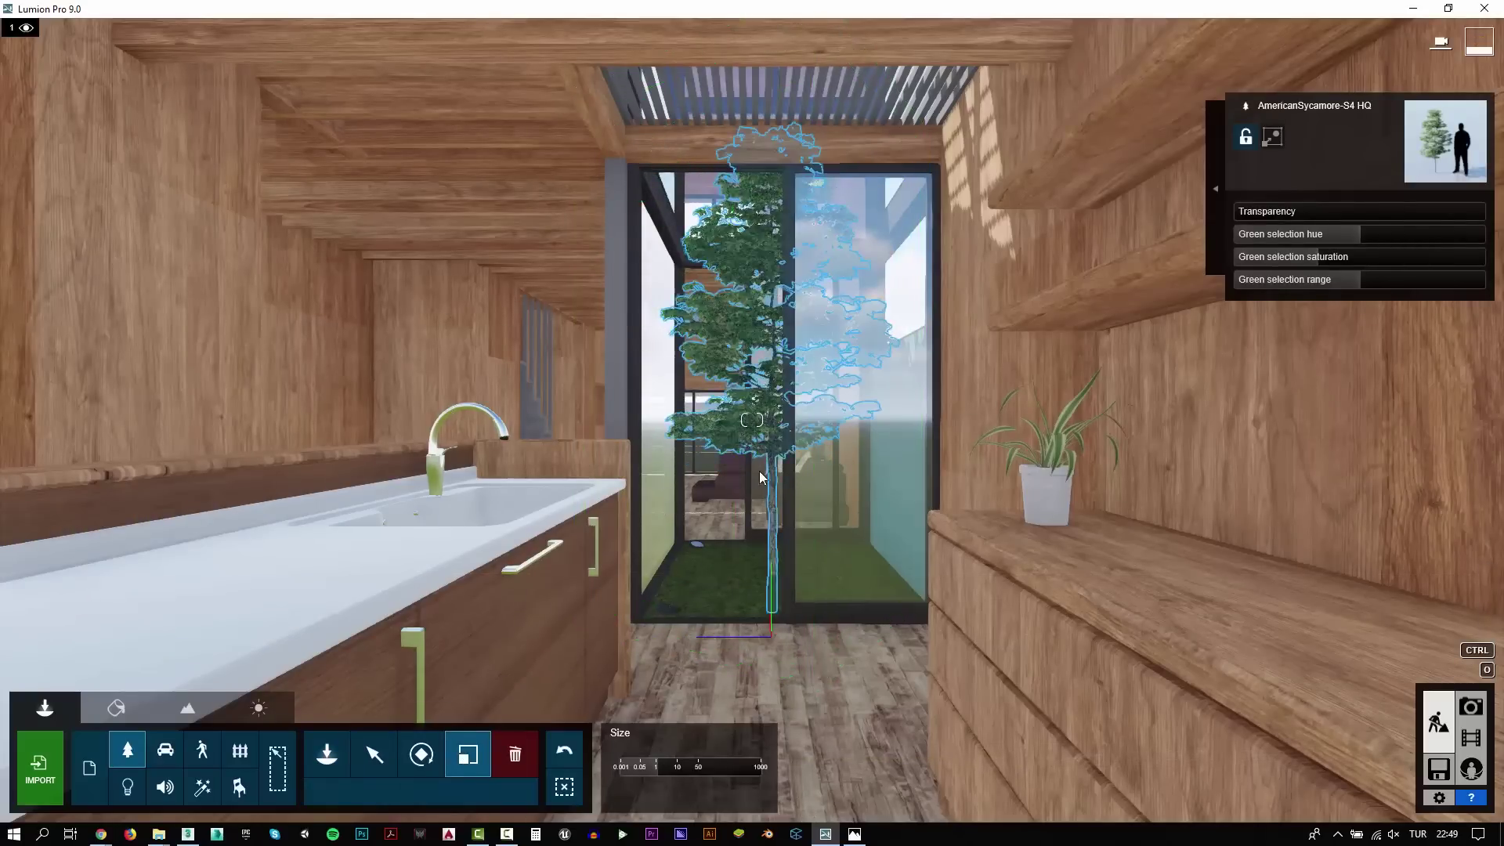
key(s)
key(w)
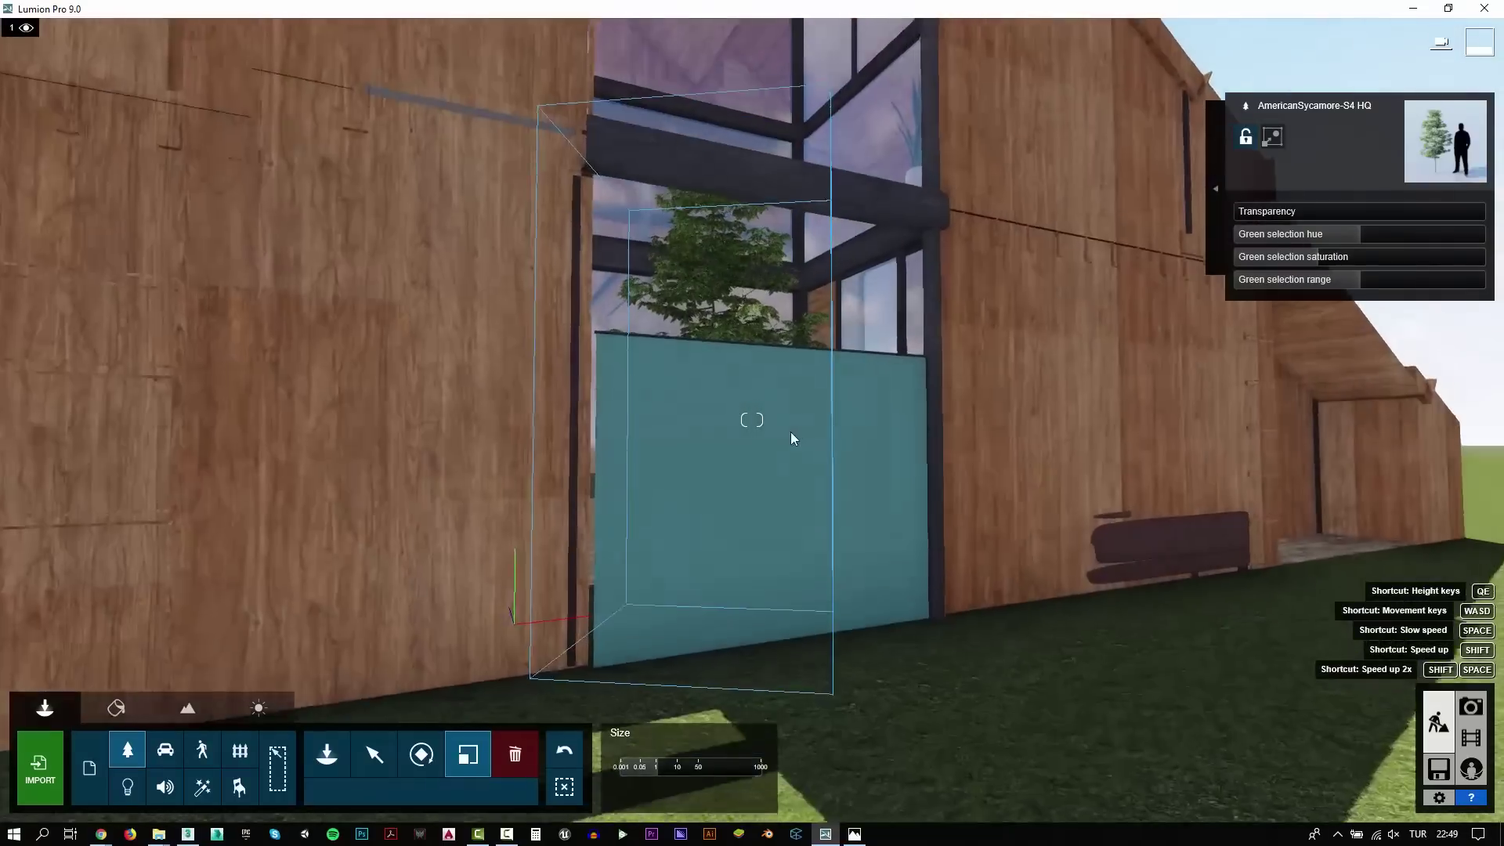
click(116, 707)
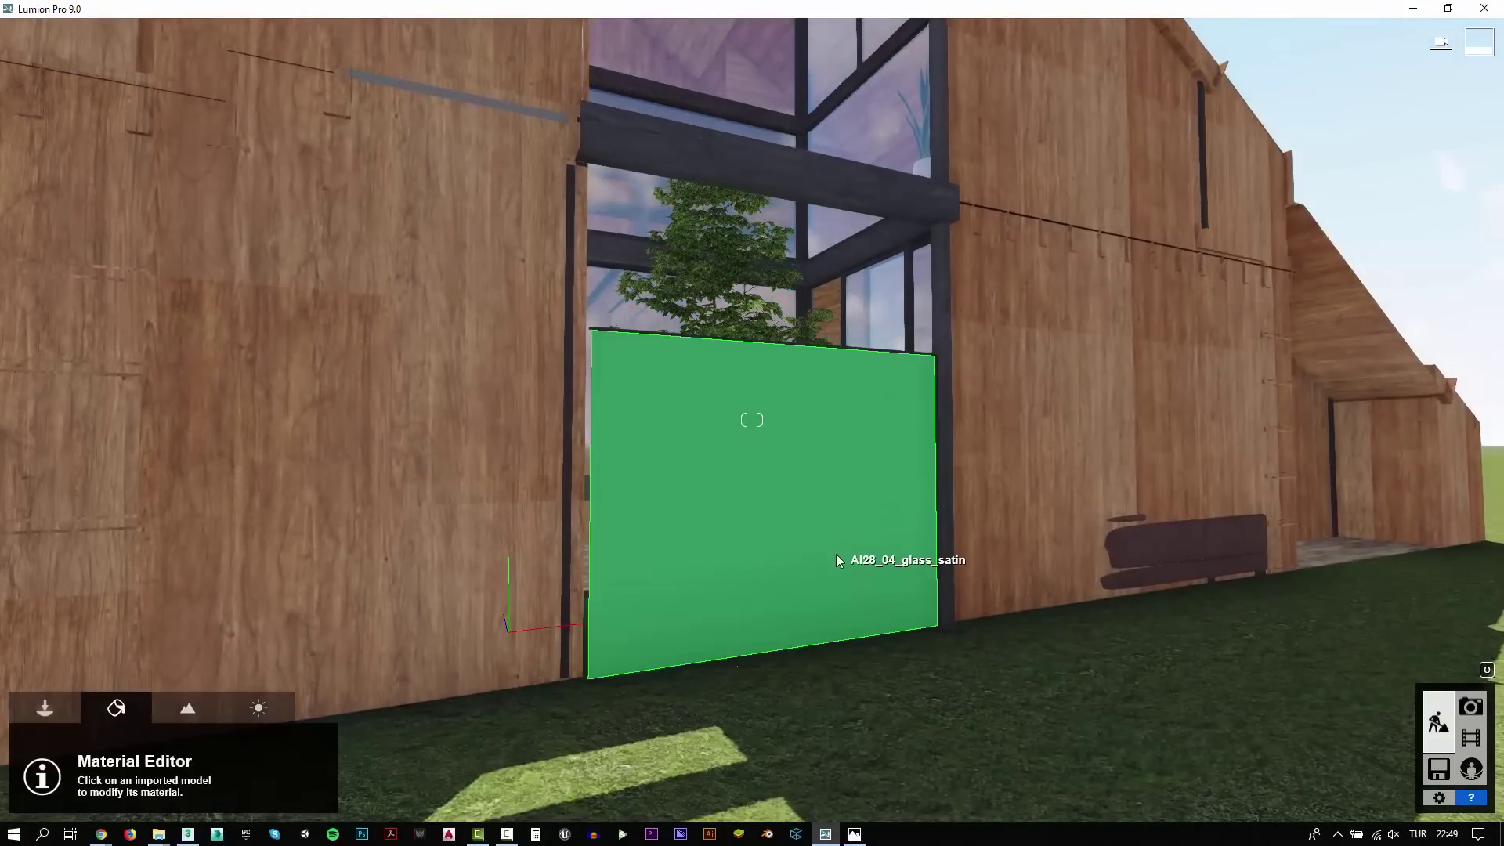
Apply Custom Glass to the courtyard panel AI28_04_glass_satin and save the material change
click(842, 551)
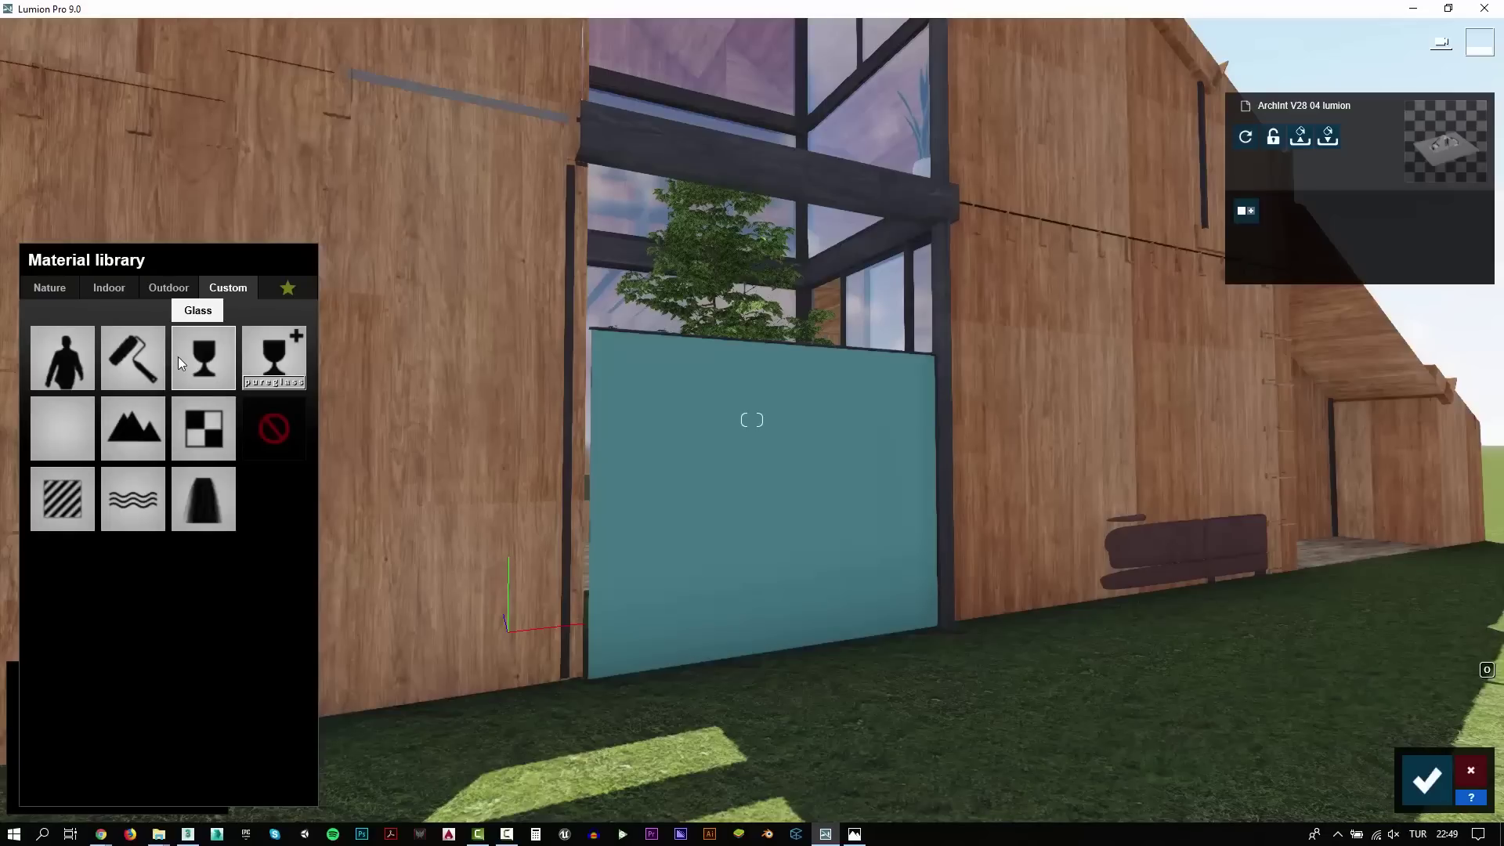
click(274, 353)
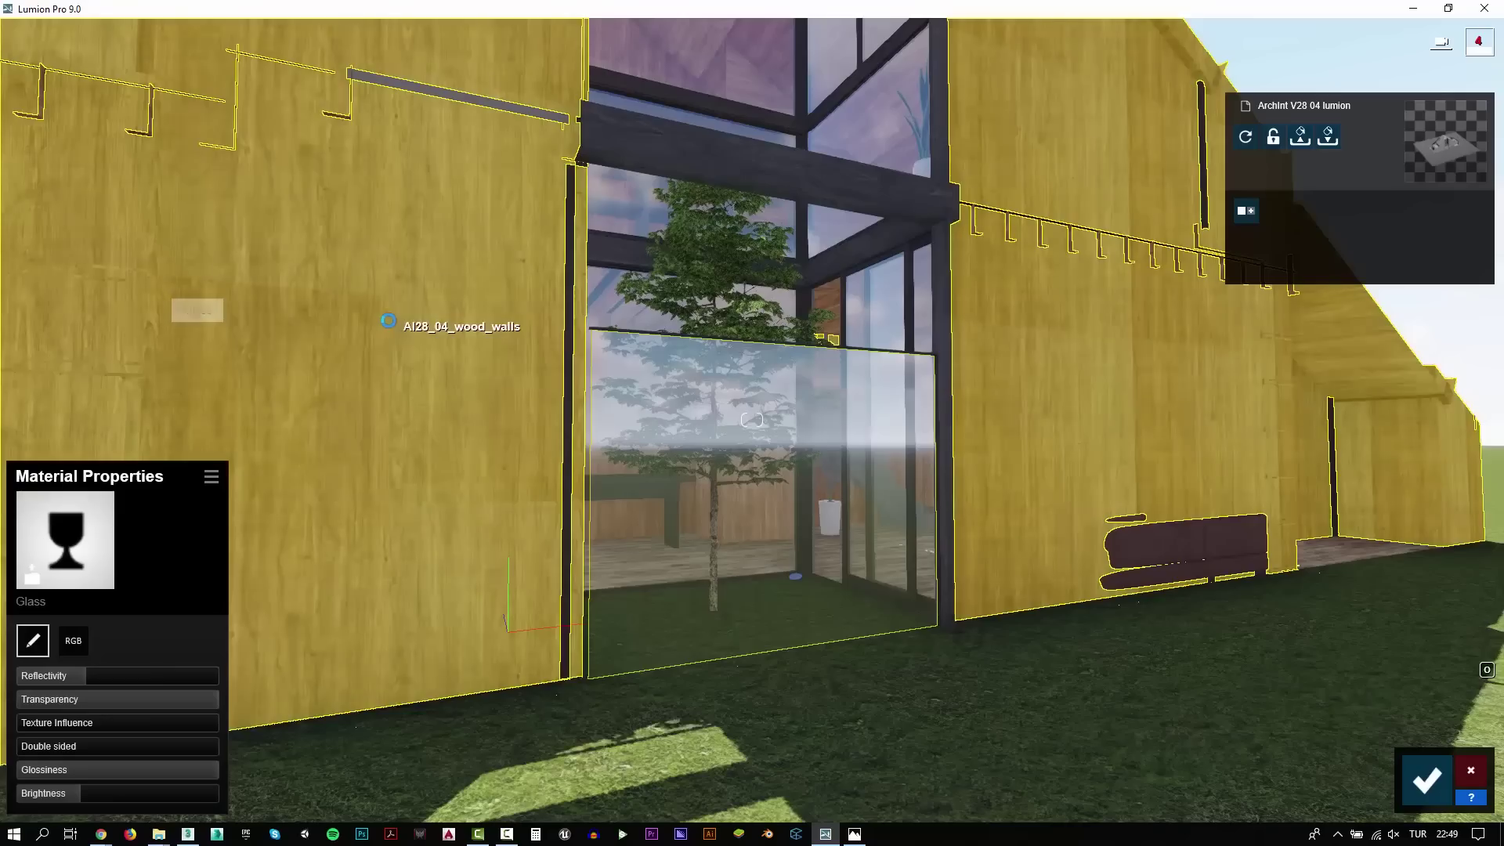
mouse_move(1049, 478)
right_down()
mouse_move(901, 469)
mouse_move(1174, 469)
right_up()
key(w)
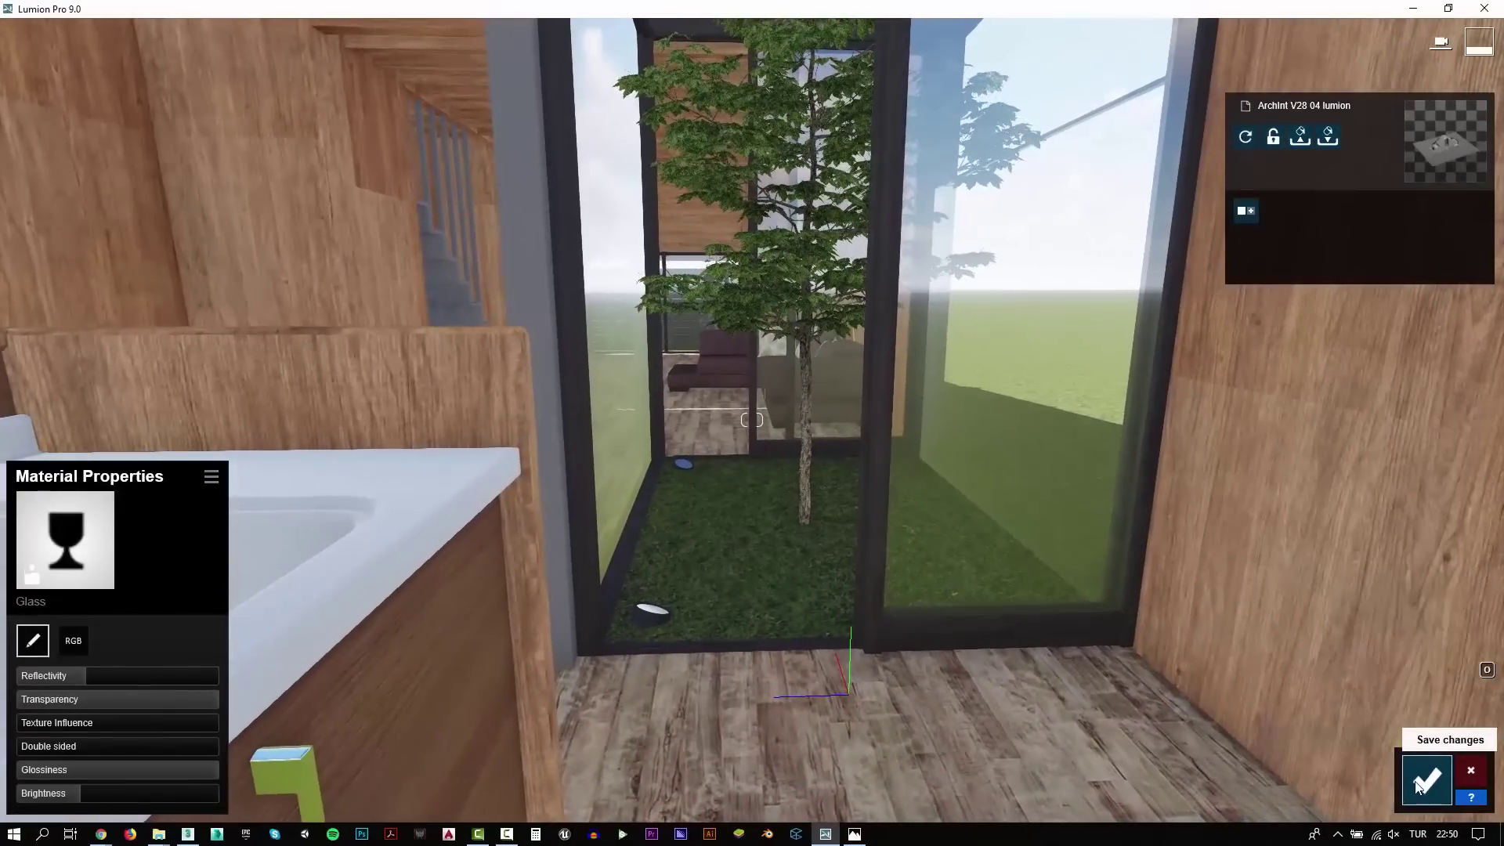
click(1425, 780)
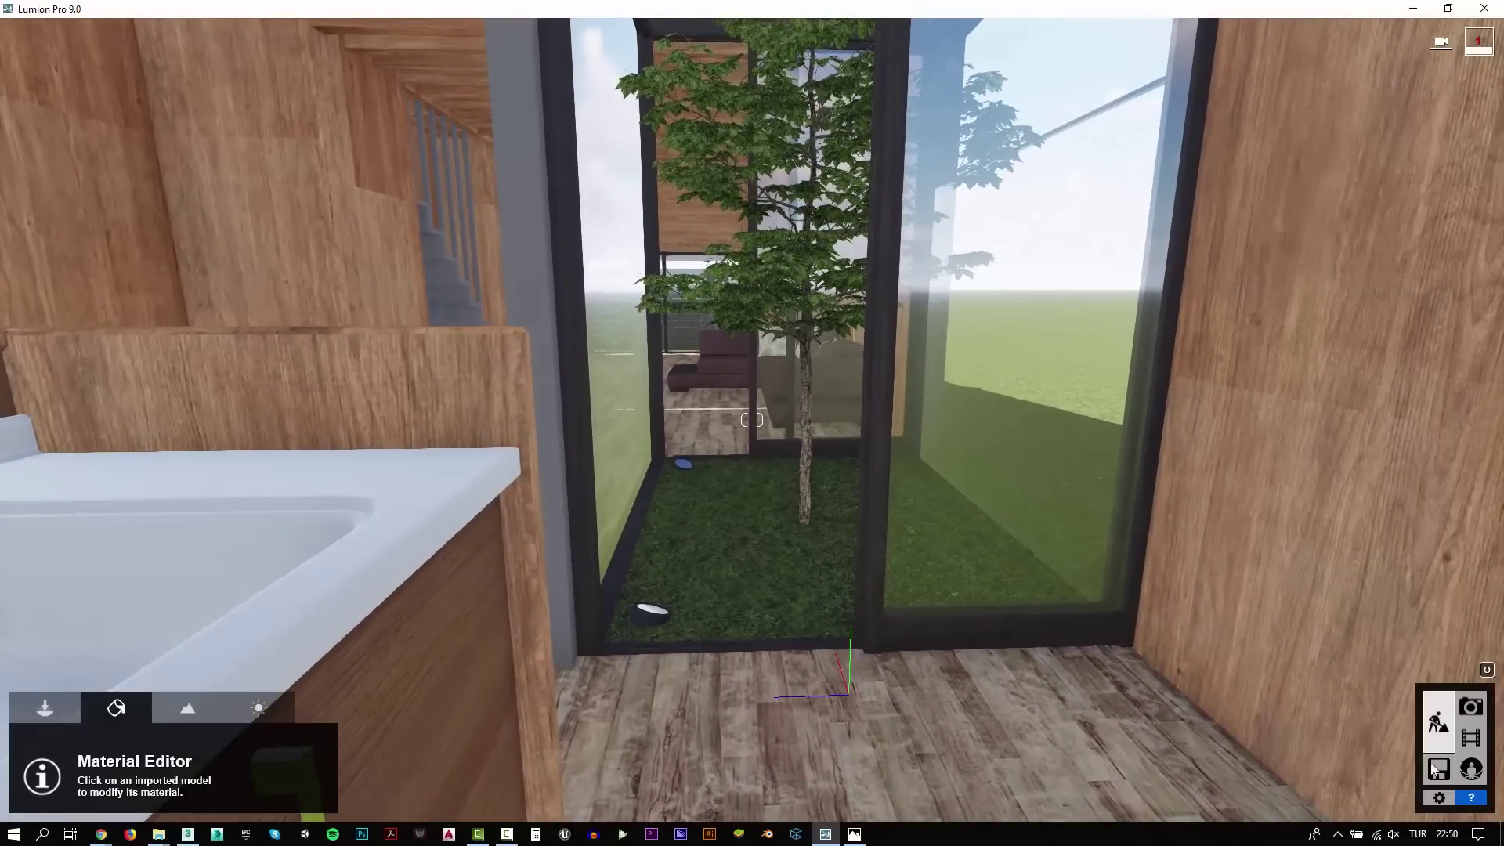
click(1469, 710)
Store photo 1's camera on the sink and tree atrium with a 20 mm lens
click(72, 668)
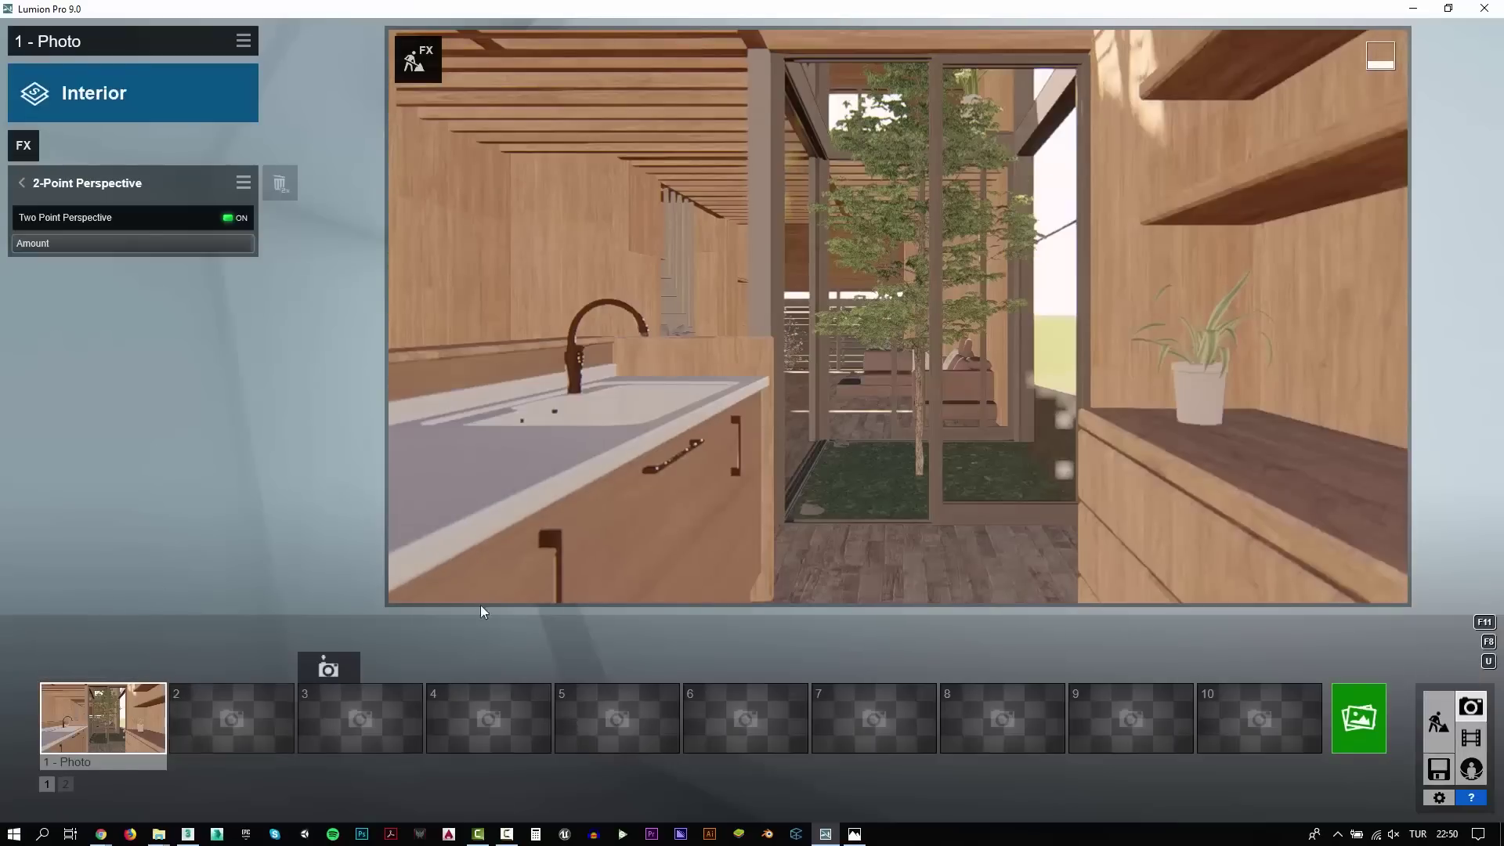
key(q)
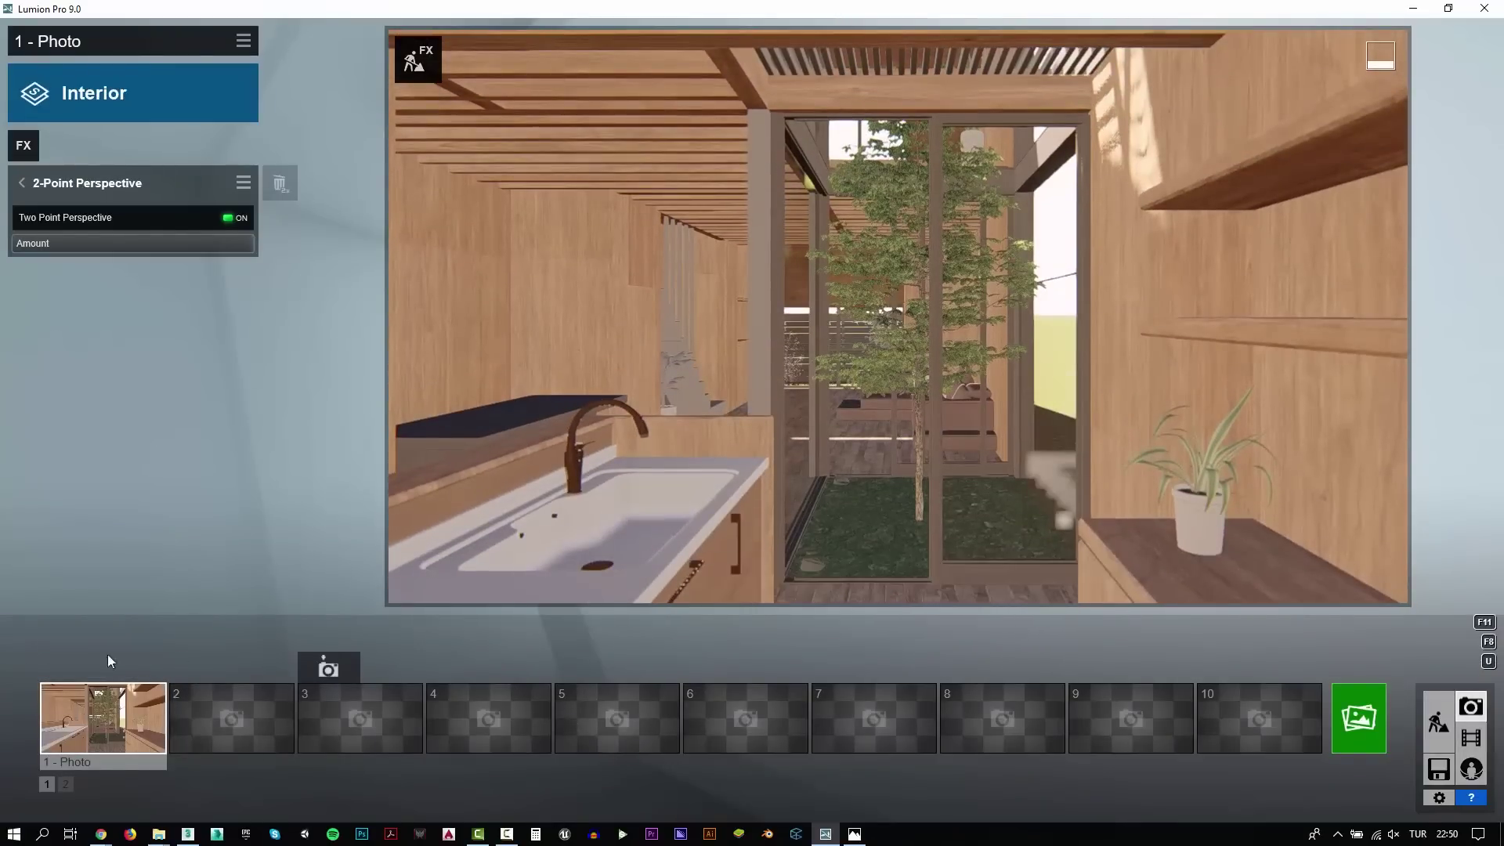
click(68, 668)
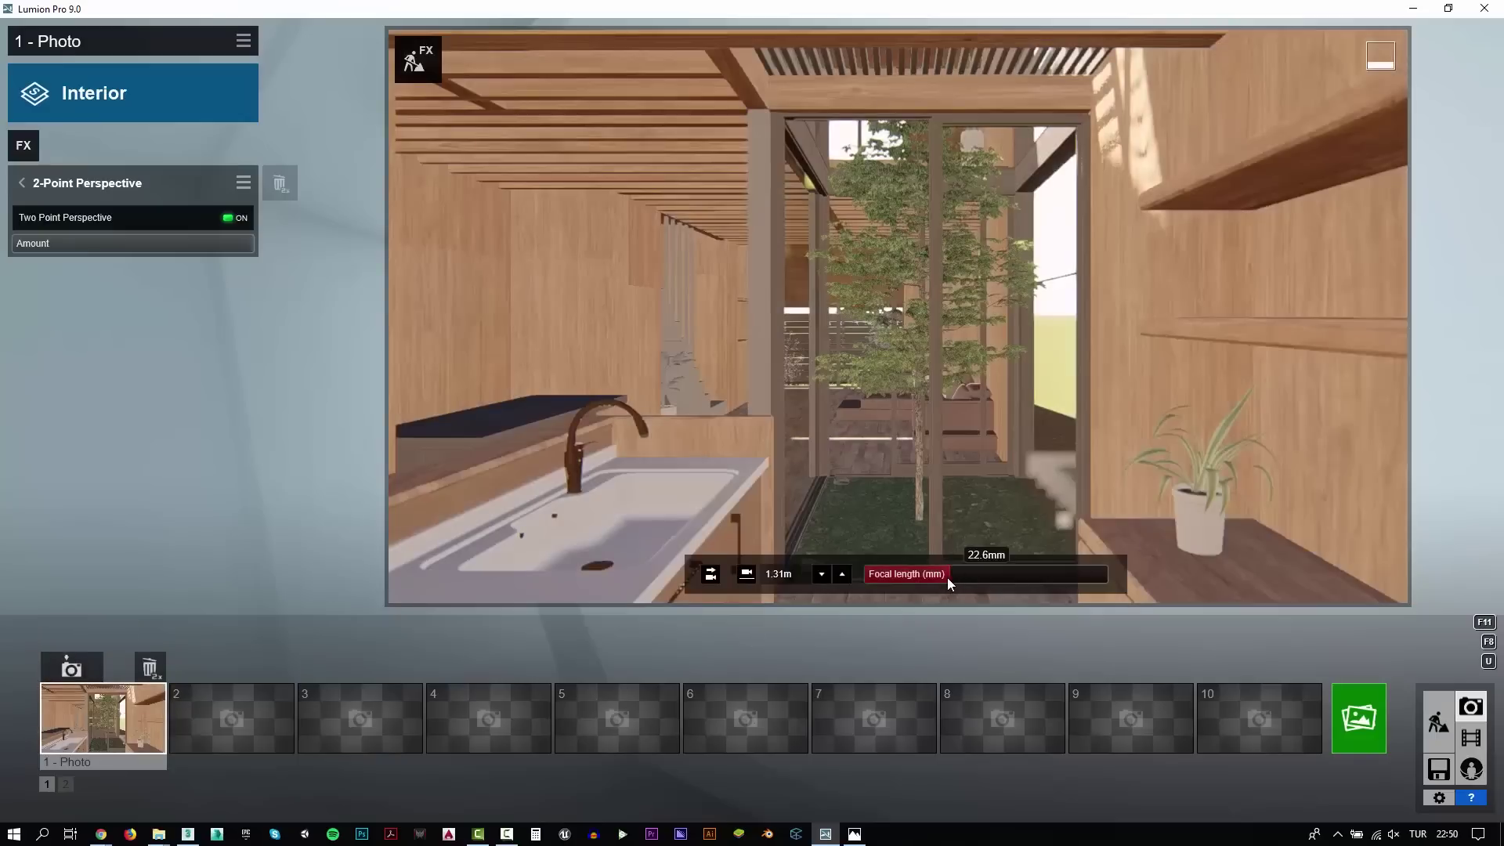
click(944, 576)
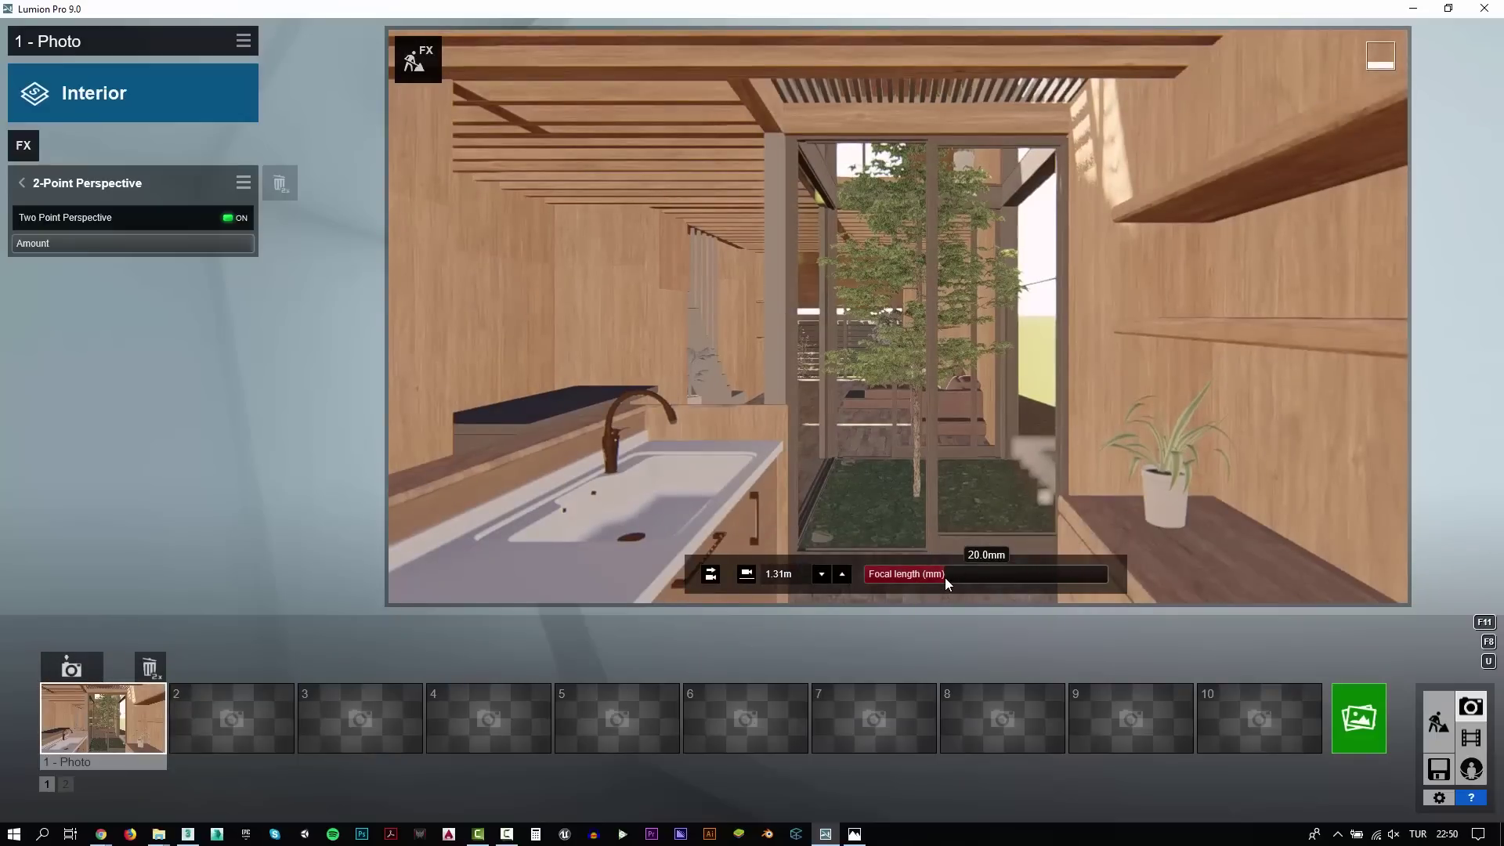
Set the photo camera's eye height to 1.30 m
click(751, 577)
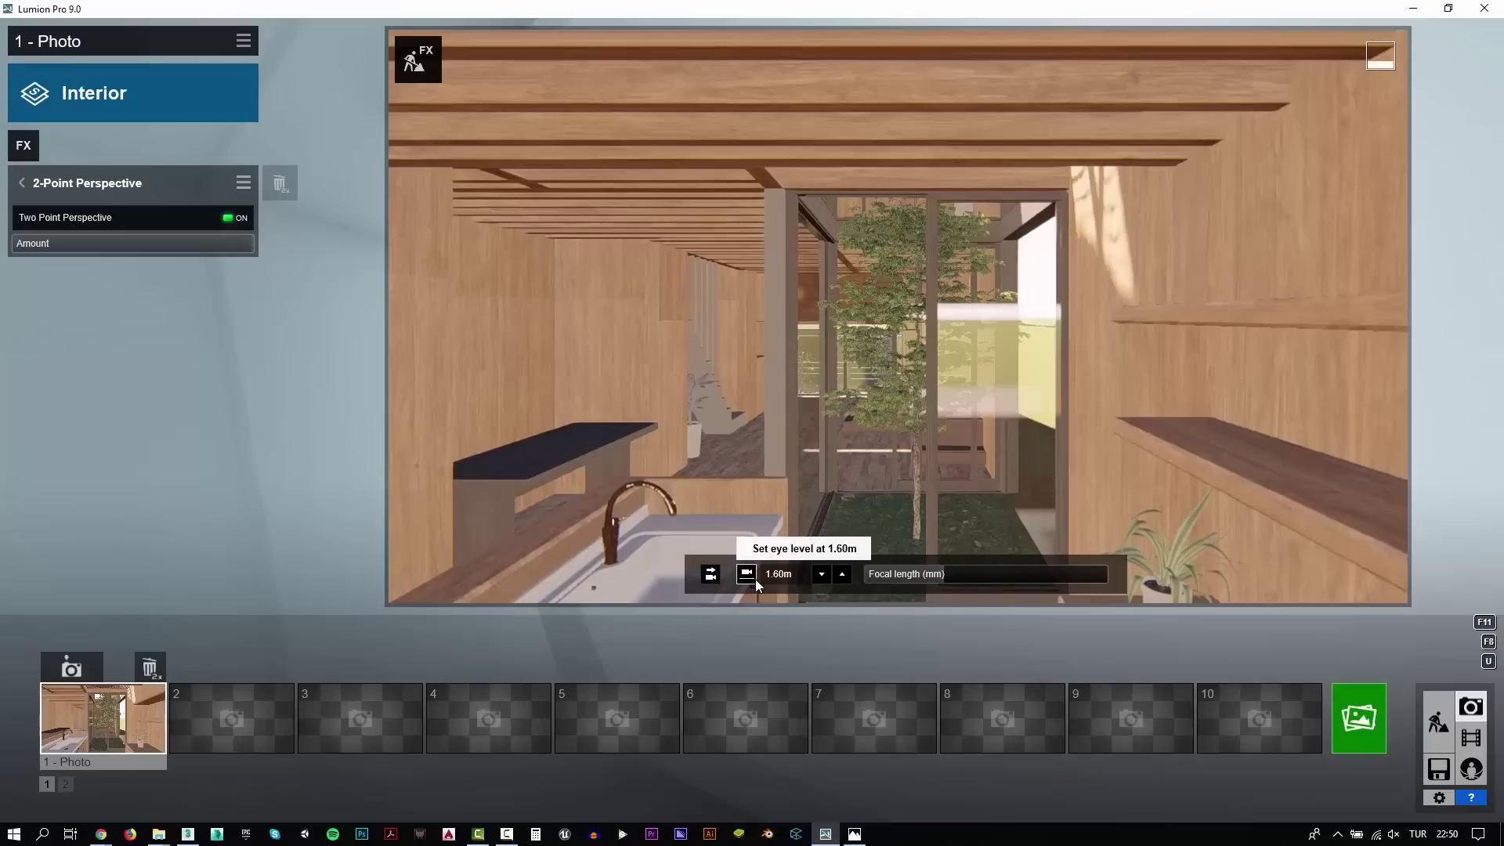
click(782, 575)
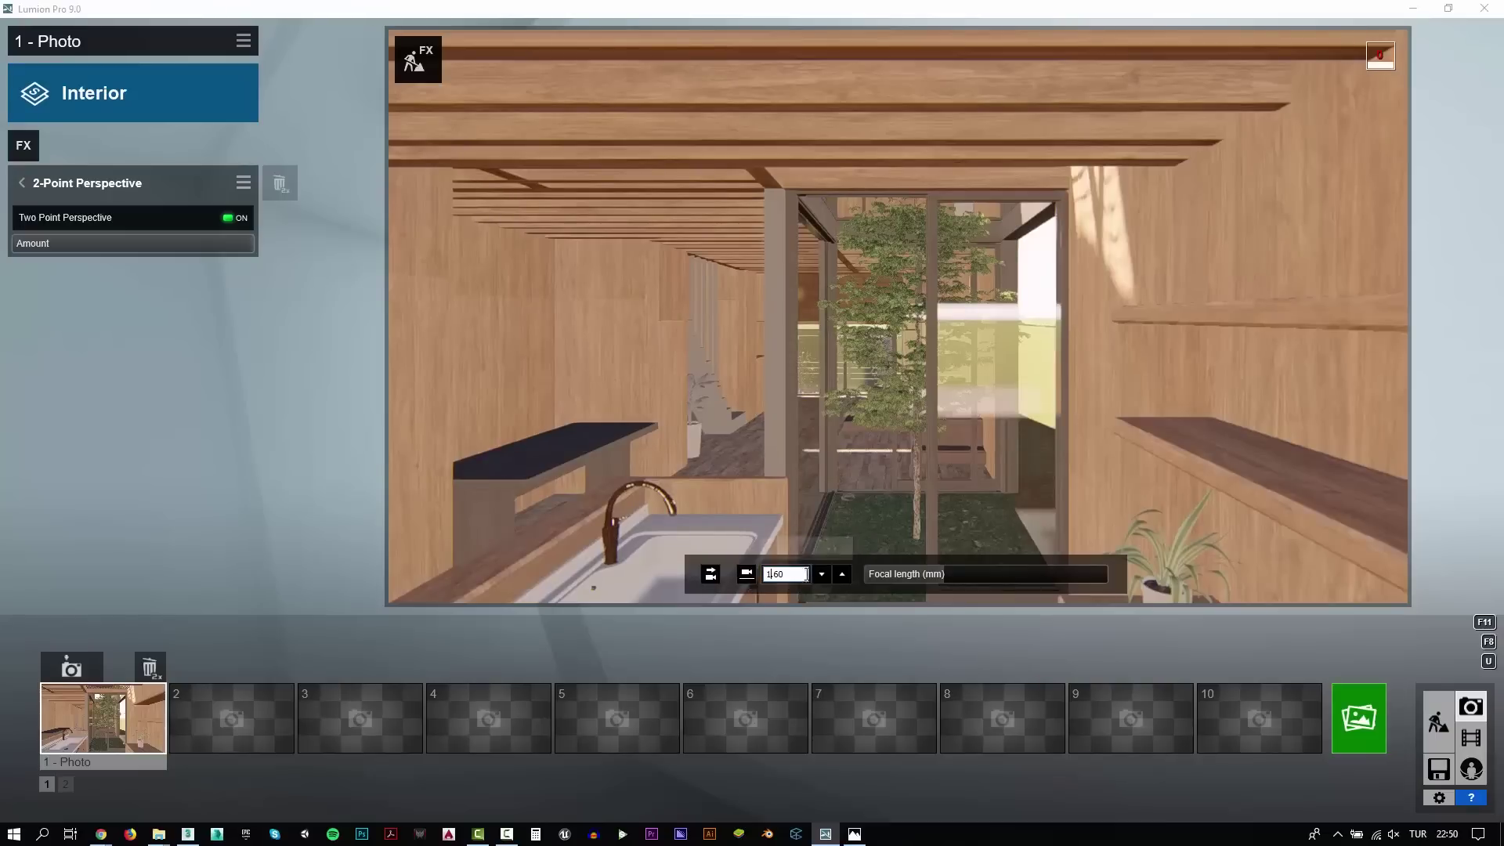
key(BackSpace)
text(3)
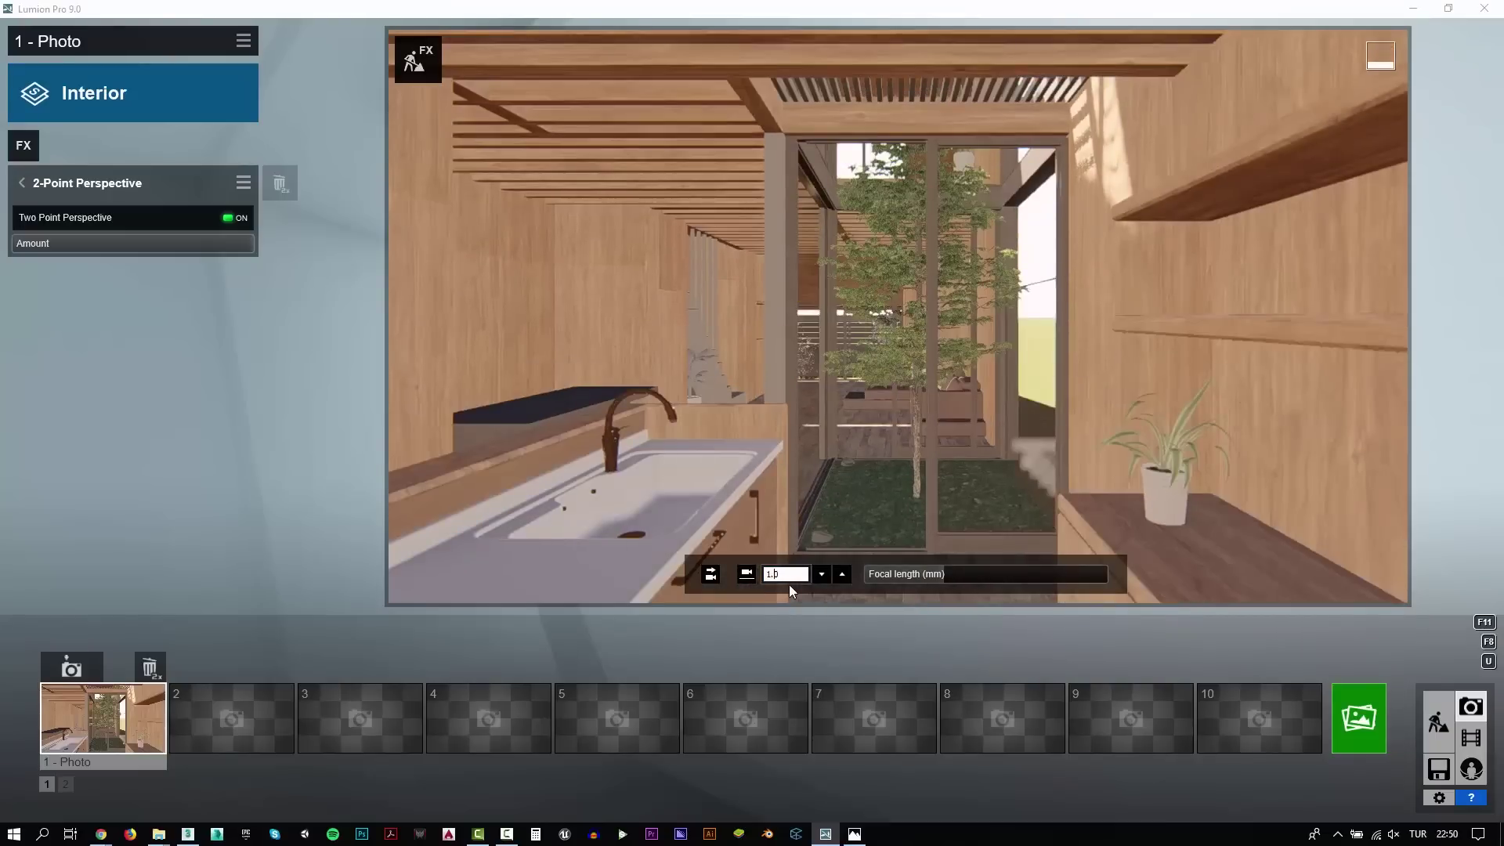
key(BackSpace)
text(2)
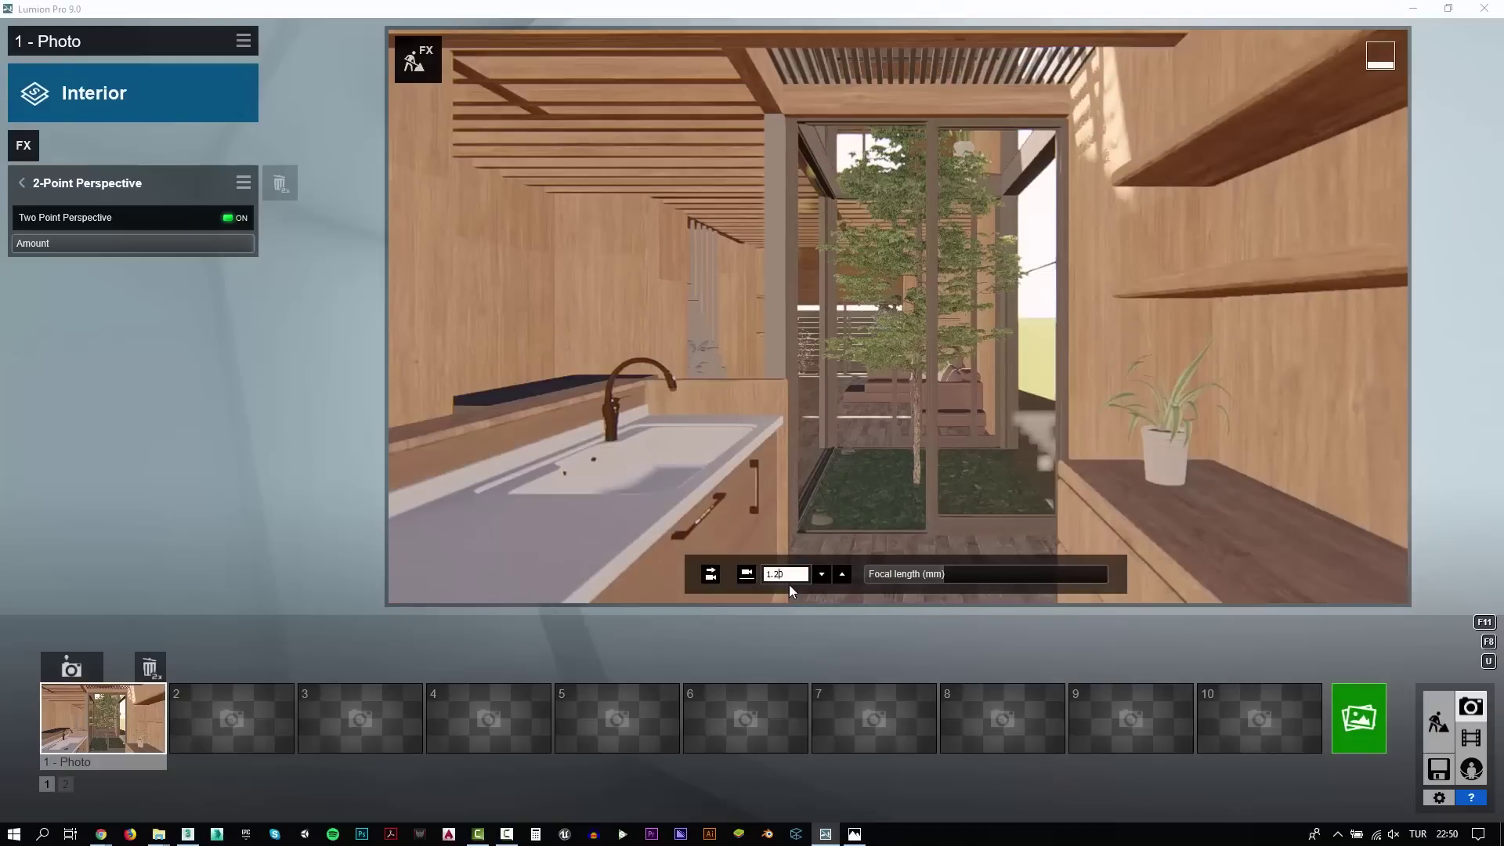
key(BackSpace)
text(3)
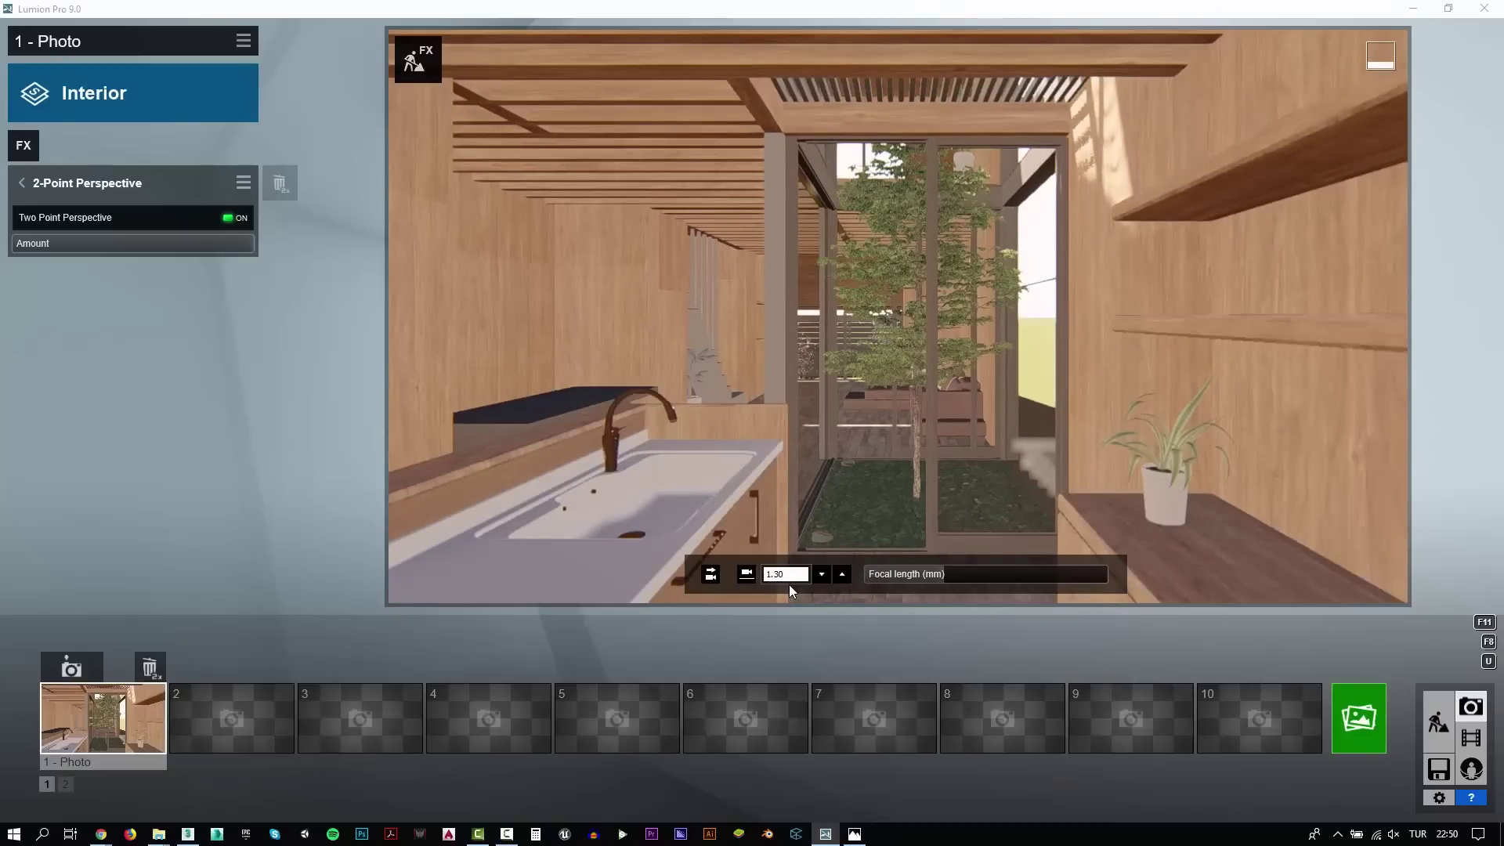
click(24, 145)
Add a Reflection effect with a reflection plane on the right glass pane
click(413, 151)
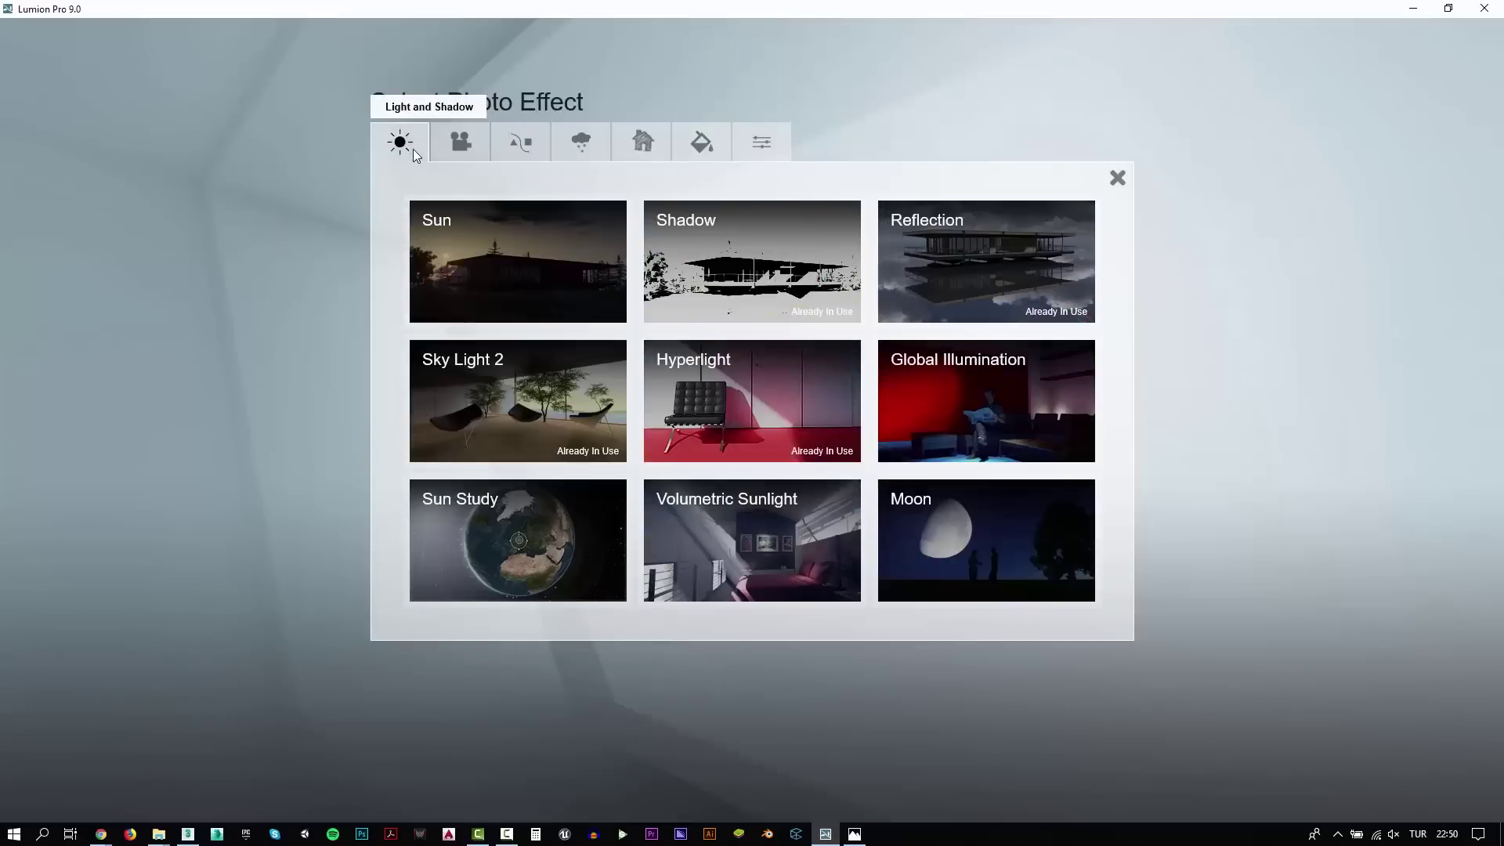
click(913, 238)
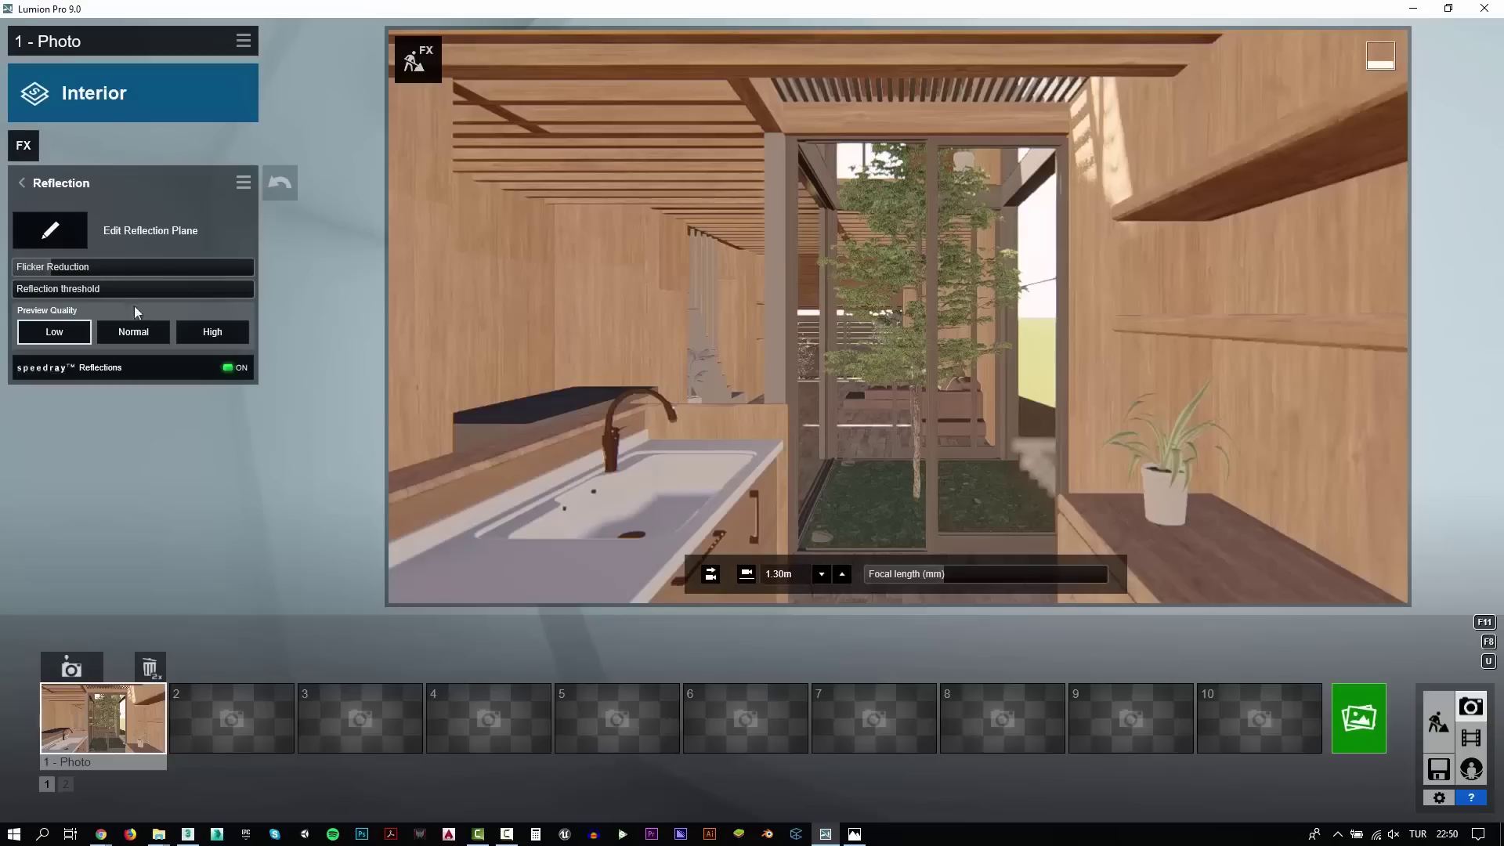
click(58, 227)
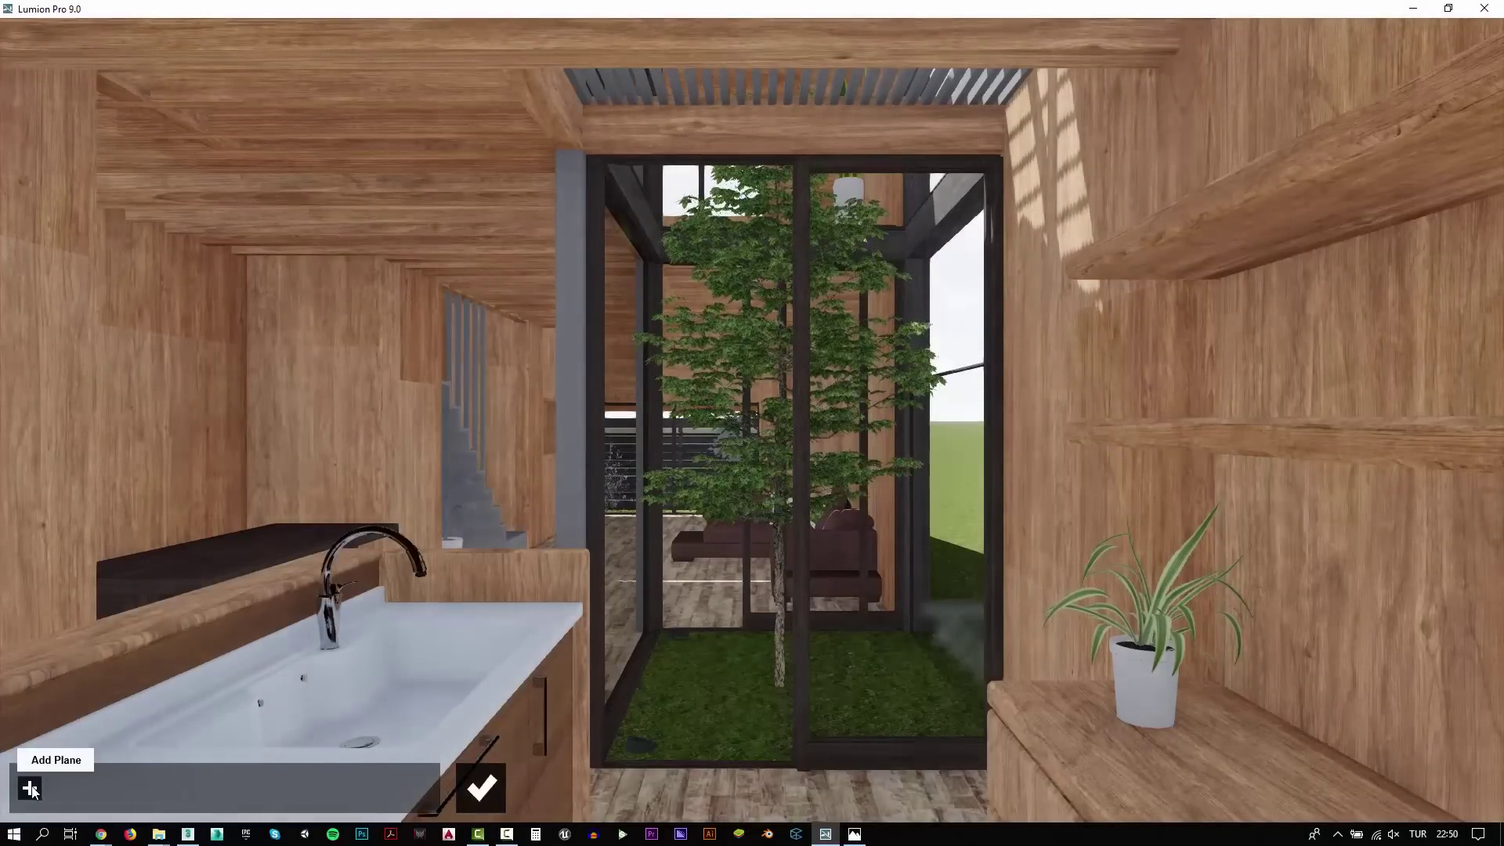
click(31, 788)
click(916, 519)
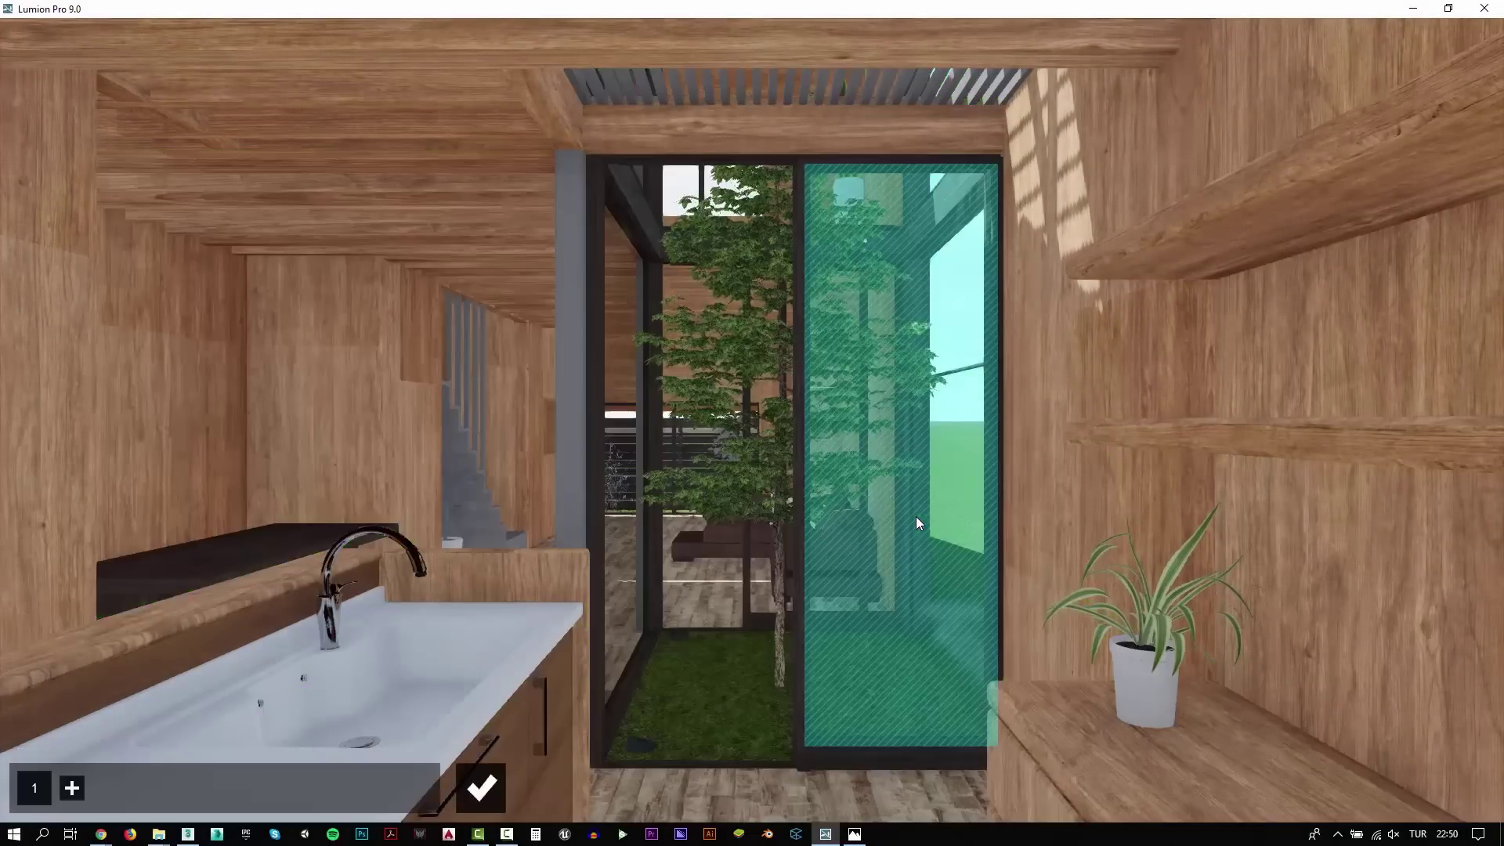
click(485, 786)
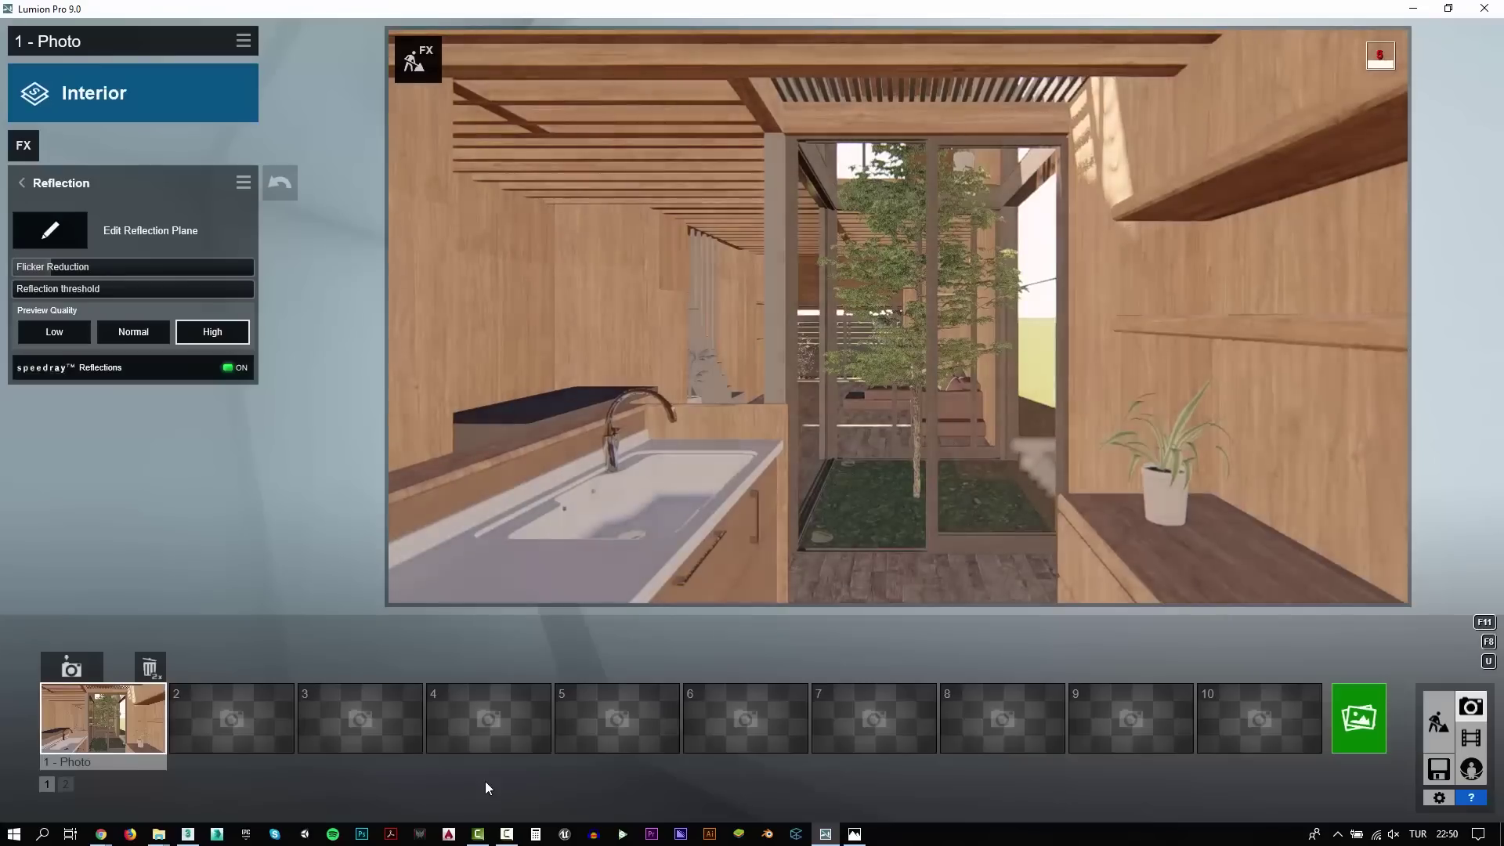
Place a Reflection Control sphere from Lights and Utilities on the floor before the tree atrium
click(1434, 726)
click(54, 708)
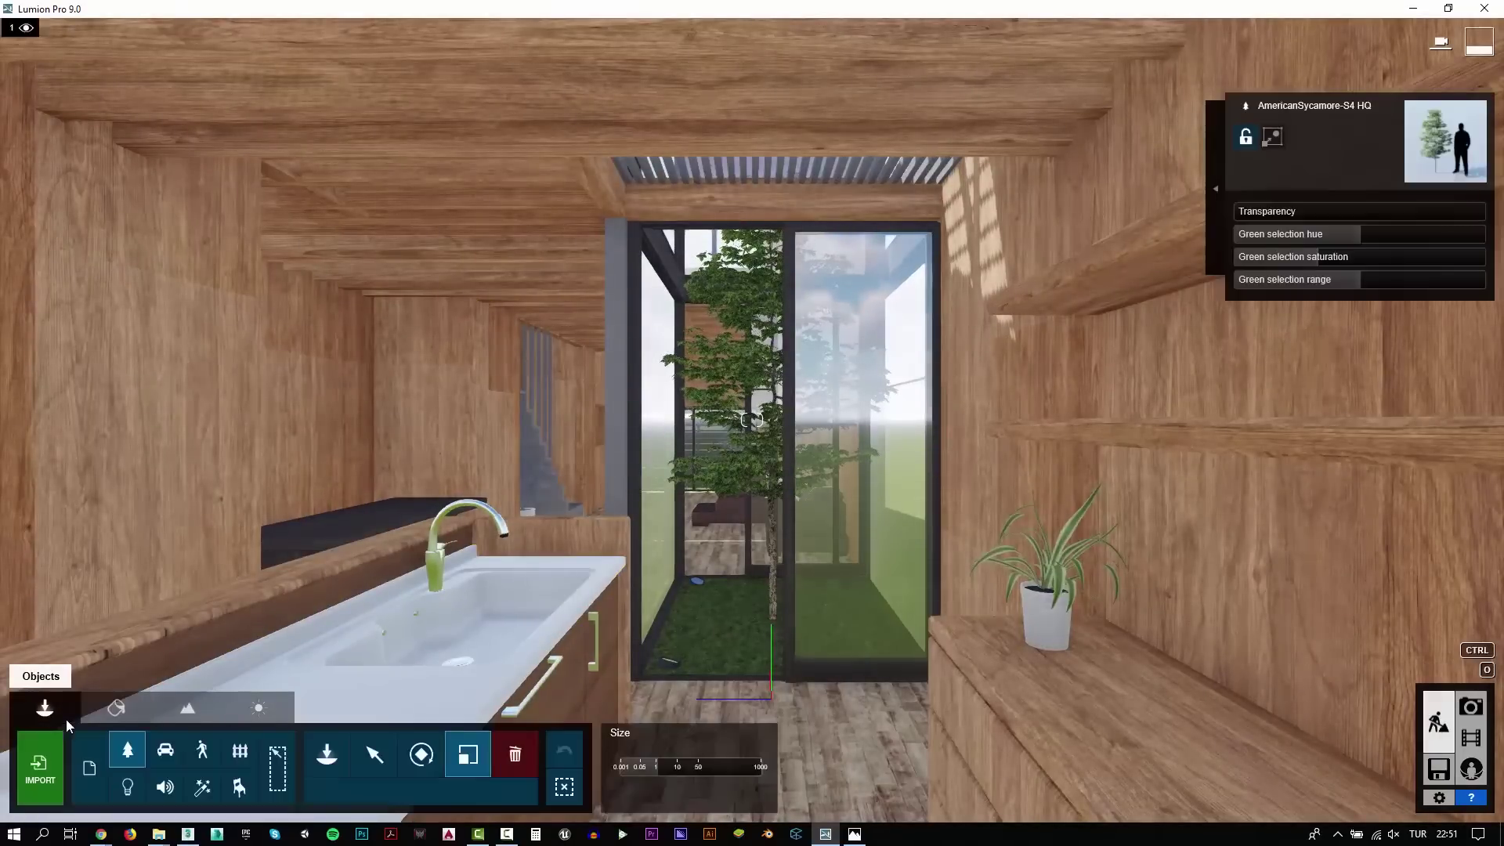
click(128, 787)
click(327, 754)
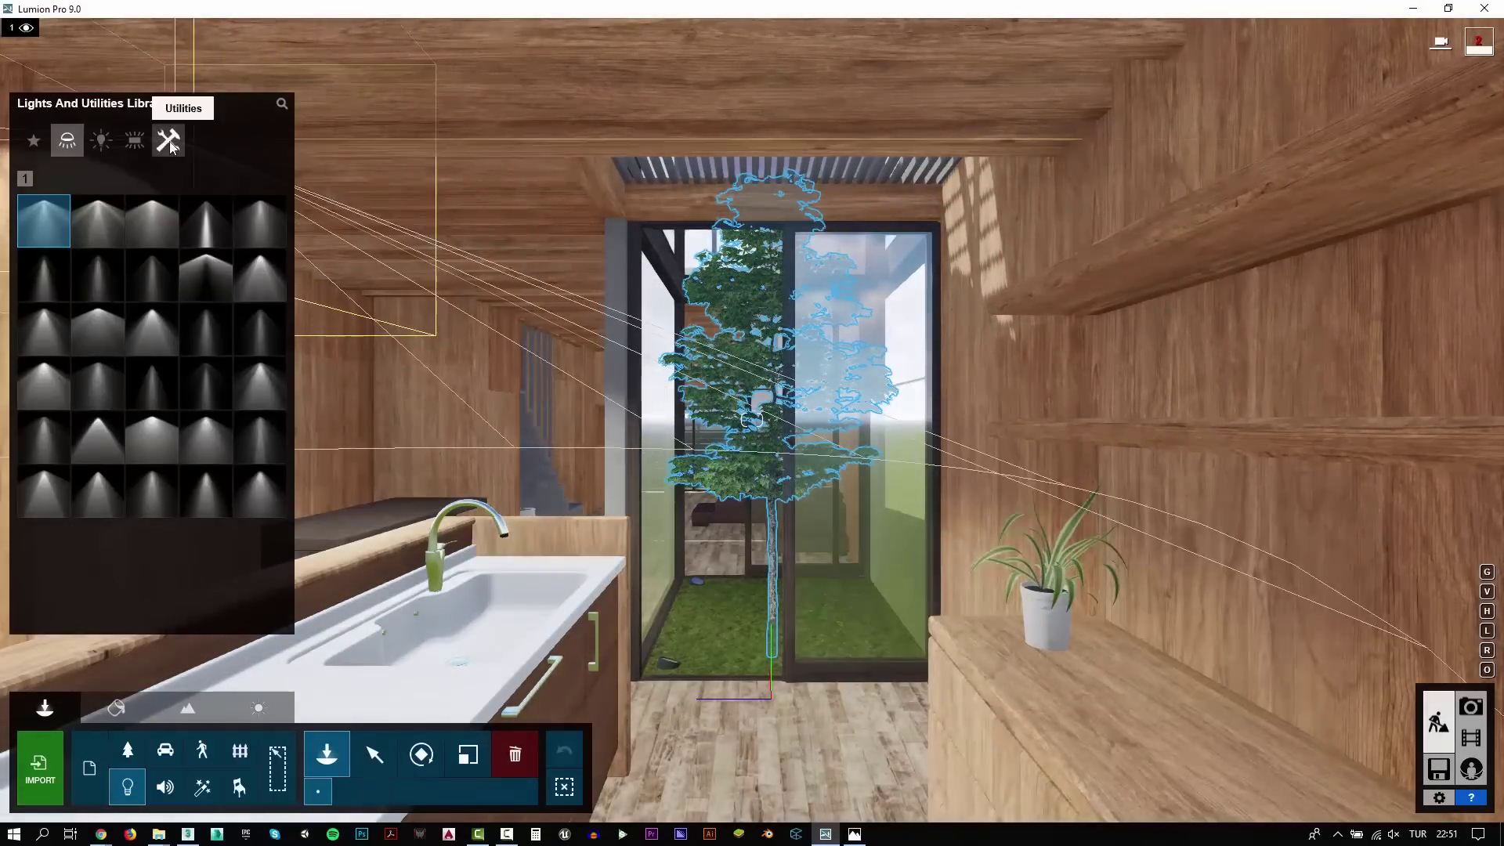
click(168, 139)
mouse_move(205, 219)
click(763, 704)
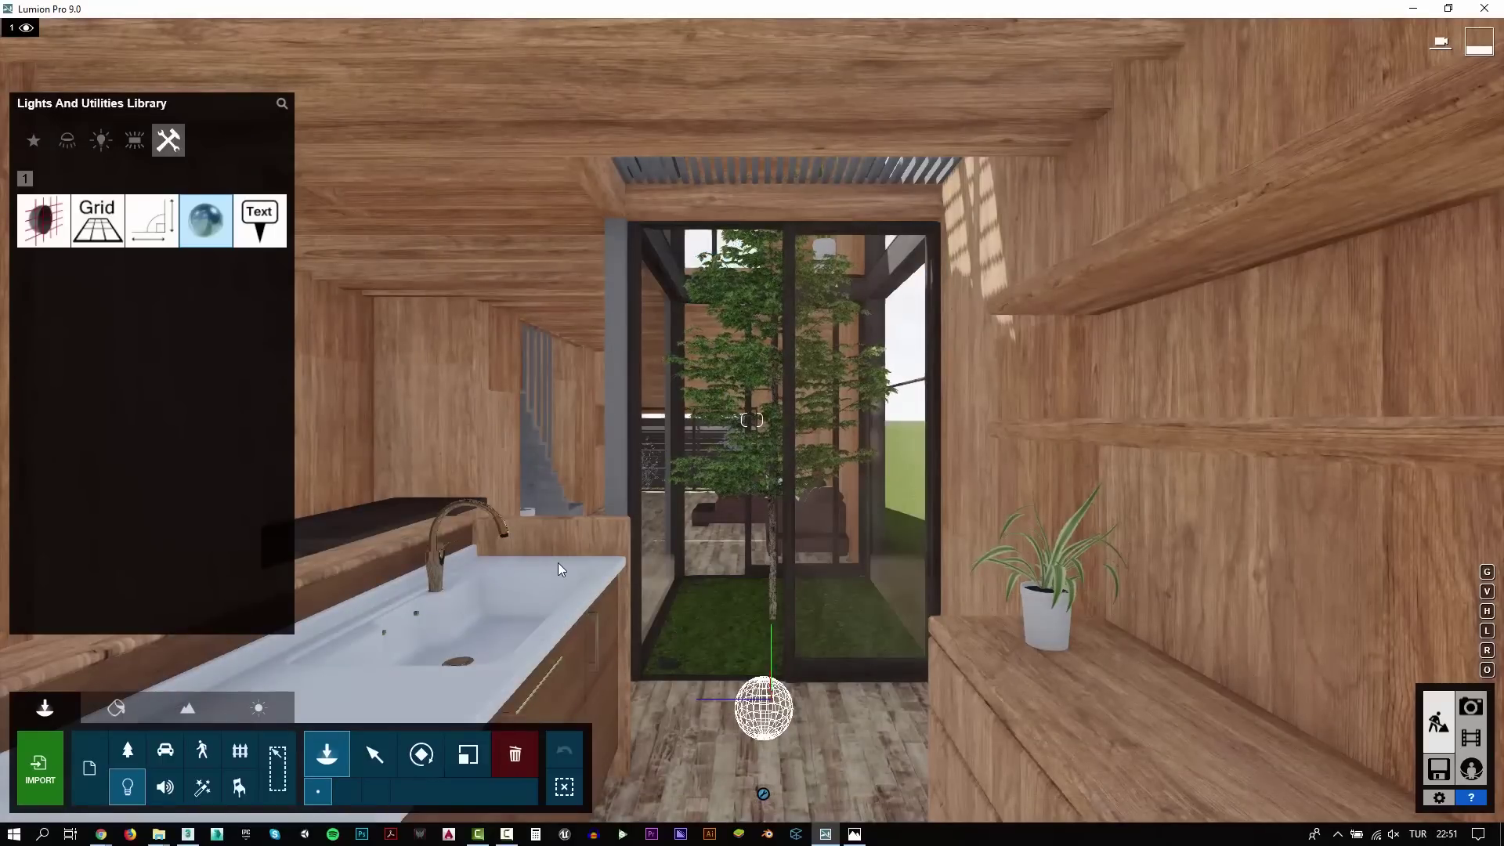
click(375, 753)
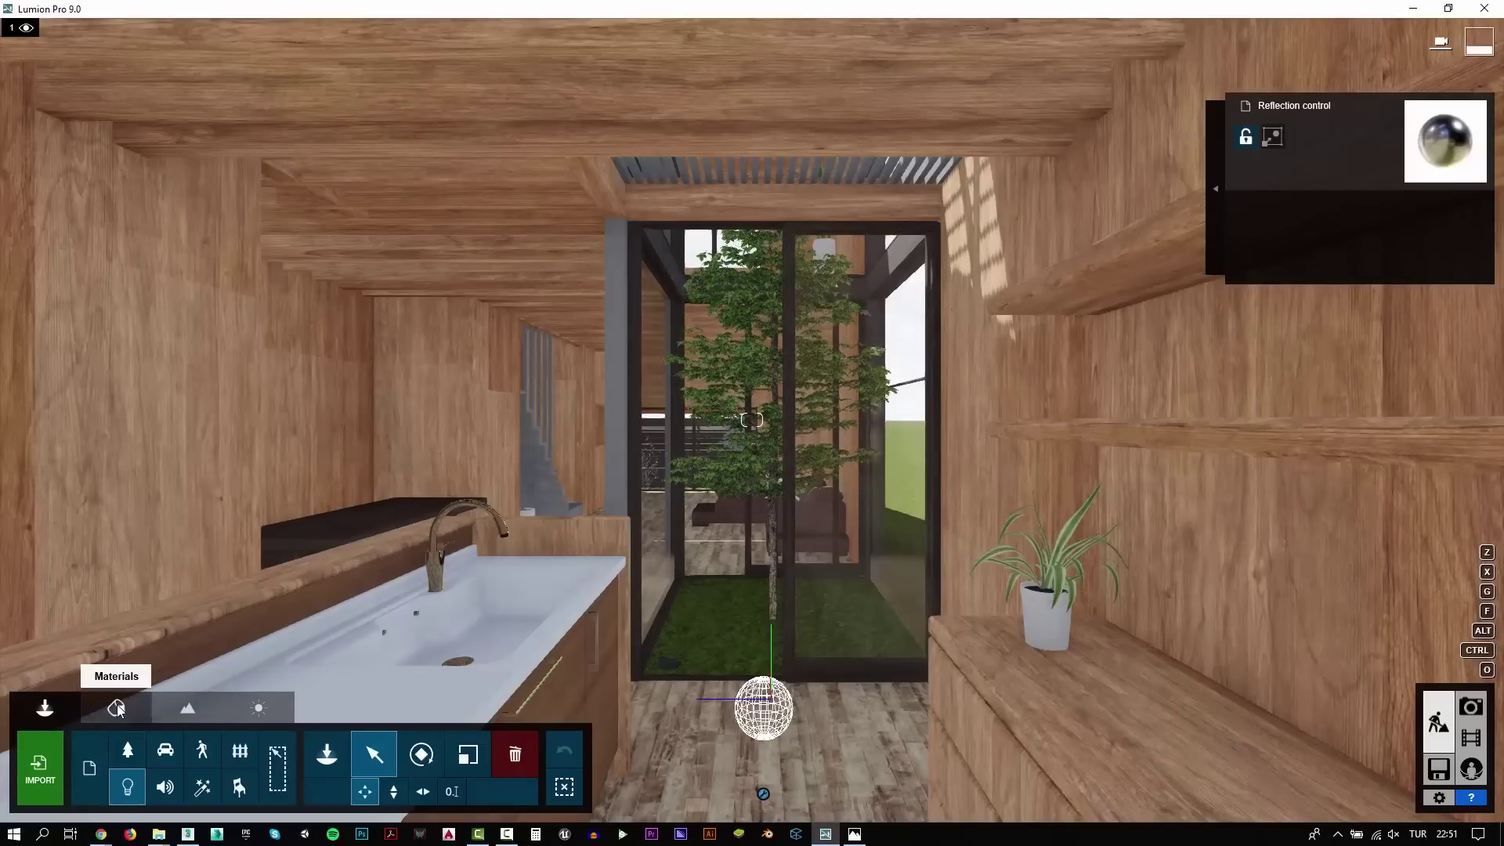
Give the slatted ceiling's striped material the wall's wood texture in its second texture slot
click(116, 707)
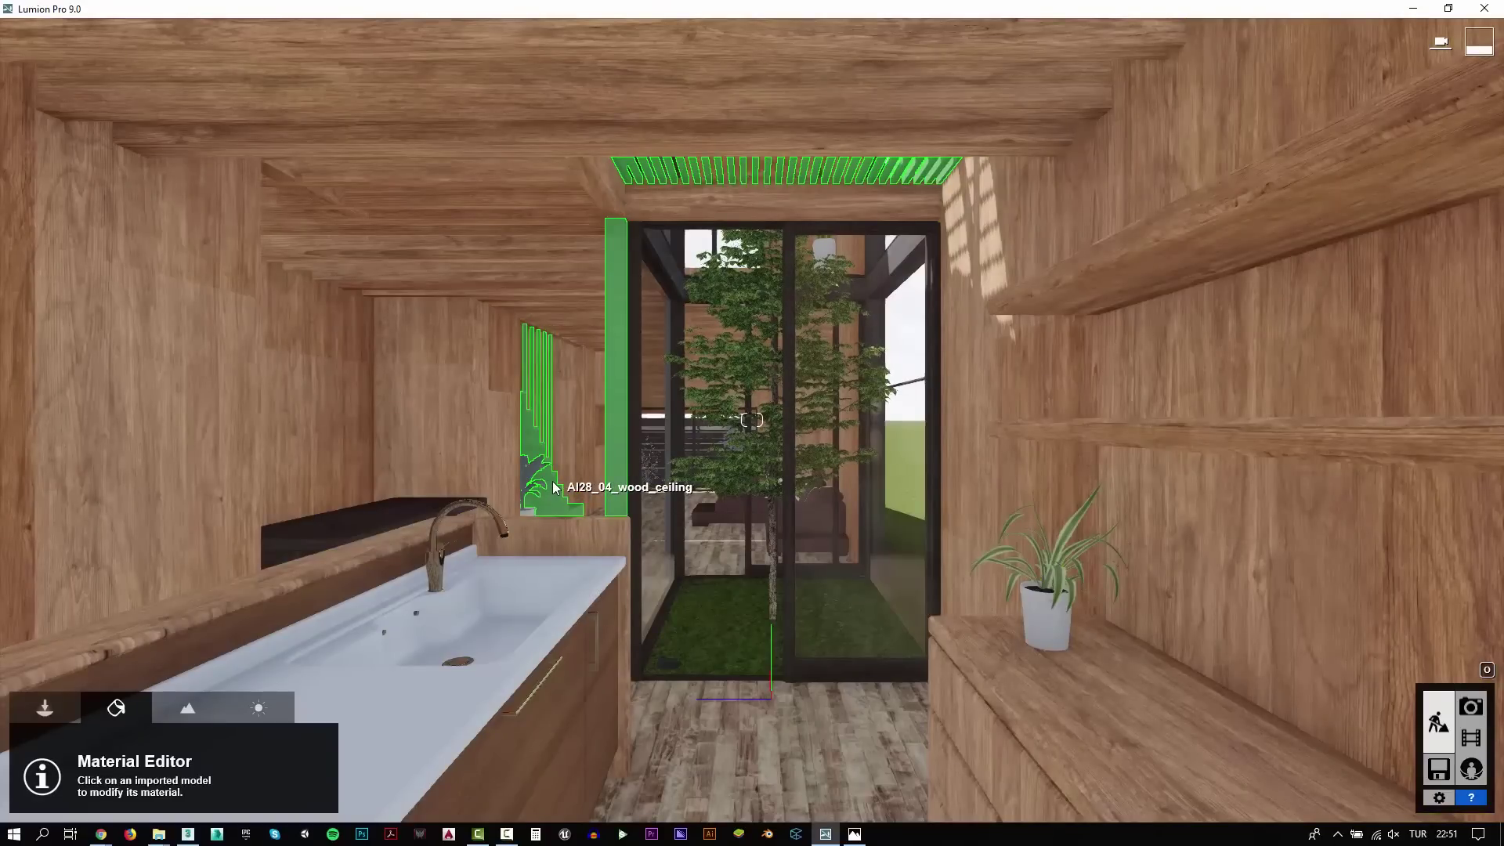
click(553, 487)
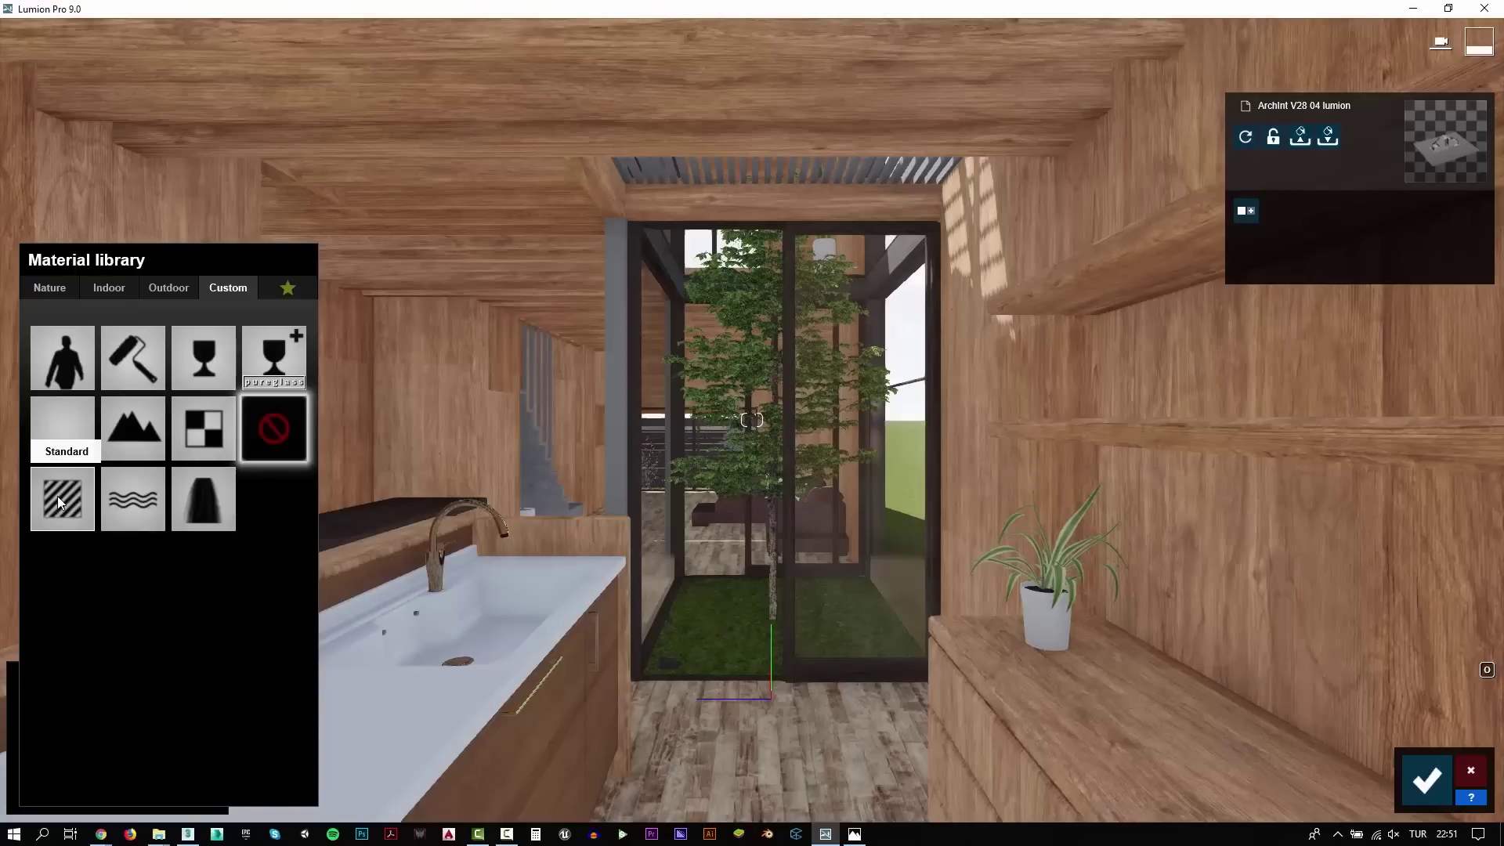
click(58, 495)
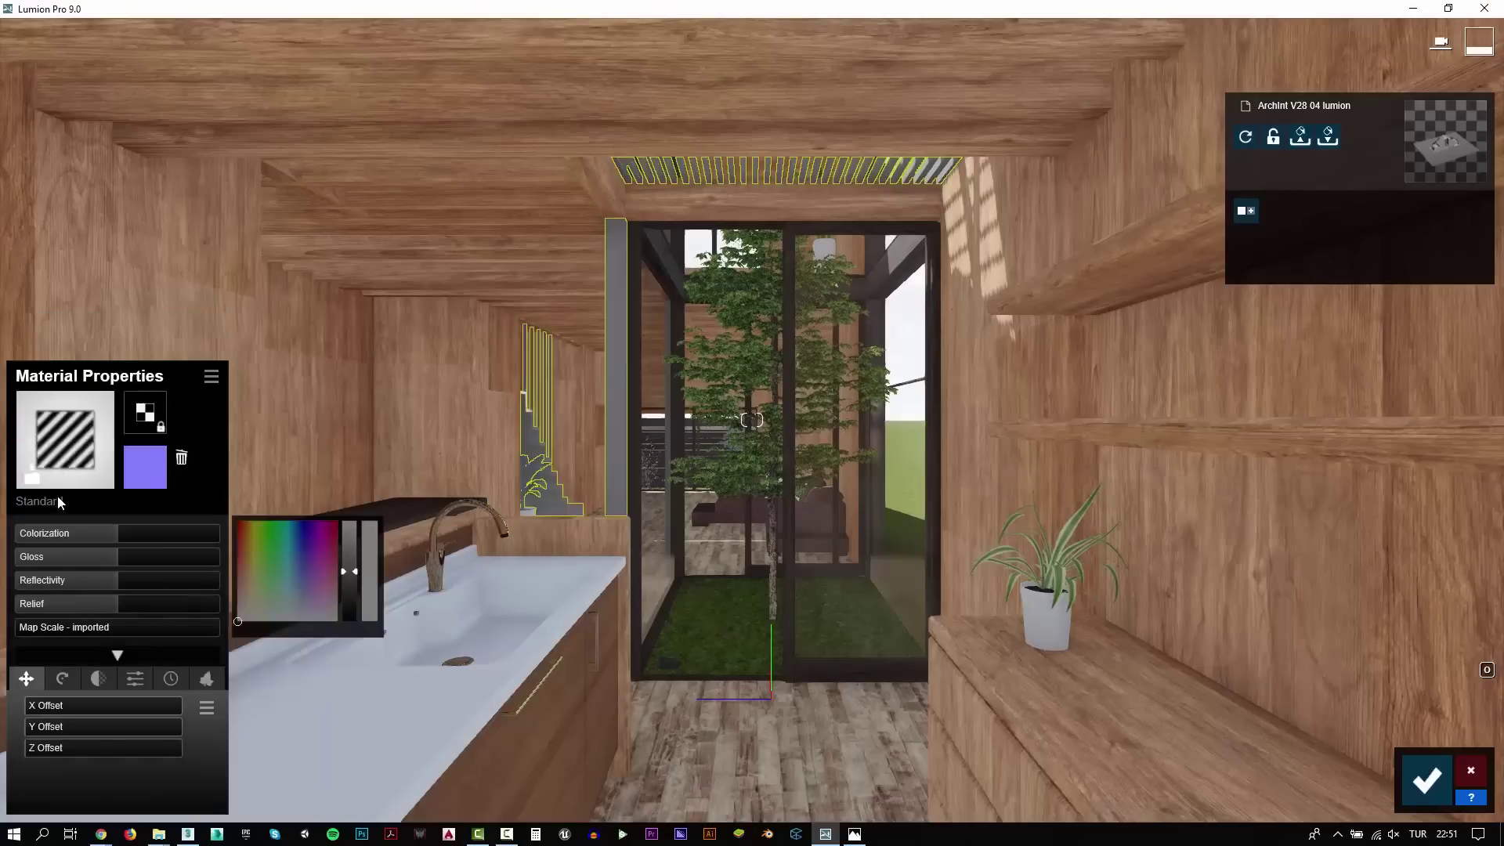
click(211, 380)
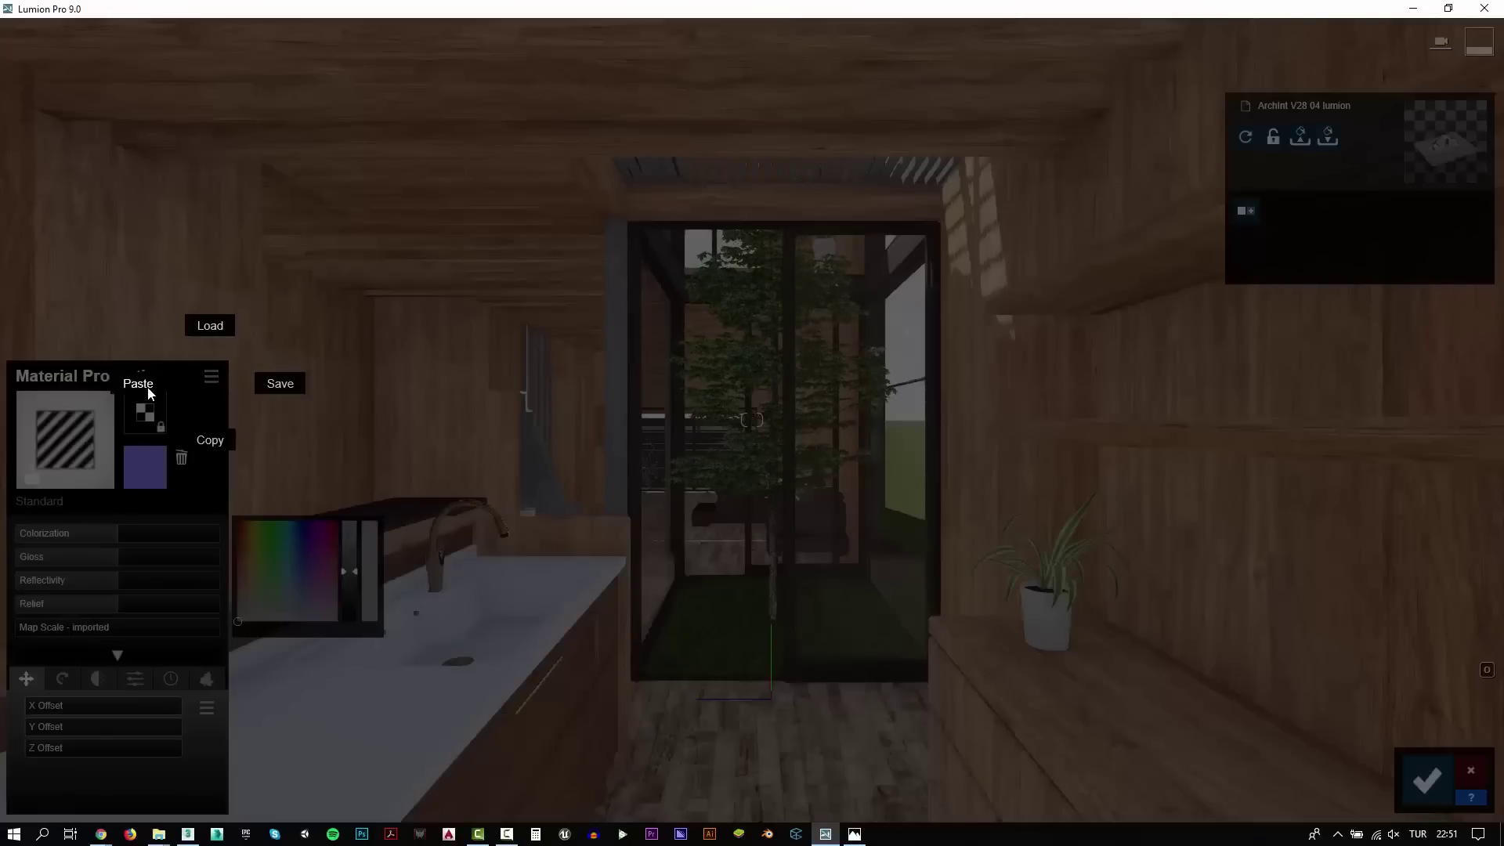
click(147, 387)
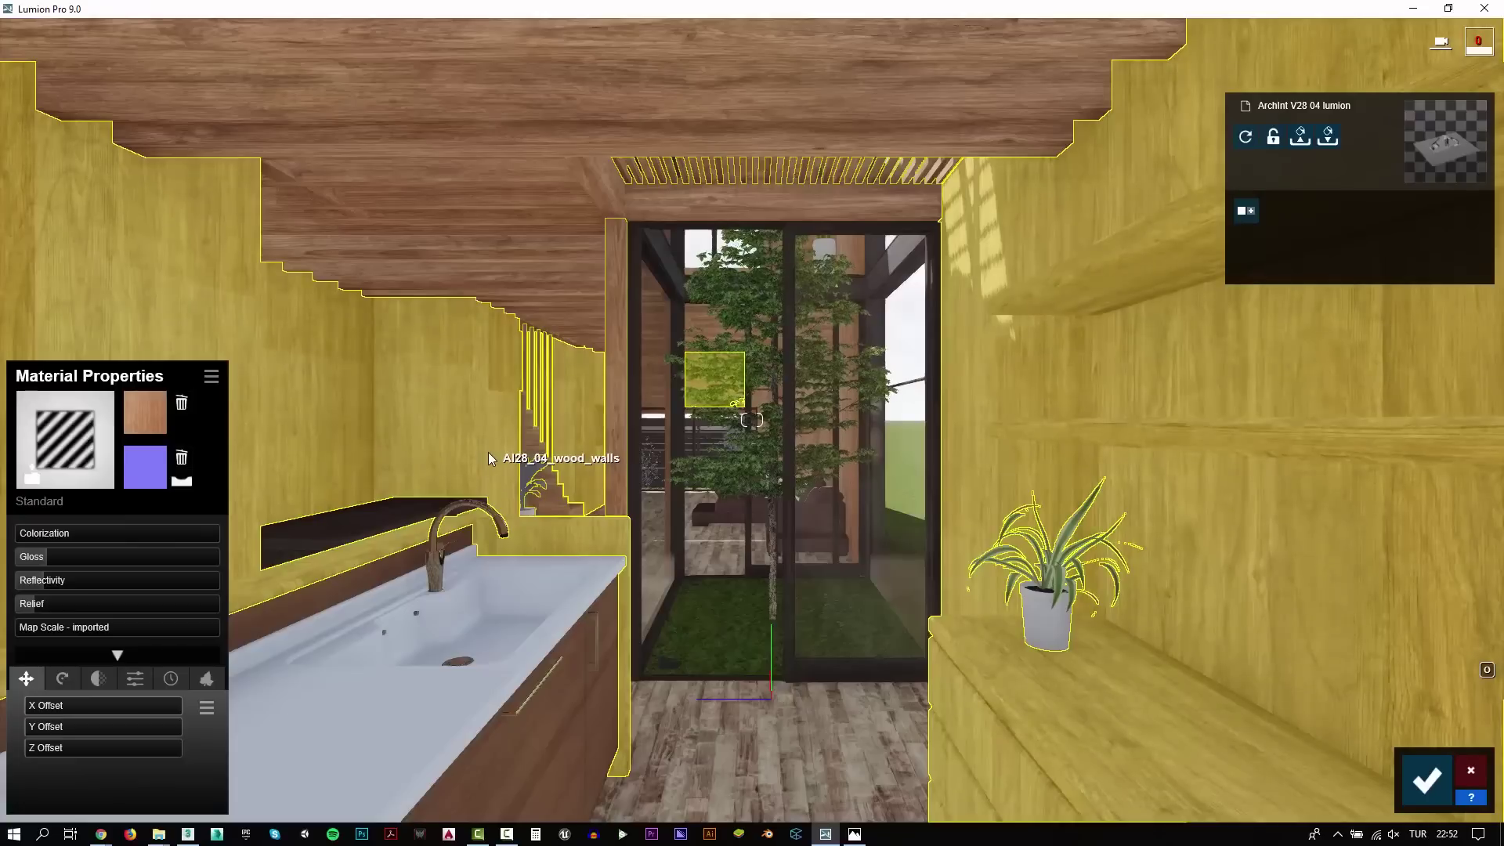
click(487, 453)
right_drag(675, 603, 501, 603)
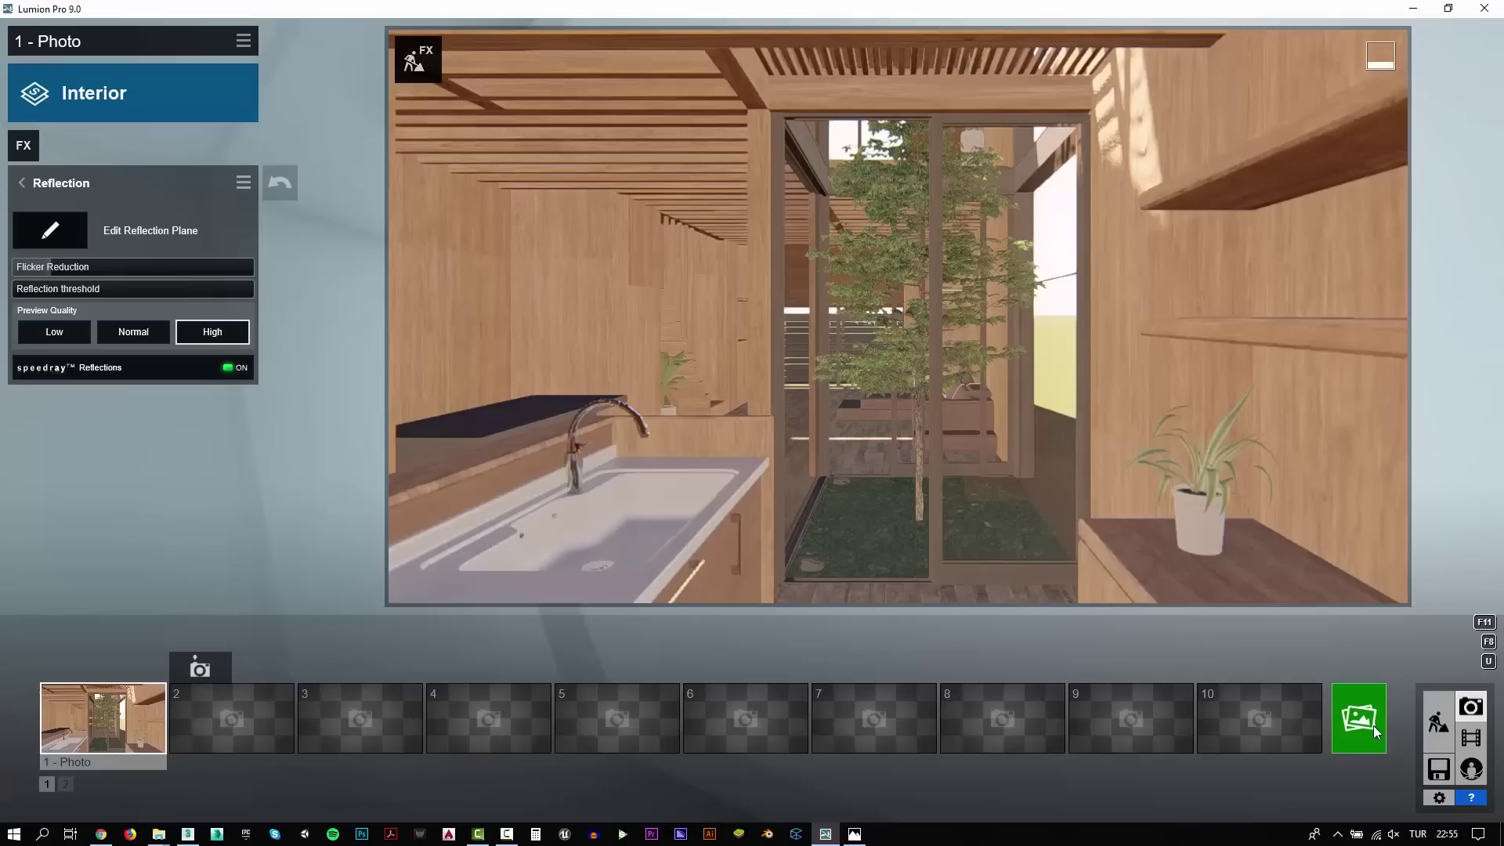
Render photo 1 at Desktop 1920x1080 as a PNG named 'tes' in the project folder
click(1373, 725)
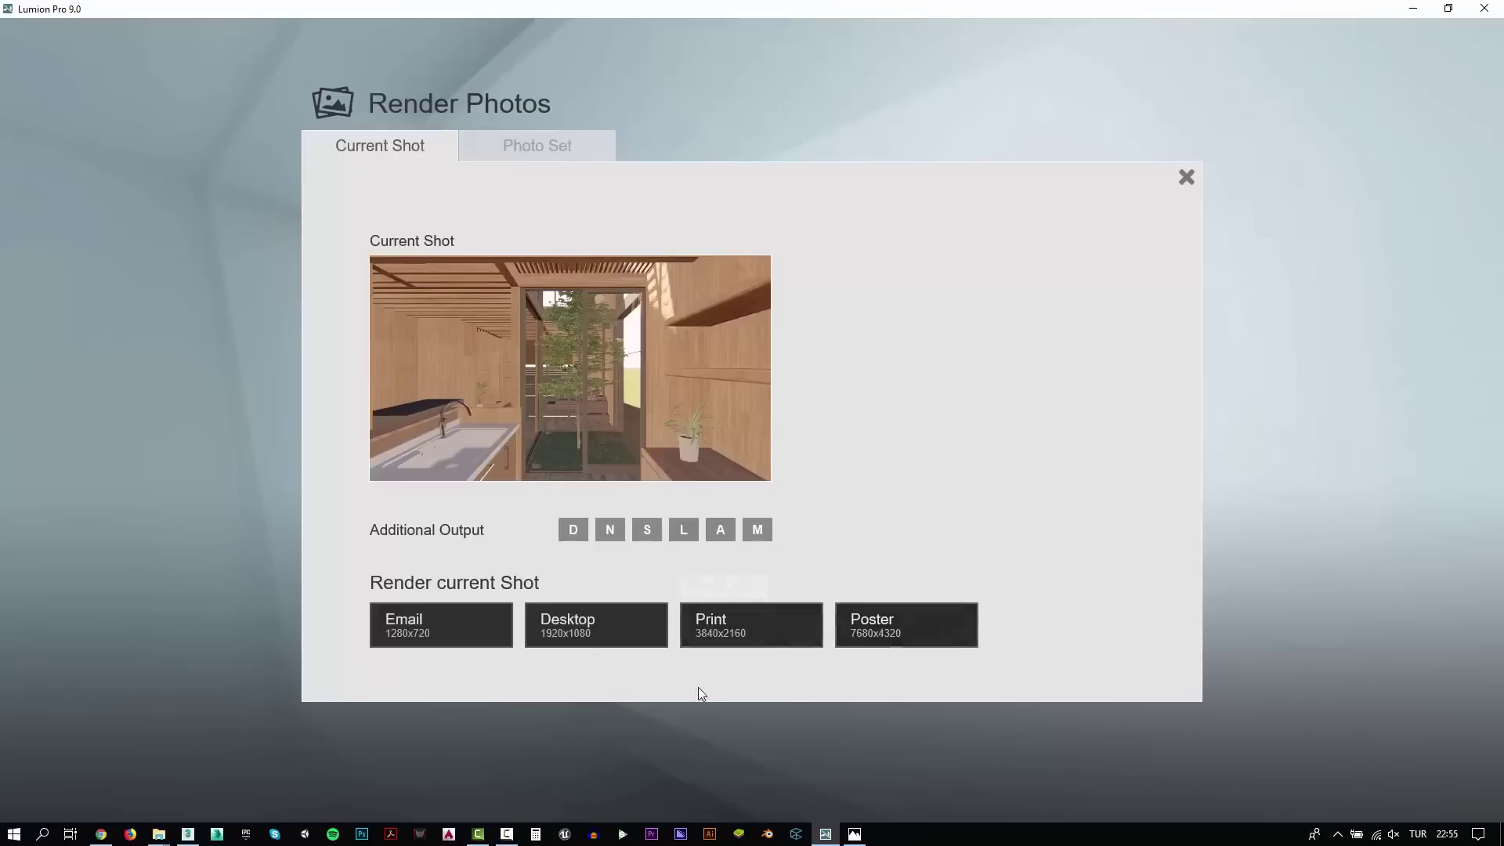
click(602, 634)
click(509, 55)
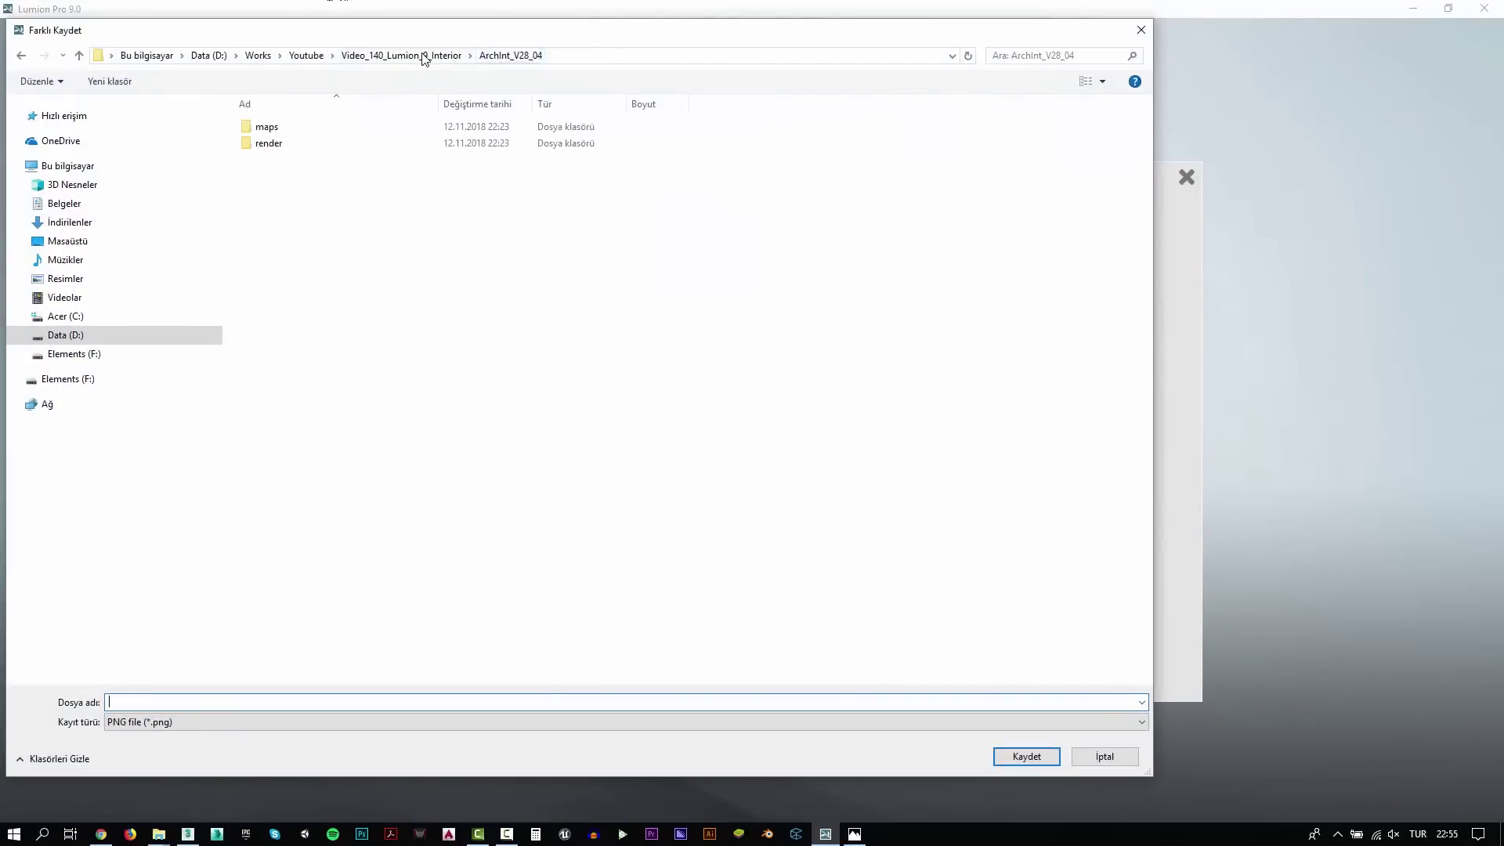
click(427, 55)
text(tes)
key(Return)
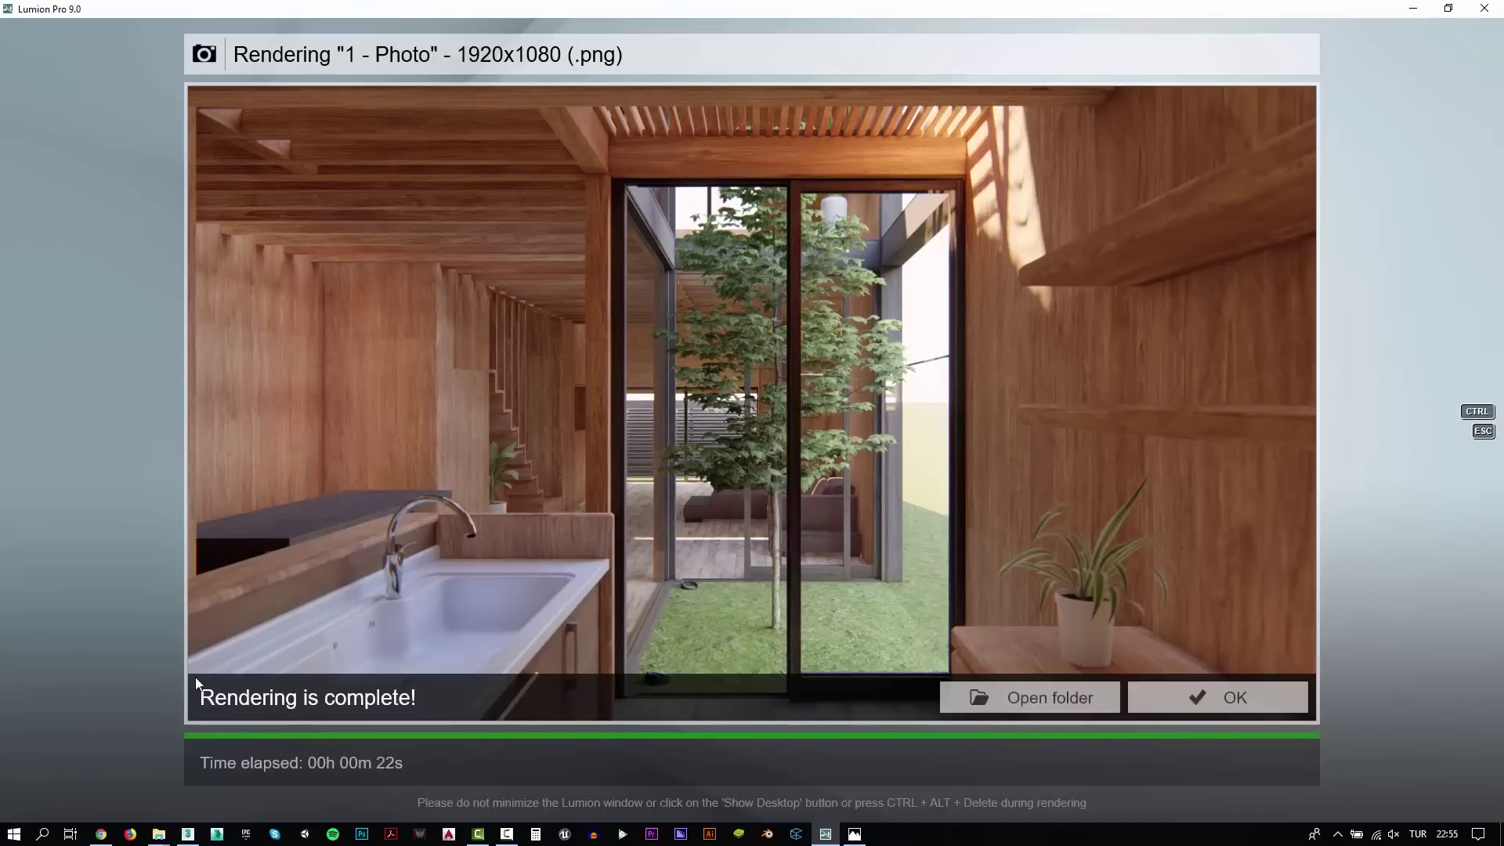
click(1238, 695)
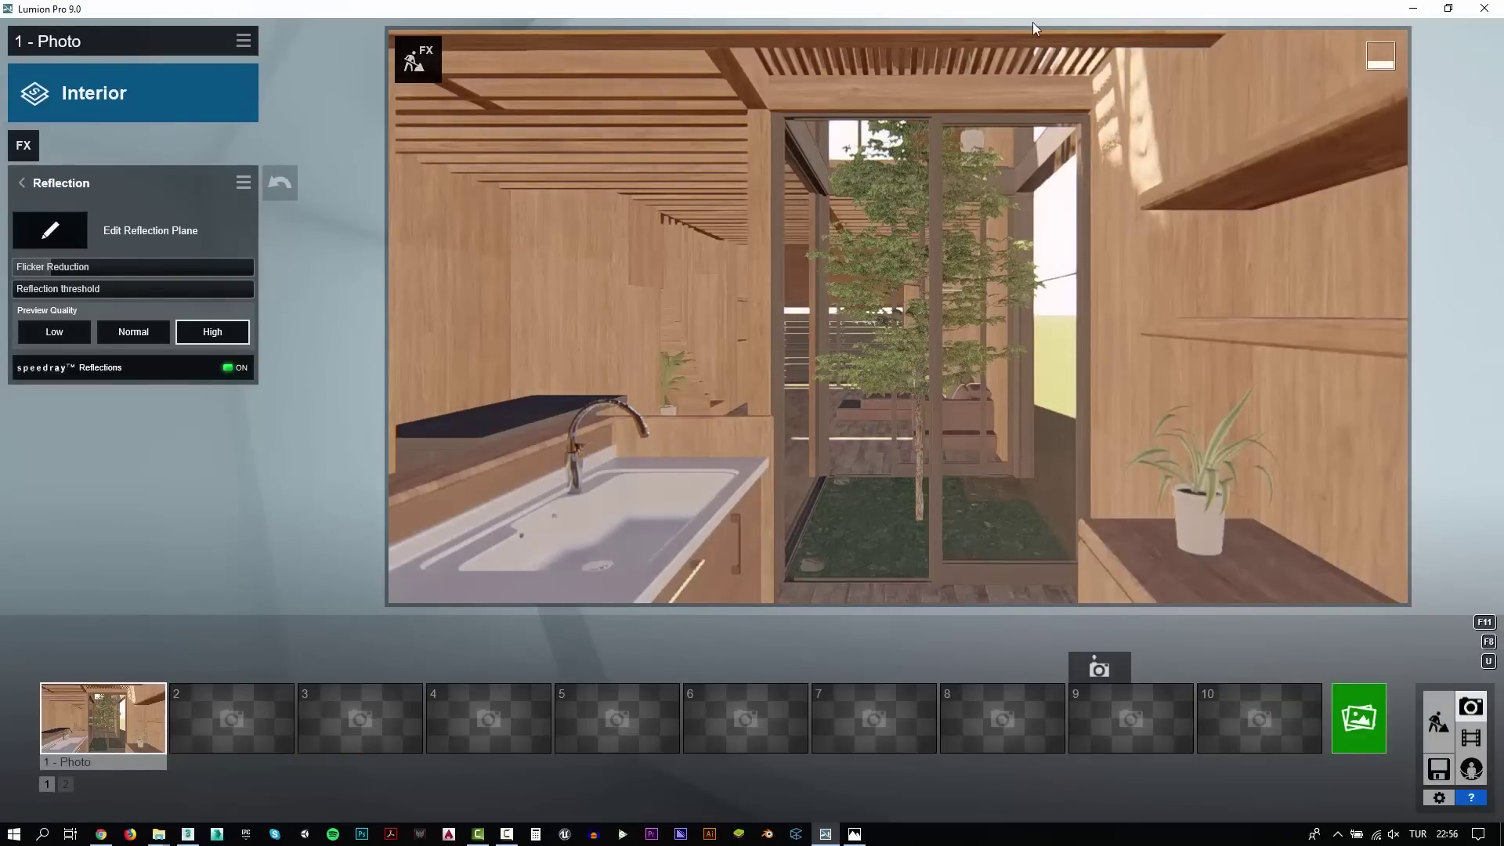
Select the atrium window glass and preview several Outdoor Glass materials on it
click(1443, 729)
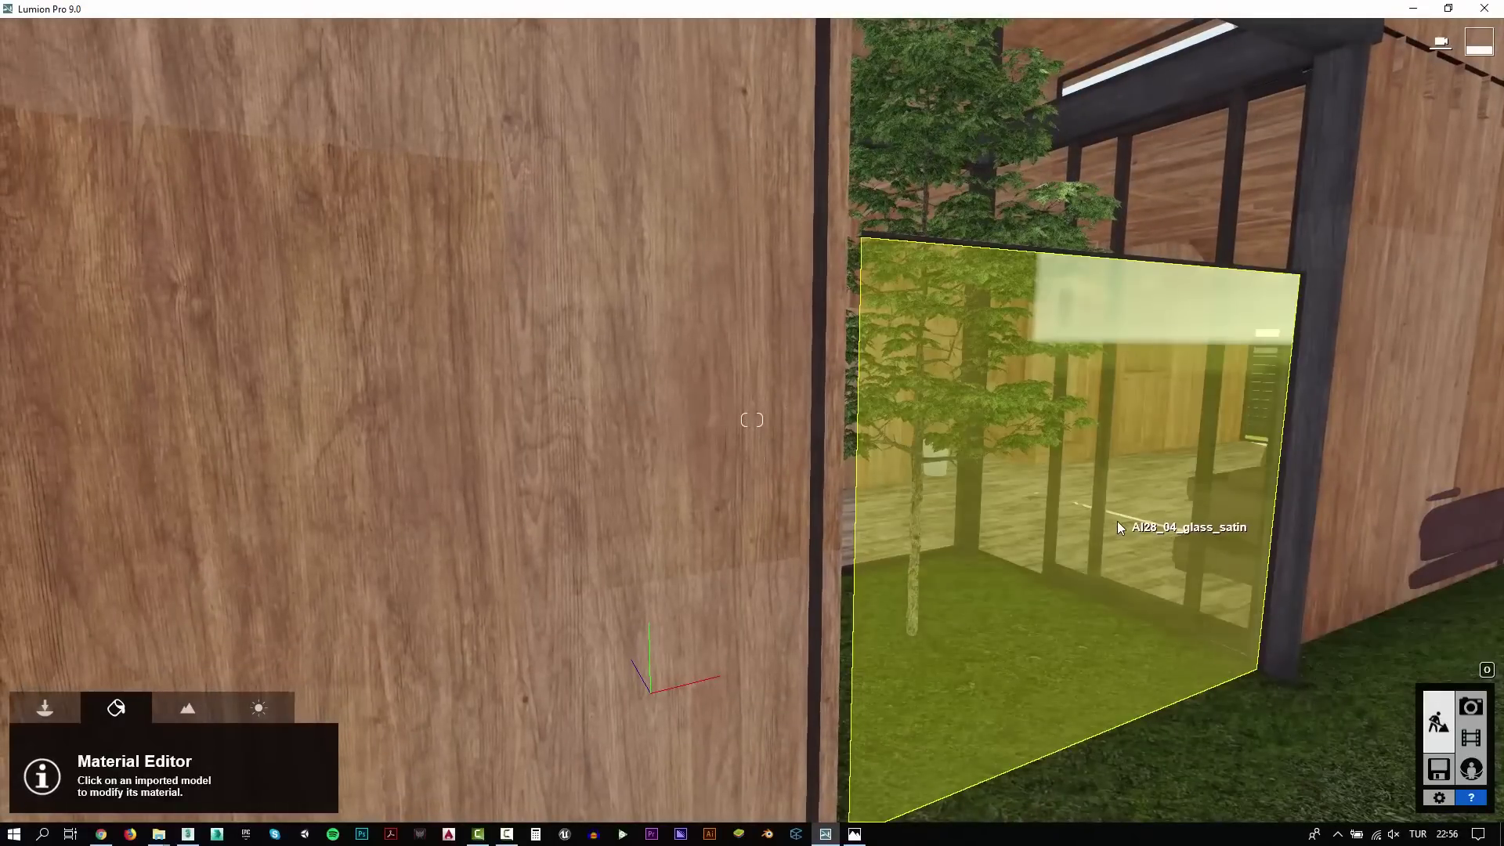
click(988, 419)
click(91, 539)
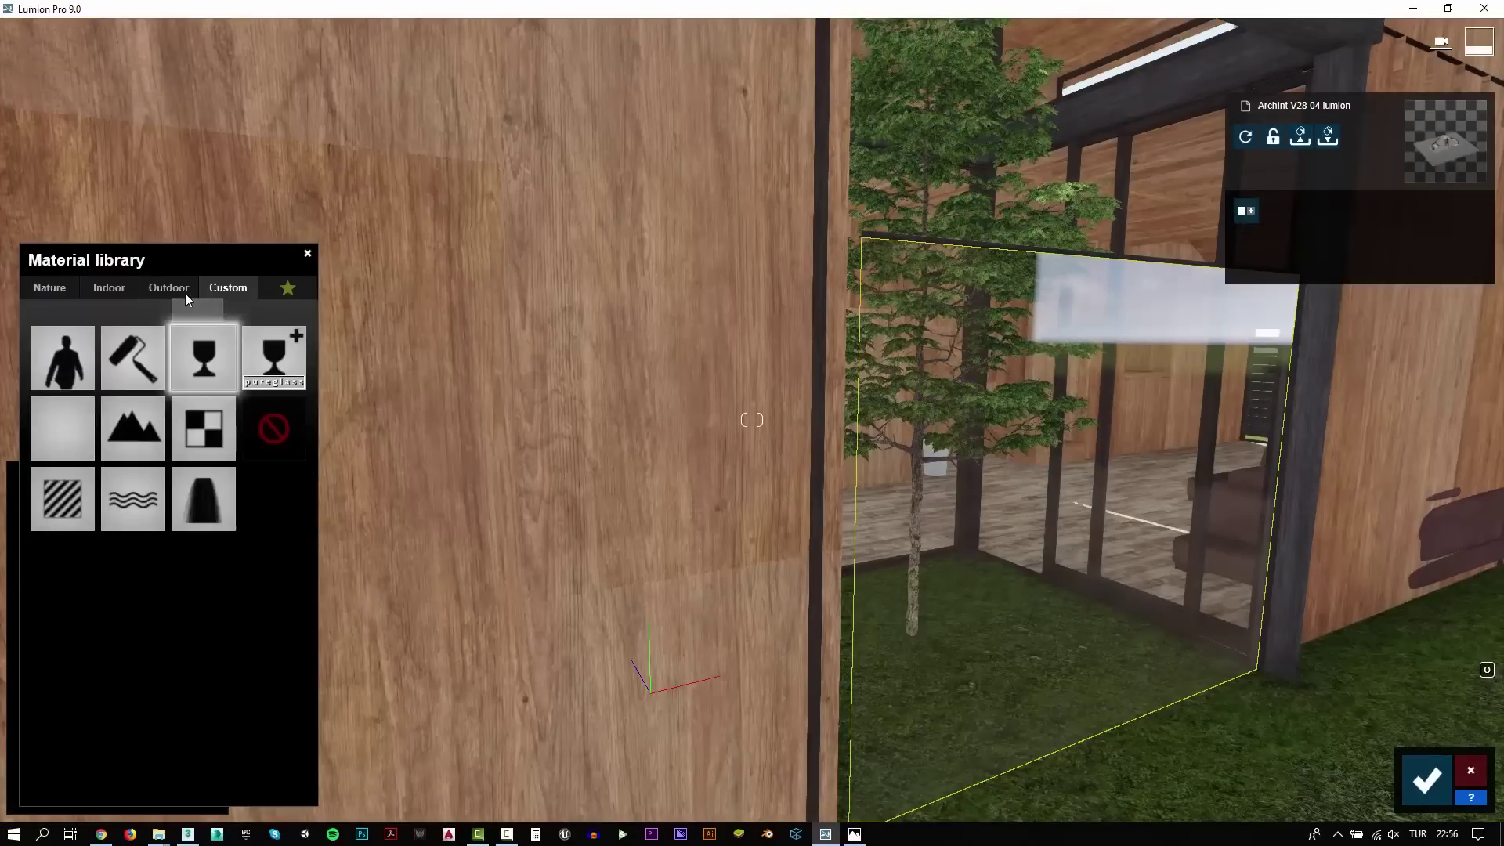
click(182, 290)
click(185, 331)
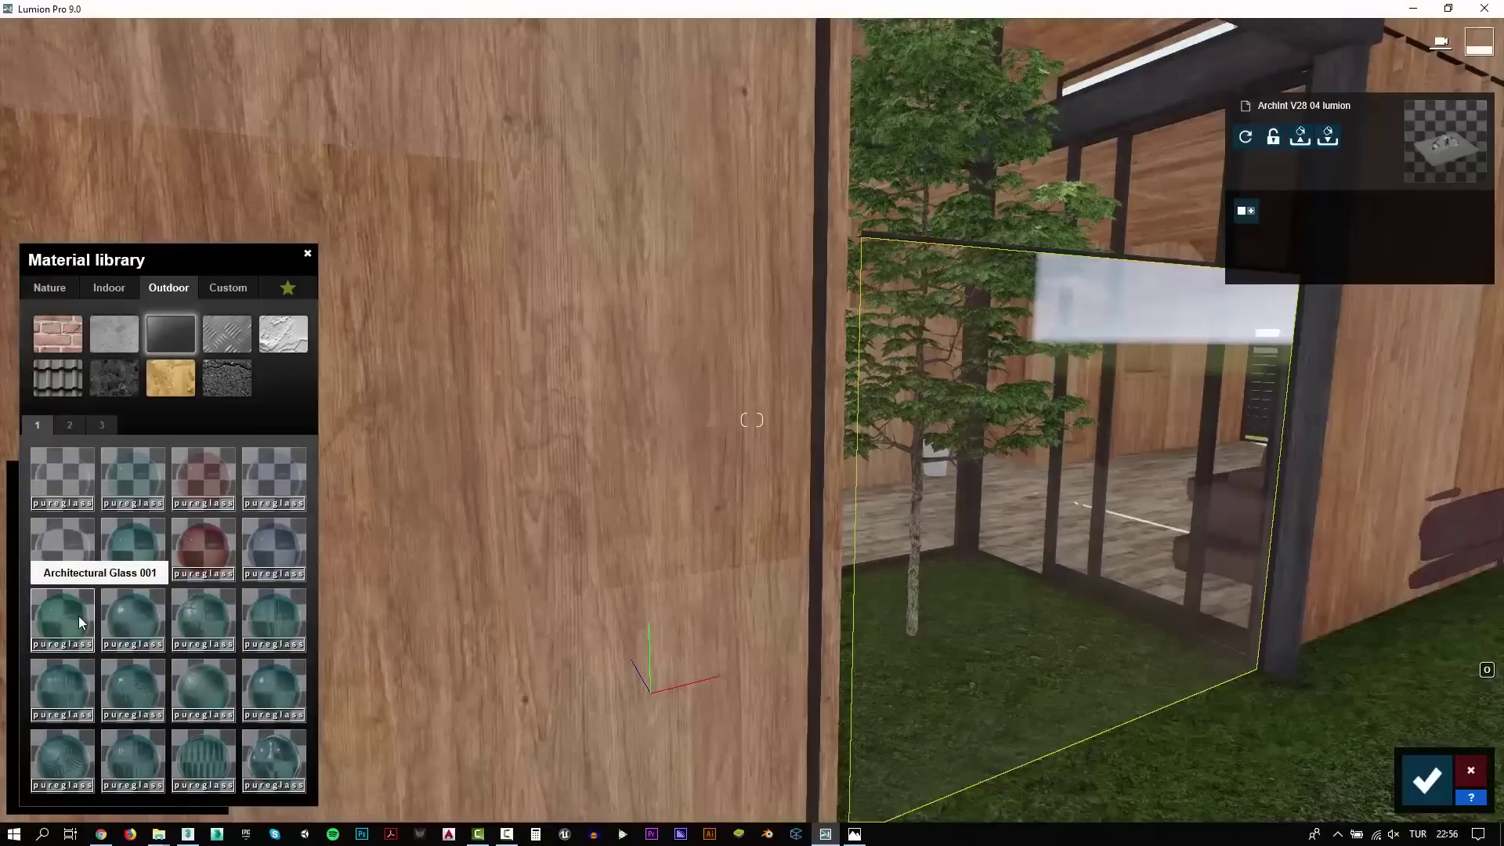
click(68, 425)
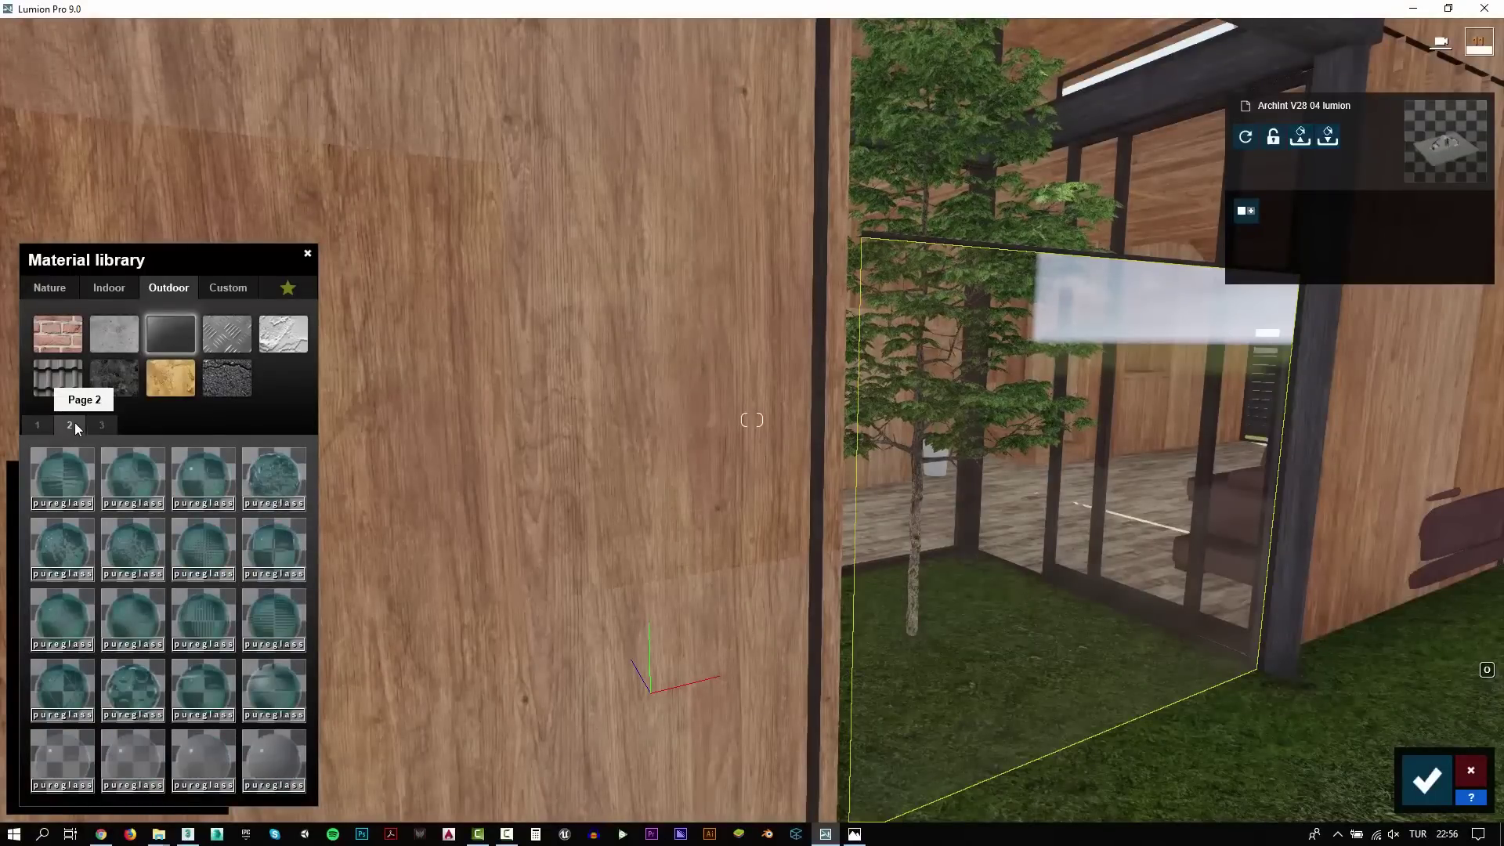
click(283, 747)
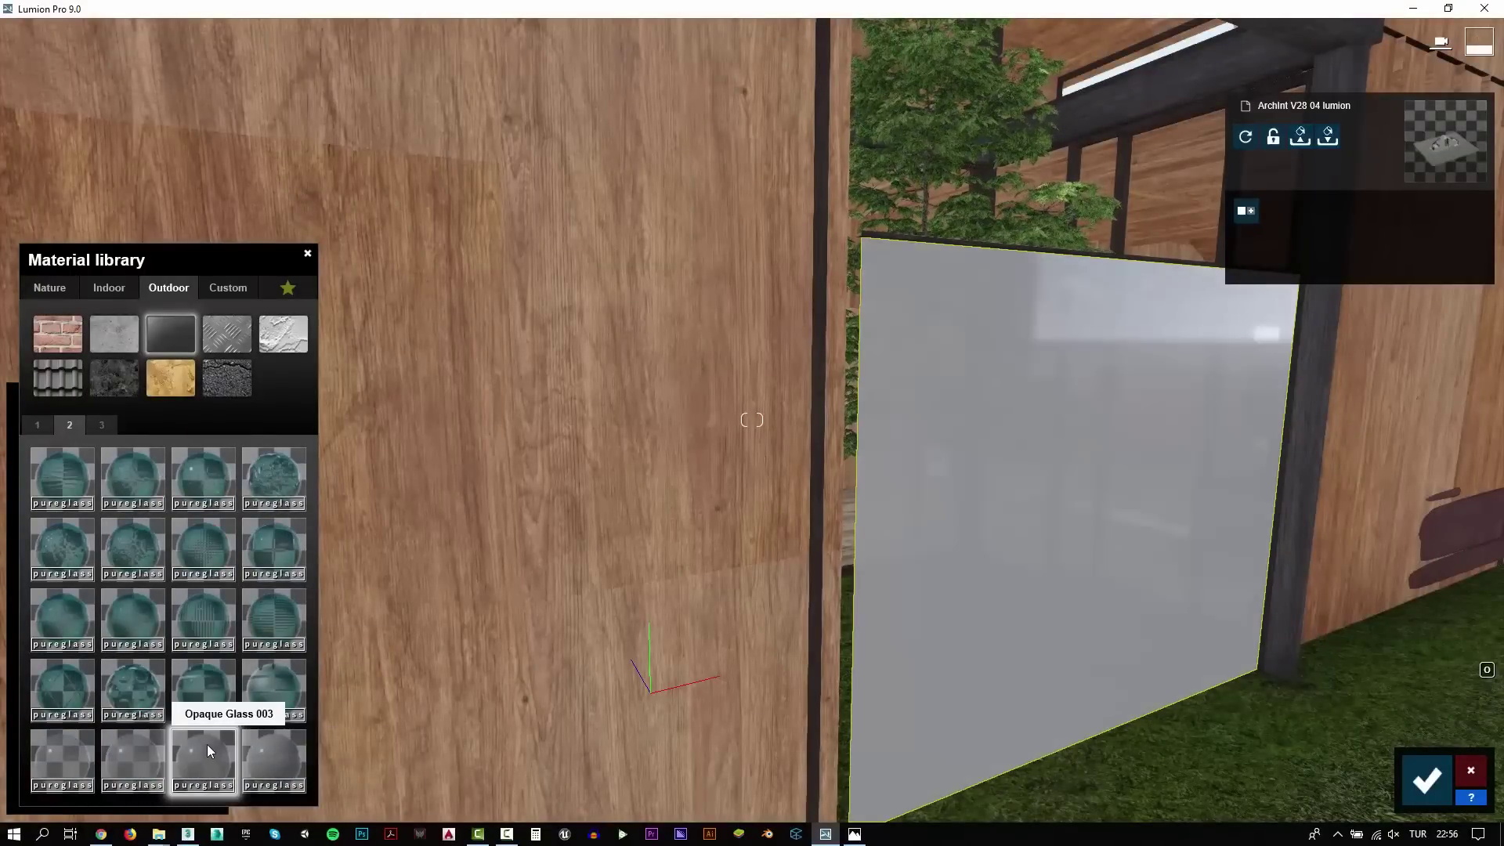
click(67, 614)
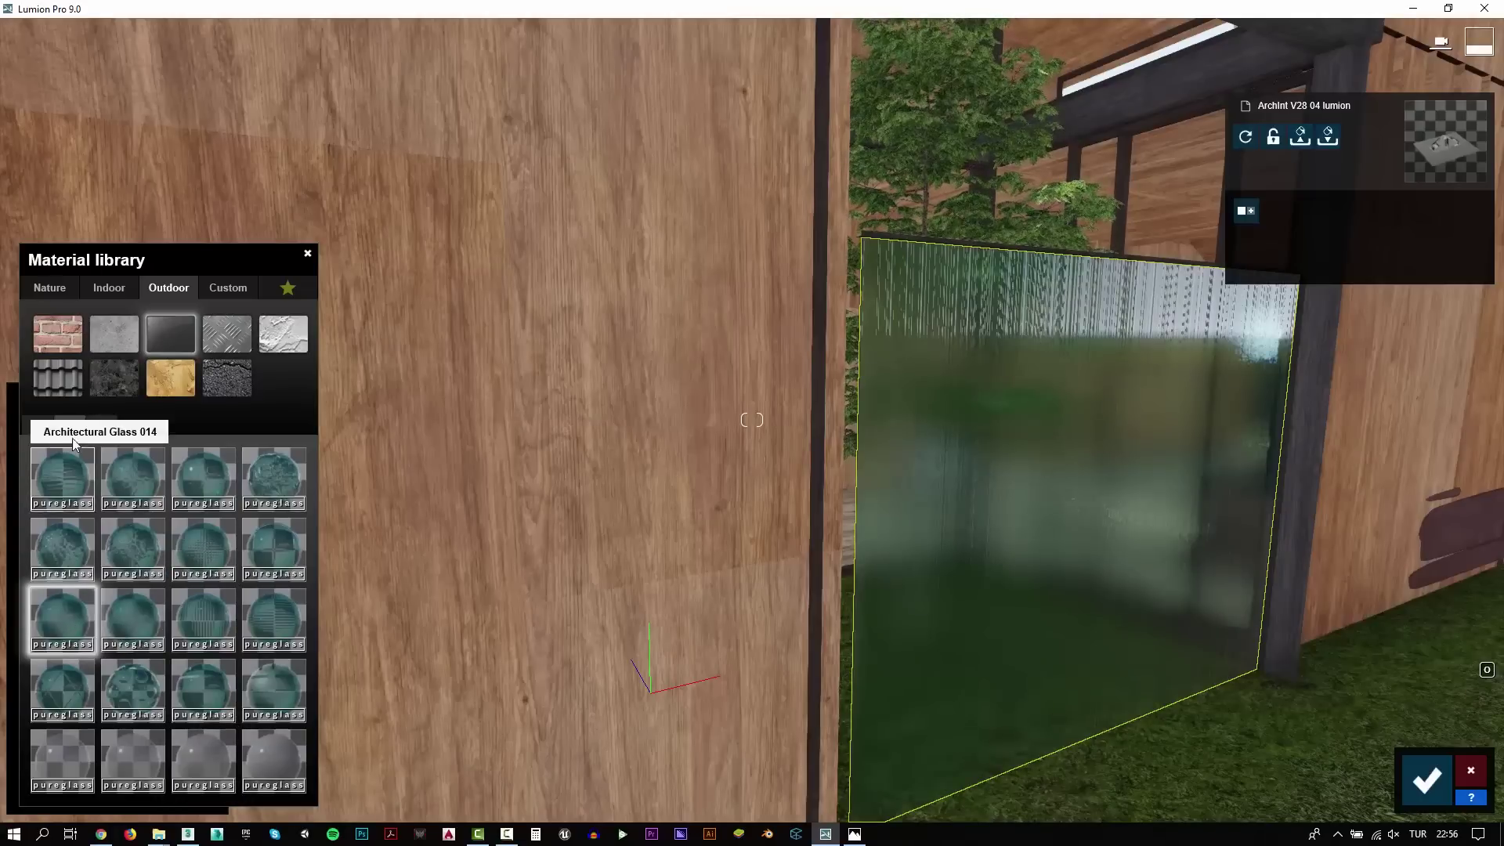
click(100, 422)
click(63, 474)
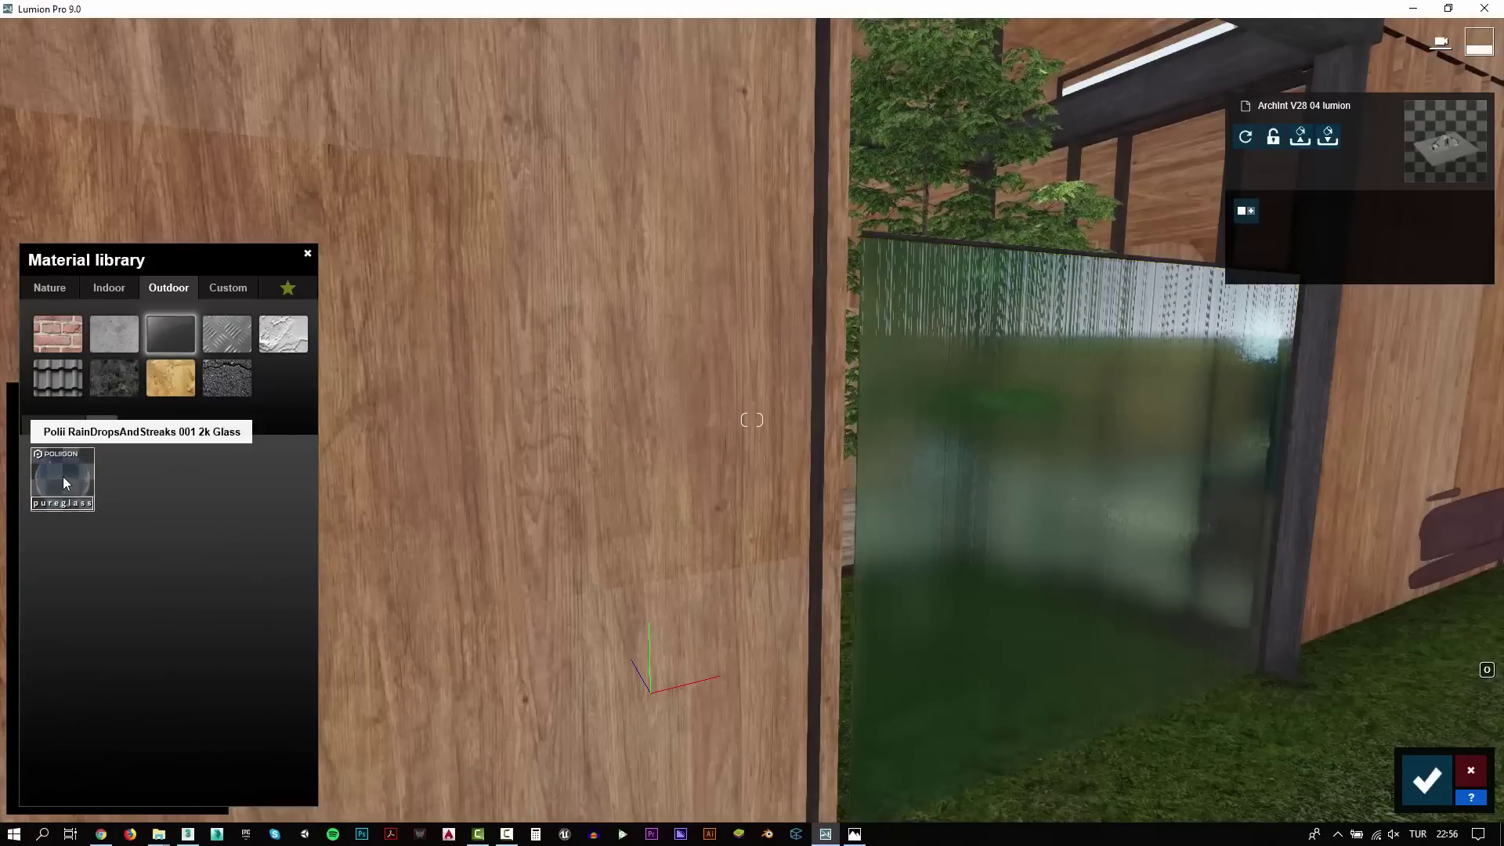
Try the architectural and textured glass variants, including Architectural Glass 008, on the window
click(44, 426)
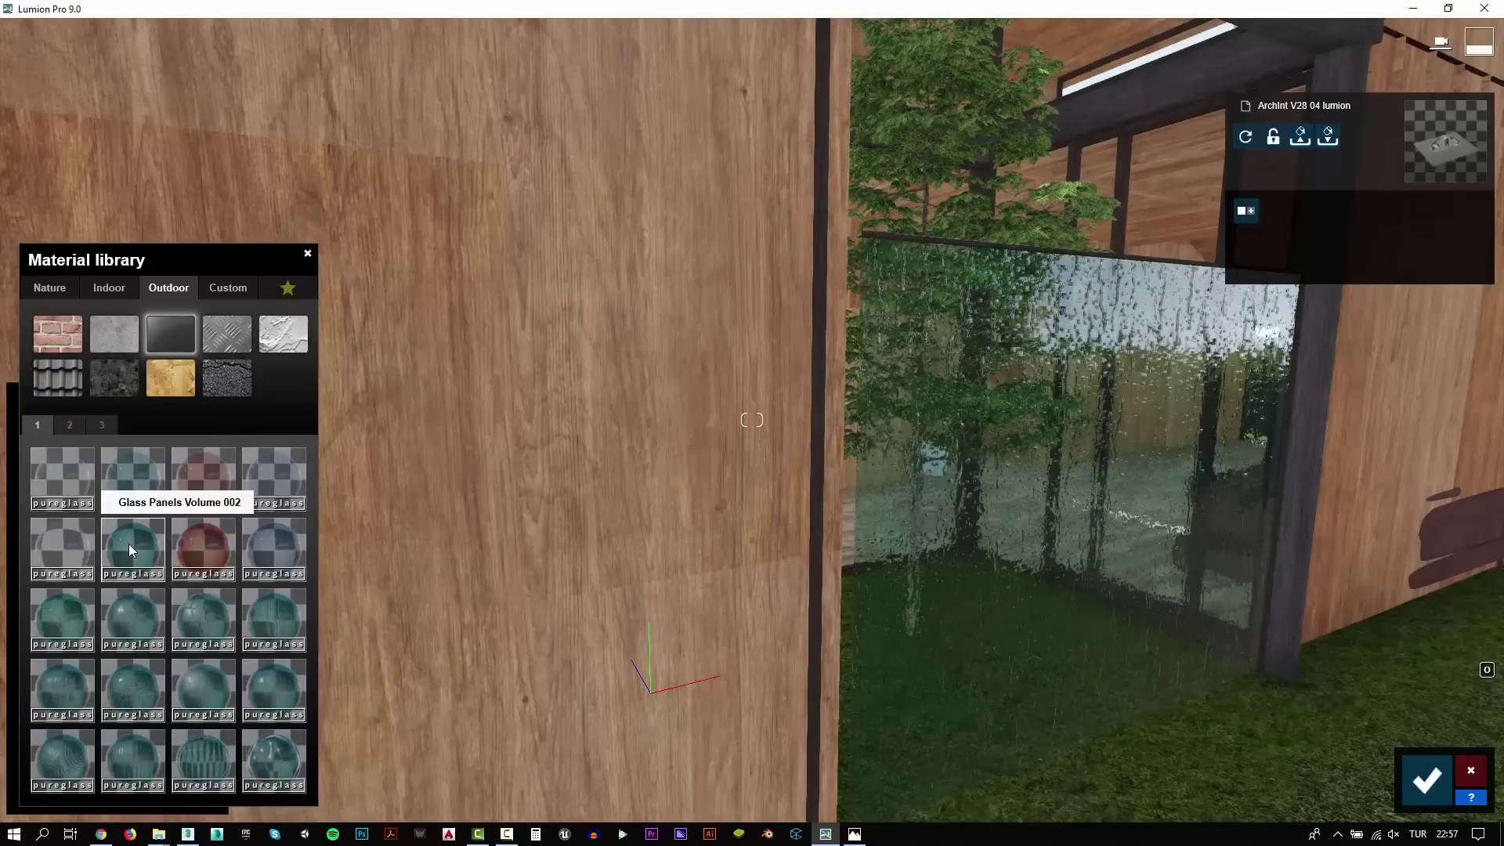
click(72, 613)
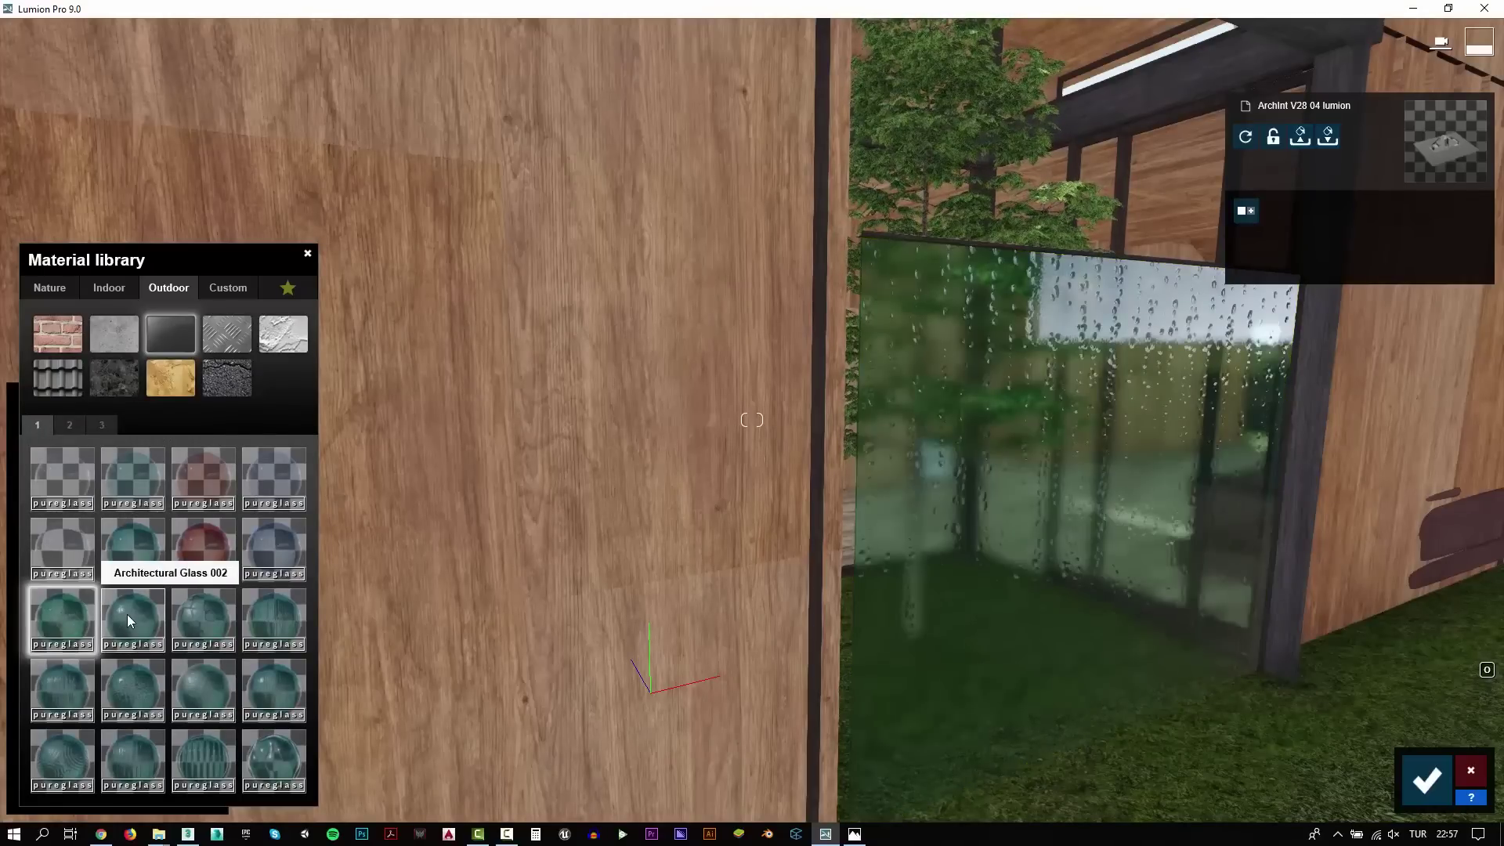
click(127, 614)
click(195, 622)
click(279, 619)
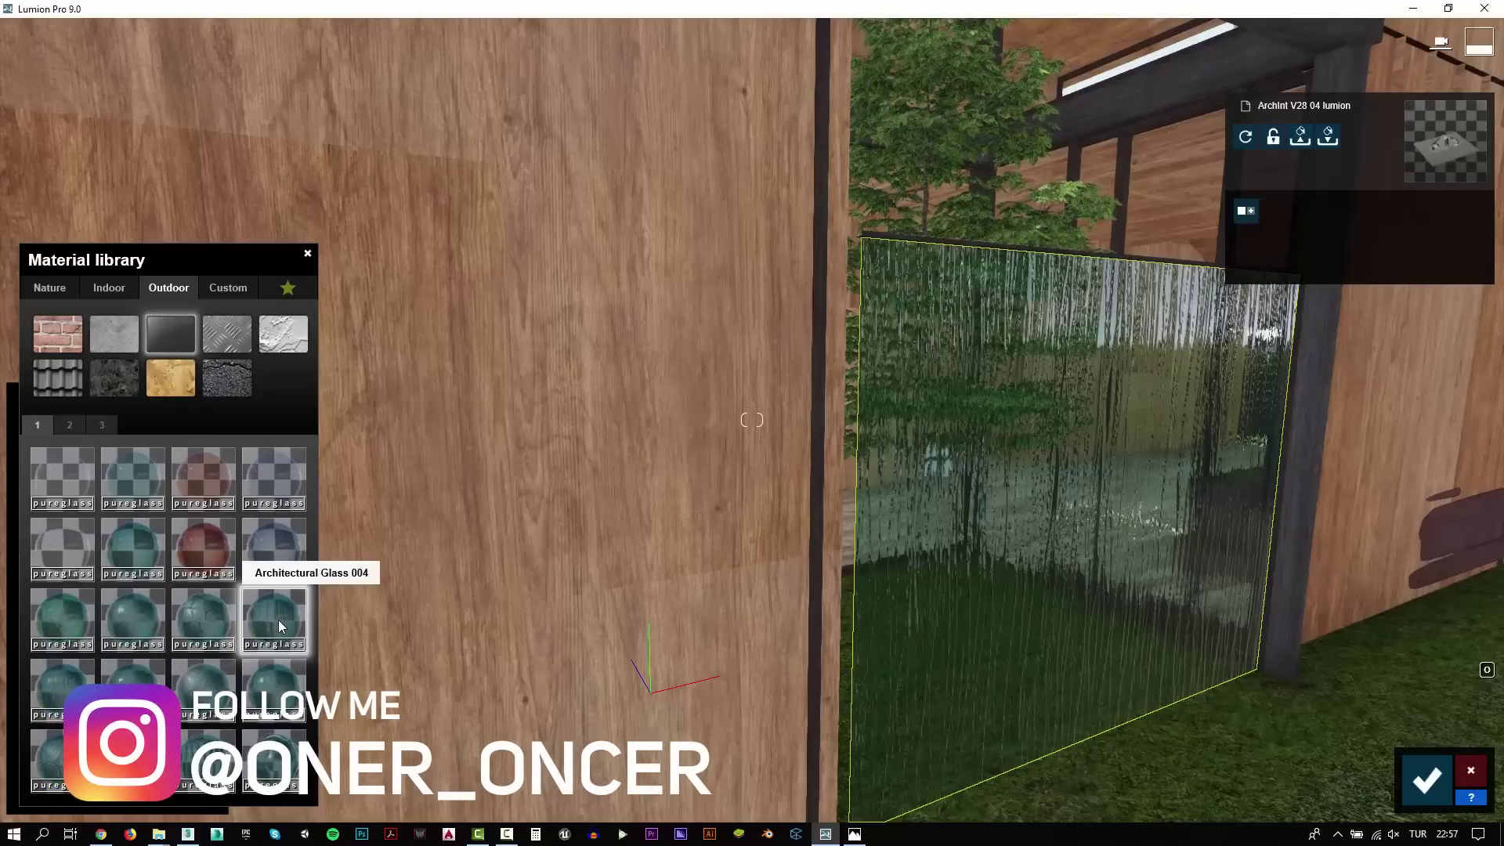
click(62, 689)
click(133, 689)
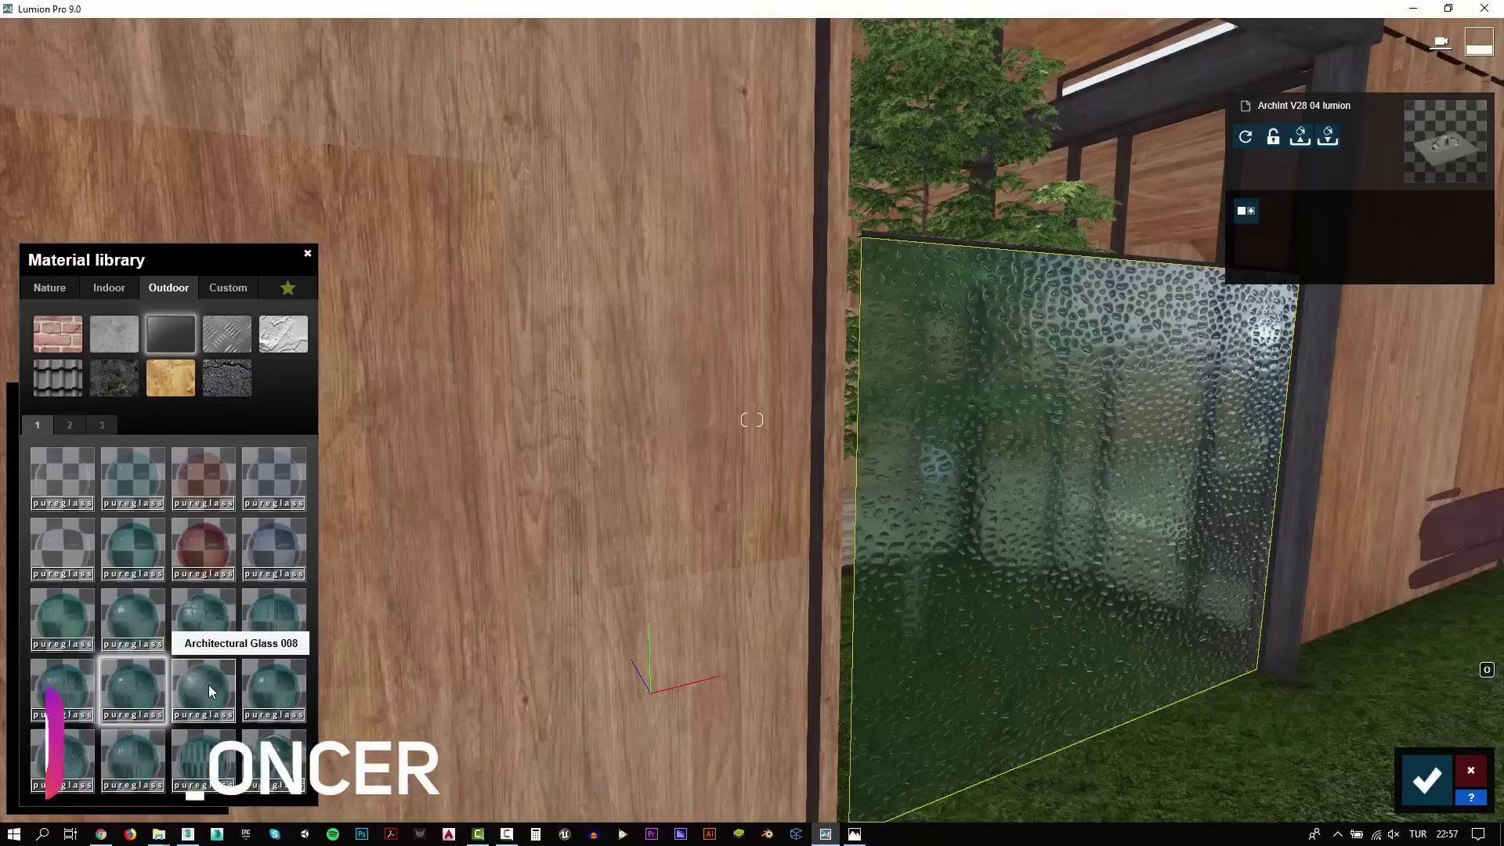
click(208, 684)
click(280, 688)
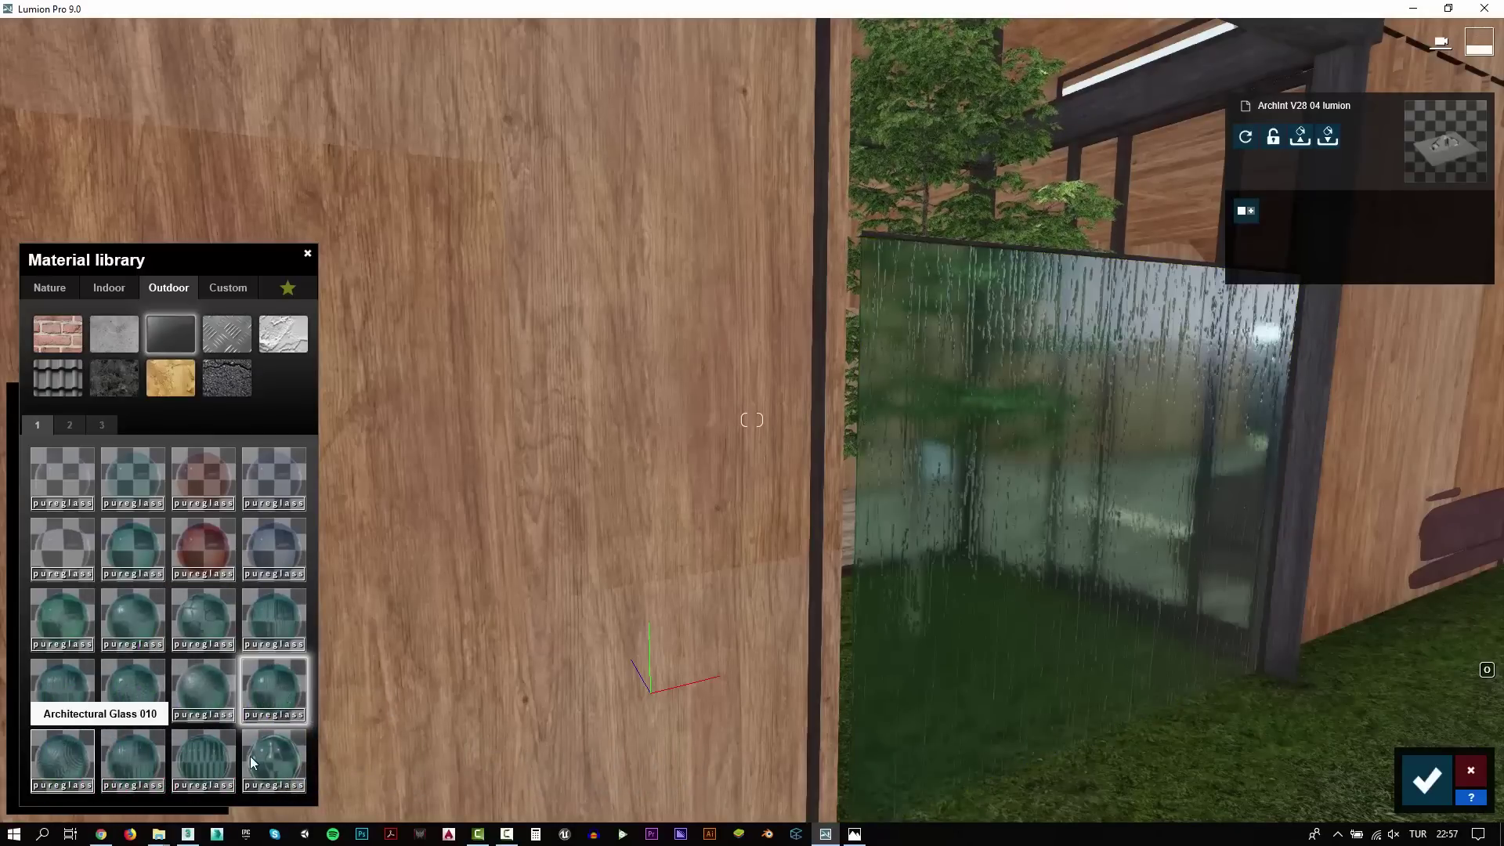
click(63, 758)
Apply Glass Panels 002 with glossiness 0.2 and opacity 0.1, and accept it
click(124, 480)
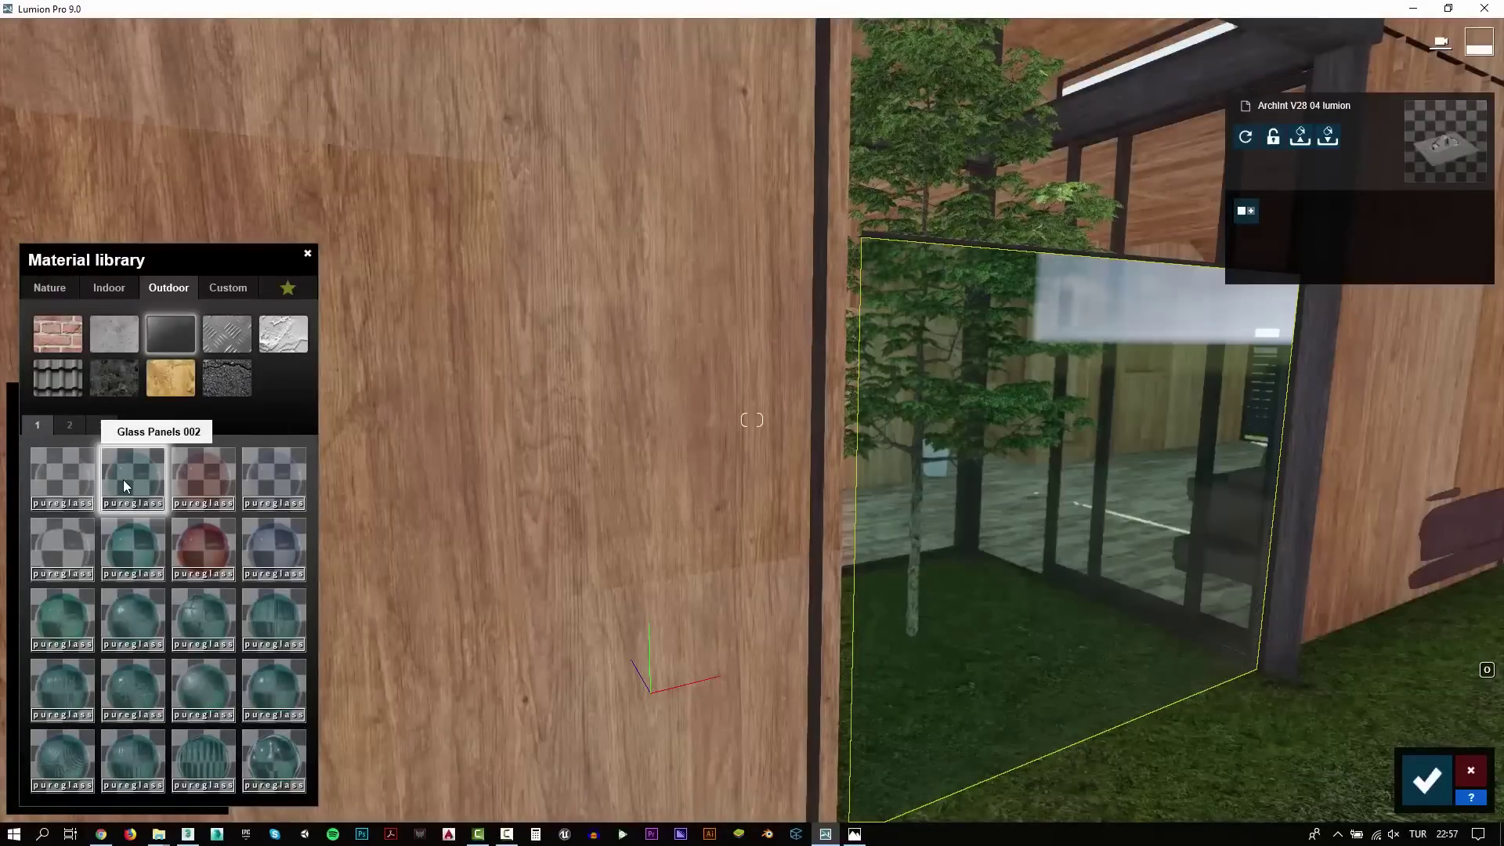
click(124, 479)
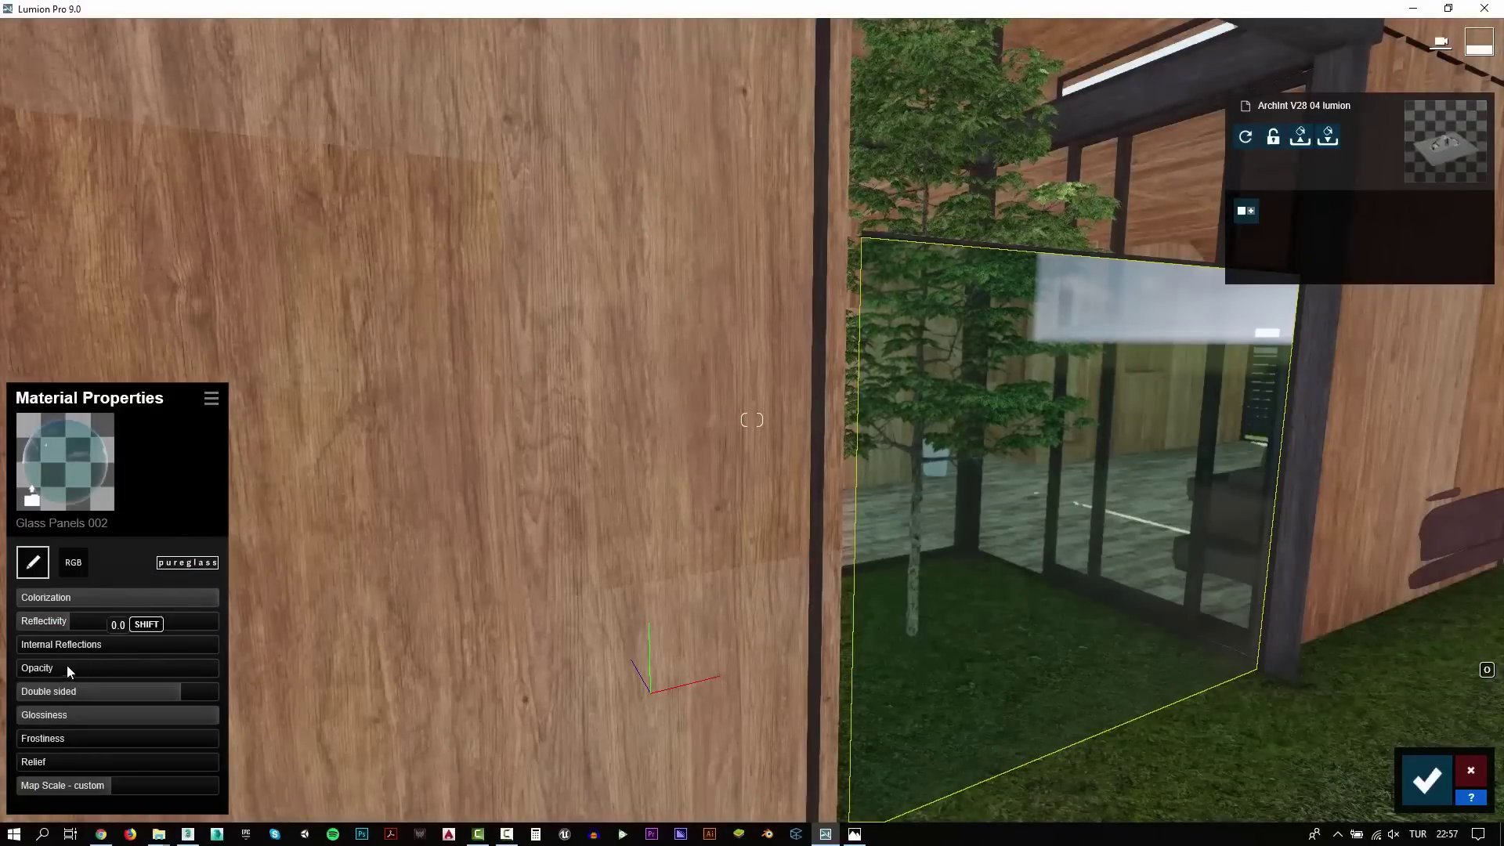
drag(68, 667, 138, 665)
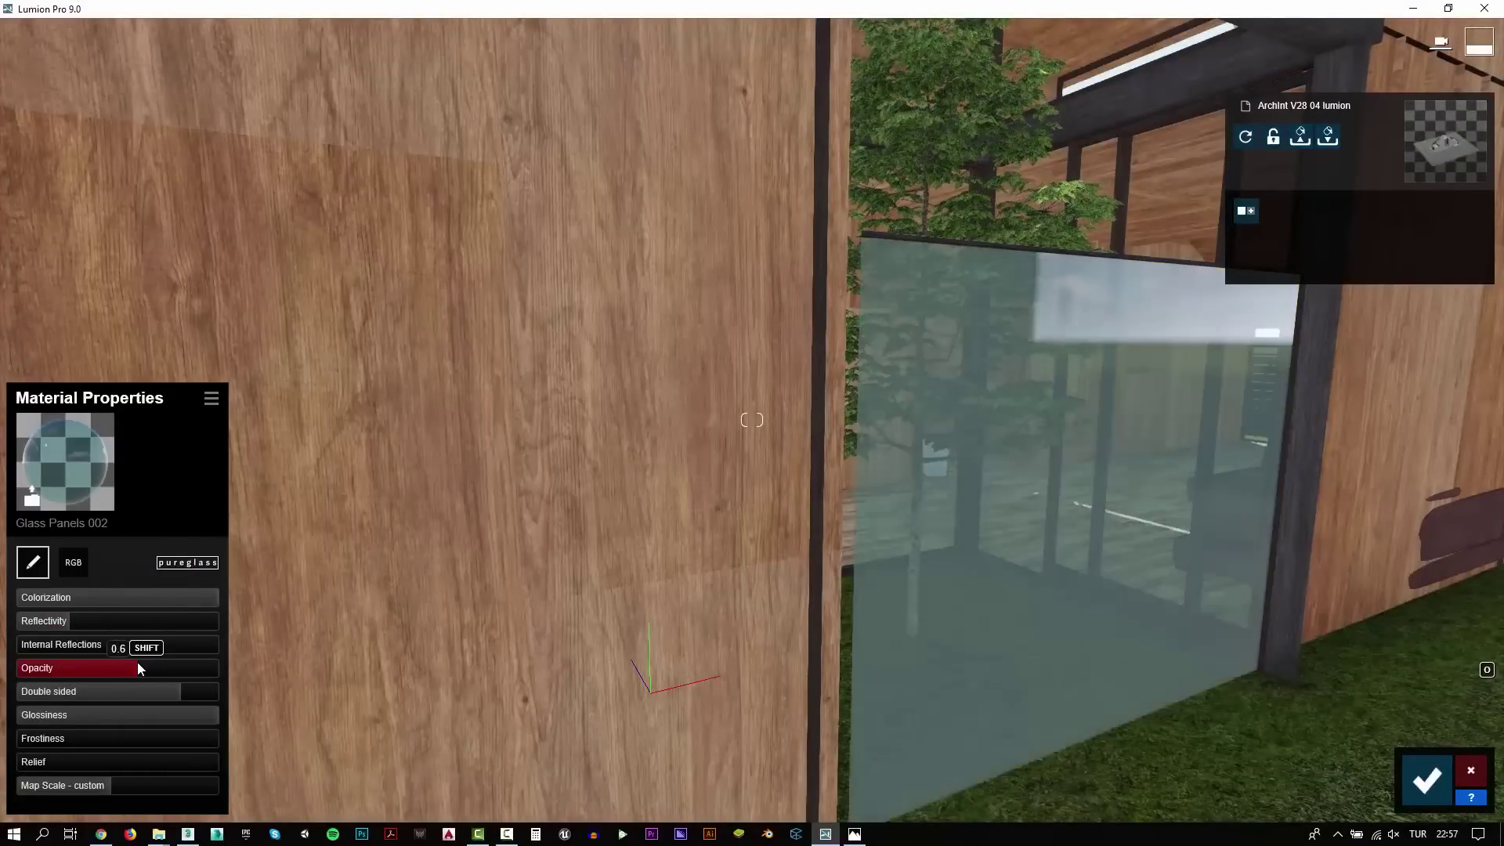
click(77, 666)
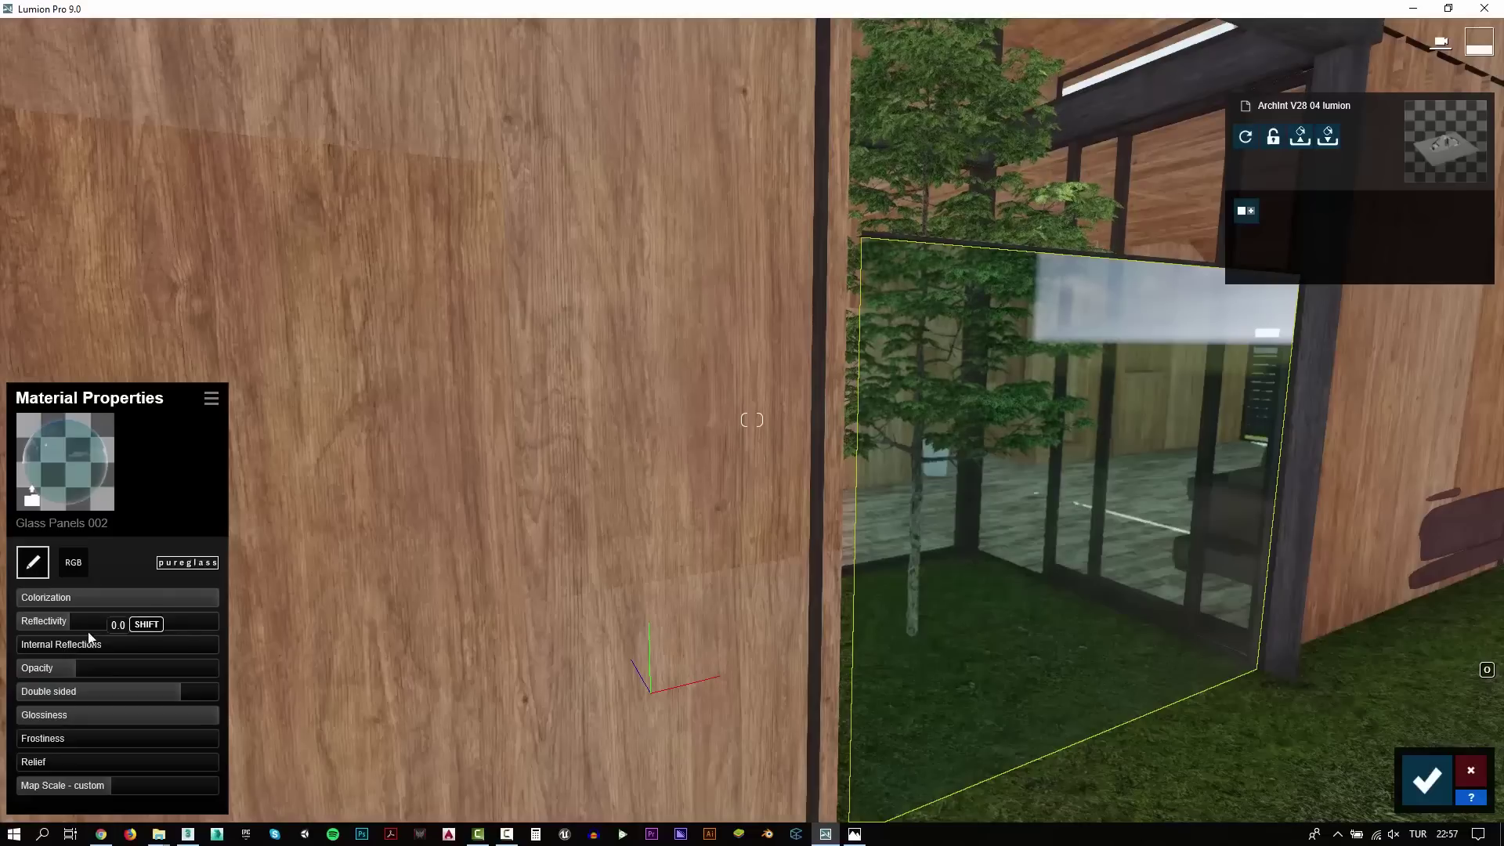
drag(102, 716, 115, 716)
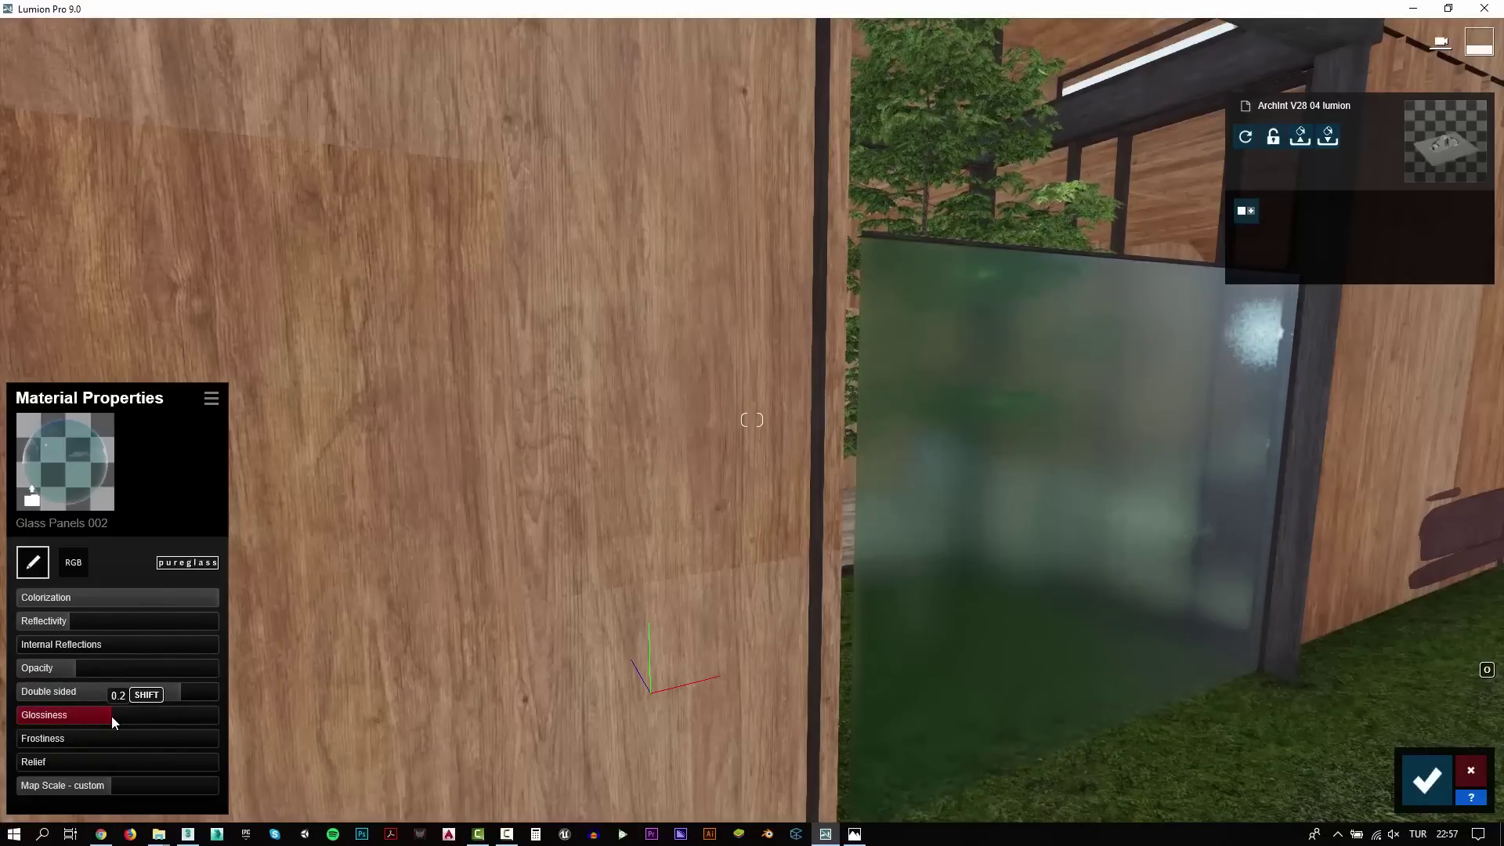
drag(63, 671, 45, 675)
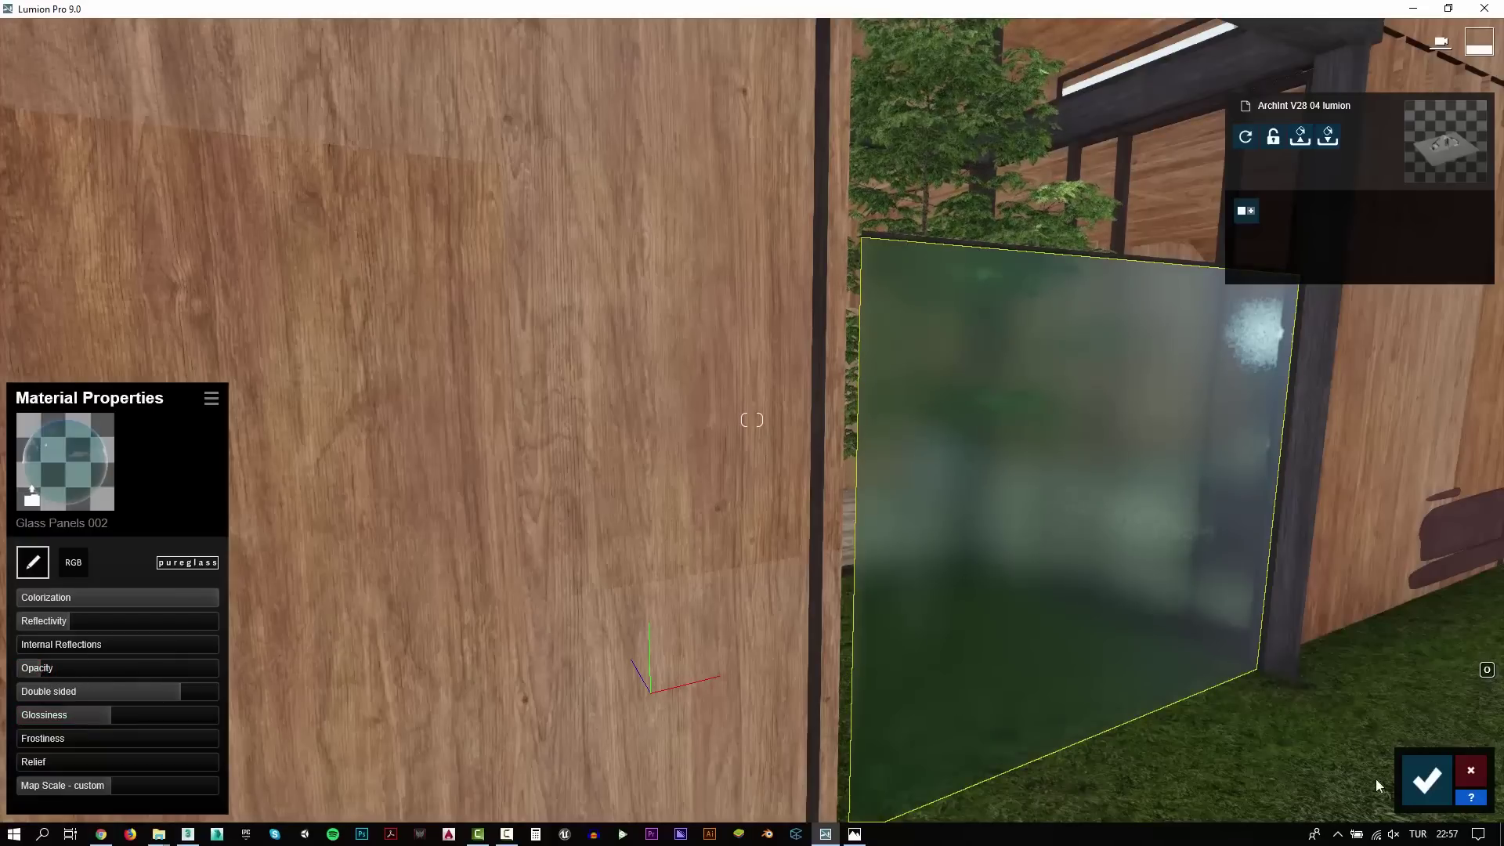
click(1440, 775)
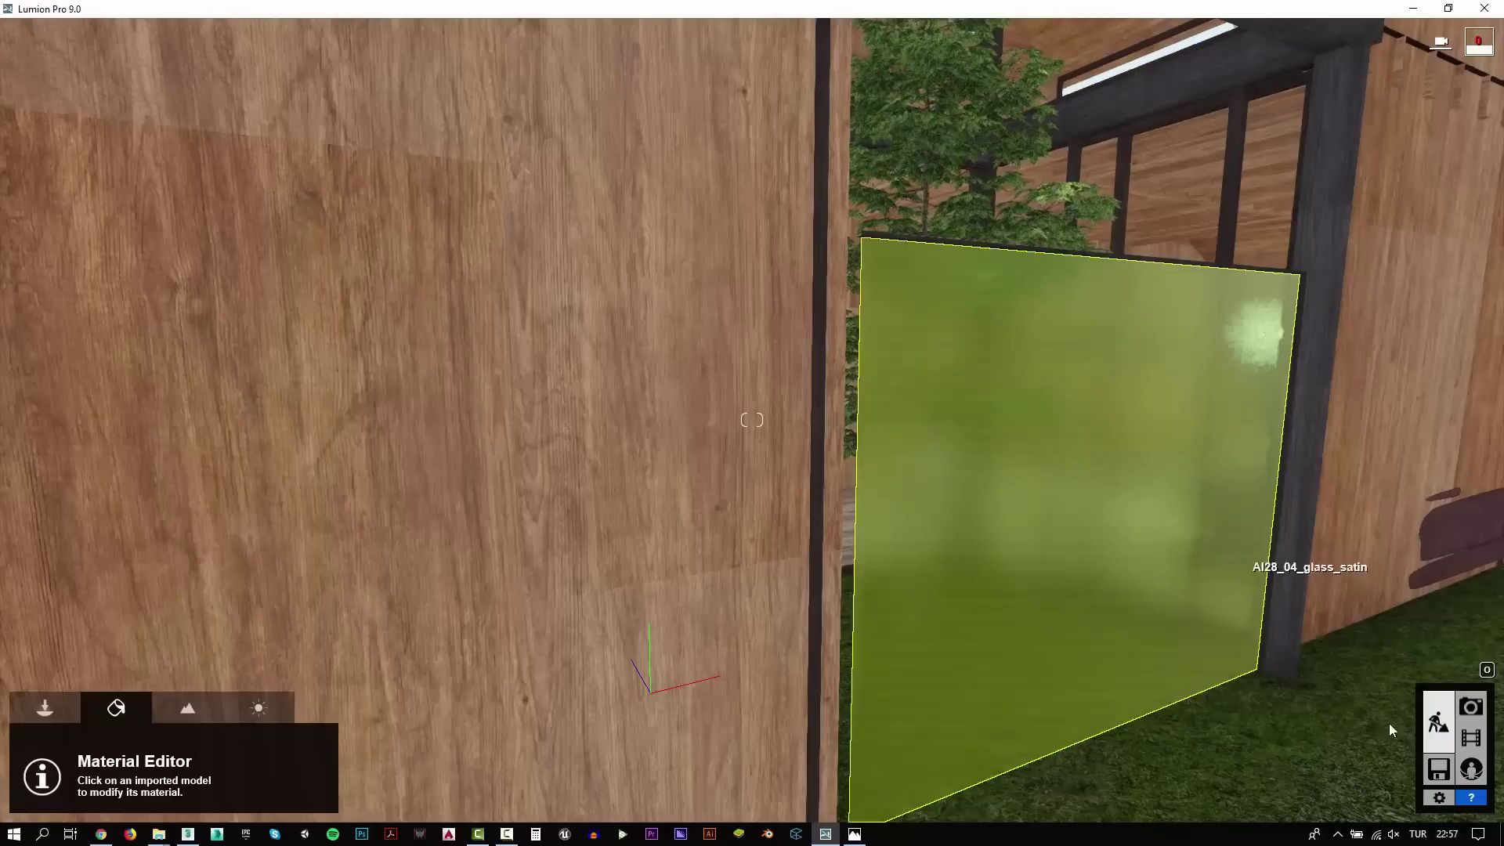
Restore photo 1's camera with a 20.0 mm focal length at 1.31 m height
click(1471, 709)
click(113, 717)
mouse_move(942, 575)
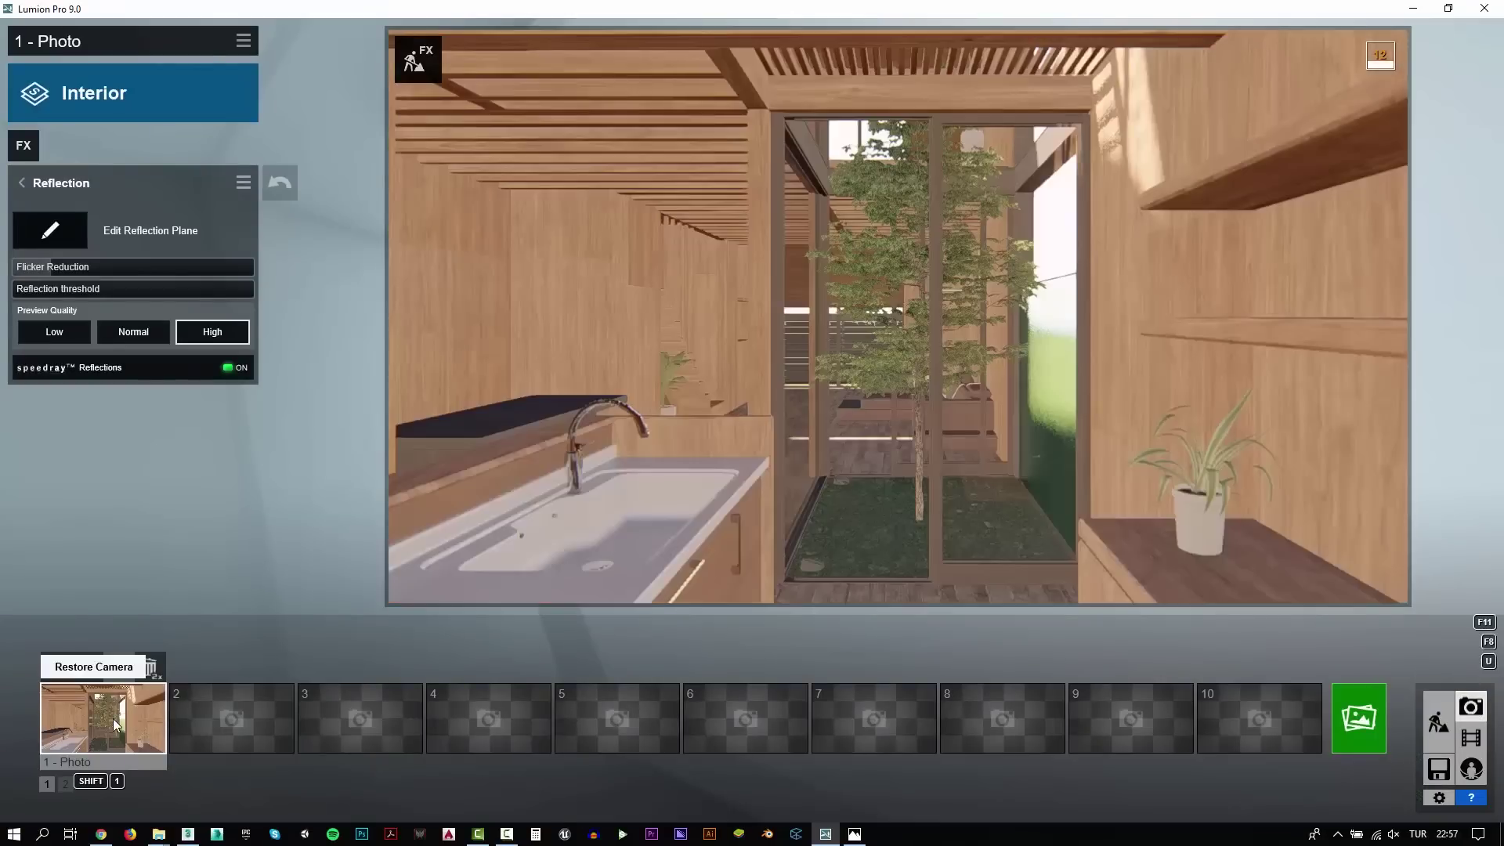
drag(941, 576, 939, 576)
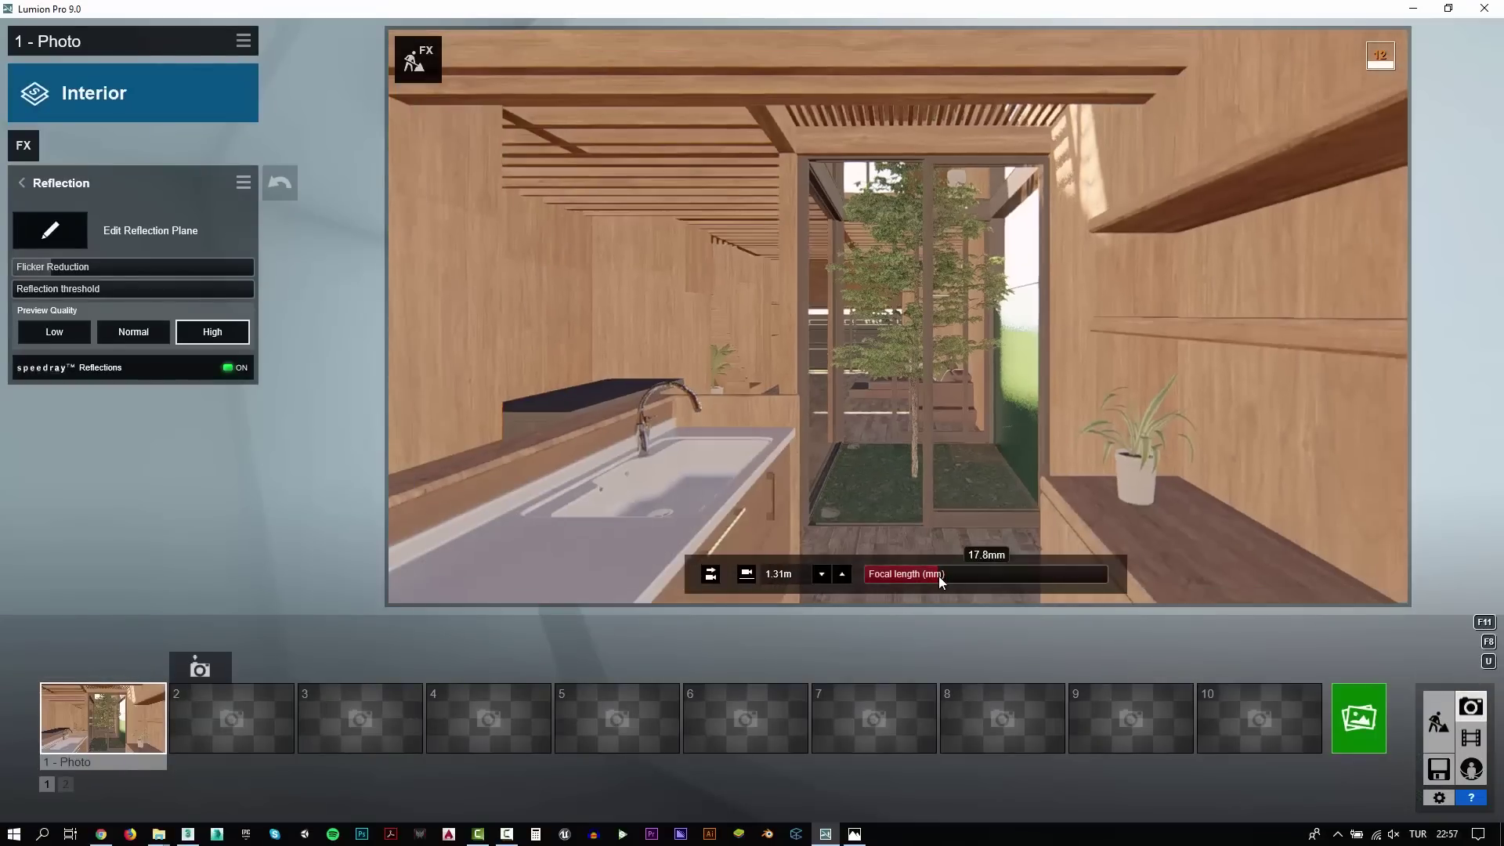
click(781, 574)
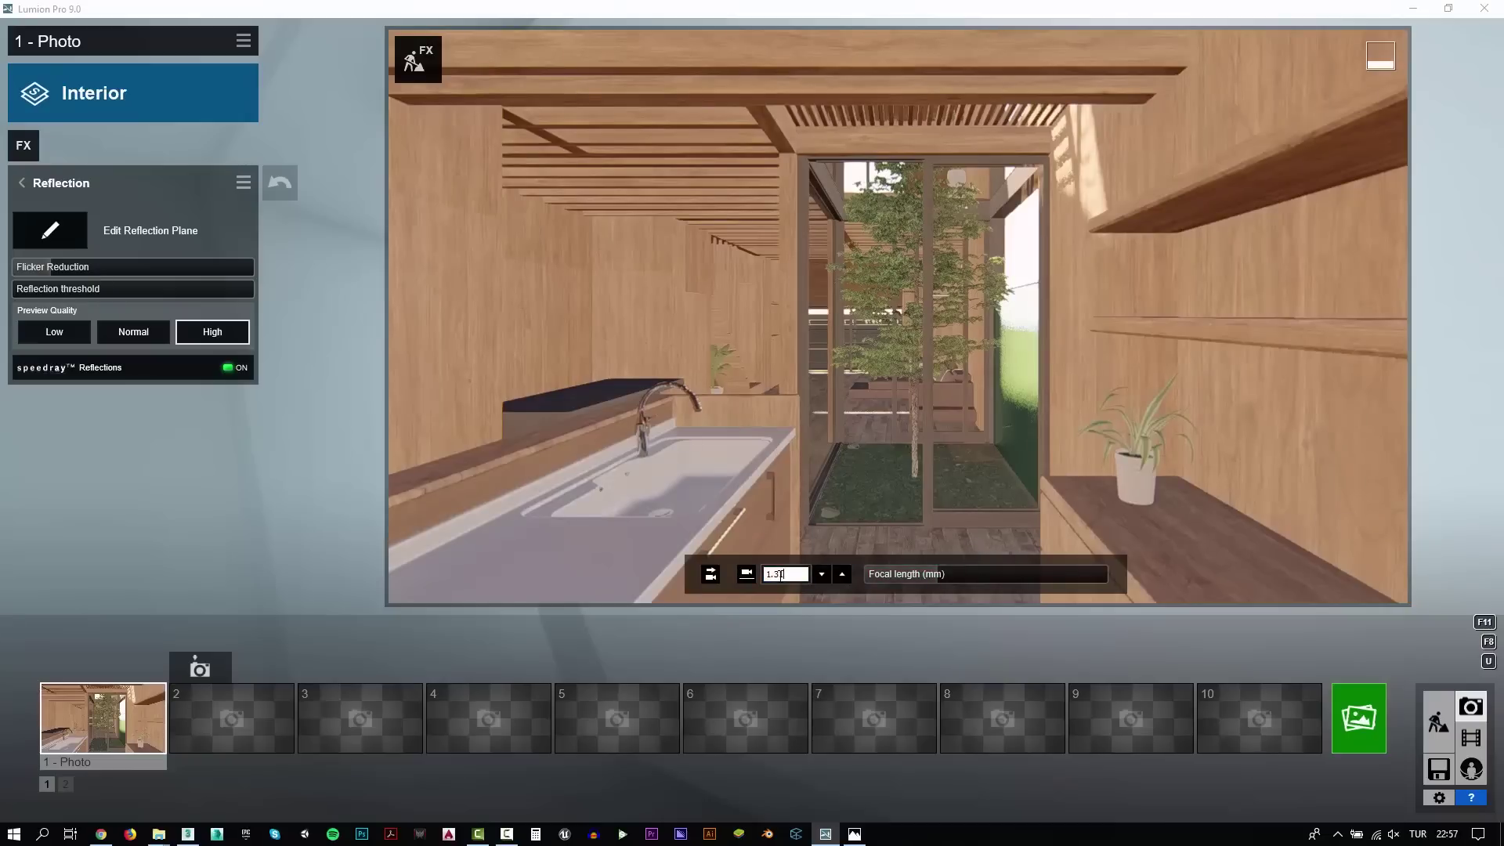
click(942, 574)
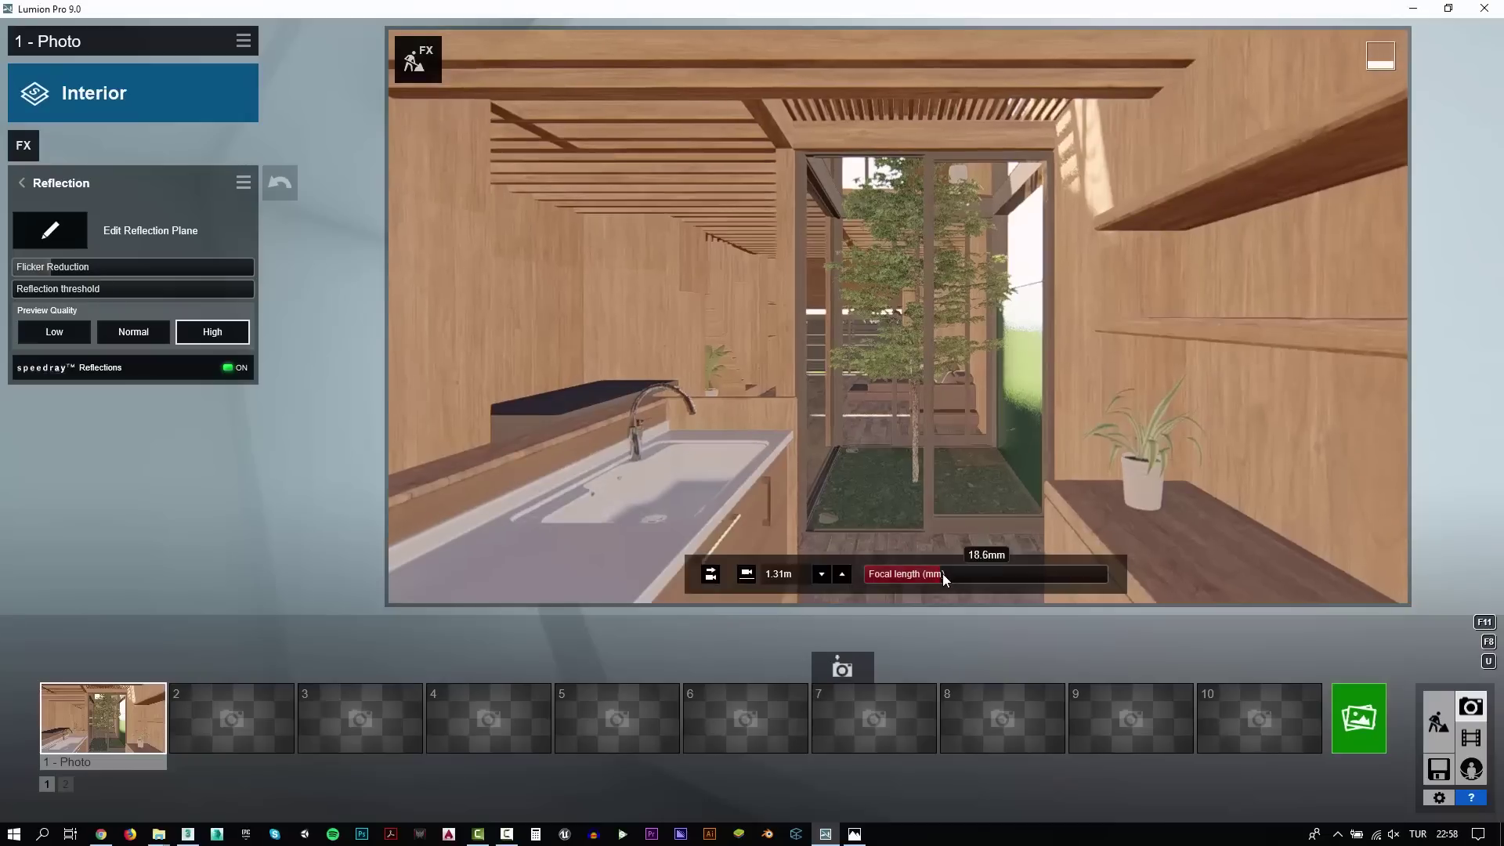
drag(942, 573, 944, 572)
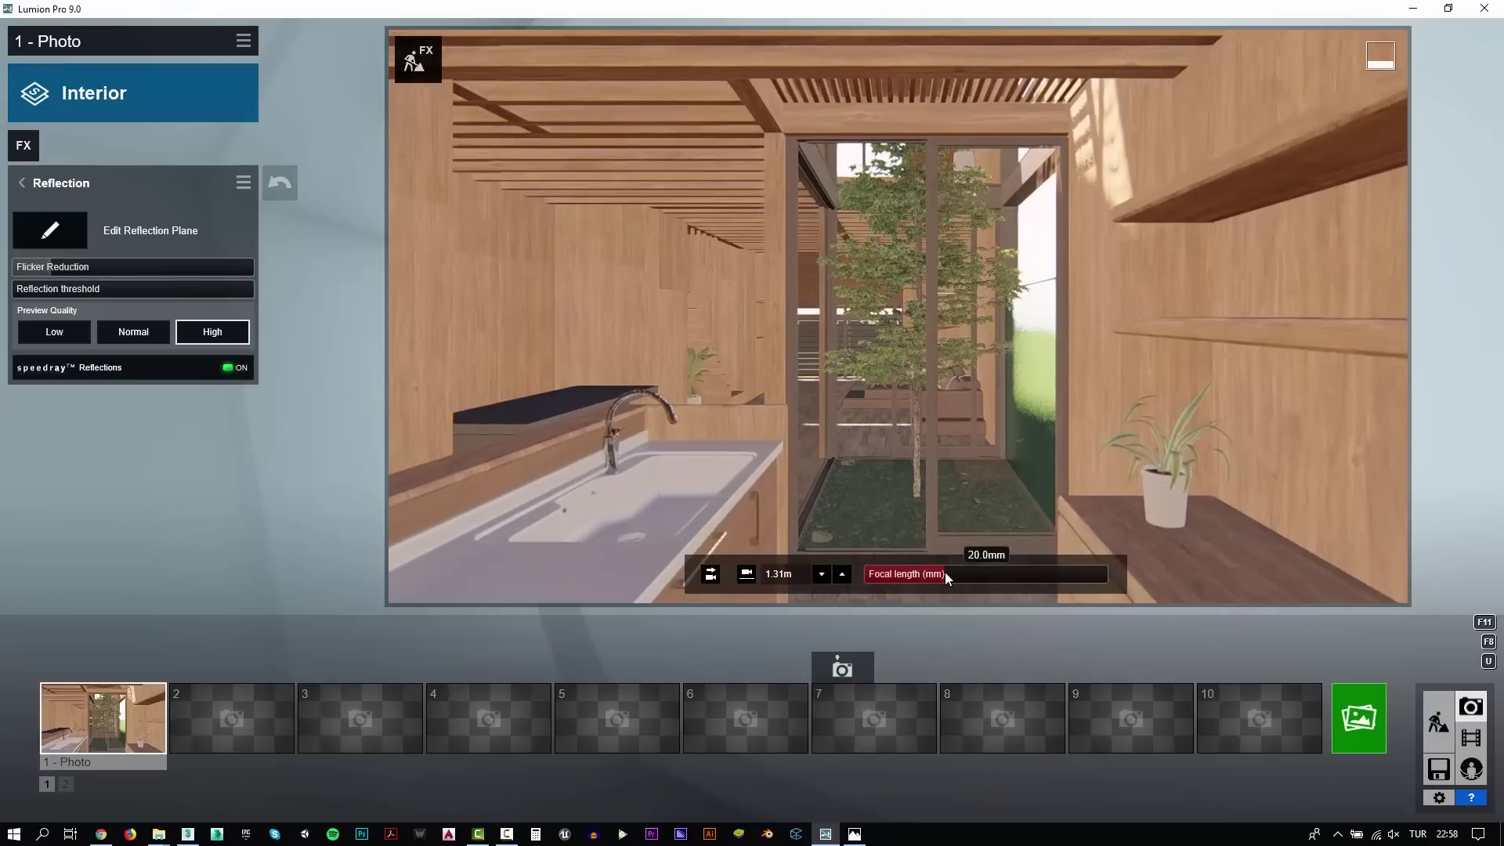
click(1436, 722)
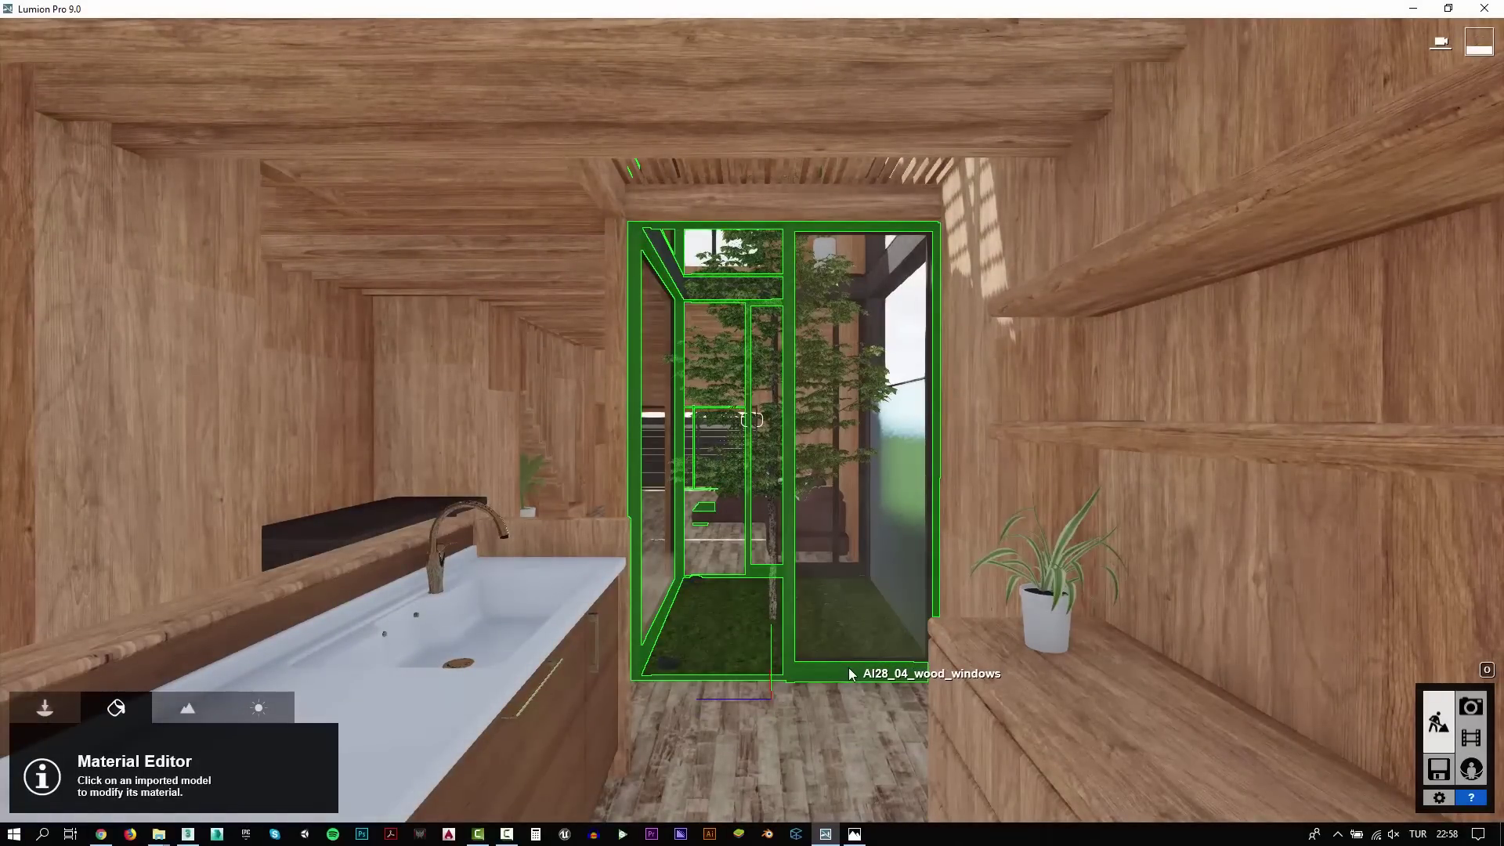
Select the wood_windows model and browse the metal materials to Outdoor Metal page 3
click(849, 670)
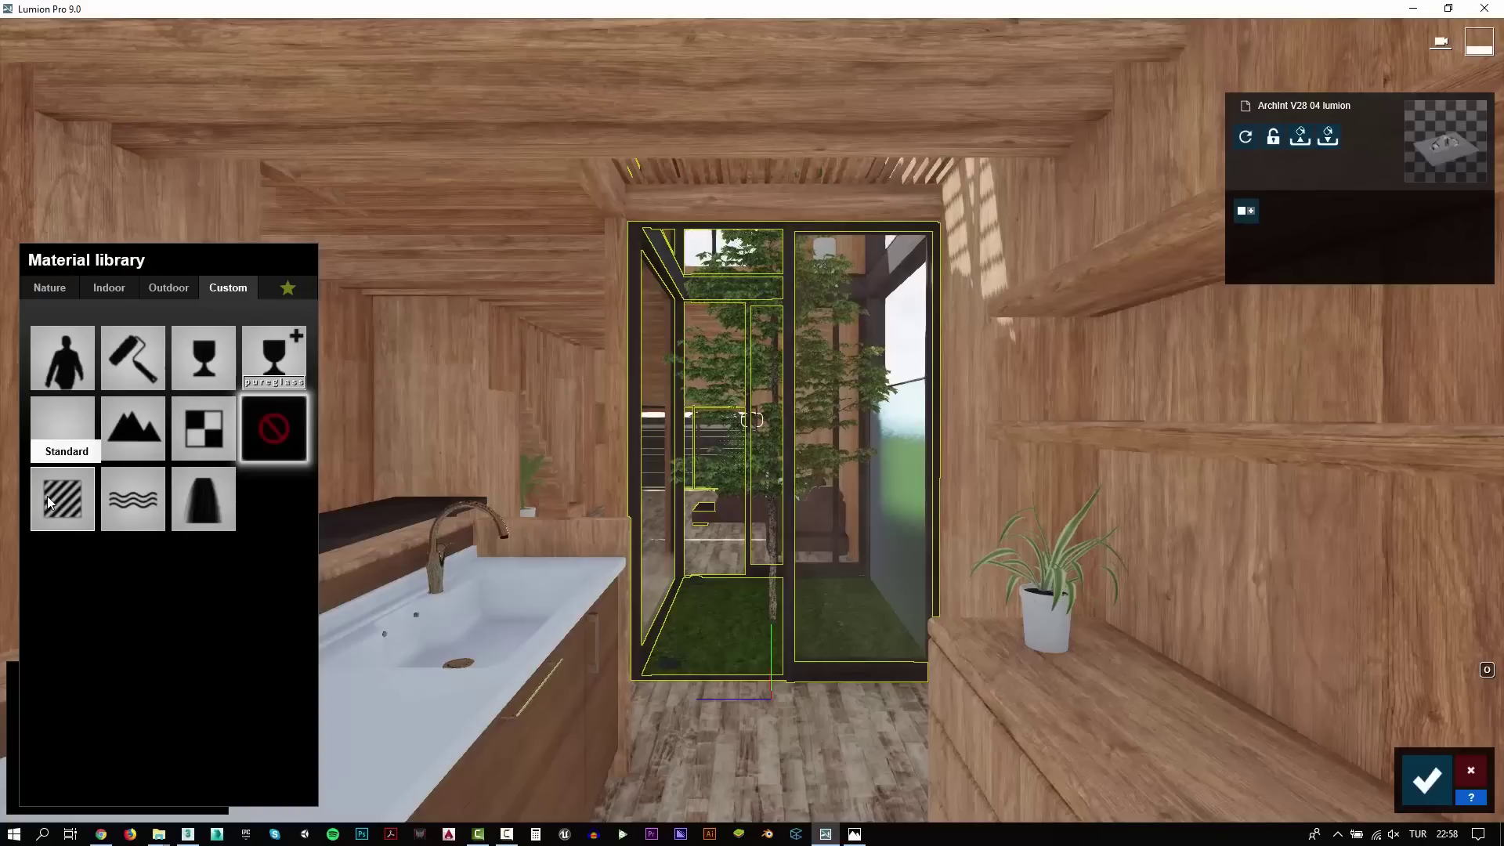
click(162, 289)
click(109, 288)
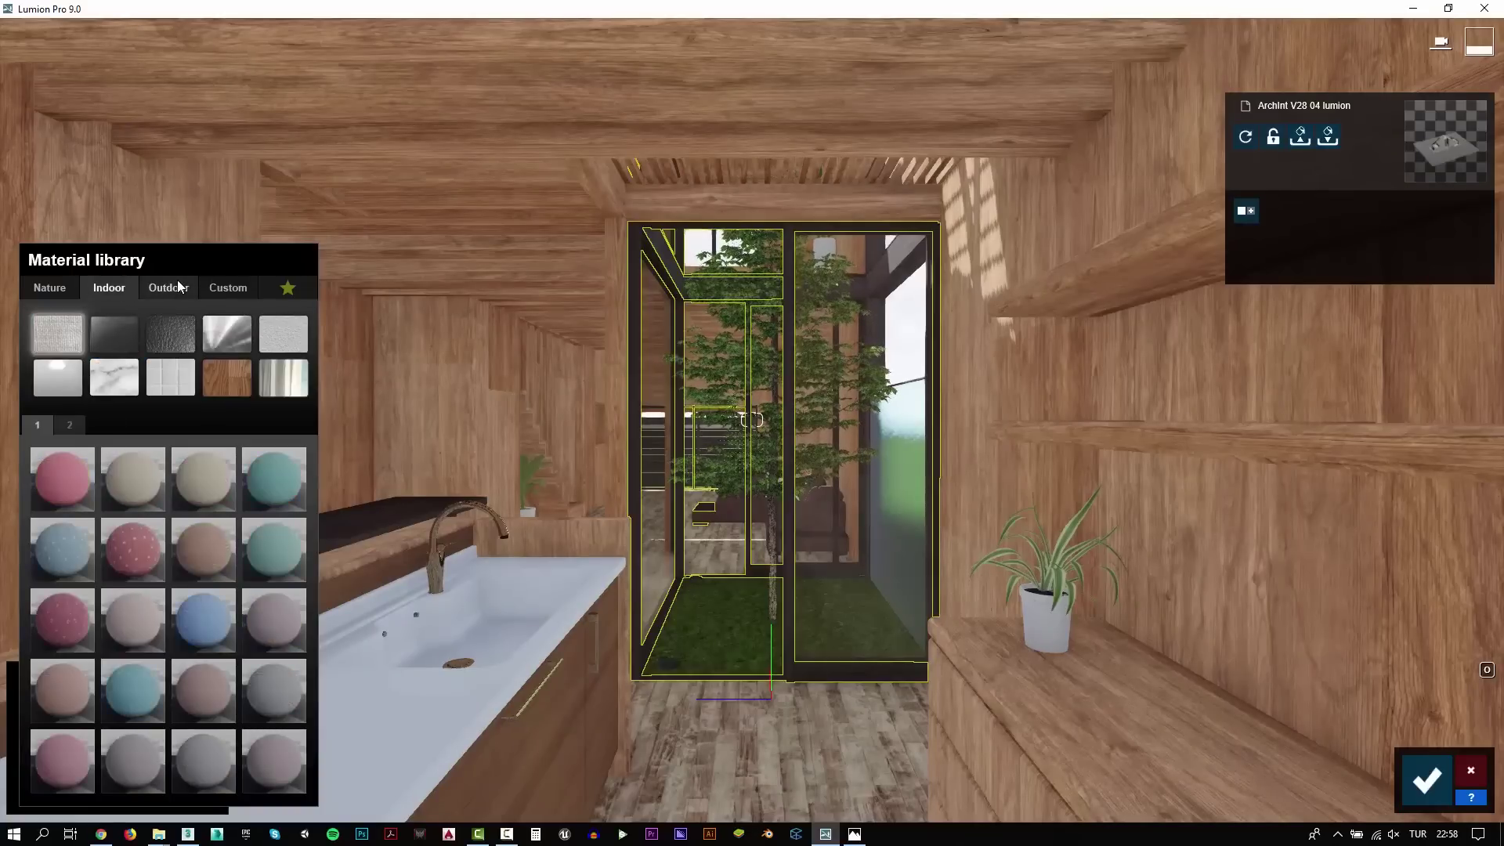
click(226, 335)
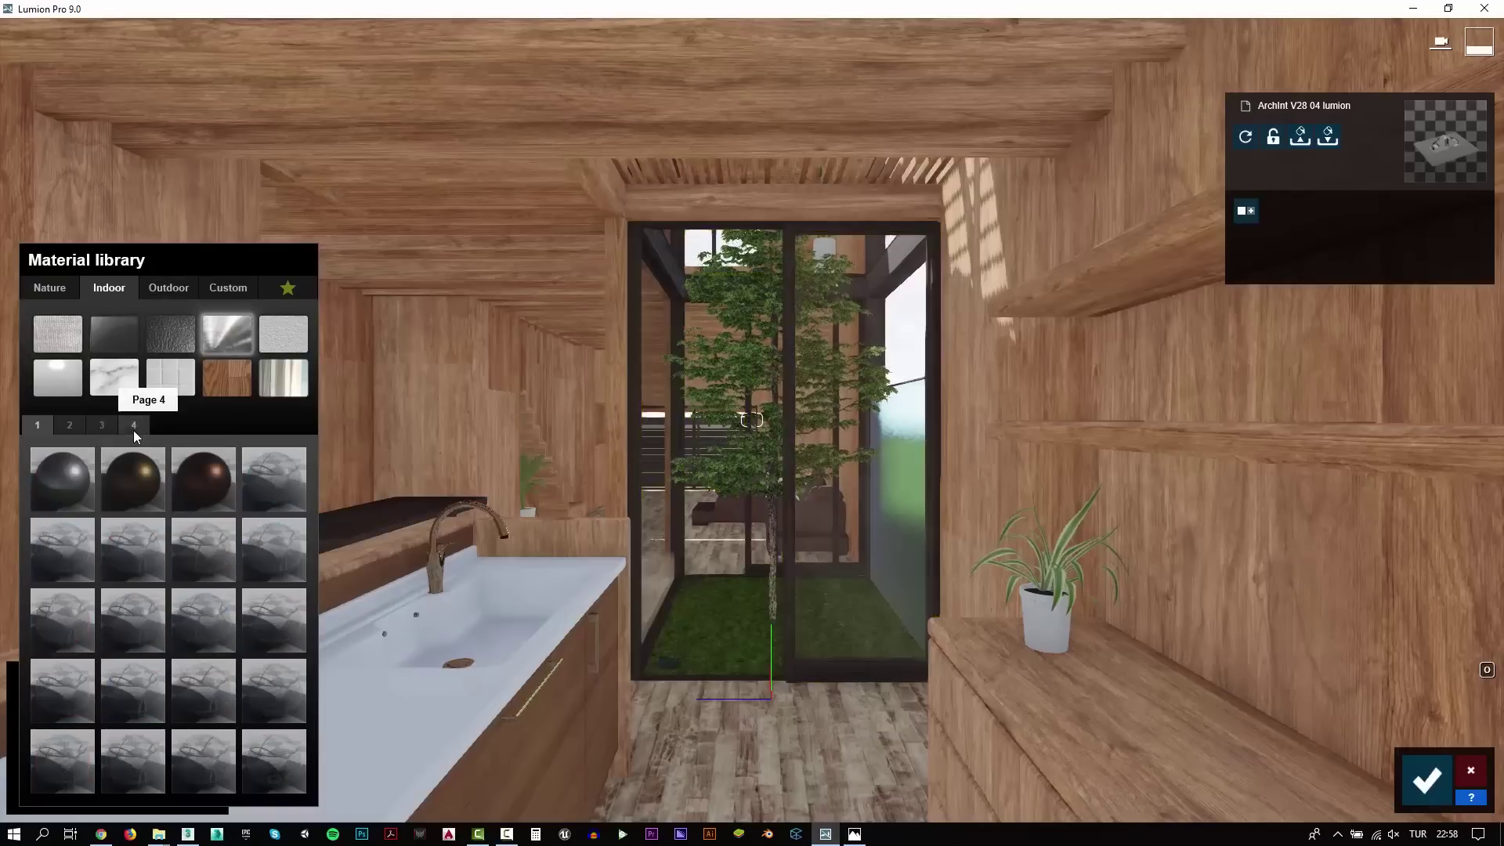
click(102, 426)
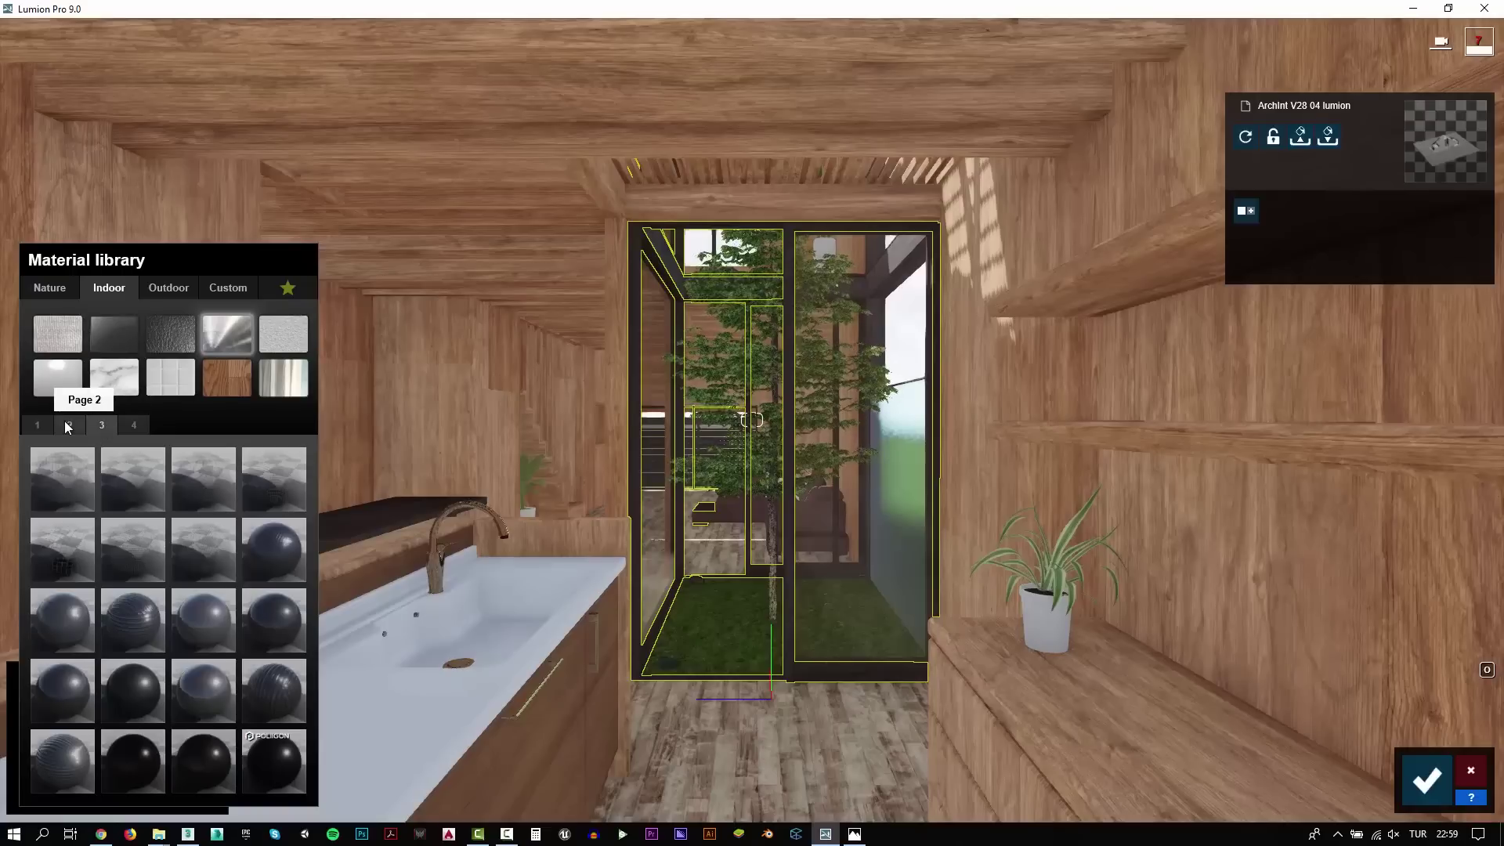
click(133, 426)
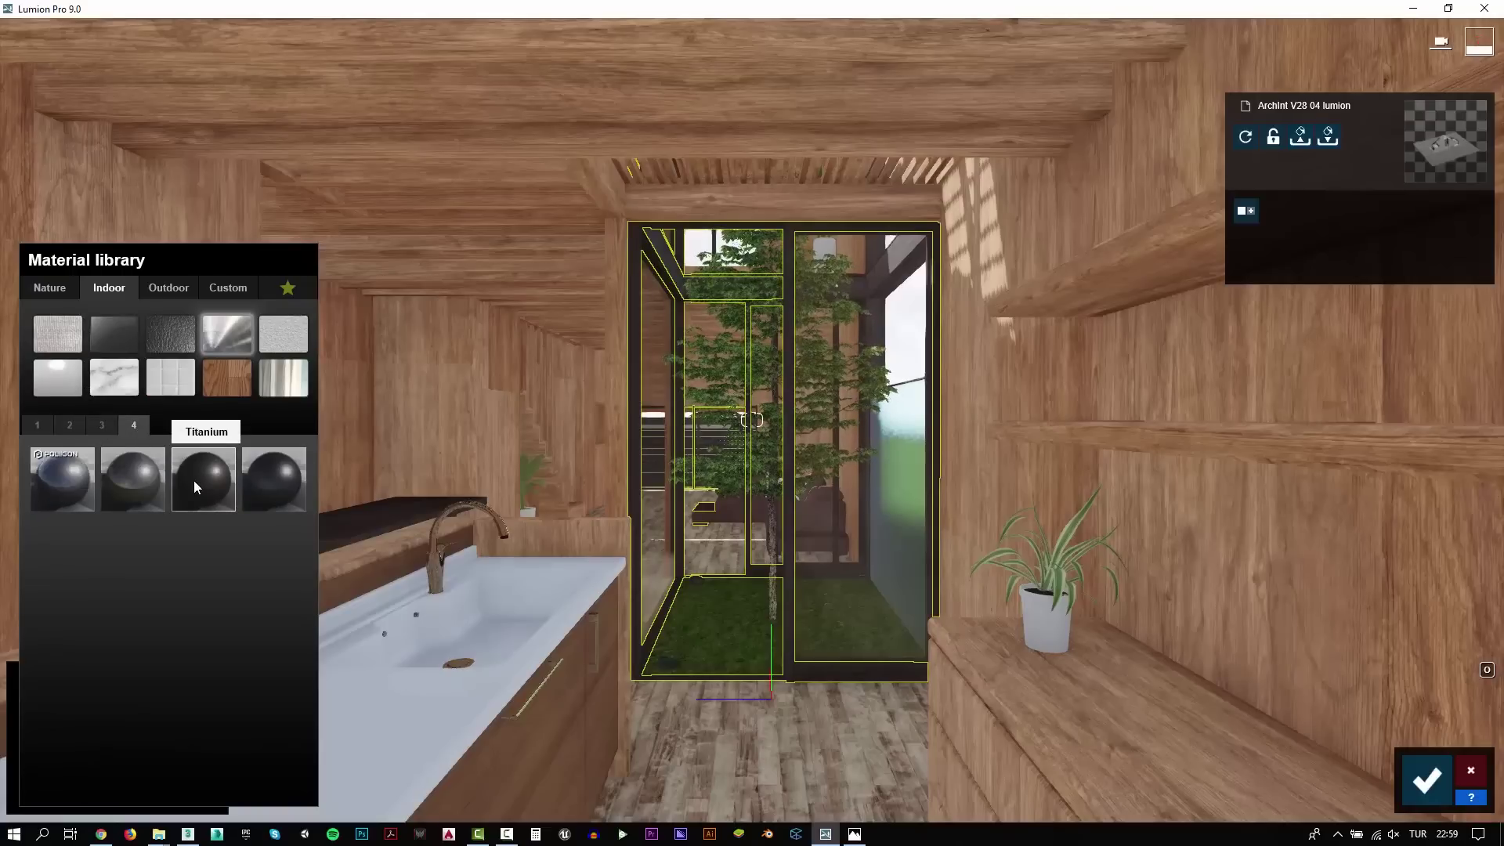
click(168, 287)
click(218, 325)
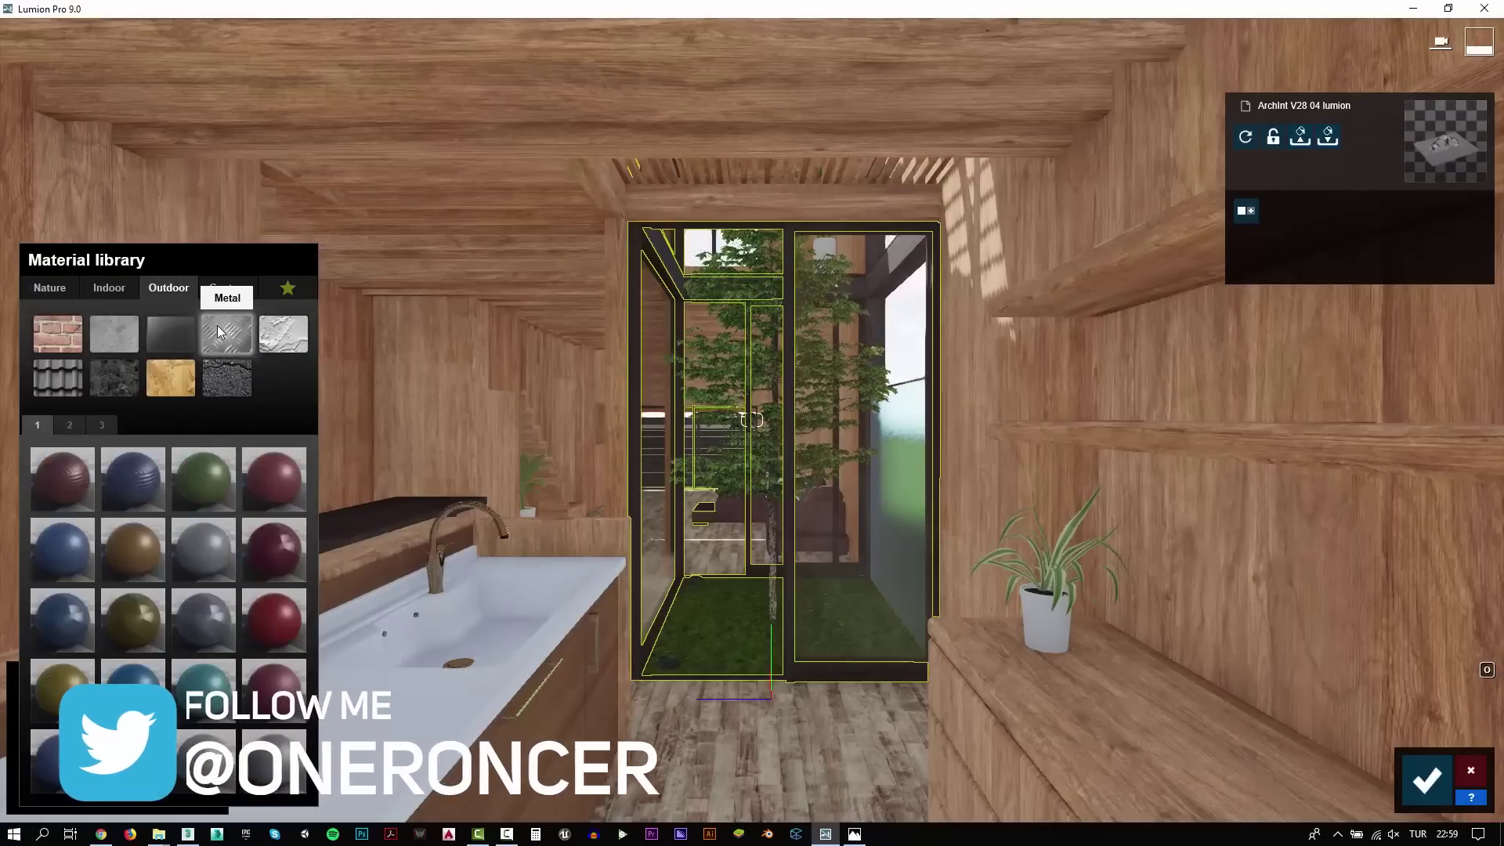
click(103, 426)
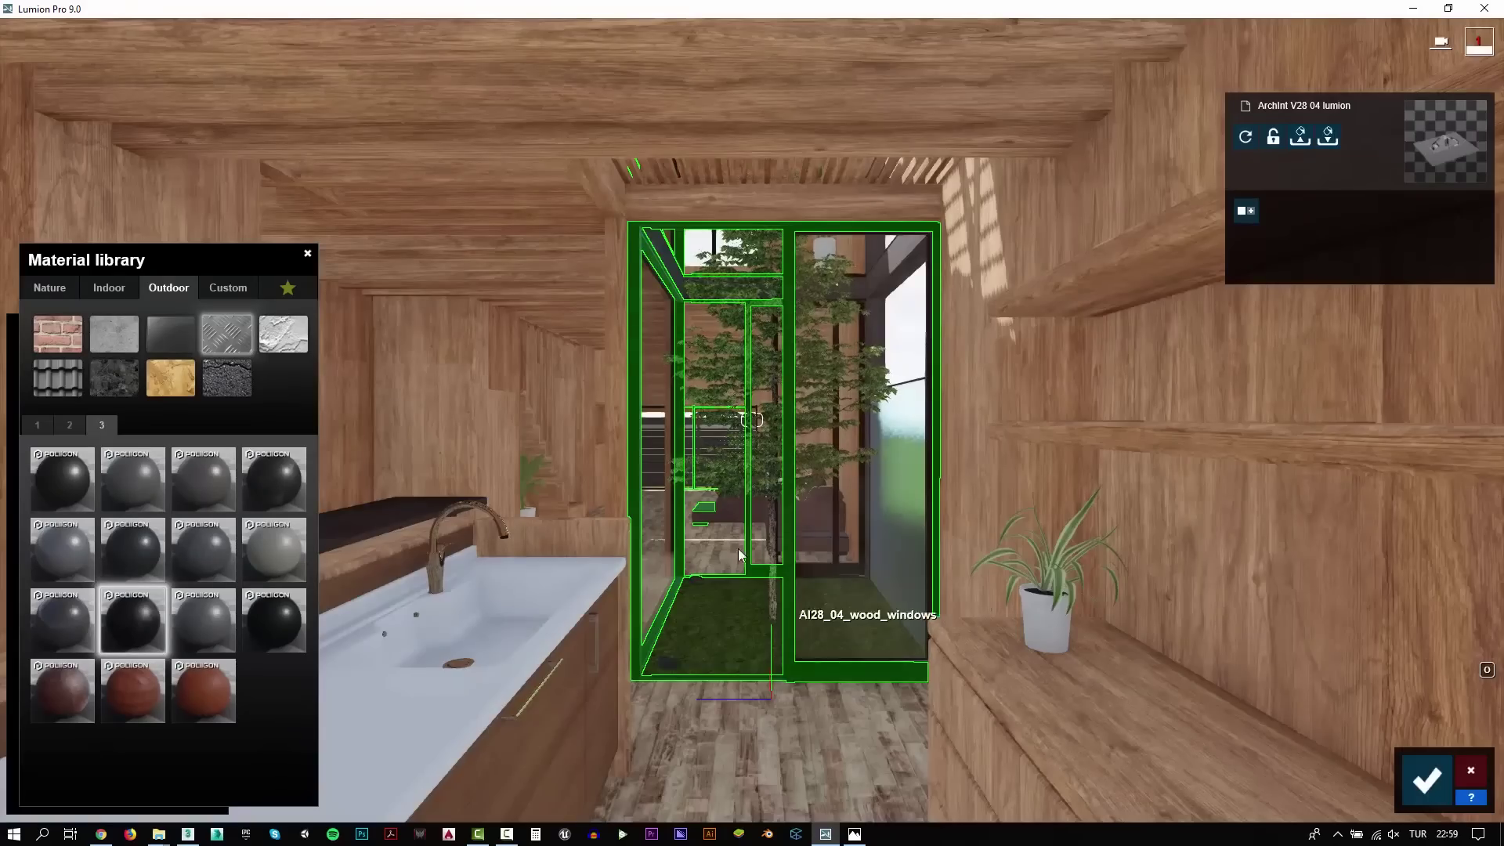
Apply Poli Metal StainlessSteelCast 001 2K to the atrium window frames and open Weathering
right_drag(787, 618, 775, 690)
key(w)
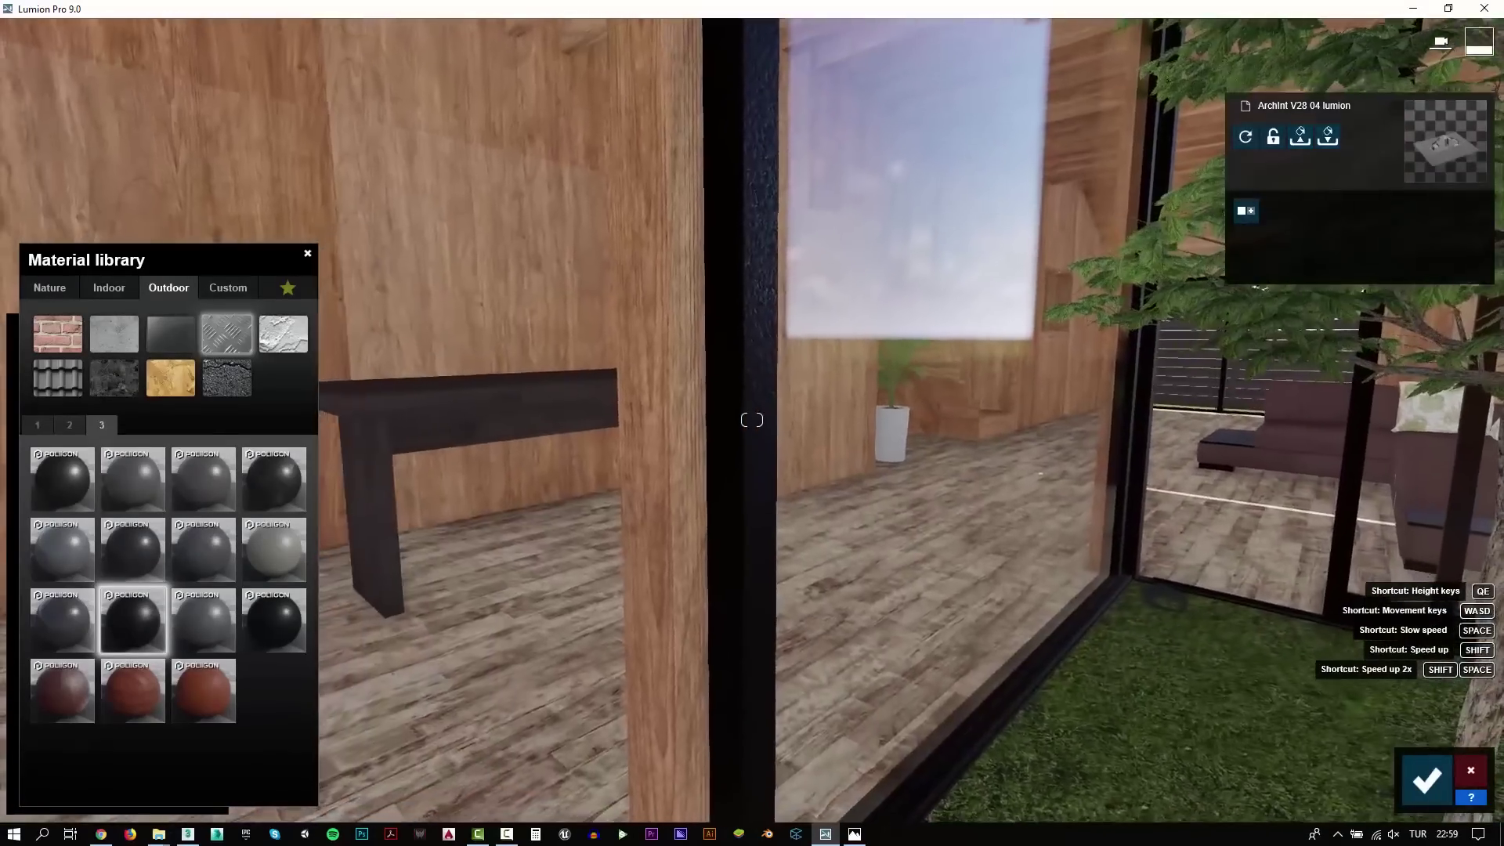
right_drag(642, 674, 627, 585)
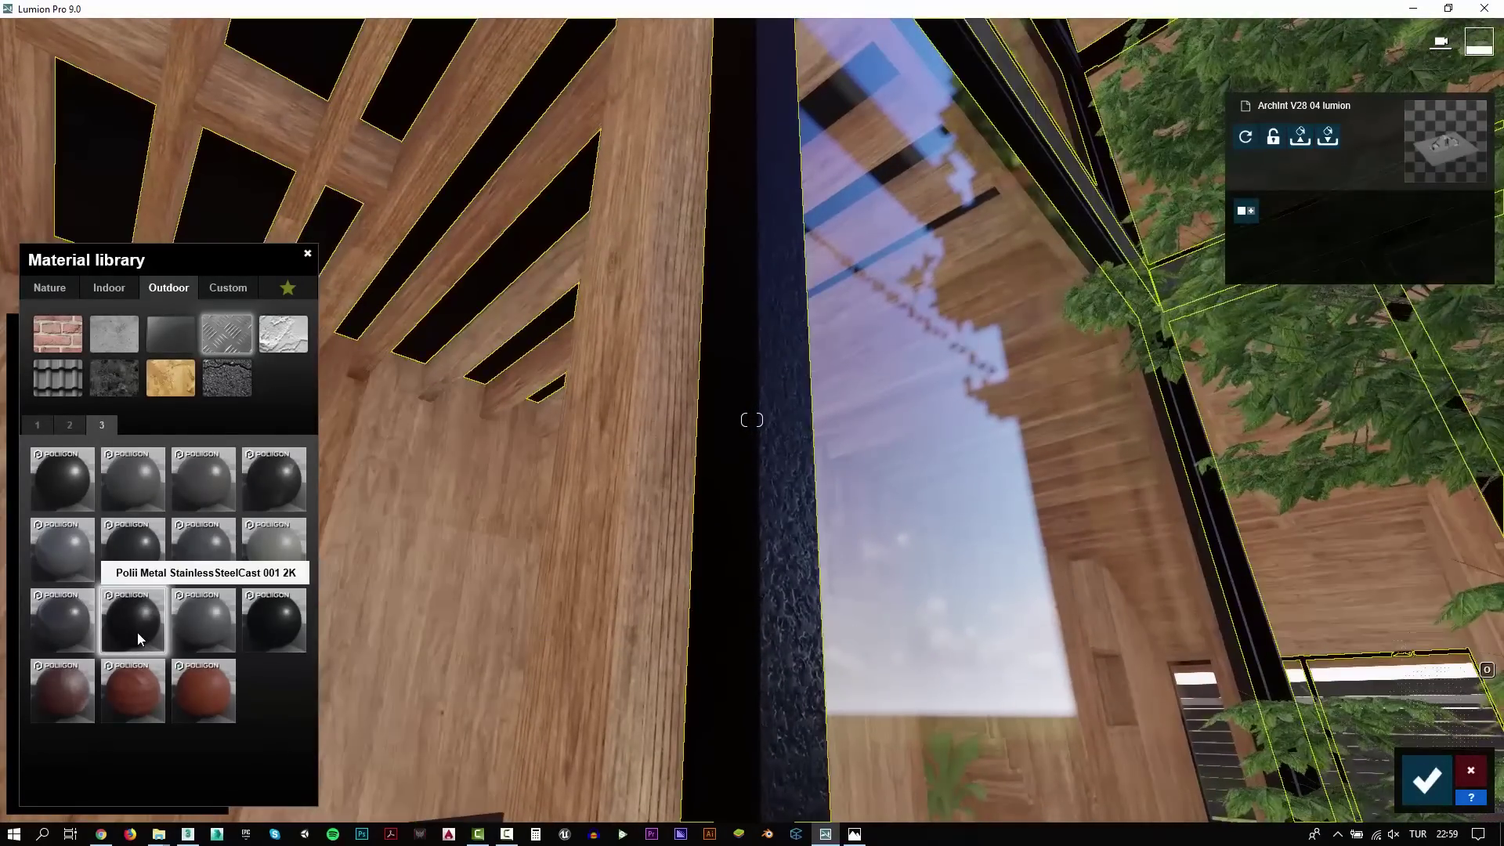
click(138, 632)
click(171, 678)
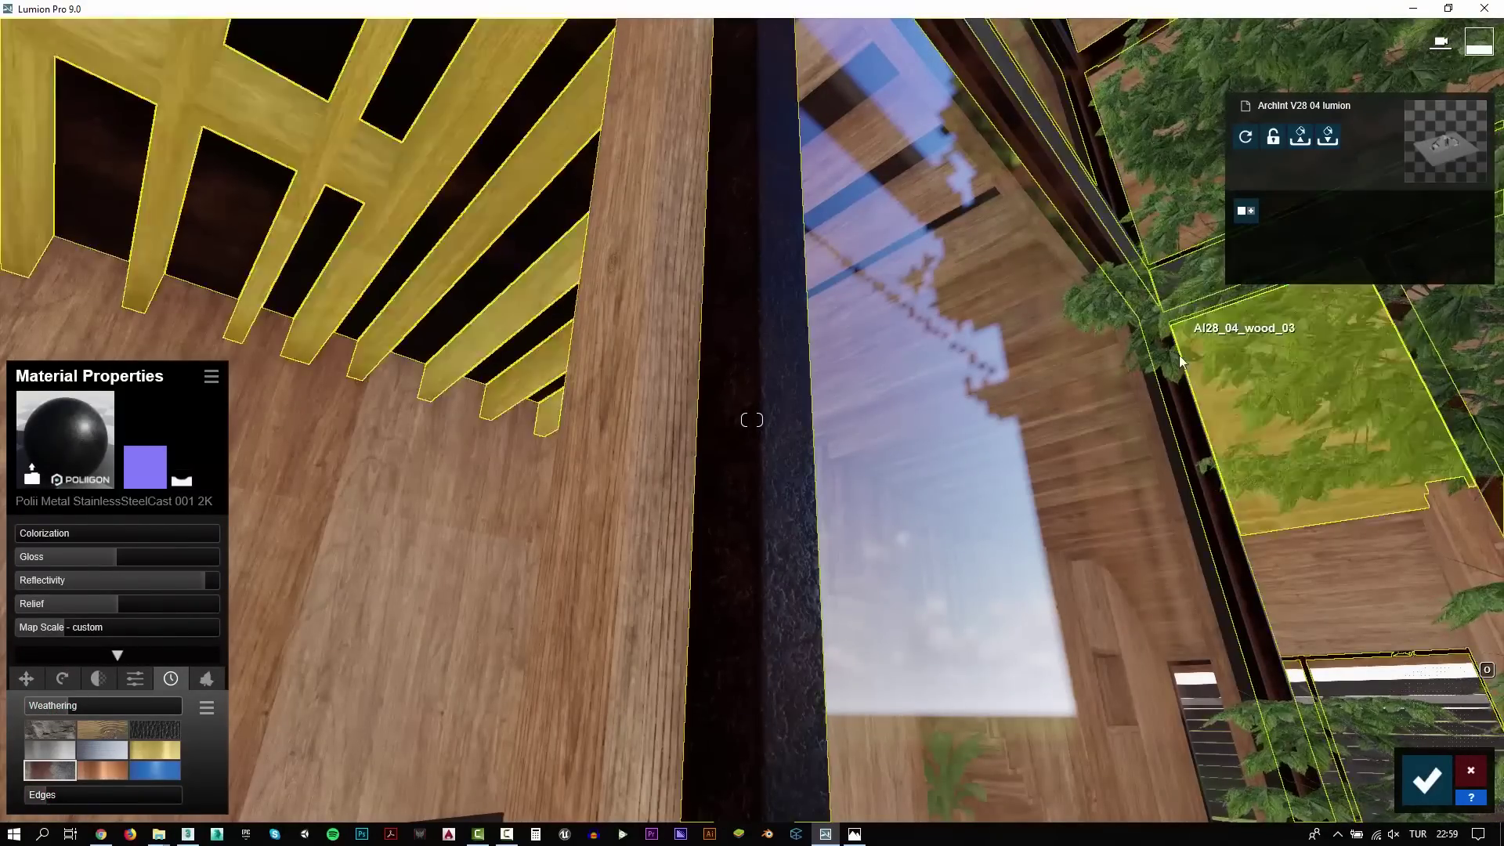
Assign the Invisible material to the atrium's aluminium lamp ring
right_drag(1178, 355, 1167, 439)
mouse_move(752, 420)
right_down()
mouse_move(752, 470)
mouse_move(751, 391)
right_up()
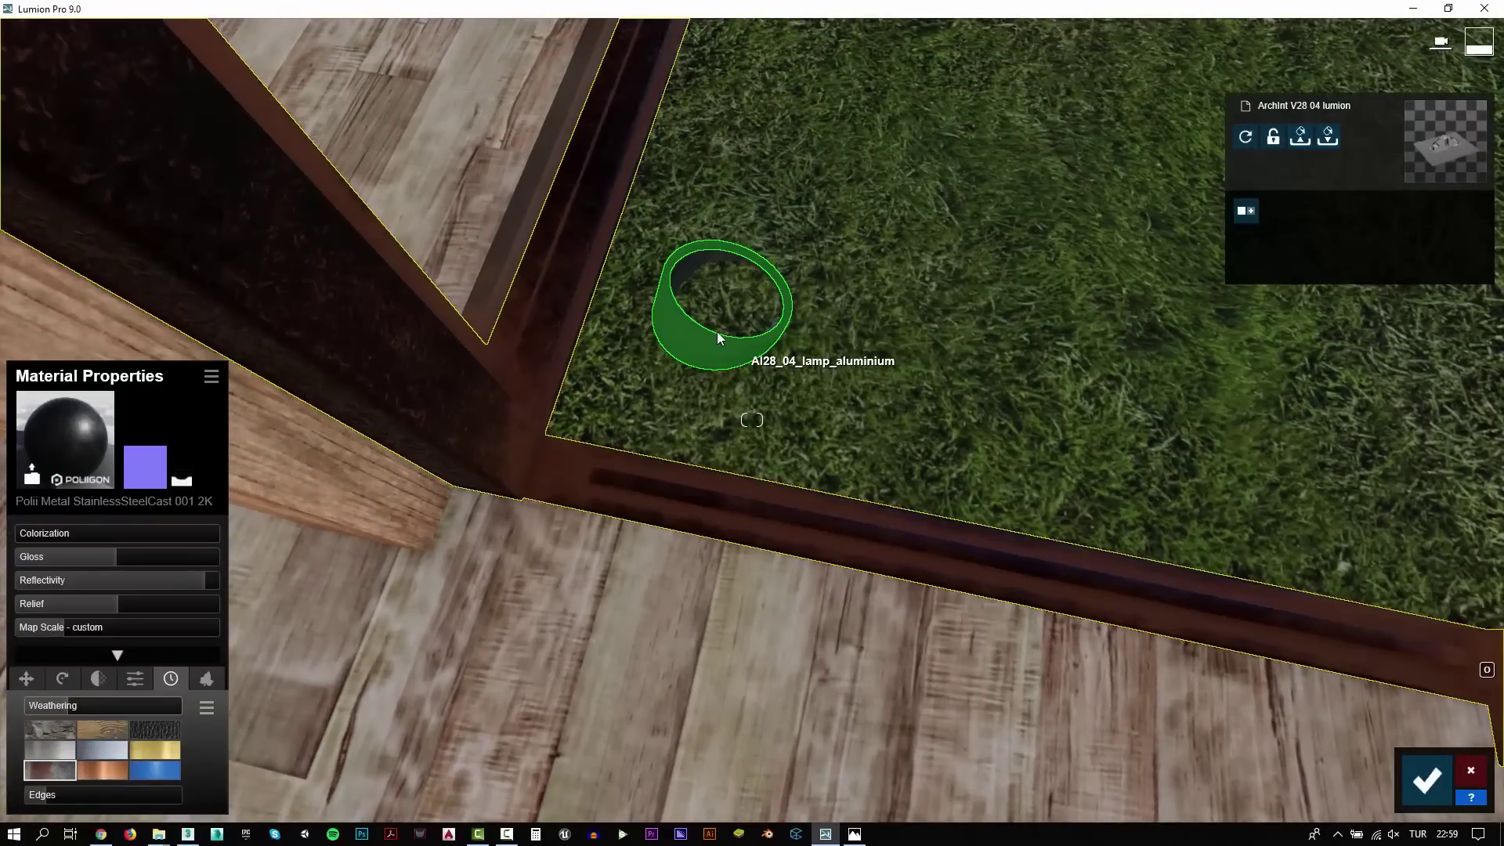
click(718, 337)
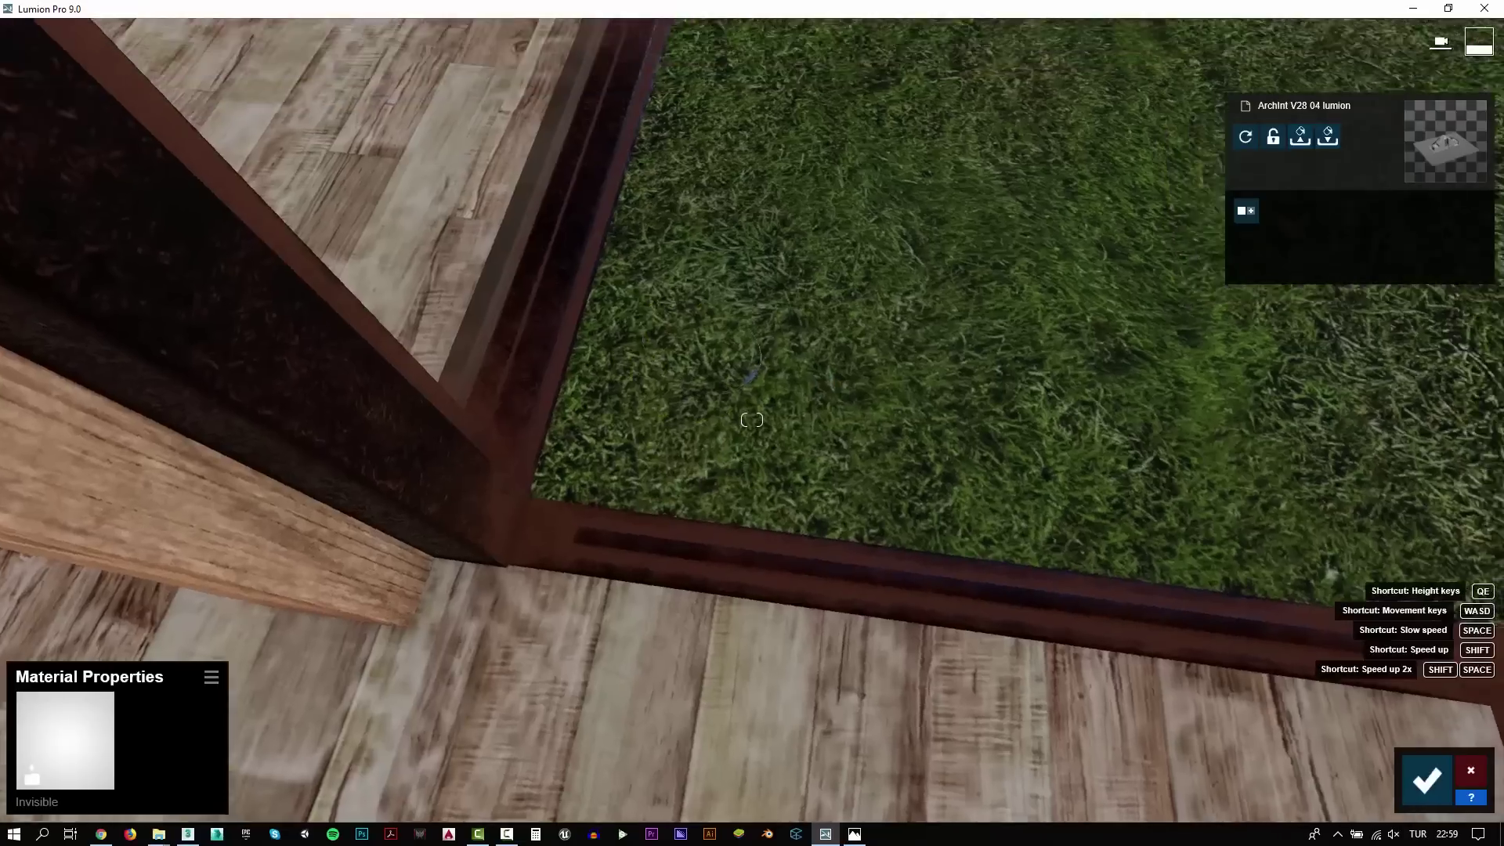
Save the material edits and restore photo 1's camera view
right_drag(846, 339, 708, 803)
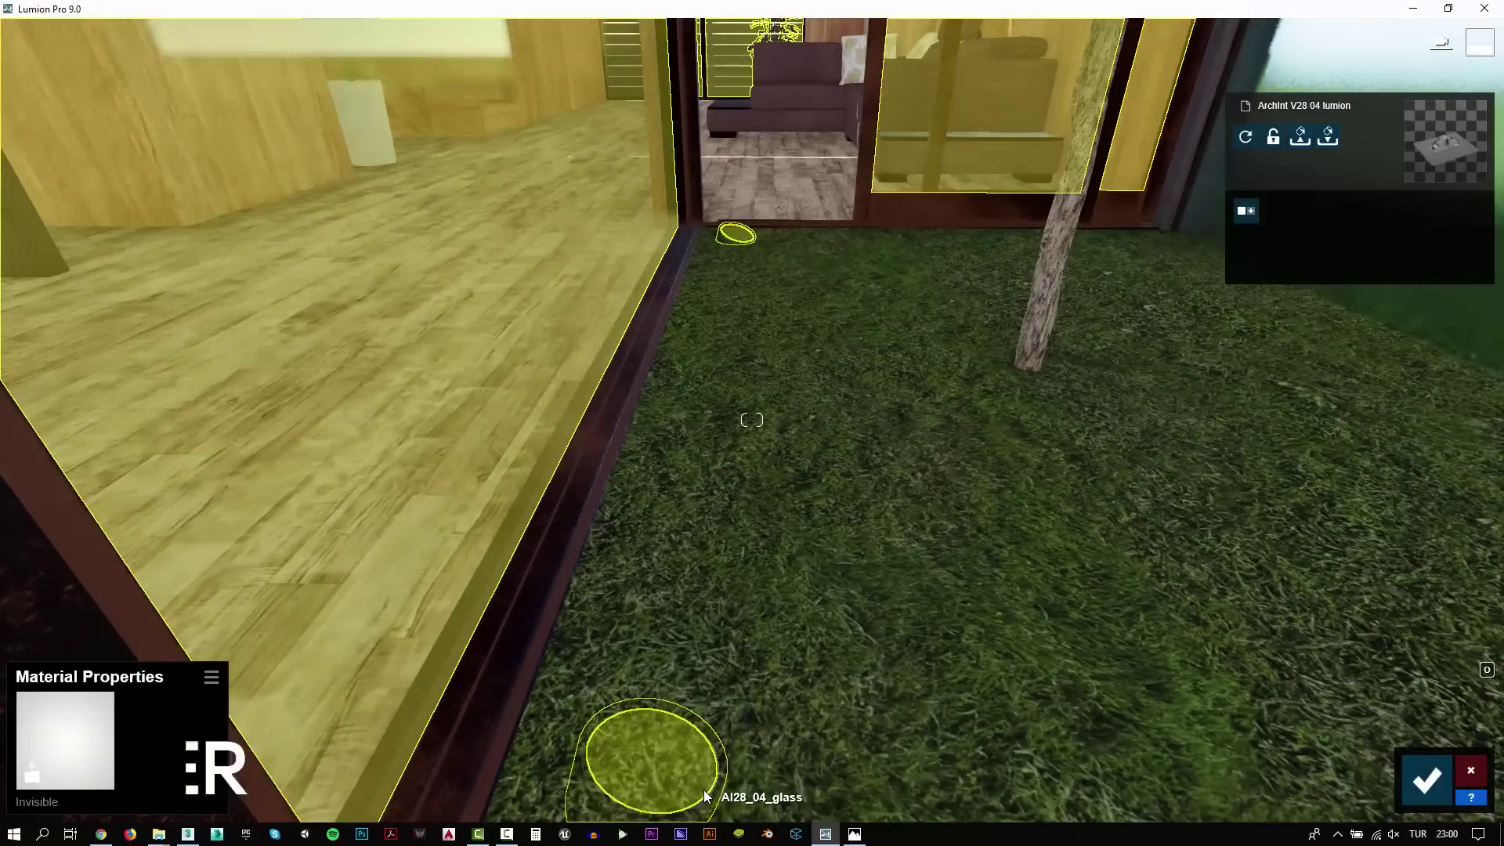
click(703, 789)
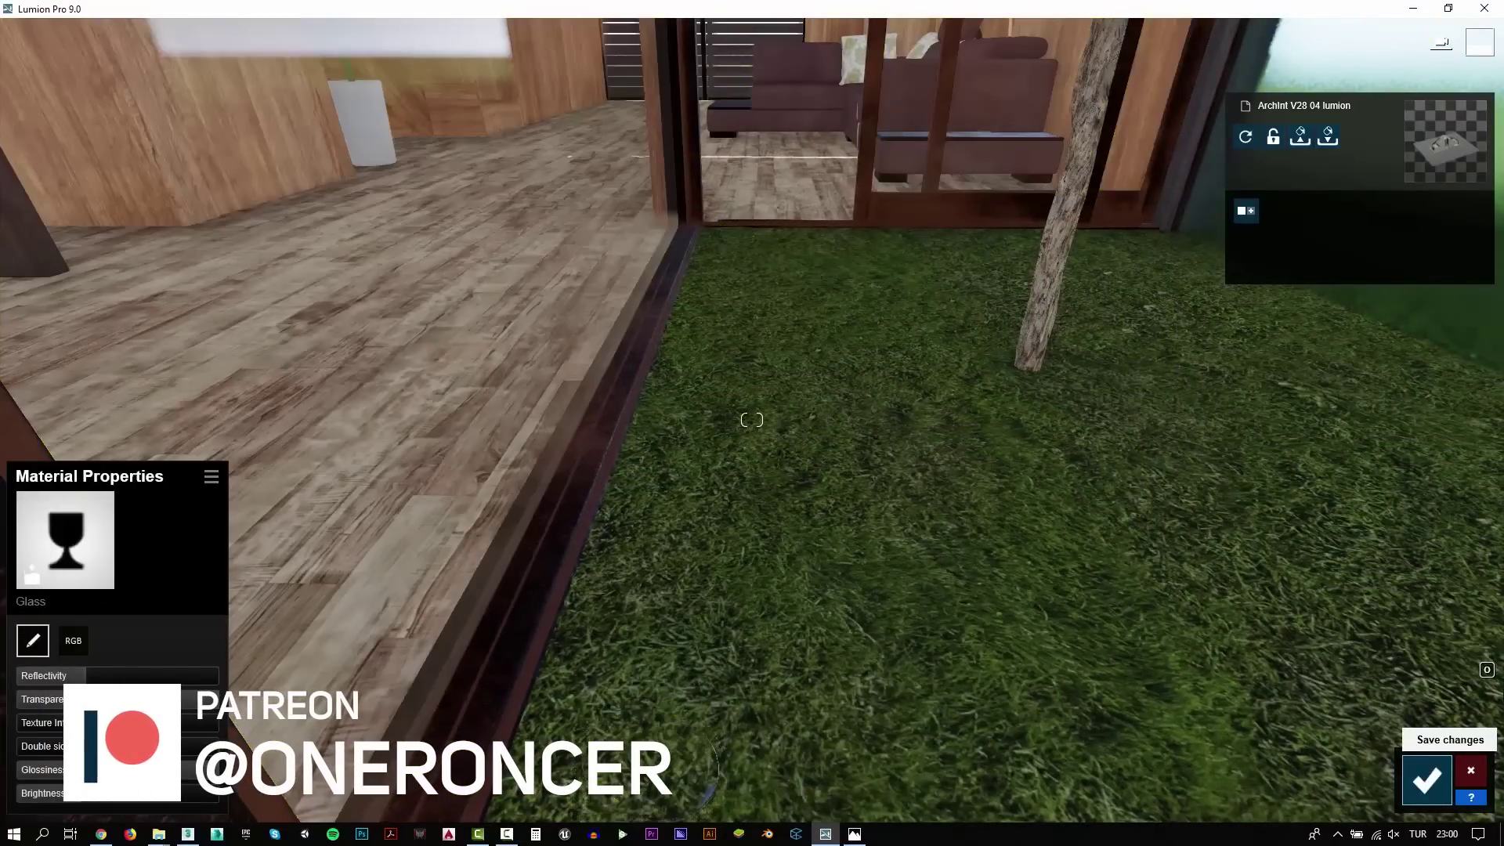
click(1426, 779)
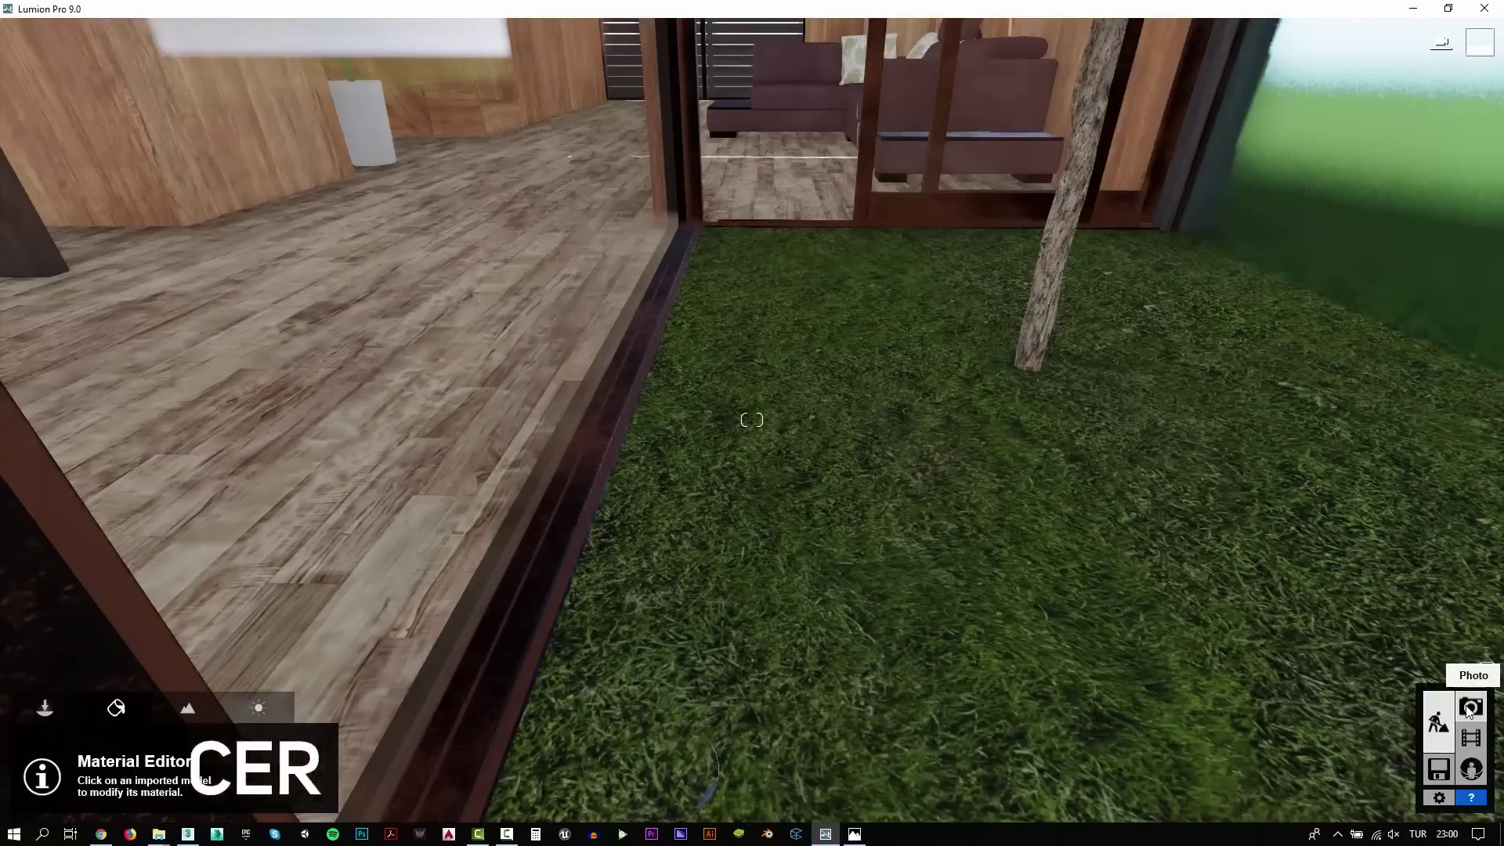
click(1469, 707)
click(114, 710)
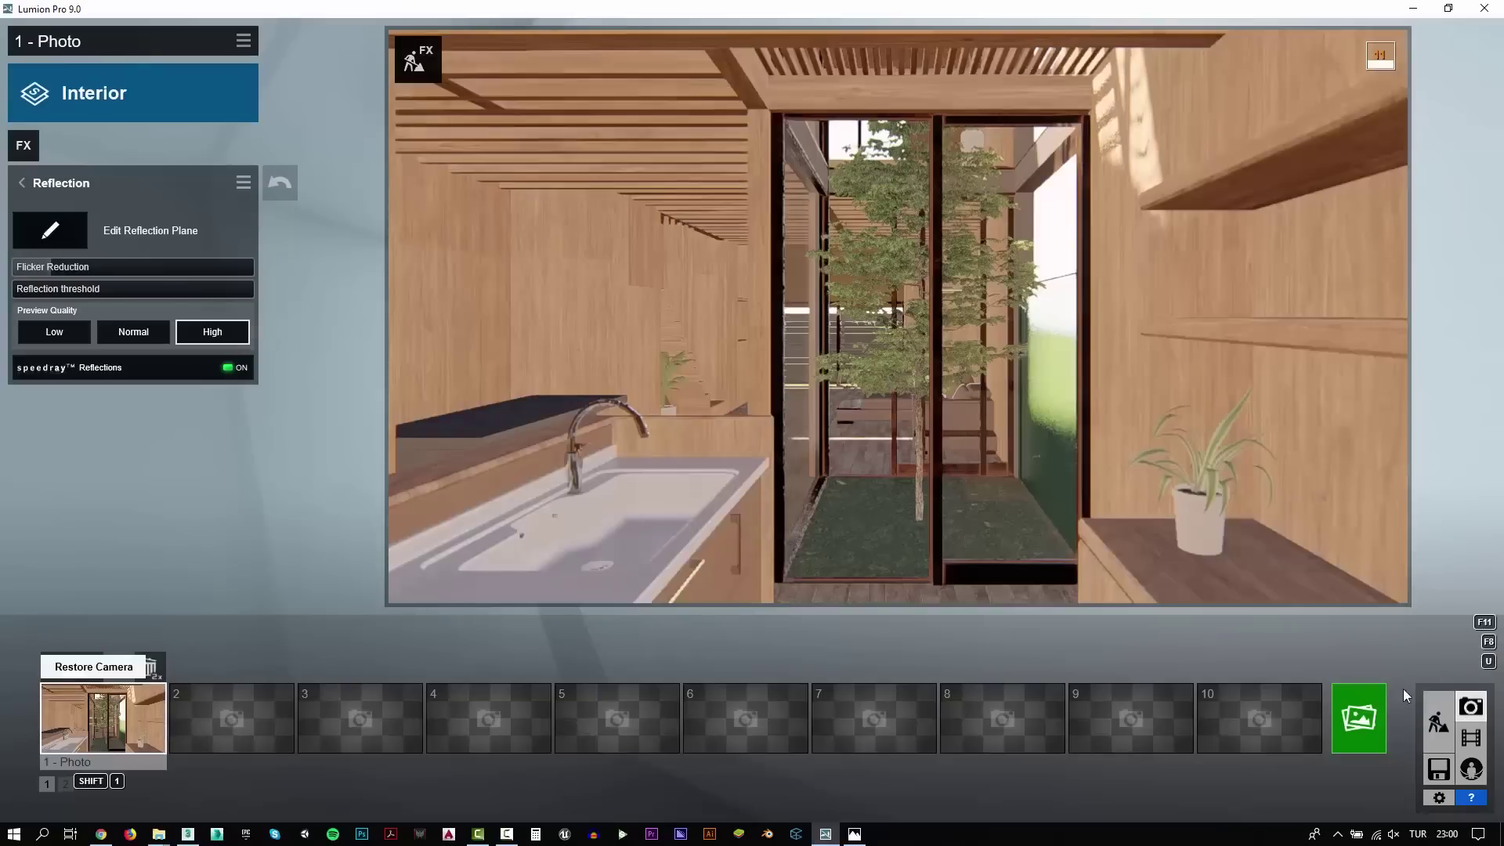
Switch landscape grass on
click(1435, 725)
click(45, 708)
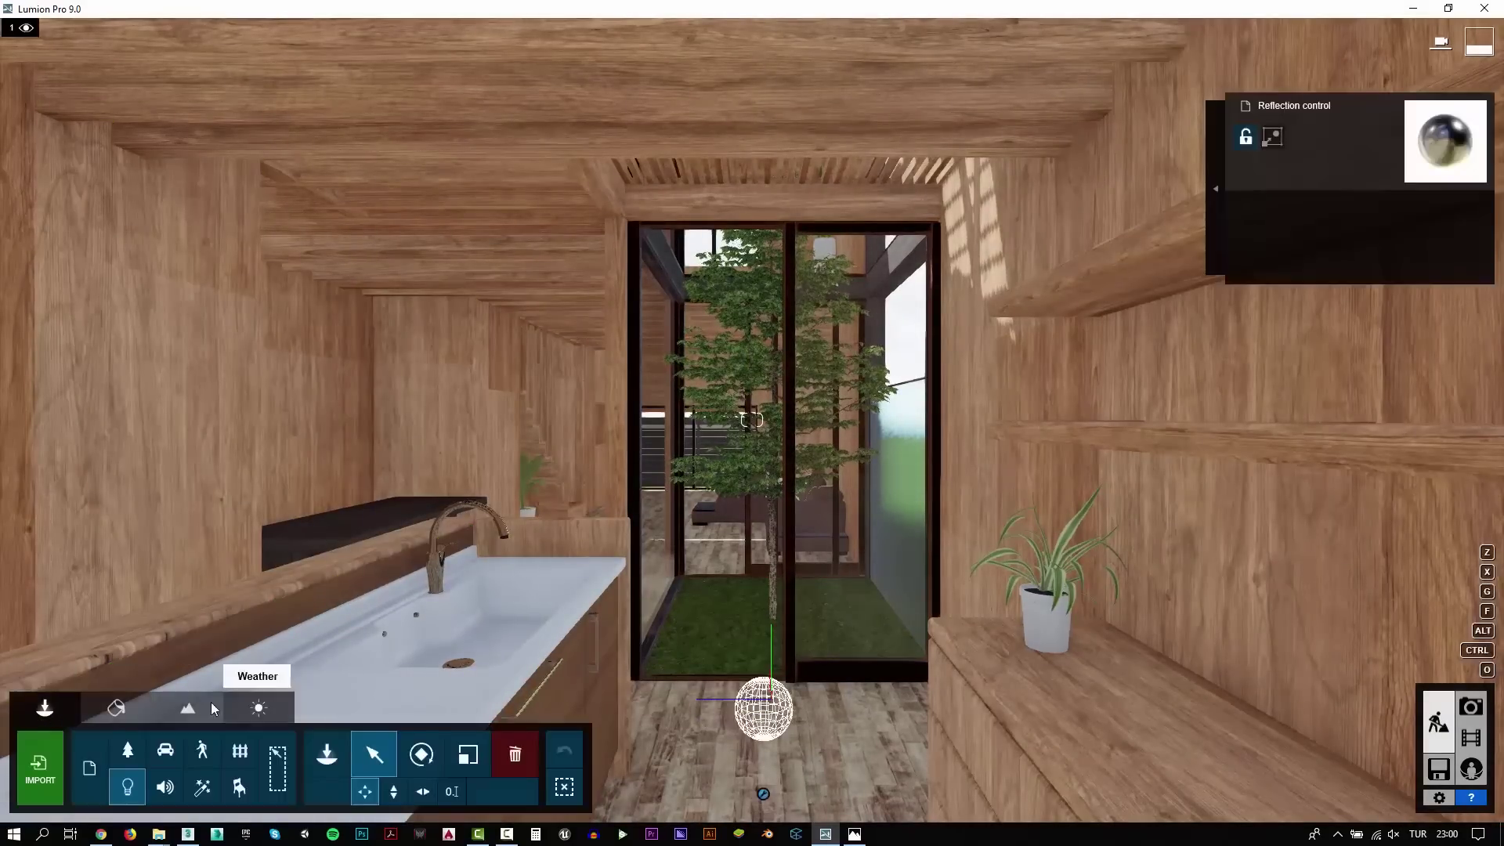
click(201, 708)
click(97, 784)
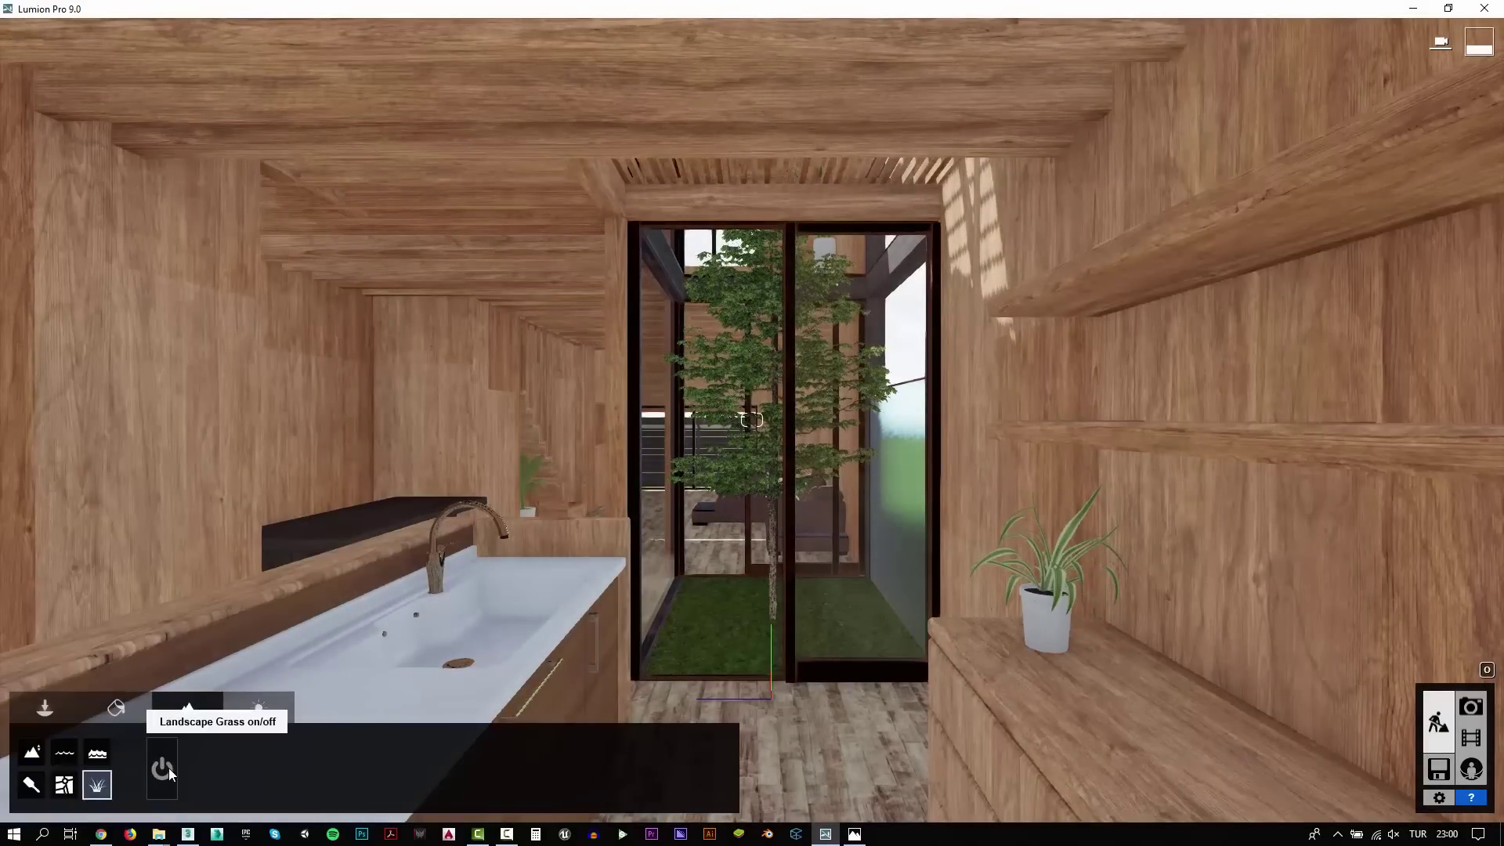
click(166, 771)
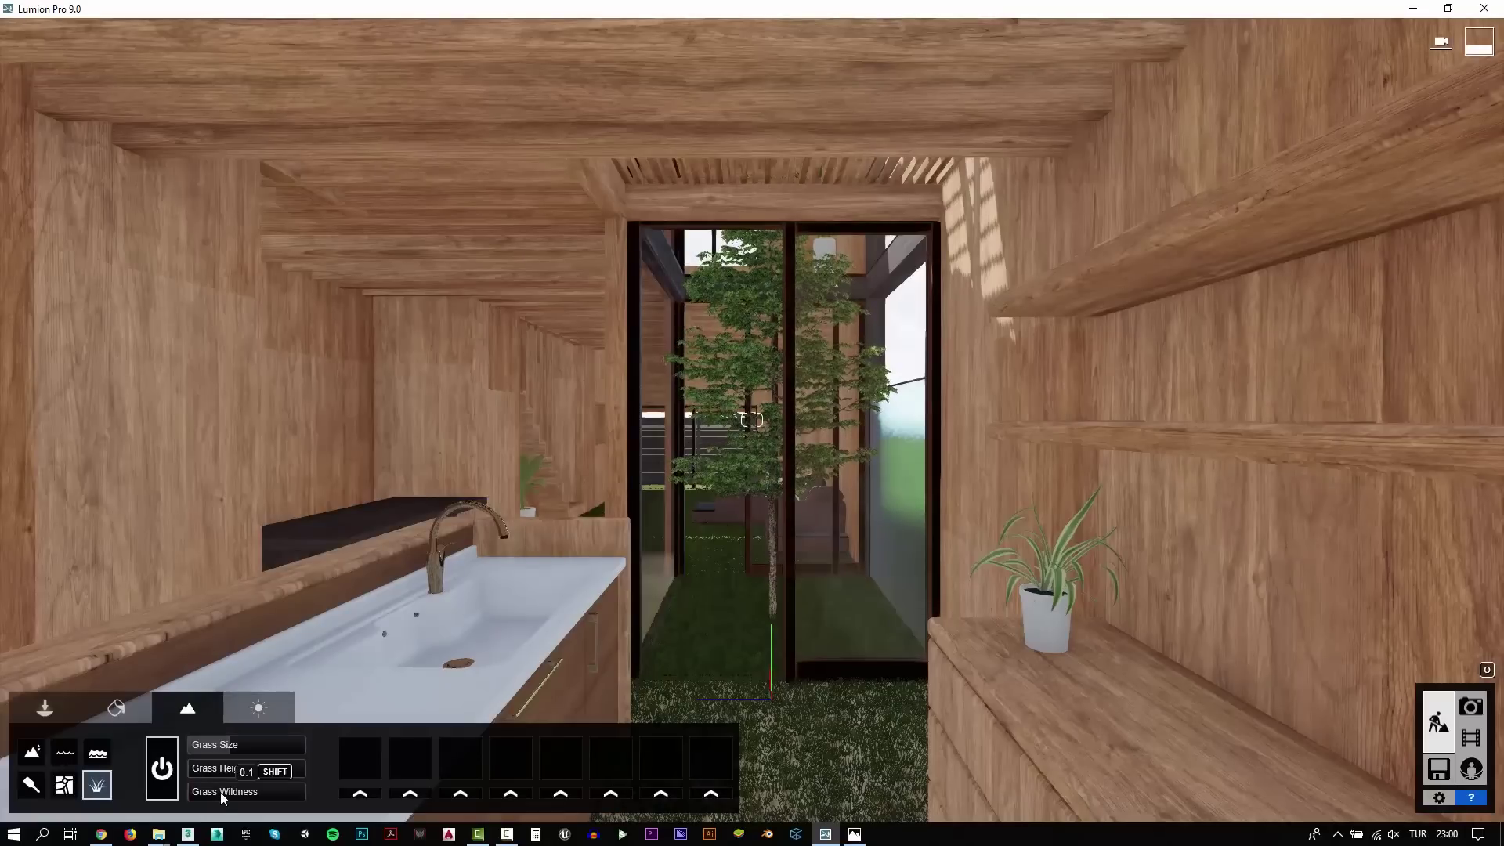
mouse_move(245, 768)
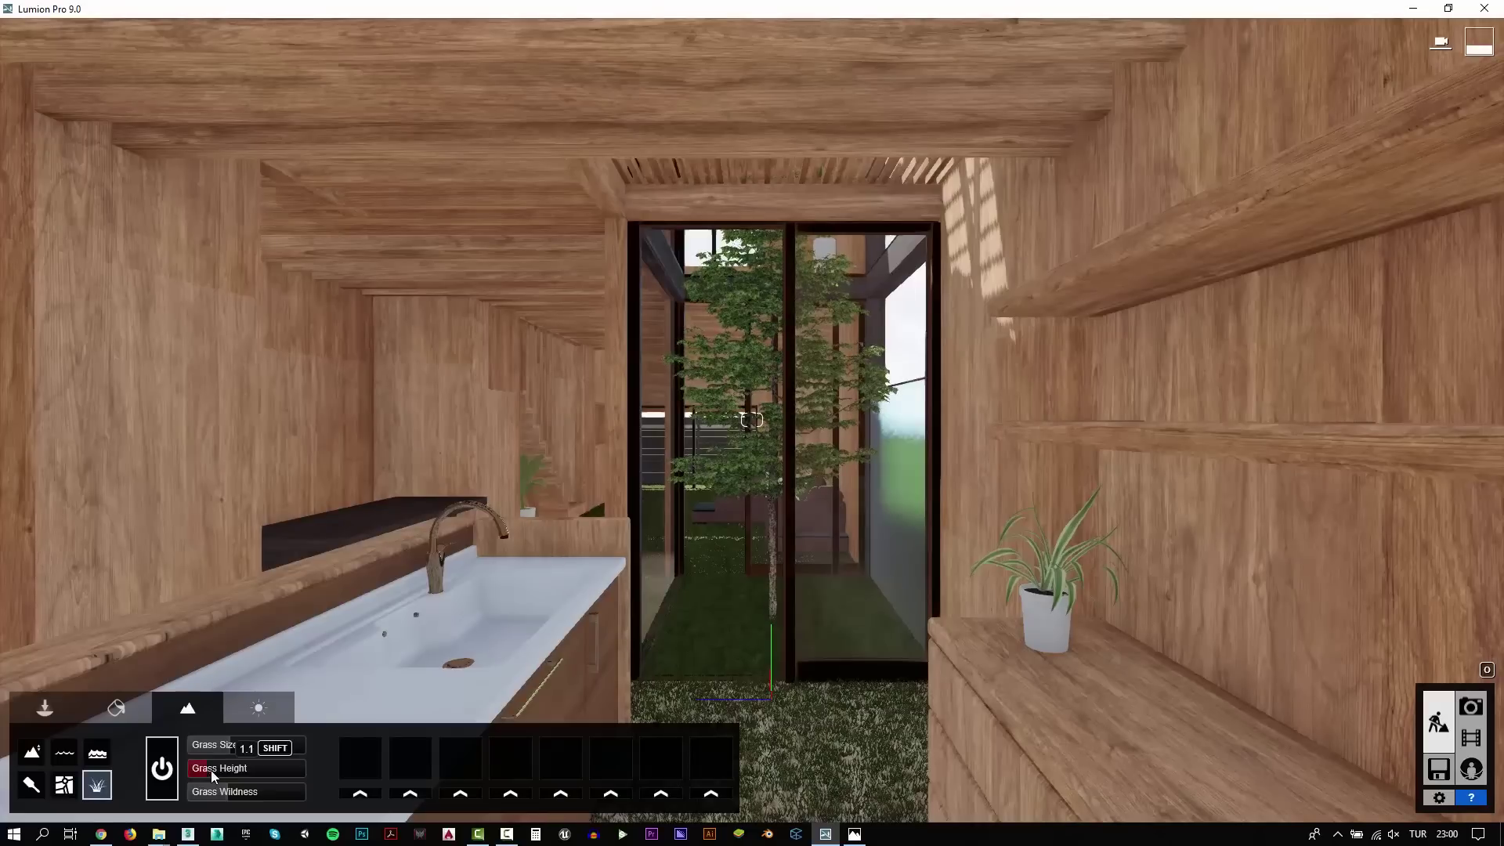
Raise the imported house model so its wood floor clears the grass
click(45, 707)
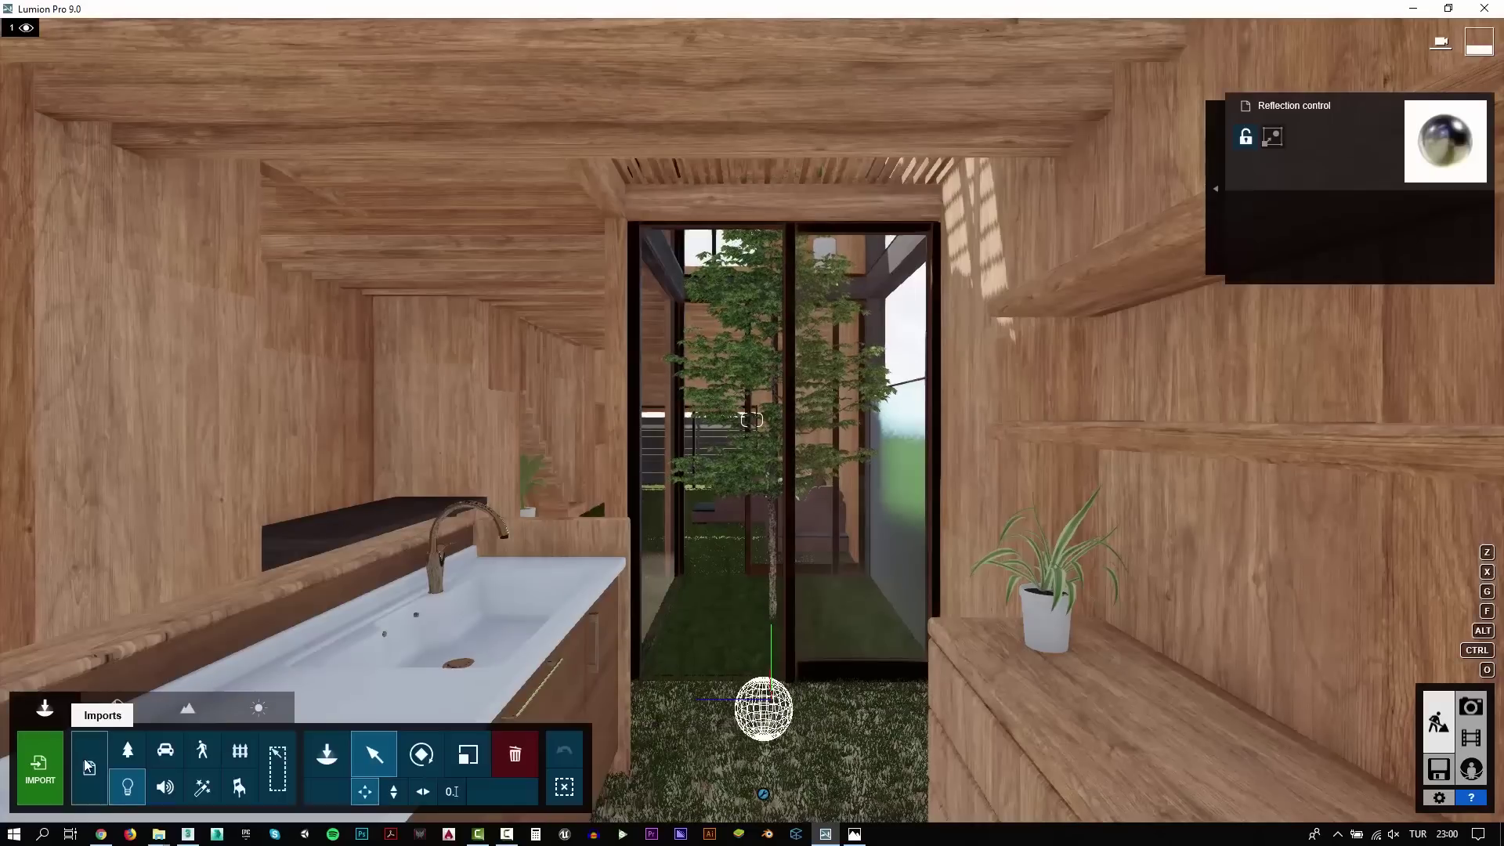
click(327, 753)
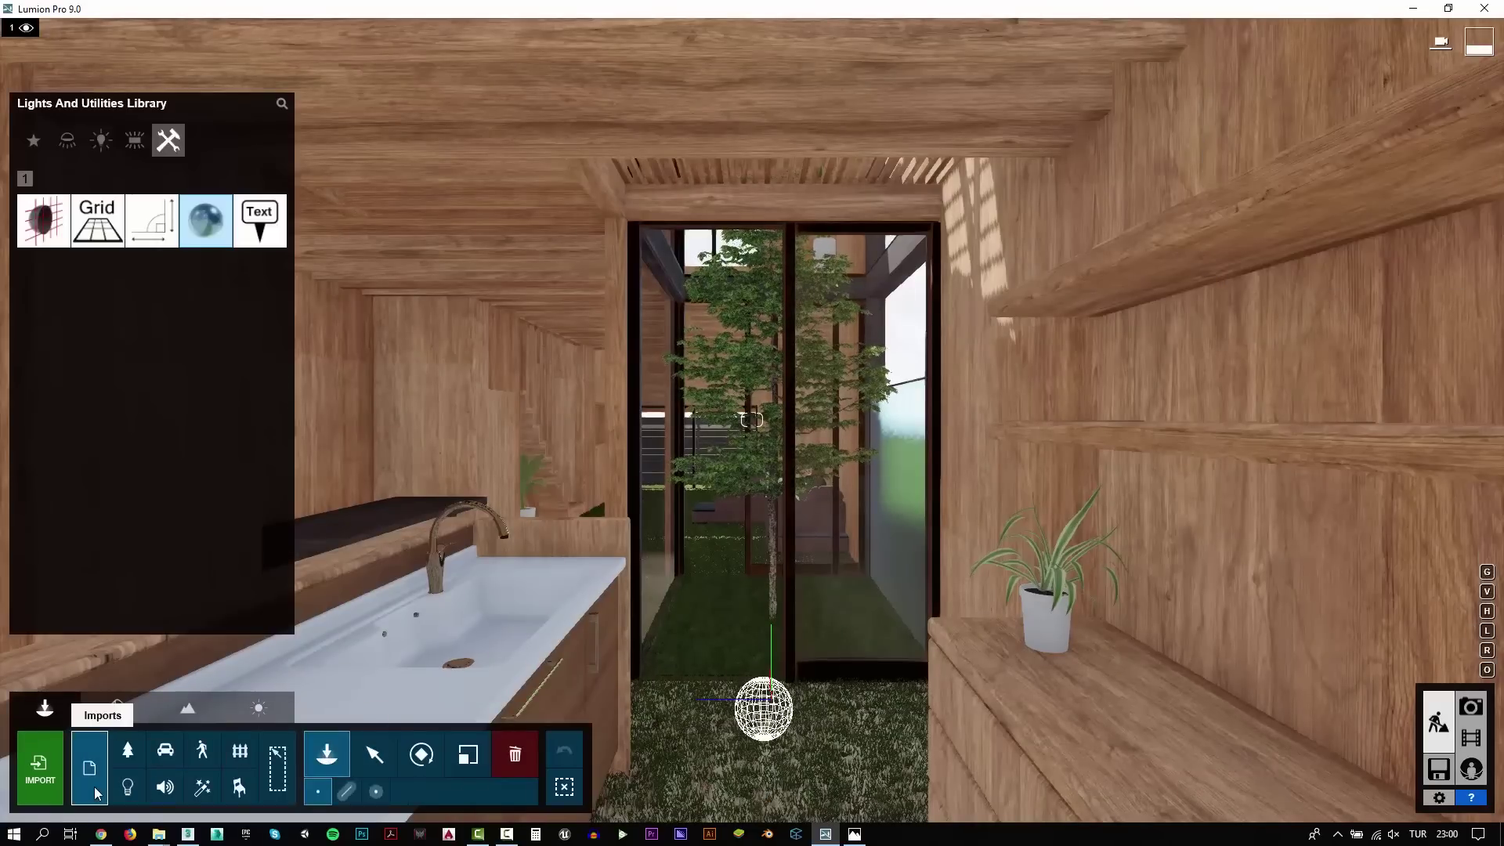
click(94, 787)
click(368, 759)
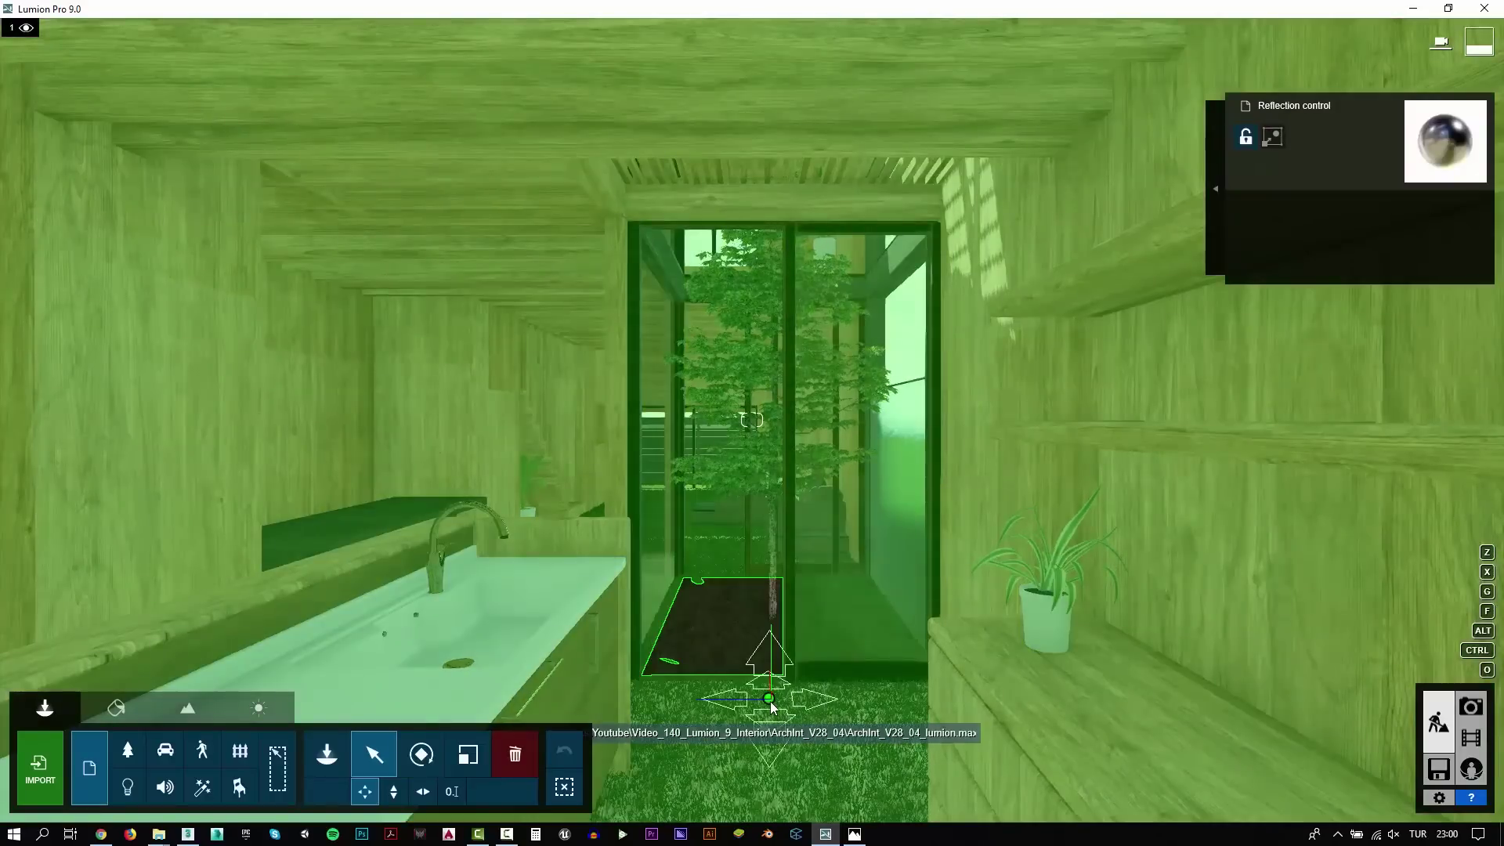
click(769, 697)
click(393, 791)
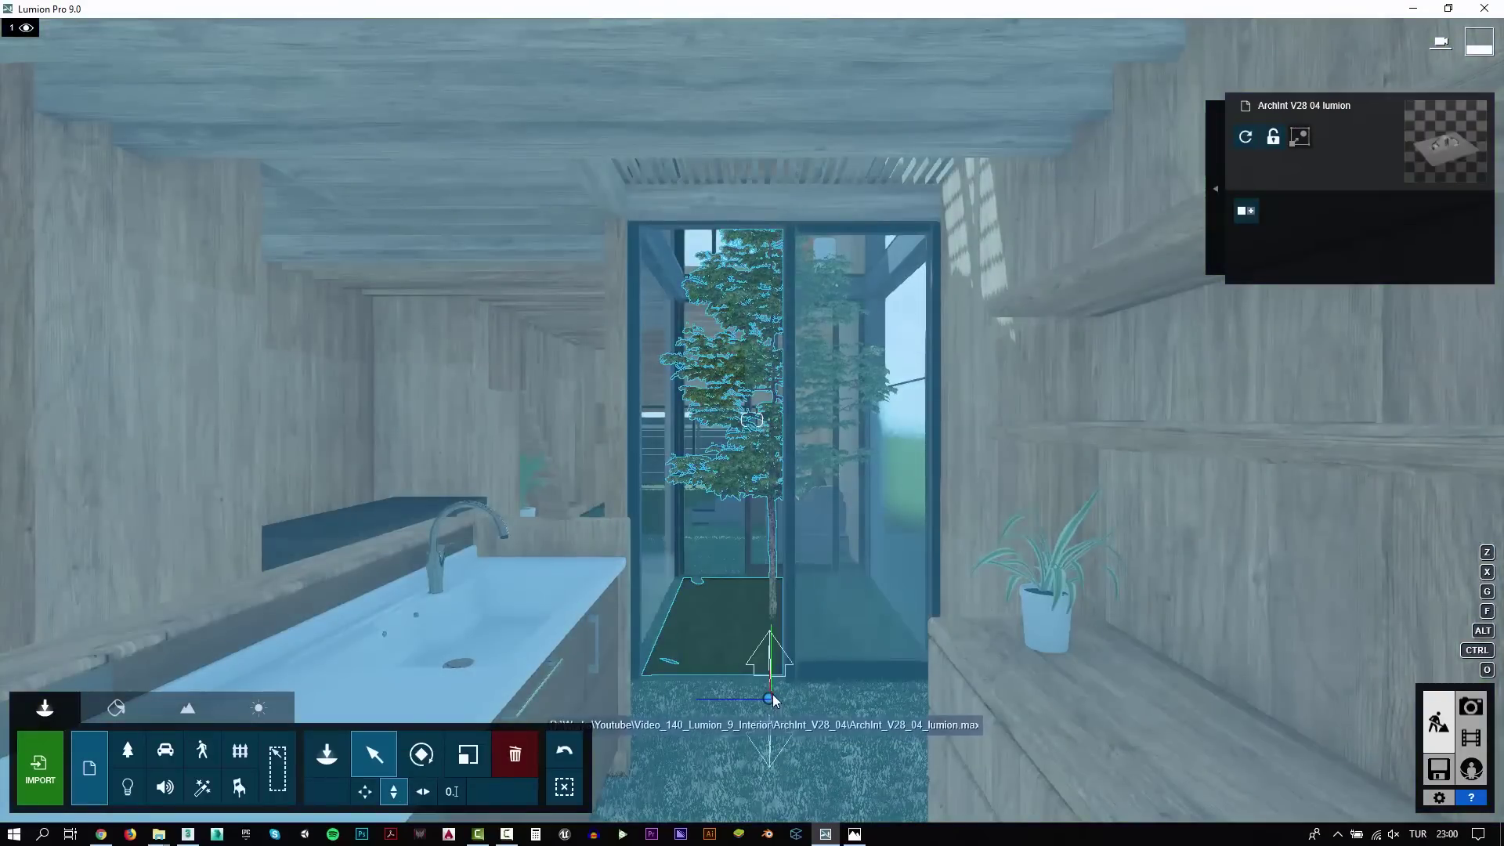
drag(768, 697, 771, 700)
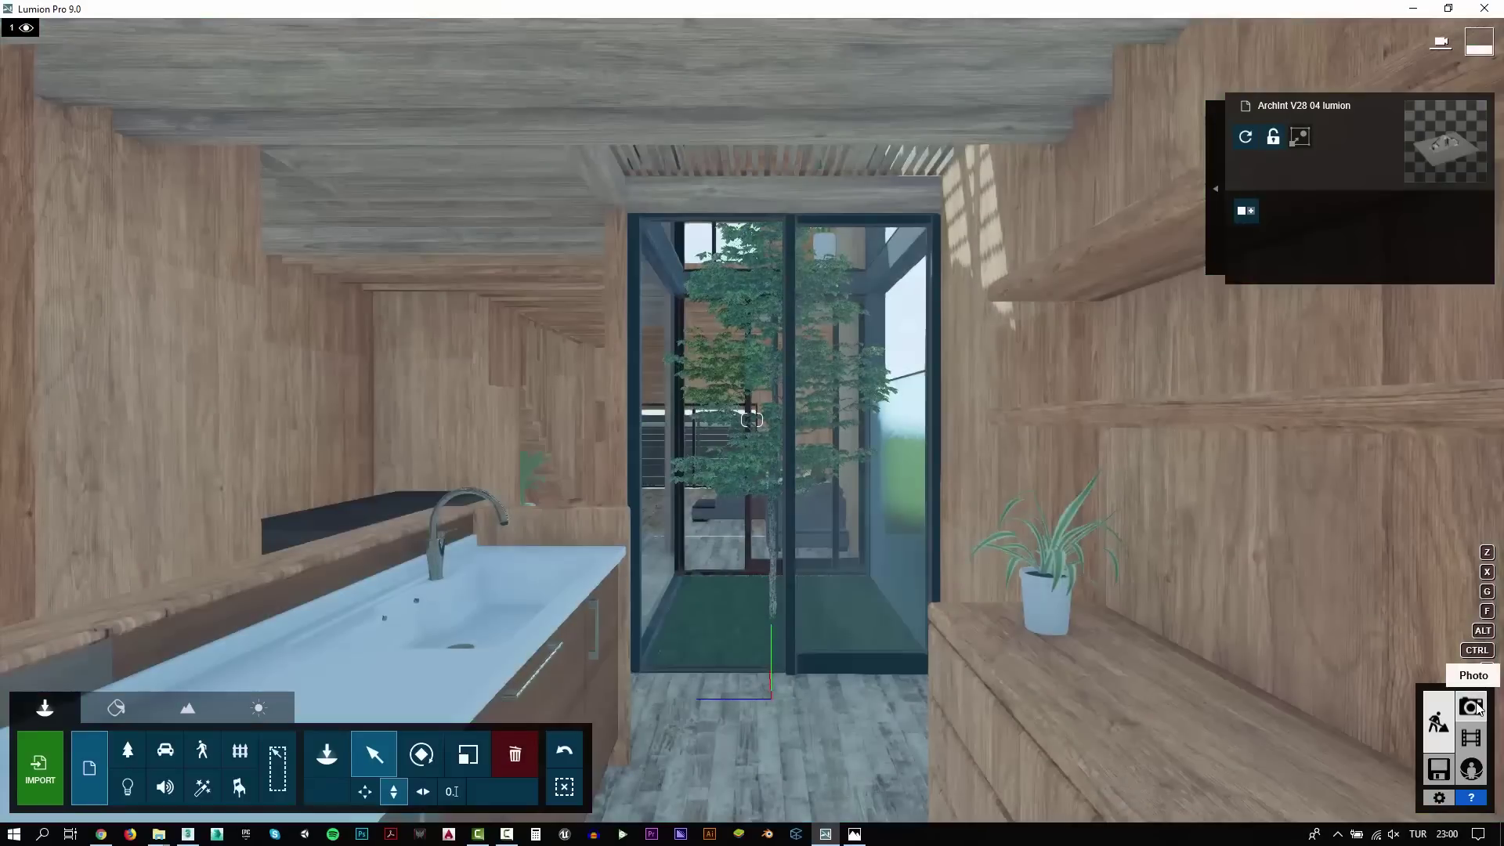
click(1472, 707)
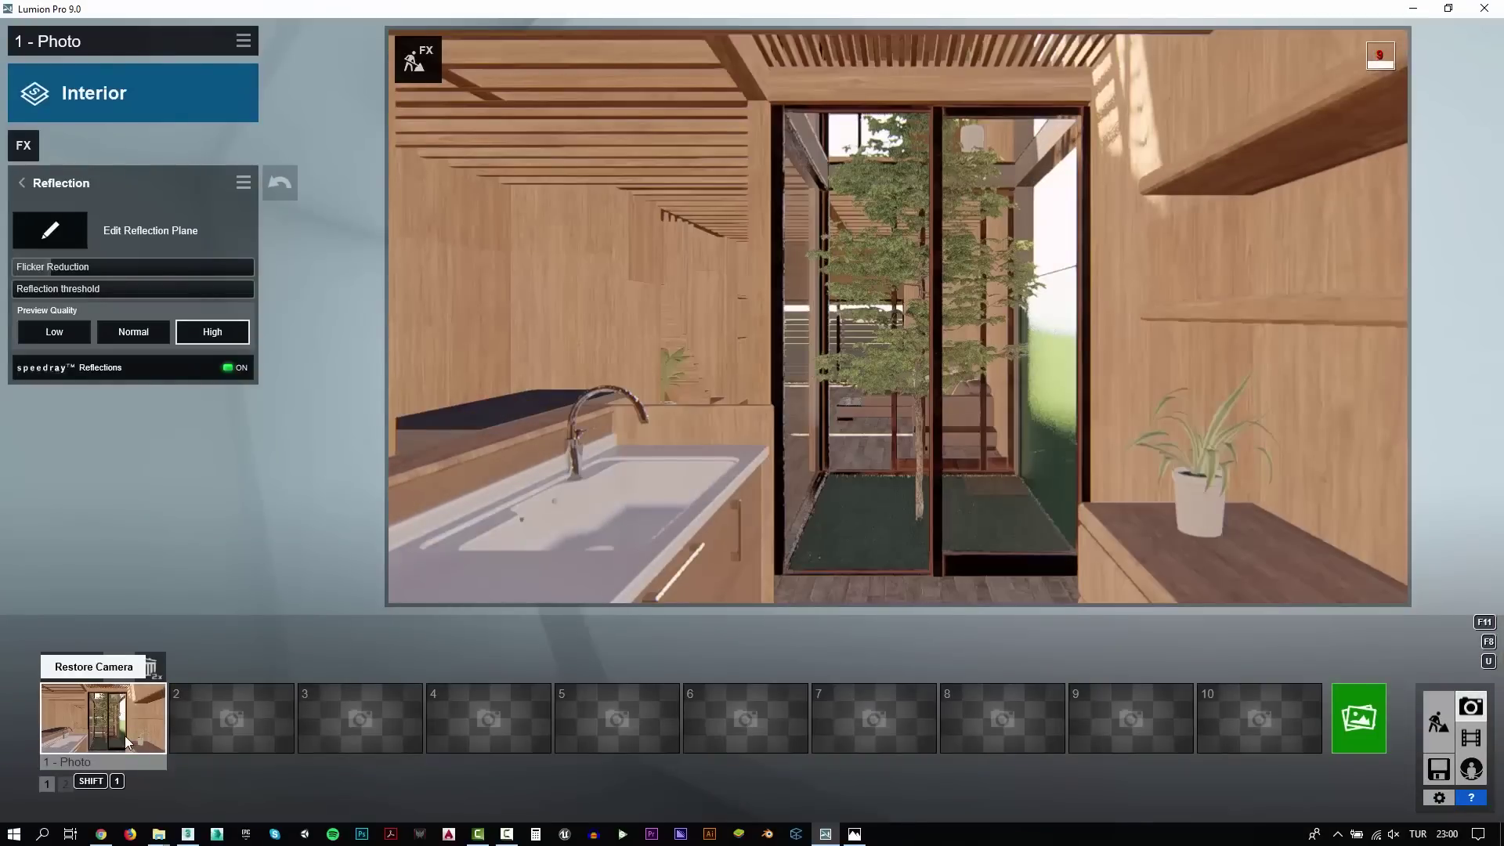
Render the interior photo at Desktop 1920x1080 and save it as Final.png
click(1358, 718)
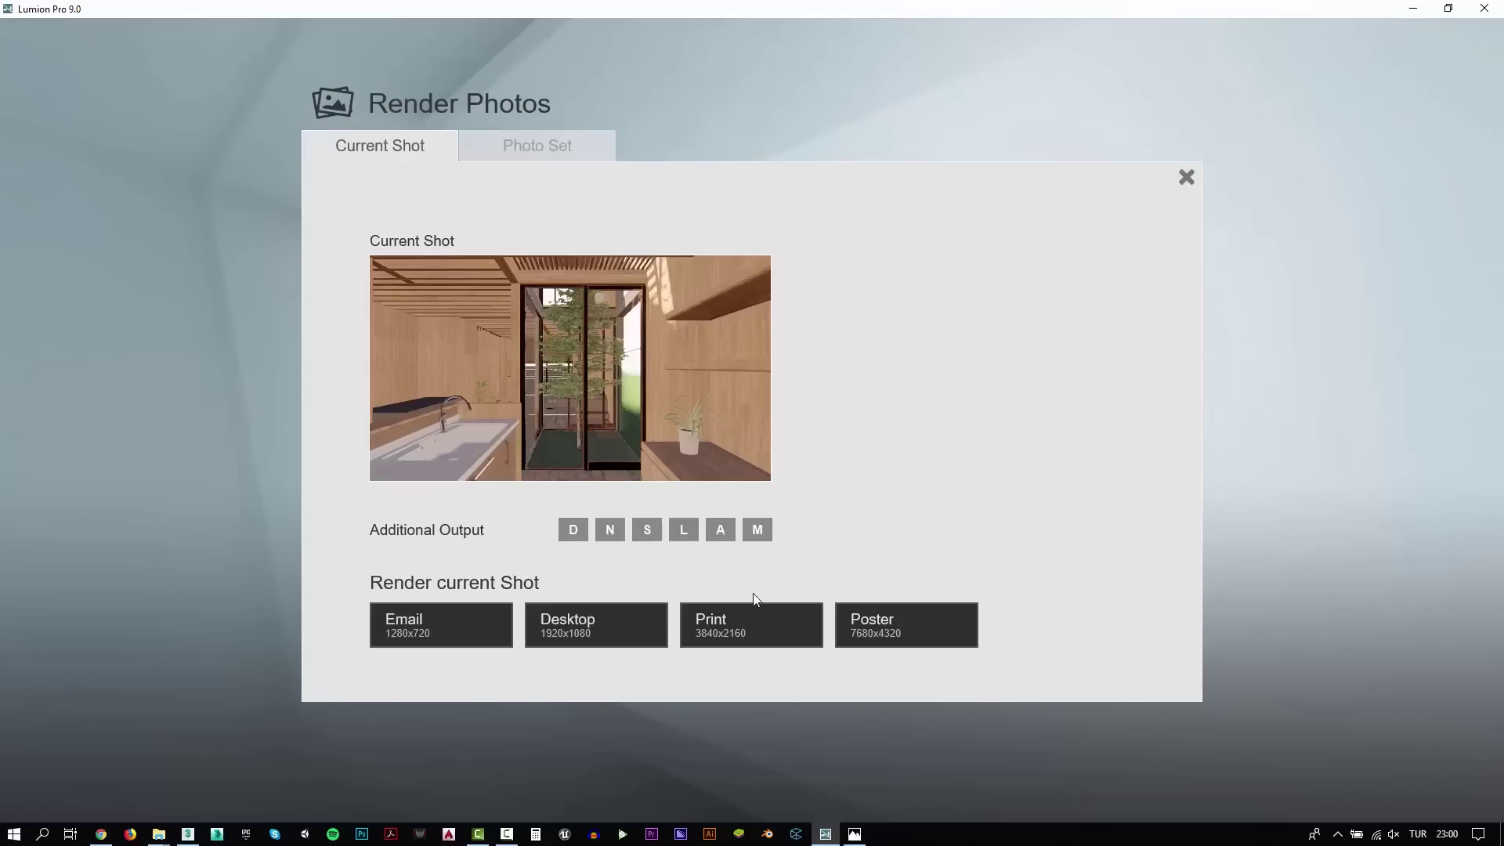
click(572, 640)
text(Fina)
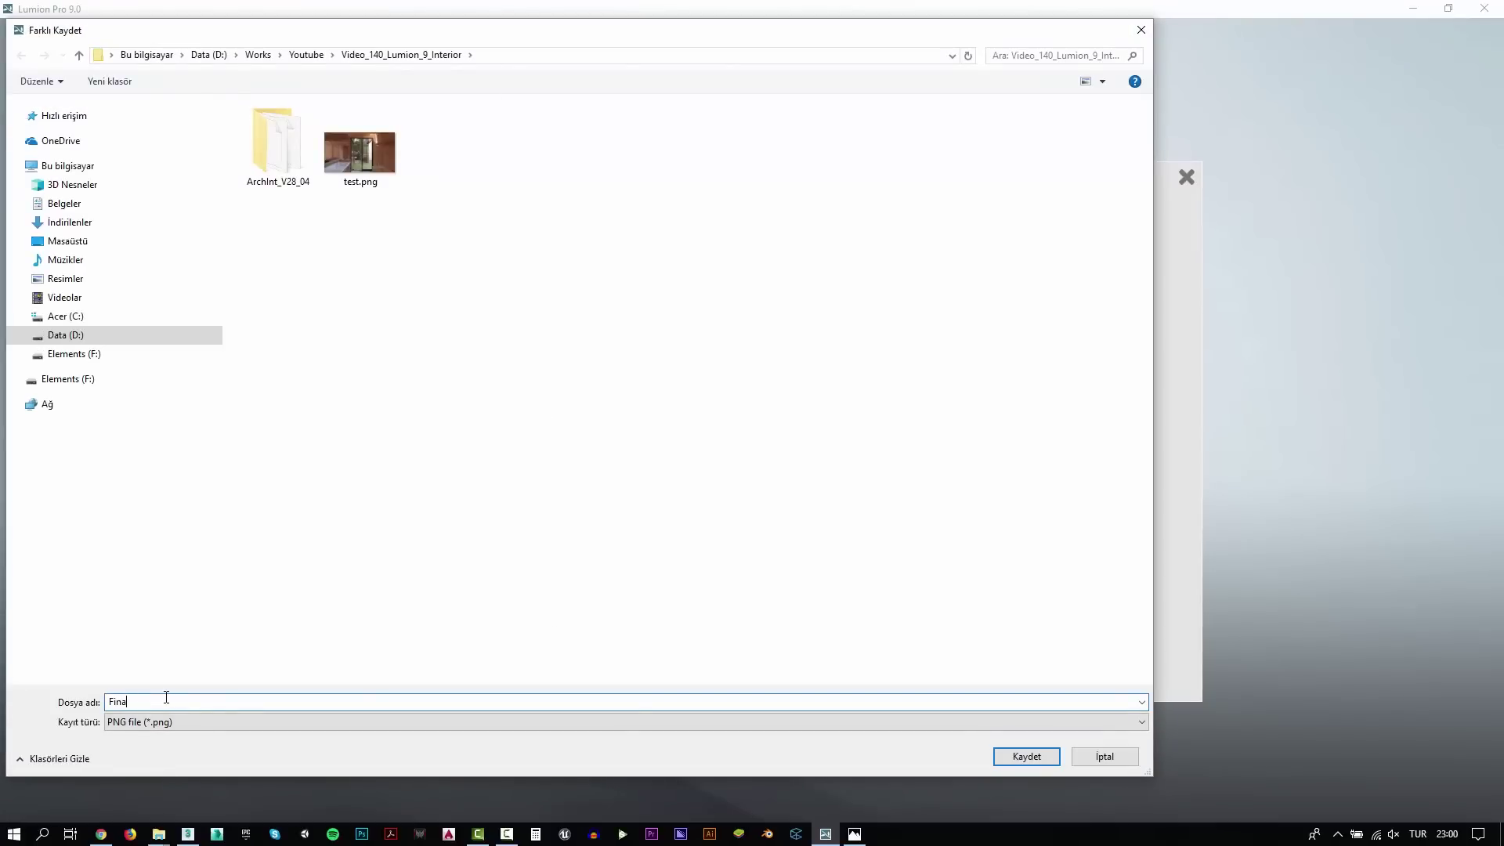
key(Return)
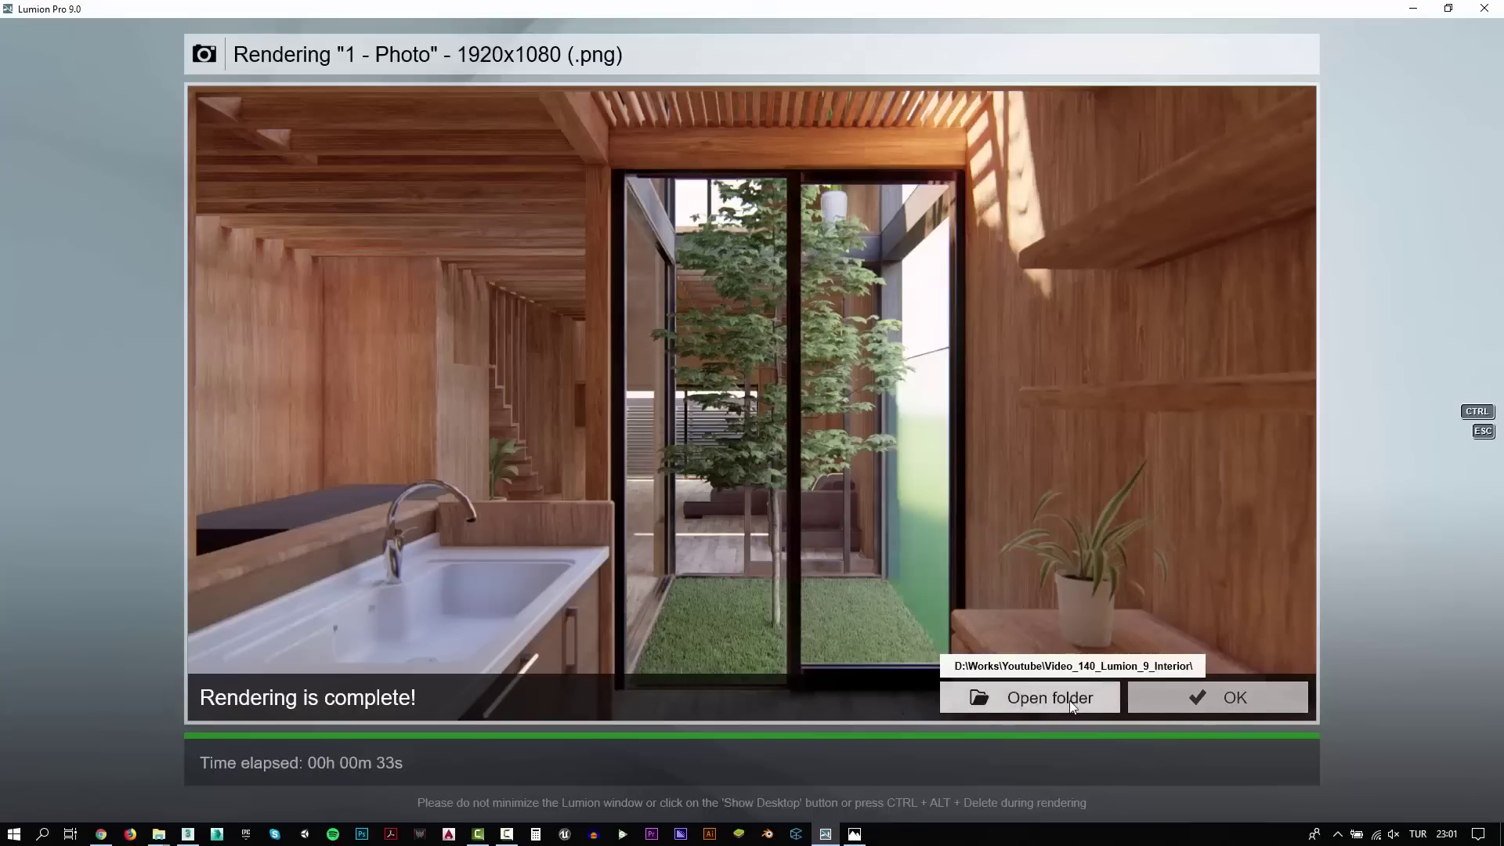
Open Final.png from the render output folder in the photo viewer
click(1089, 709)
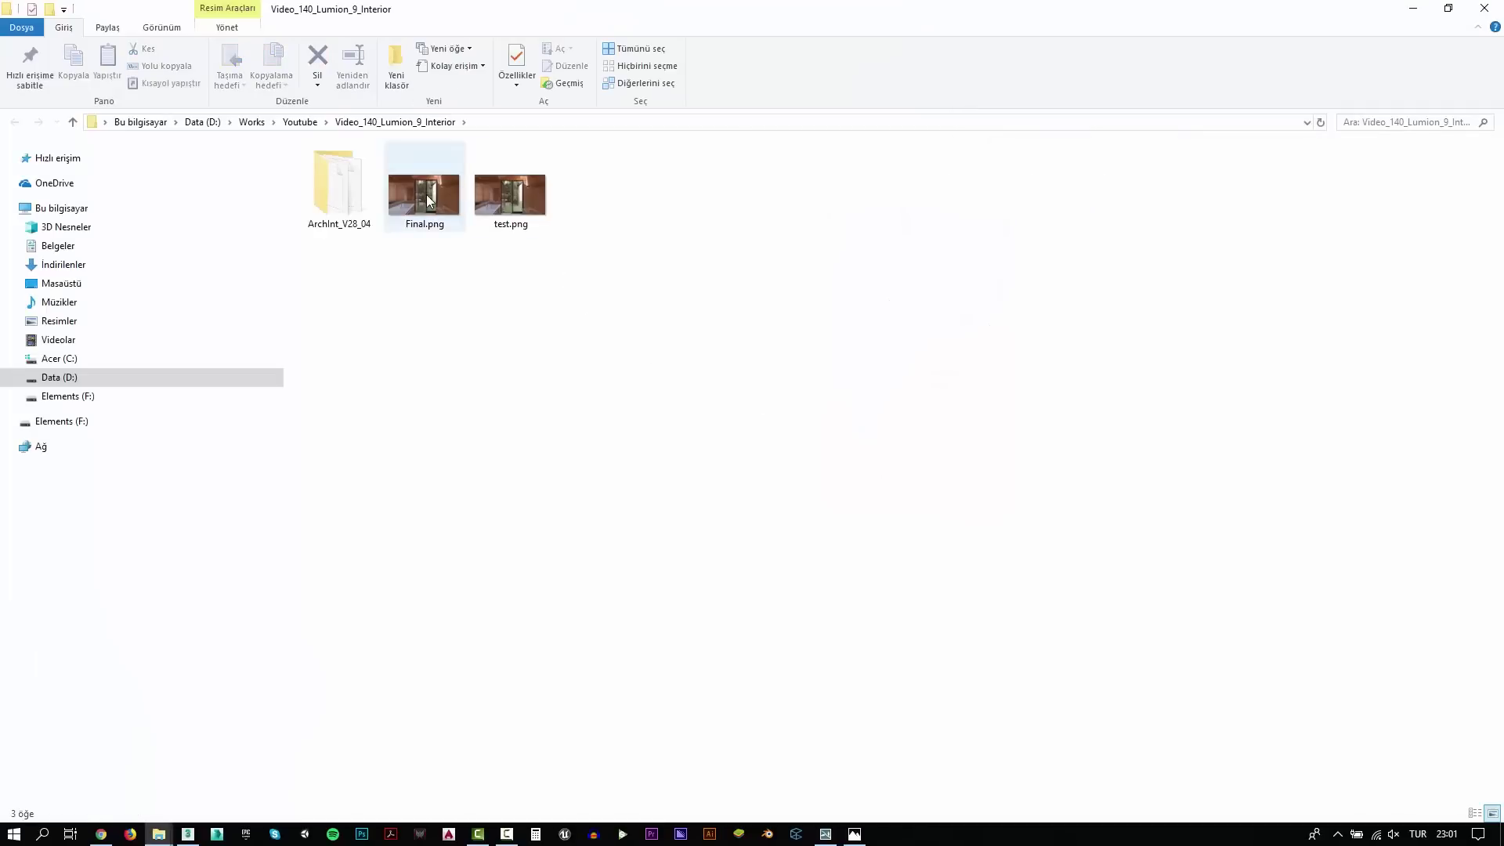
click(453, 282)
double_click(435, 205)
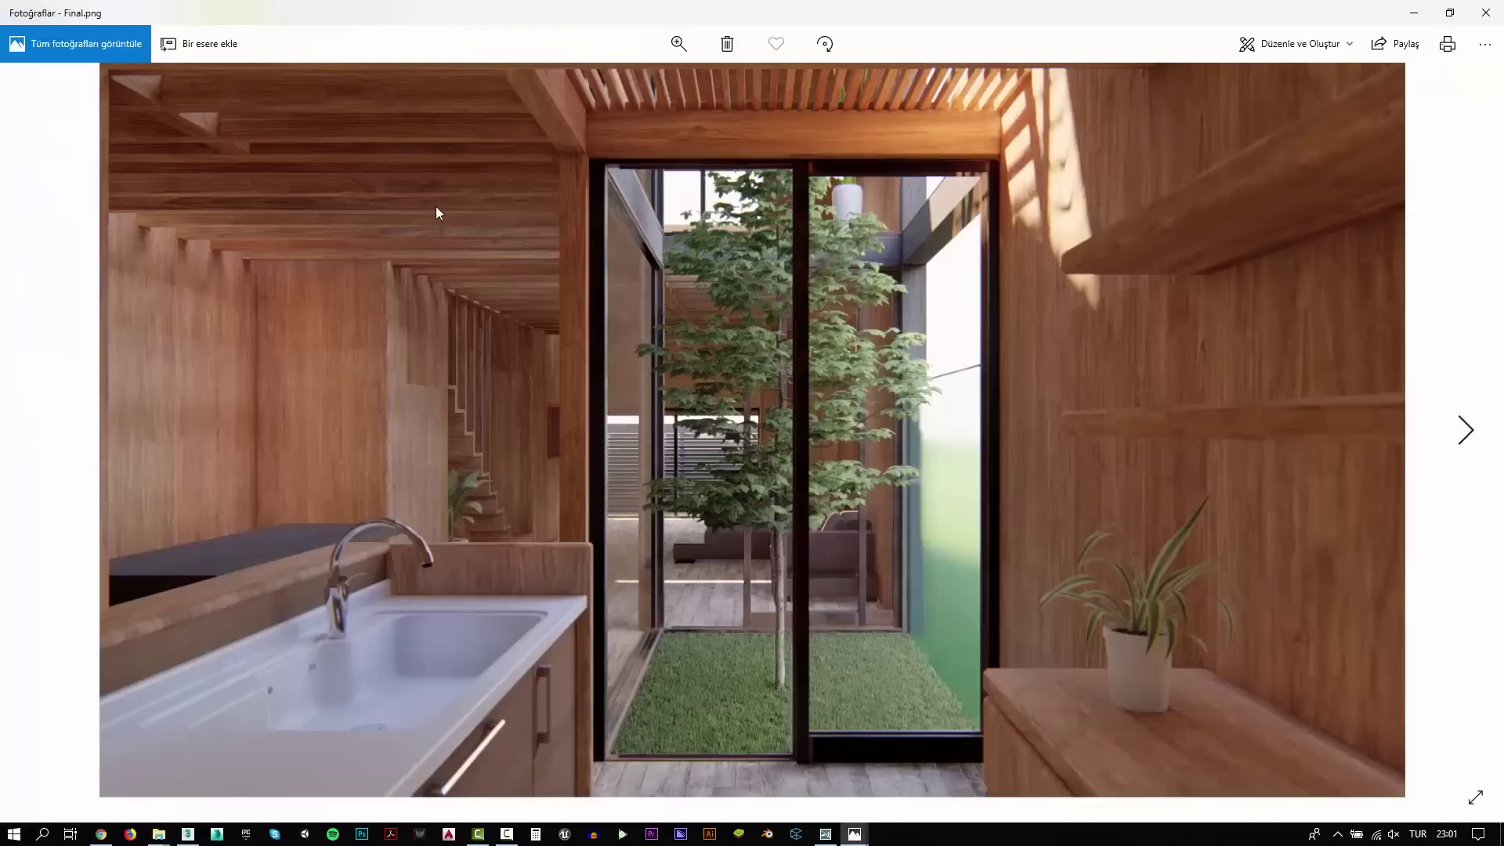
Display the Final.png kitchen render full screen in Windows Photos
click(1467, 797)
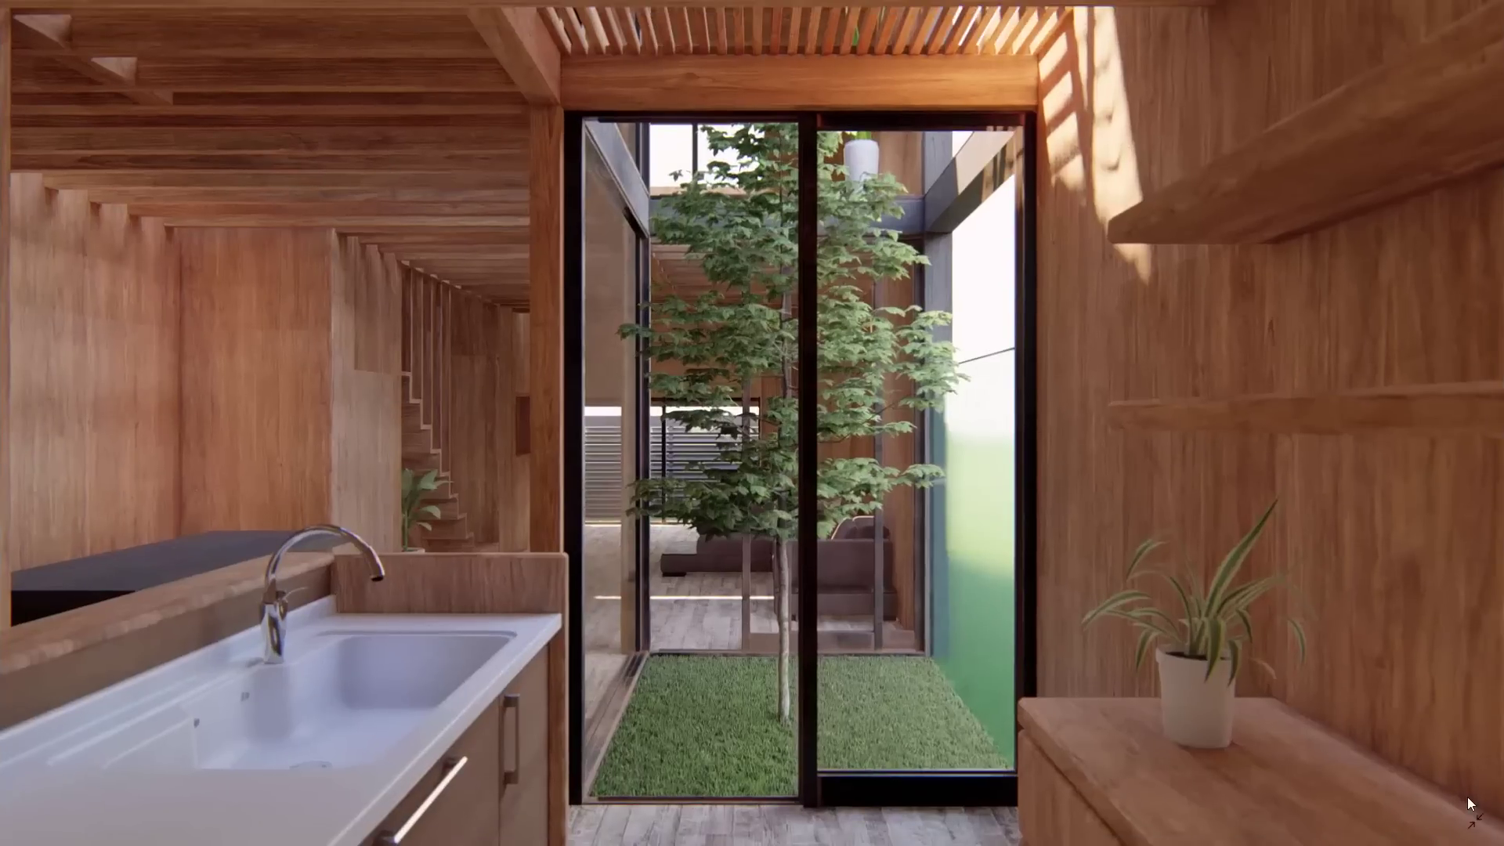